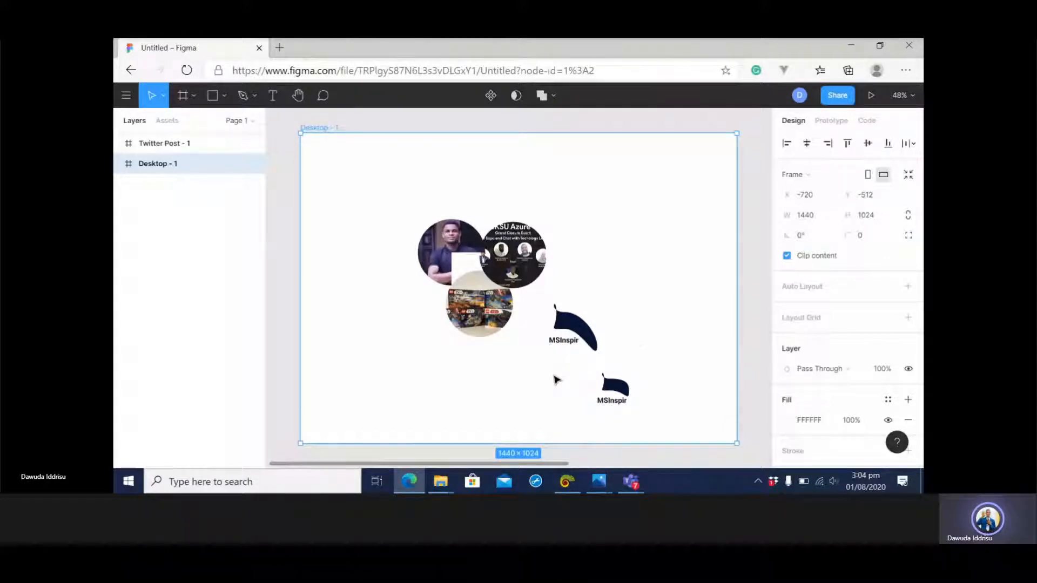
Create a new blank design file.
{"action": "left_click", "coordinate": [614, 388]}
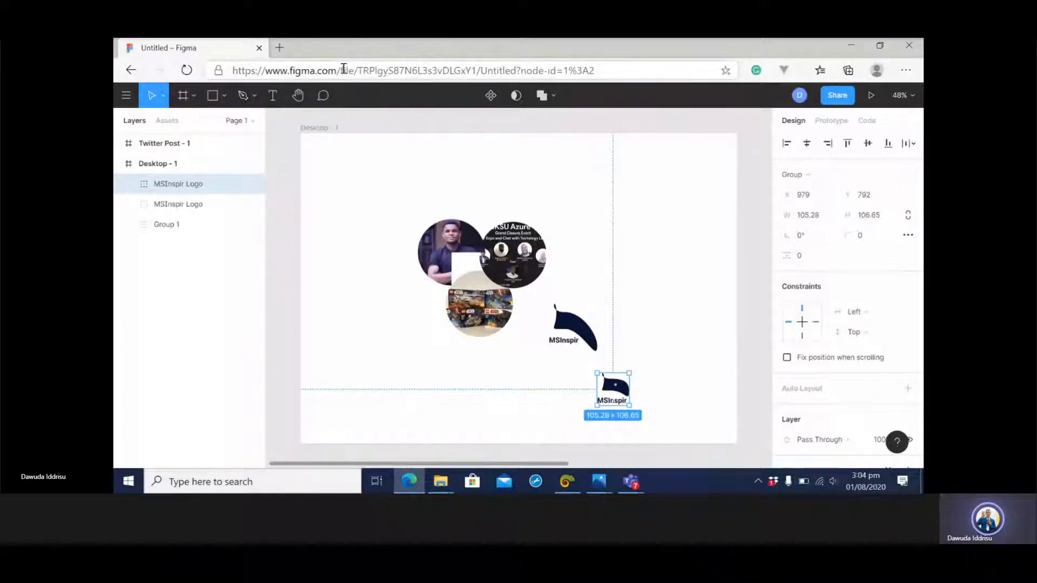
{"action": "left_click", "coordinate": [130, 97]}
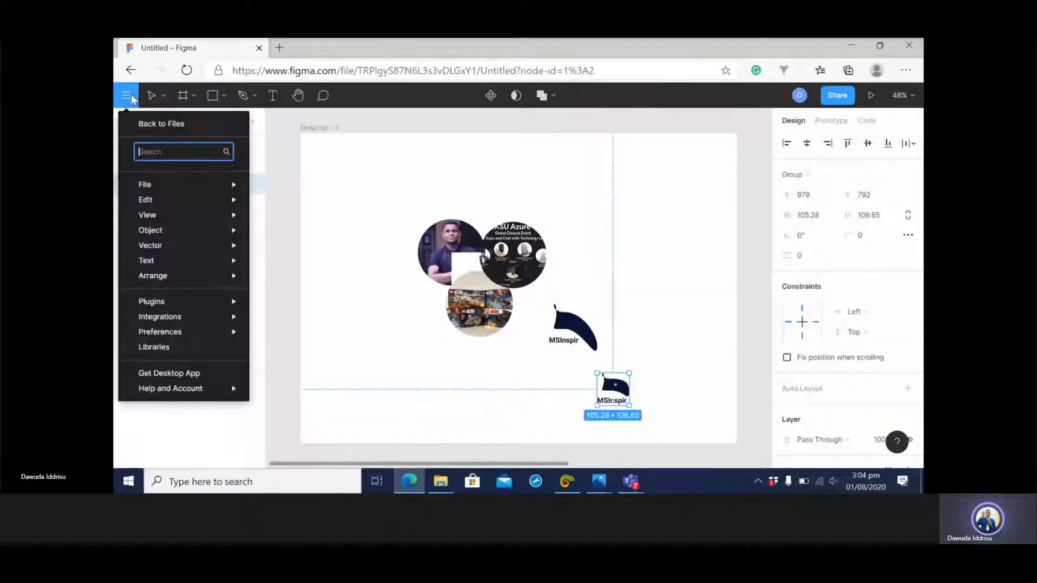
{"action": "mouse_move", "coordinate": [162, 185]}
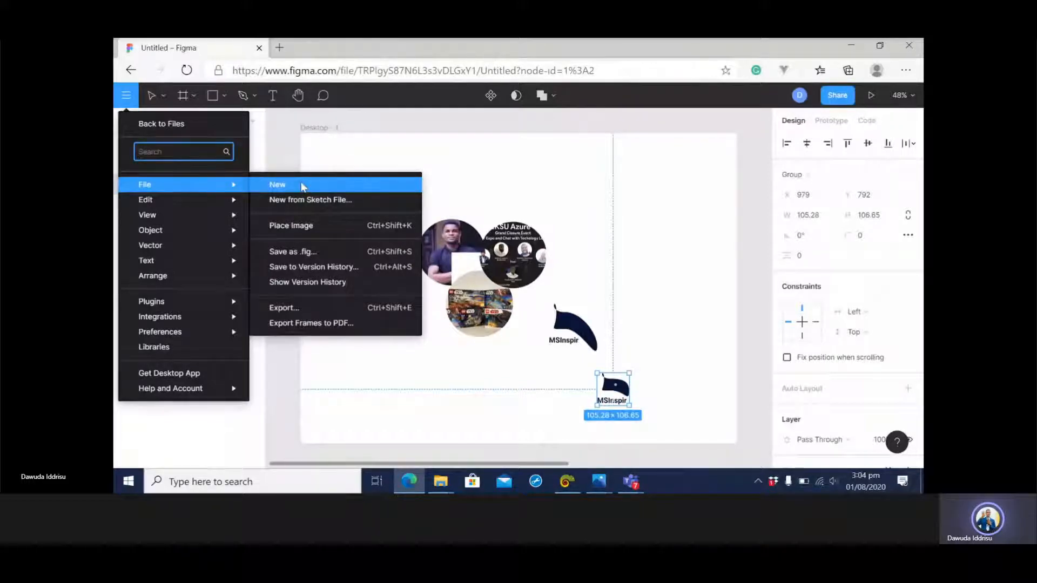
{"action": "left_click", "coordinate": [303, 187]}
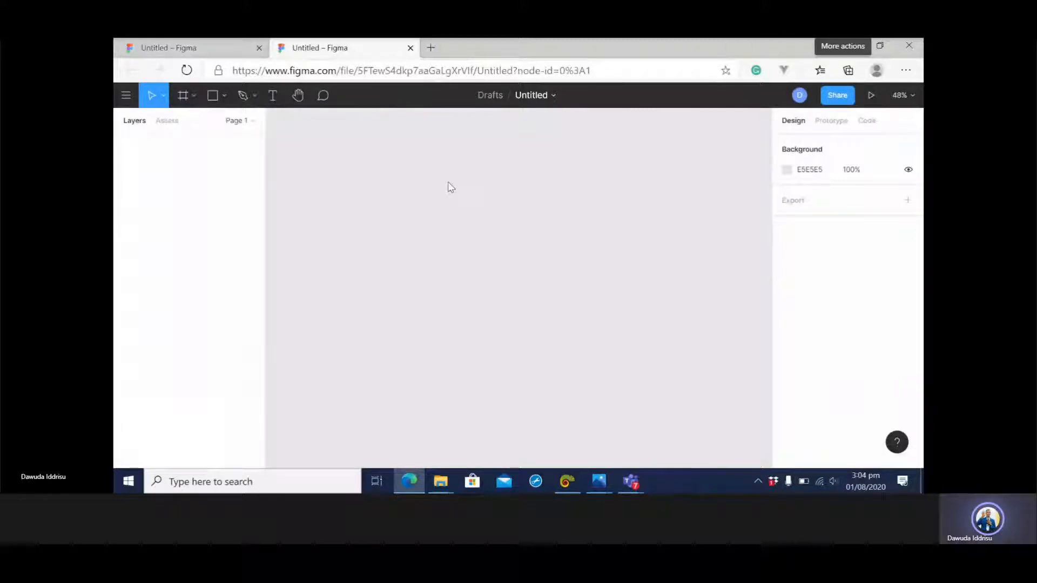
{"action": "left_click", "coordinate": [845, 23]}
{"action": "left_click", "coordinate": [888, 205]}
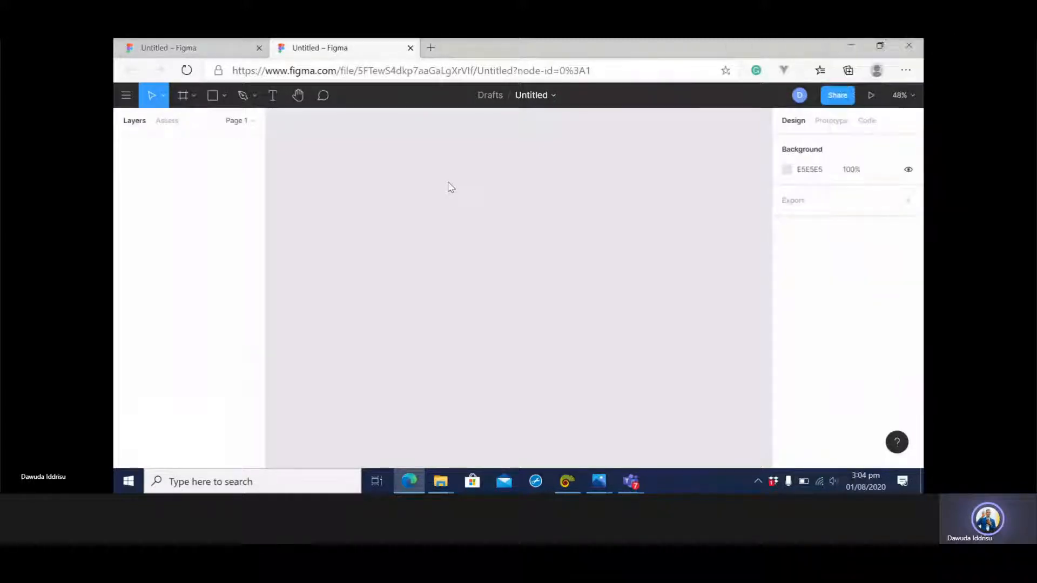
{"action": "left_click", "coordinate": [845, 22]}
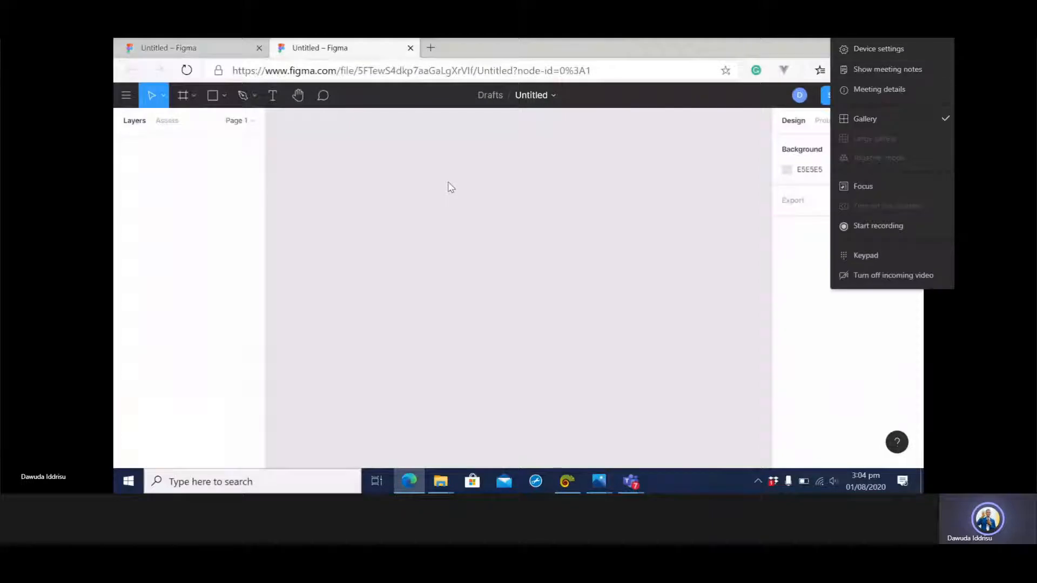
{"action": "left_click", "coordinate": [888, 186]}
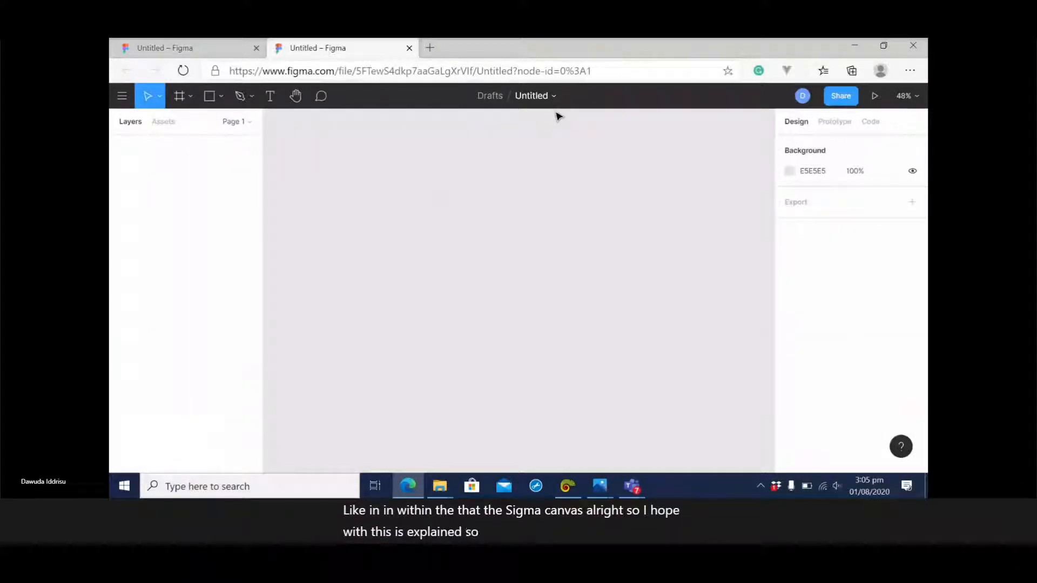
Add a frame to the empty canvas using the 1440 × 1024 Desktop preset.
{"action": "left_click", "coordinate": [222, 103]}
{"action": "left_click", "coordinate": [189, 94]}
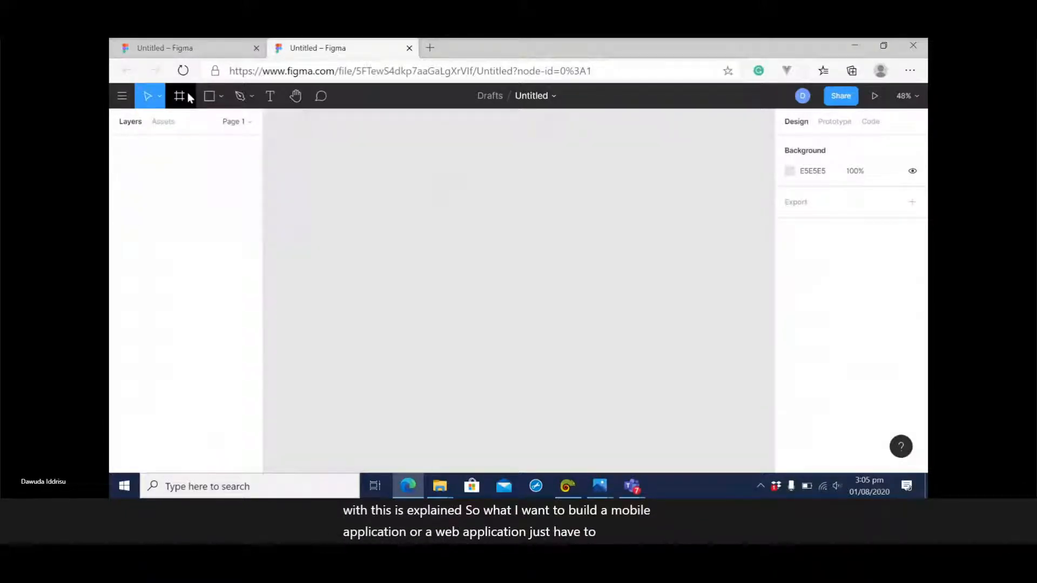
{"action": "left_click", "coordinate": [181, 96]}
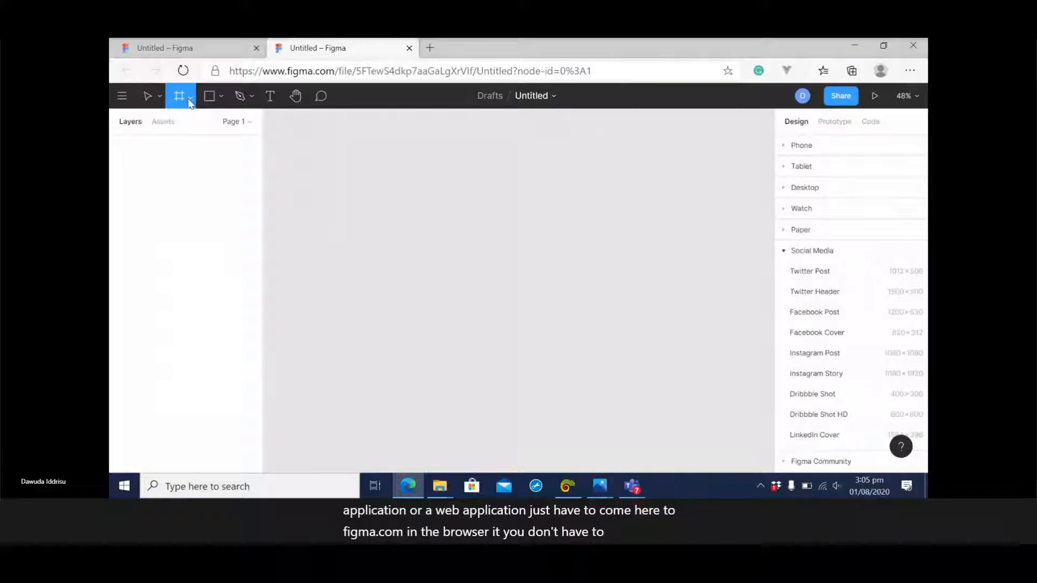
{"action": "left_click", "coordinate": [190, 103]}
{"action": "left_click", "coordinate": [190, 102]}
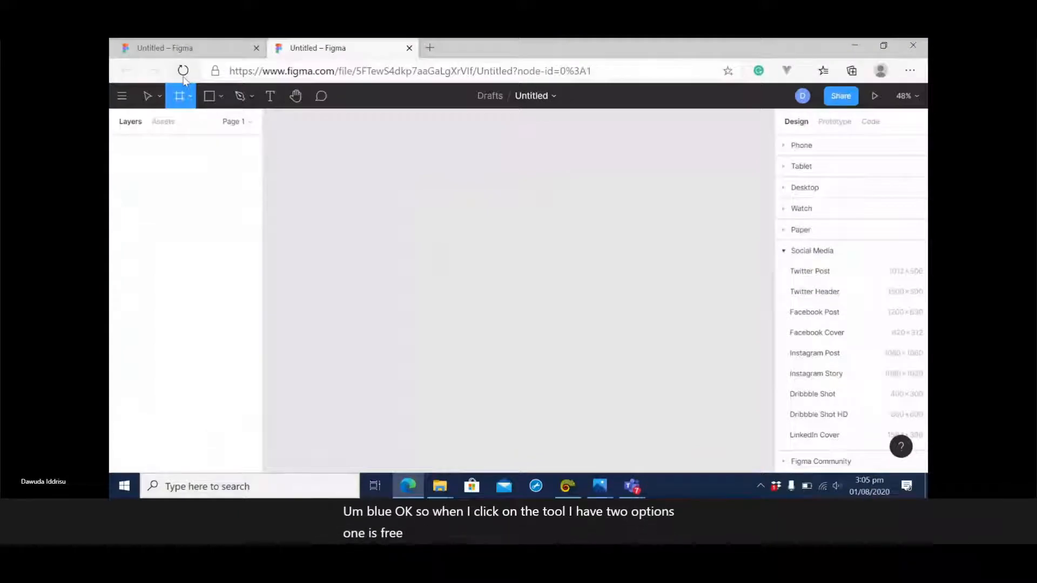
{"action": "left_click", "coordinate": [189, 96]}
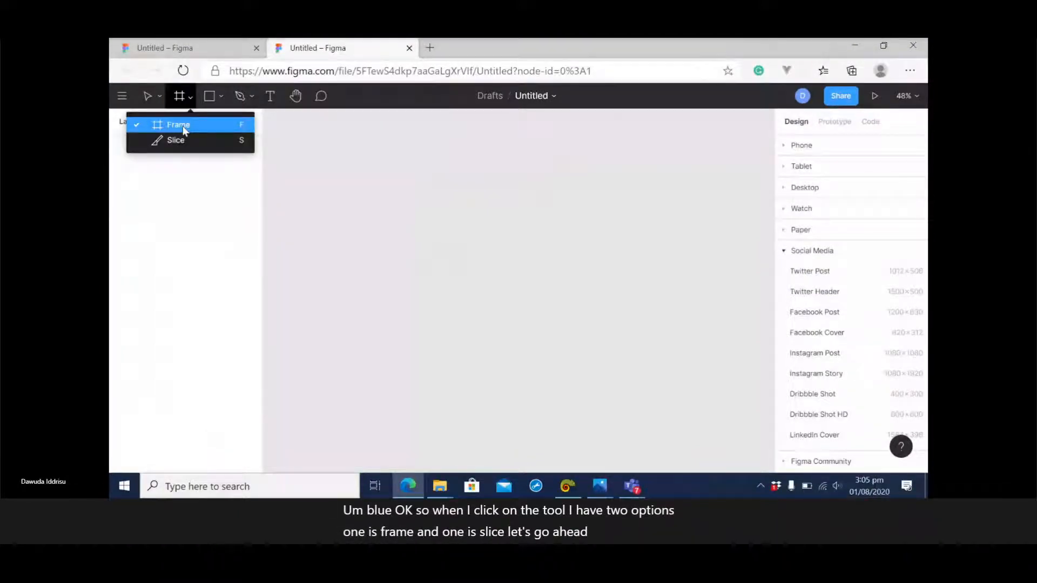
{"action": "left_click", "coordinate": [184, 130]}
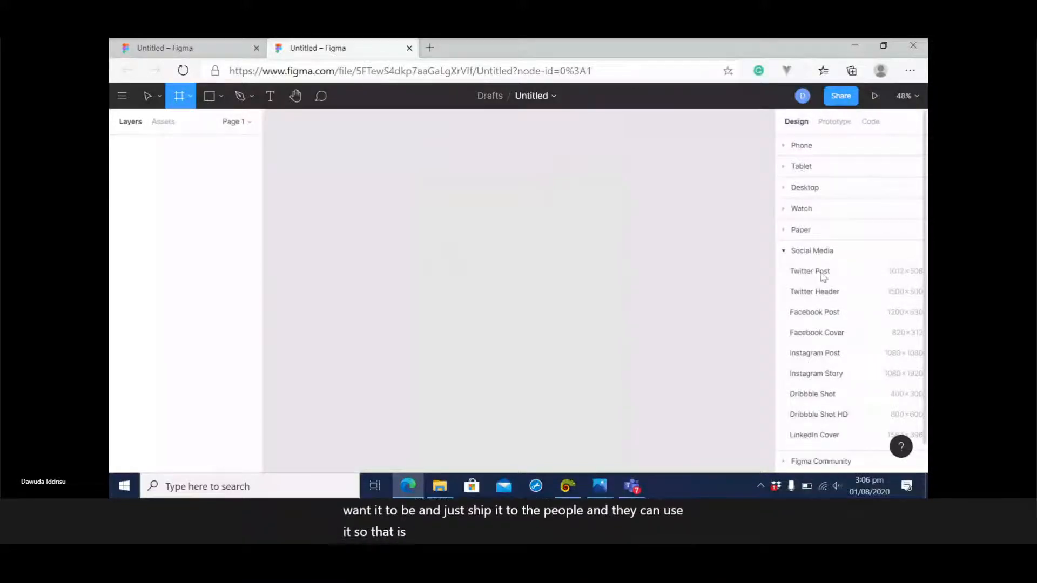
{"action": "left_click", "coordinate": [794, 251]}
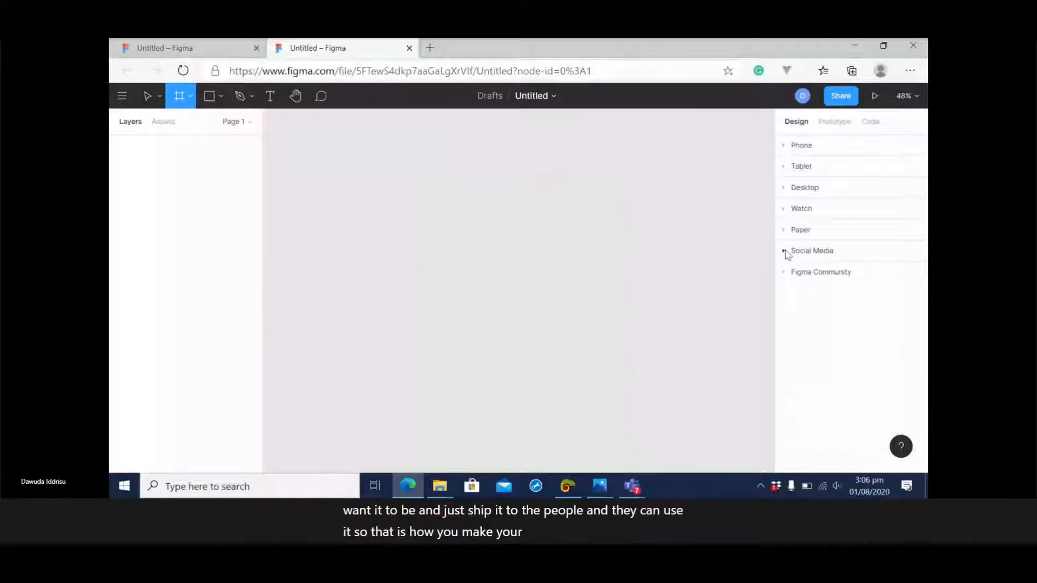
{"action": "left_click", "coordinate": [804, 189]}
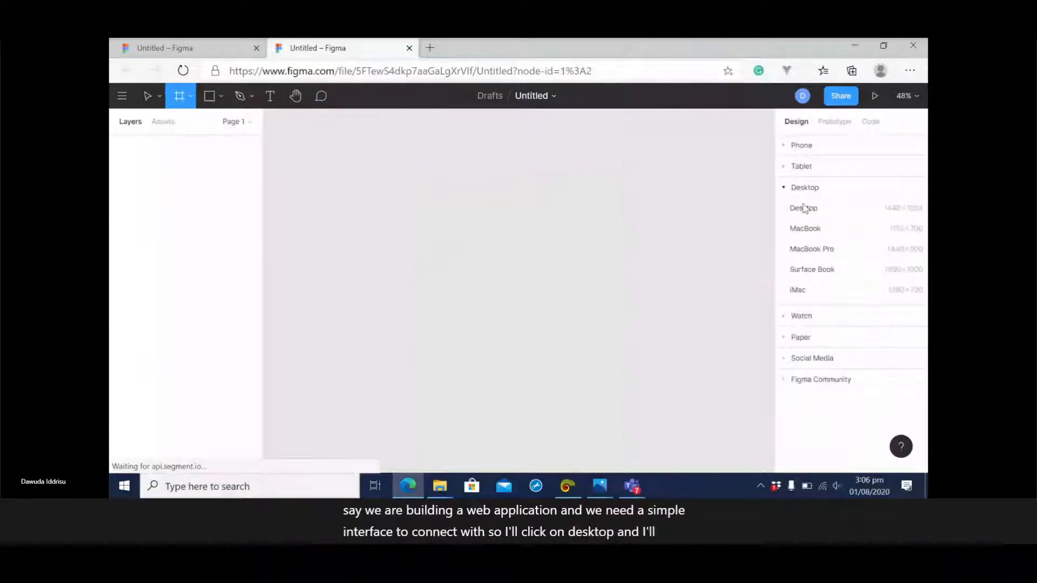
{"action": "left_click", "coordinate": [804, 208]}
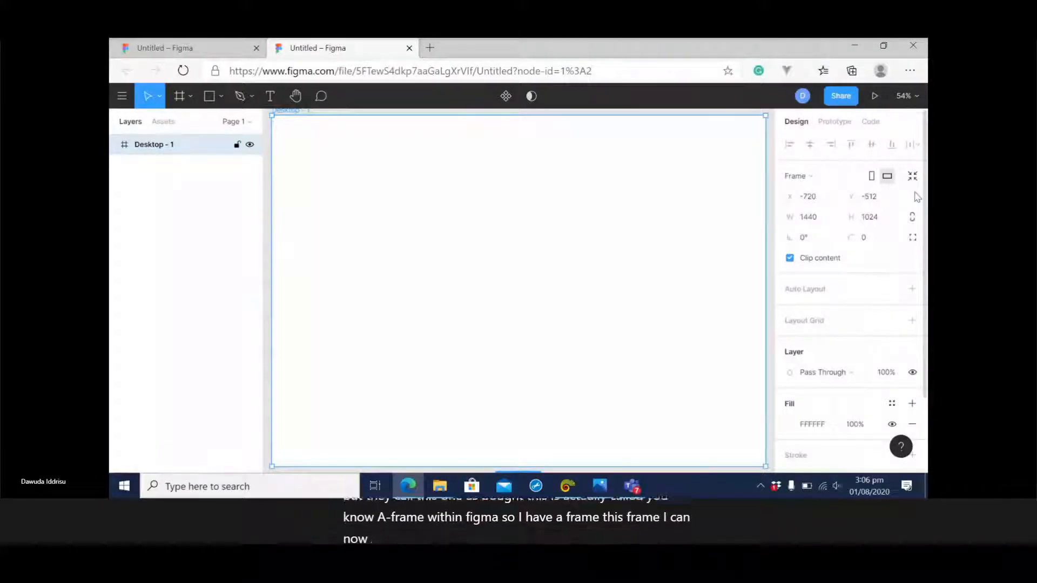
Draw a full-width rectangle about 1440 × 81 along the upper edge of the desktop frame as the navigation bar.
{"action": "scroll", "coordinate": [879, 262], "scroll_direction": "down", "scroll_amount": 2}
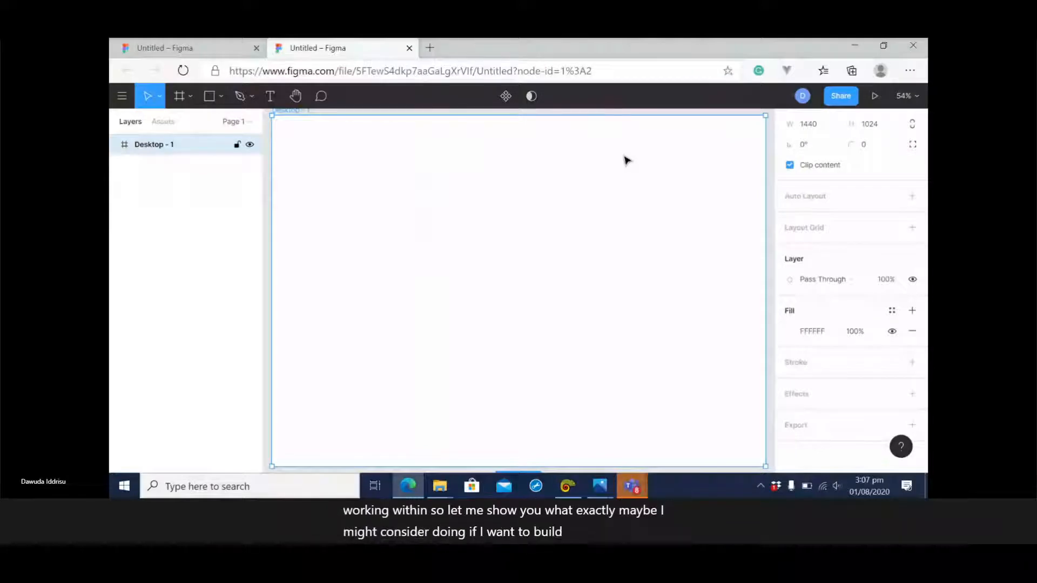
{"action": "left_click", "coordinate": [221, 97]}
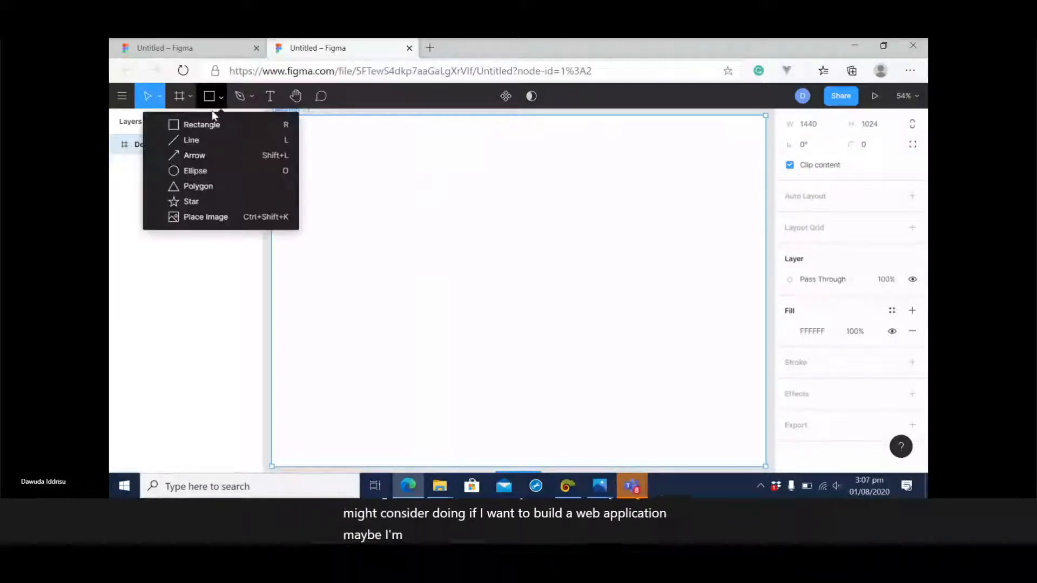
{"action": "left_click", "coordinate": [210, 125]}
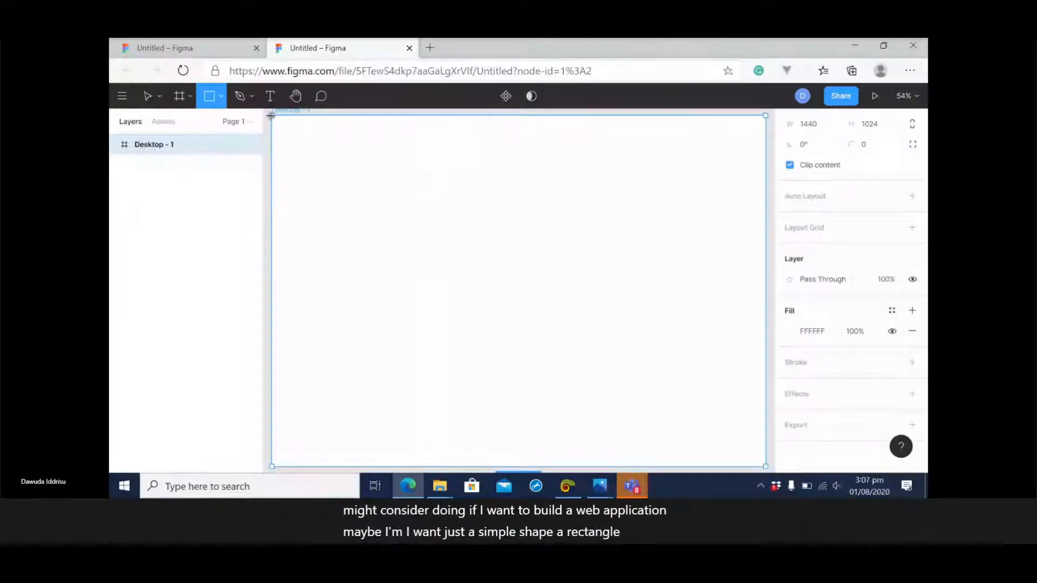
{"action": "mouse_move", "coordinate": [273, 119]}
{"action": "left_mouse_down"}
{"action": "mouse_move", "coordinate": [394, 145]}
{"action": "mouse_move", "coordinate": [647, 157]}
{"action": "mouse_move", "coordinate": [768, 144]}
{"action": "mouse_move", "coordinate": [715, 151]}
{"action": "mouse_move", "coordinate": [732, 146]}
{"action": "left_mouse_up"}
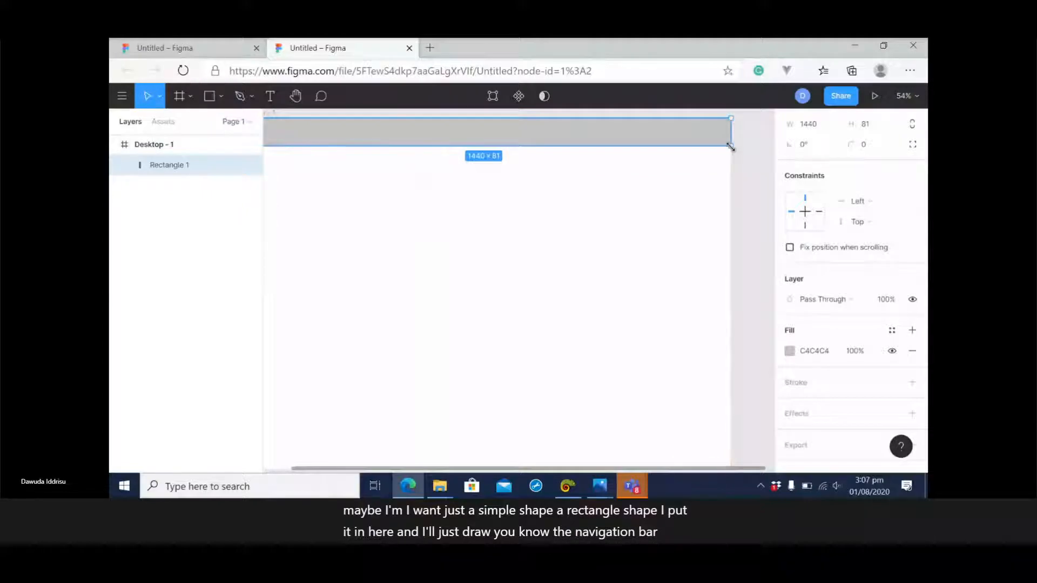
Adjust the canvas view to 25% zoom so the whole desktop frame with its navigation bar is in sight.
{"action": "scroll", "coordinate": [764, 157], "scroll_direction": "up", "scroll_amount": 5}
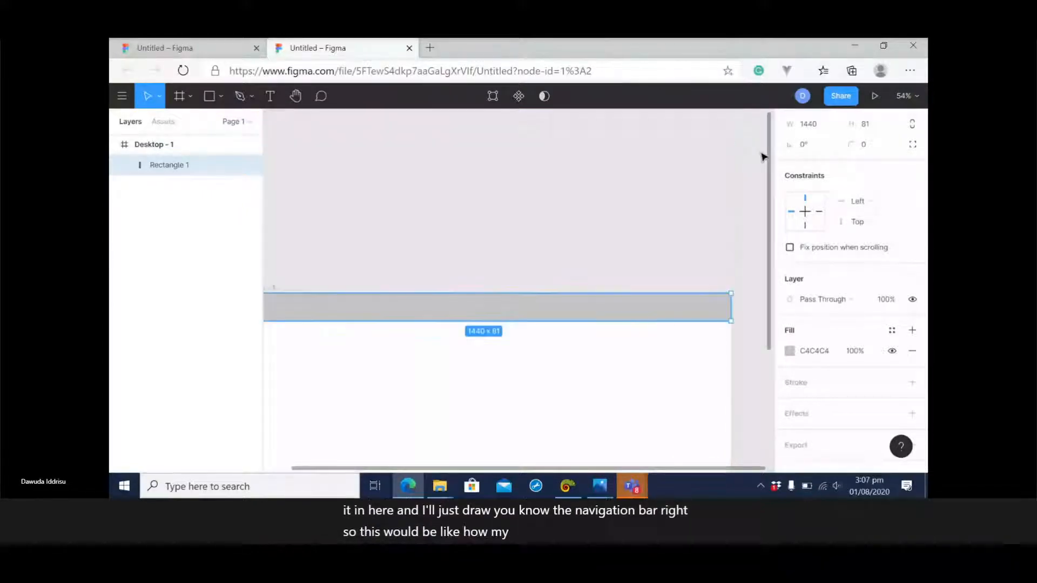
{"action": "scroll", "coordinate": [762, 171], "scroll_direction": "down", "scroll_amount": 4}
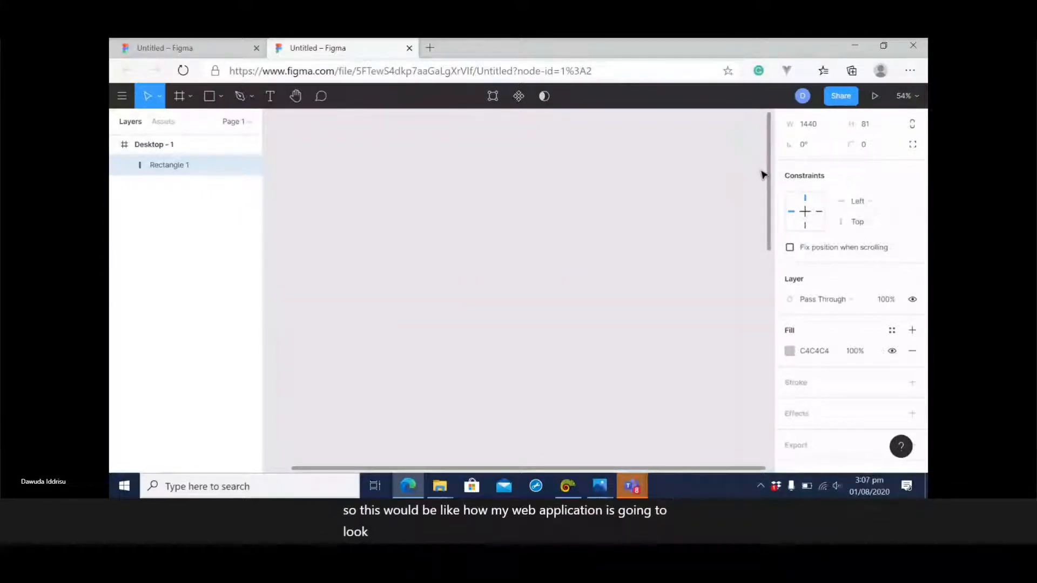
{"action": "scroll", "coordinate": [763, 173], "scroll_direction": "down", "scroll_amount": 1}
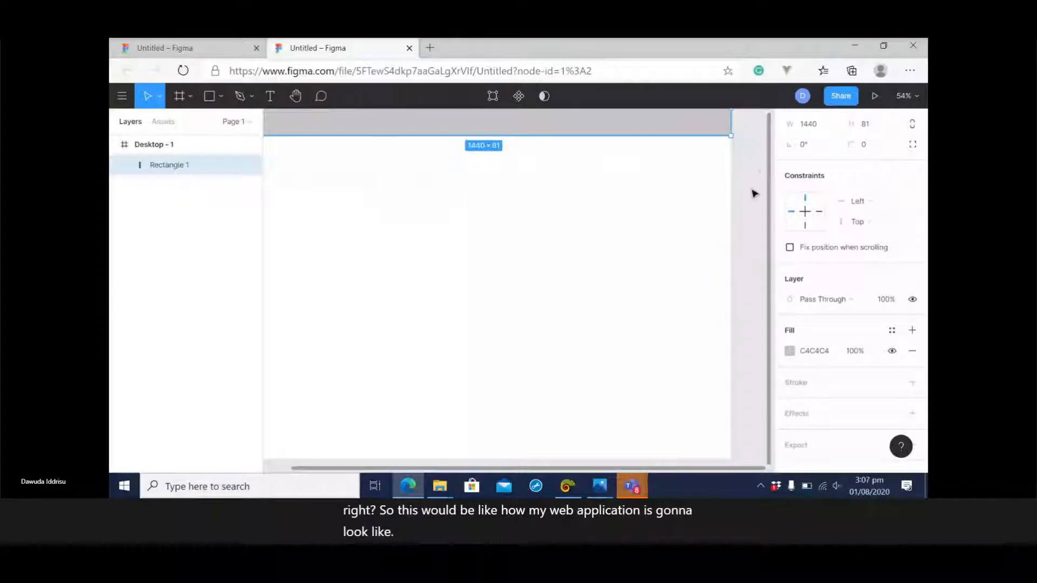
{"action": "scroll", "coordinate": [750, 189], "scroll_direction": "down", "scroll_amount": 5}
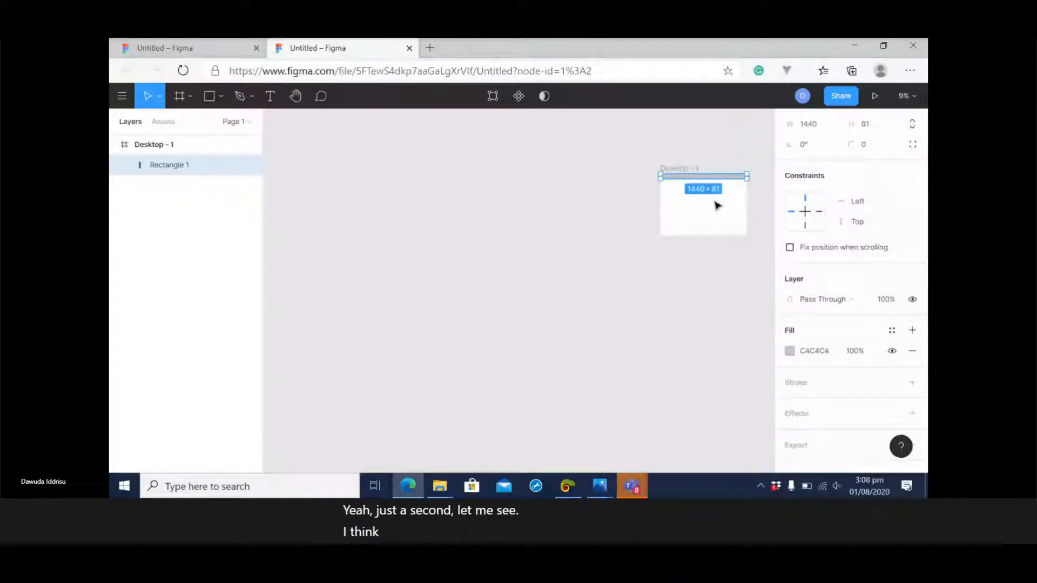
{"action": "scroll", "coordinate": [569, 190], "scroll_direction": "down", "scroll_amount": 2}
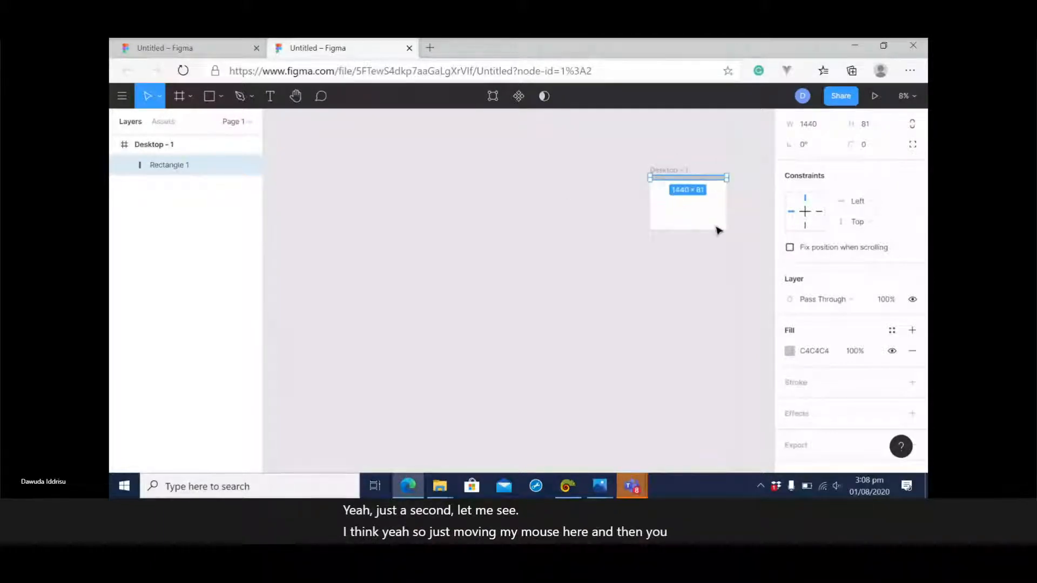
{"action": "left_click", "coordinate": [708, 289]}
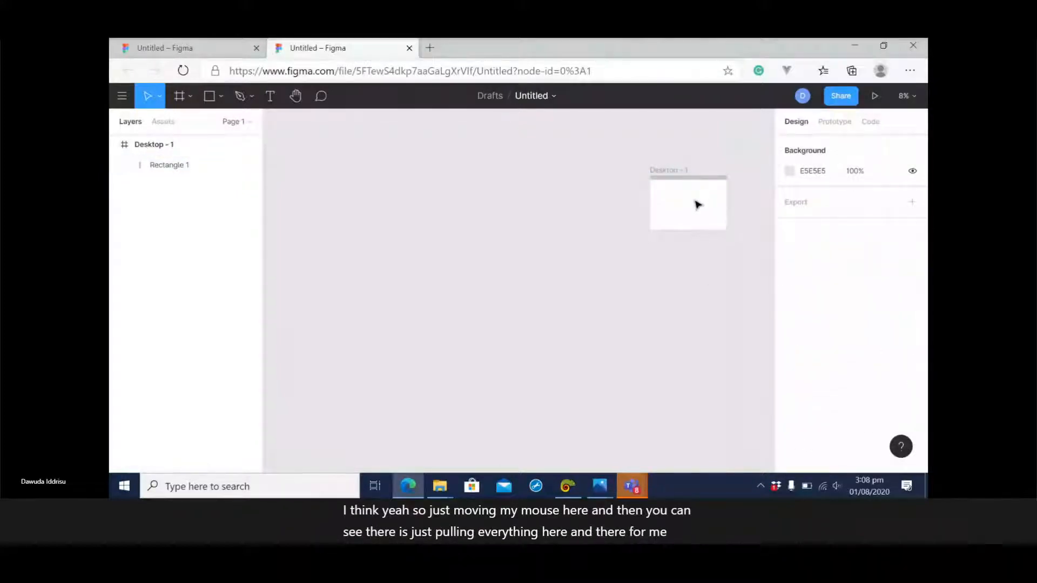
{"action": "key", "text": "ctrl+plus"}
{"action": "key", "text": "ctrl+plus"}
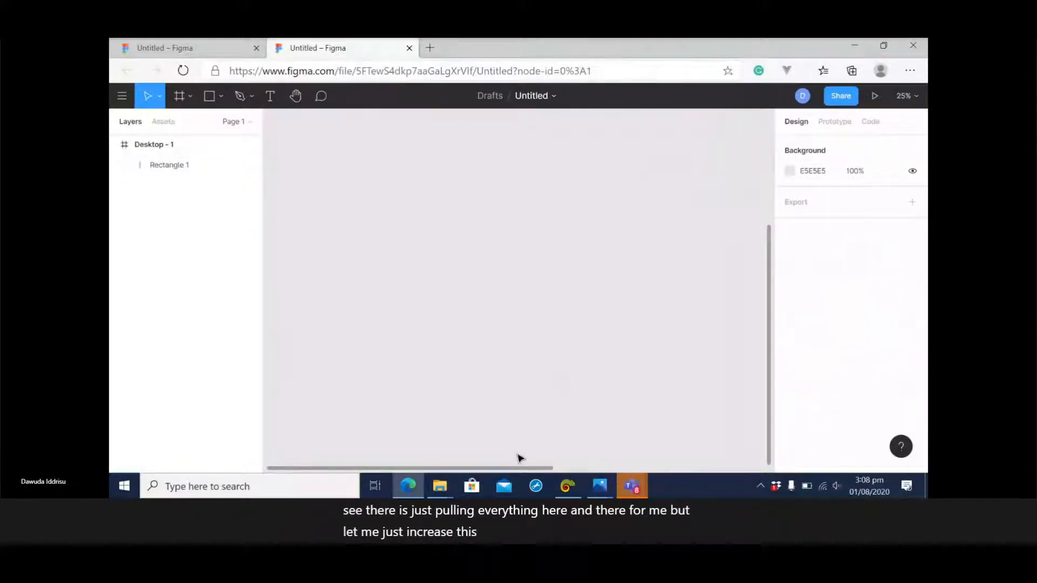
{"action": "left_click_drag", "start_coordinate": [517, 469], "coordinate": [671, 470]}
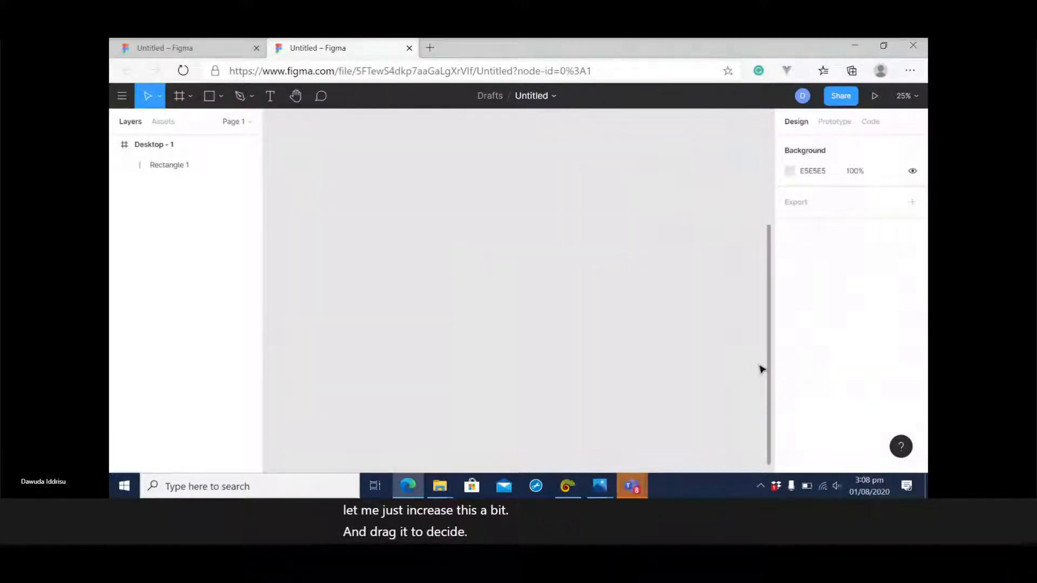
{"action": "left_click_drag", "start_coordinate": [772, 359], "coordinate": [783, 214]}
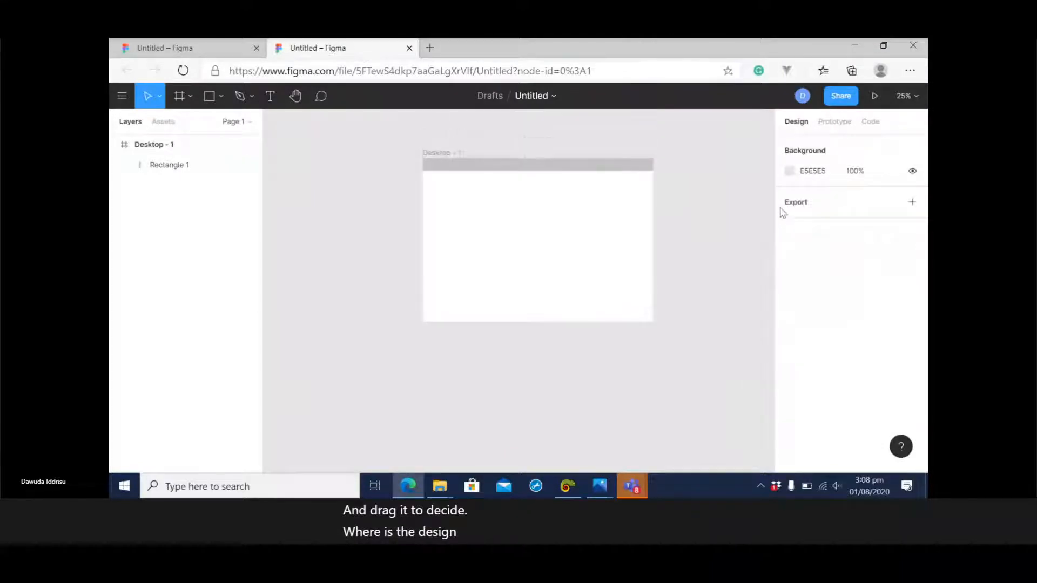
Rename the design file as MSInspir Website.
{"action": "left_click", "coordinate": [533, 96]}
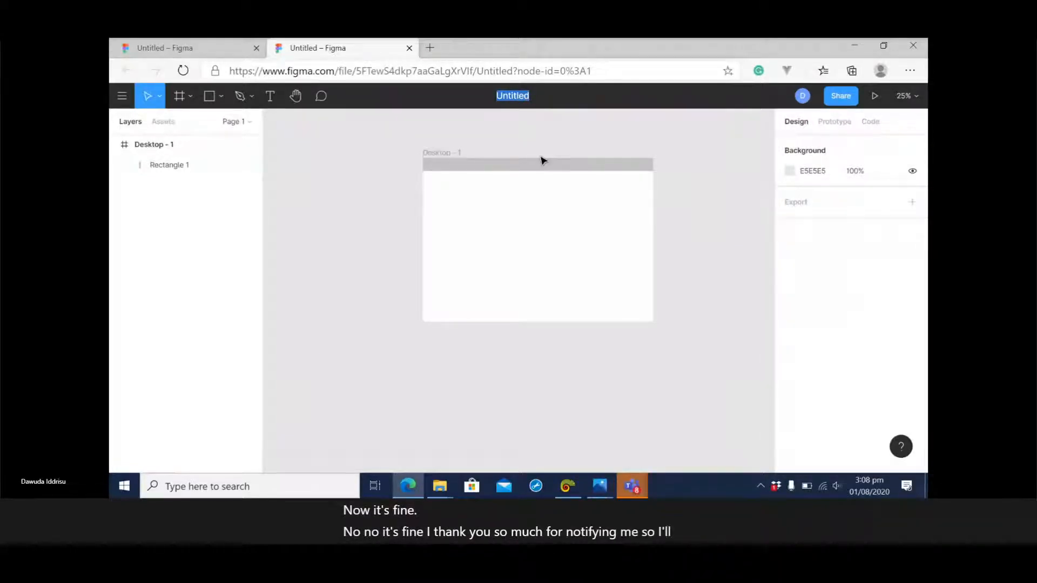
{"action": "type", "text": "H"}
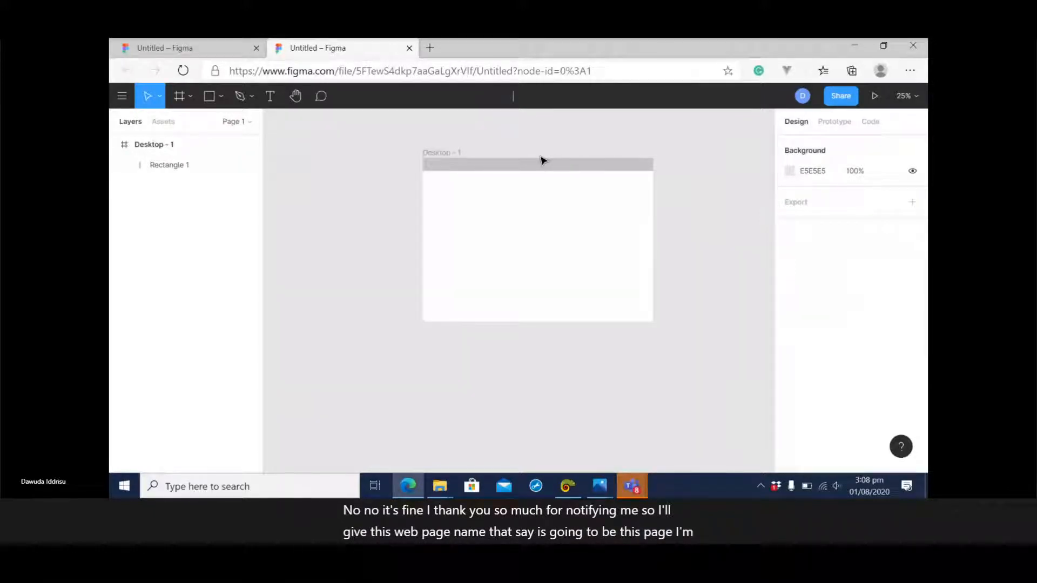
{"action": "type", "text": "S"}
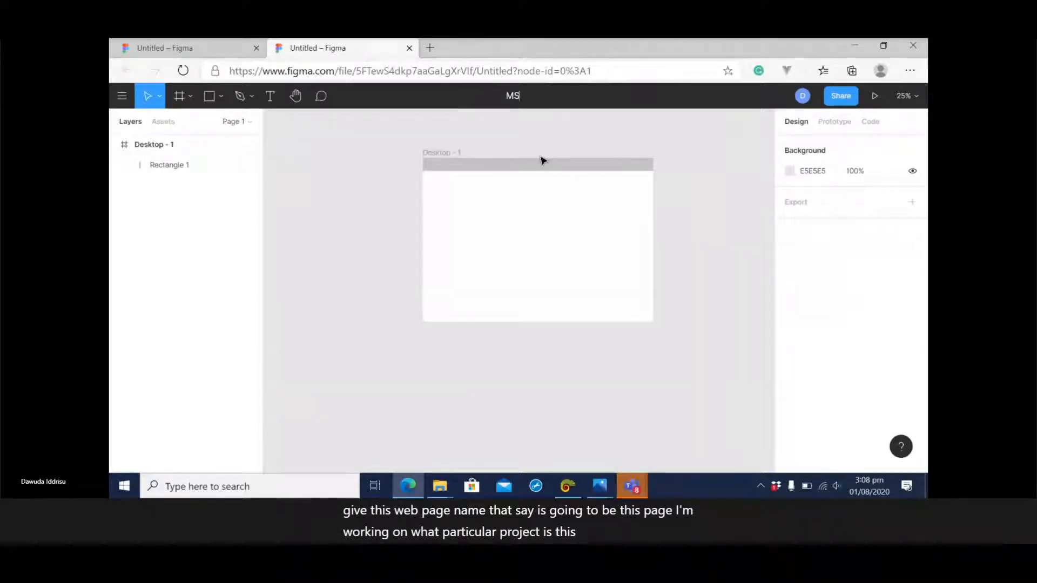
{"action": "type", "text": "Inspi"}
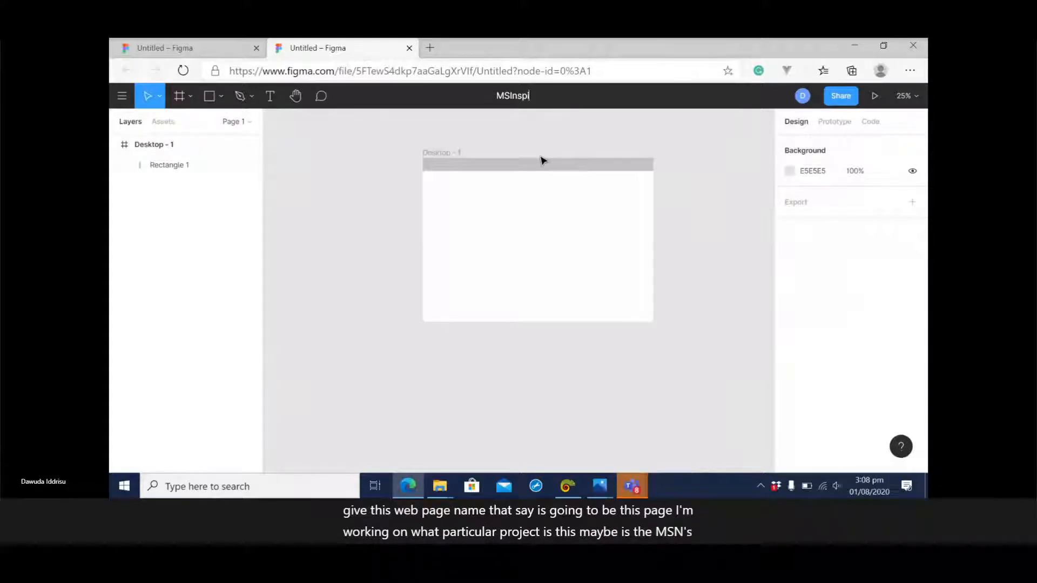
{"action": "type", "text": "r Websi"}
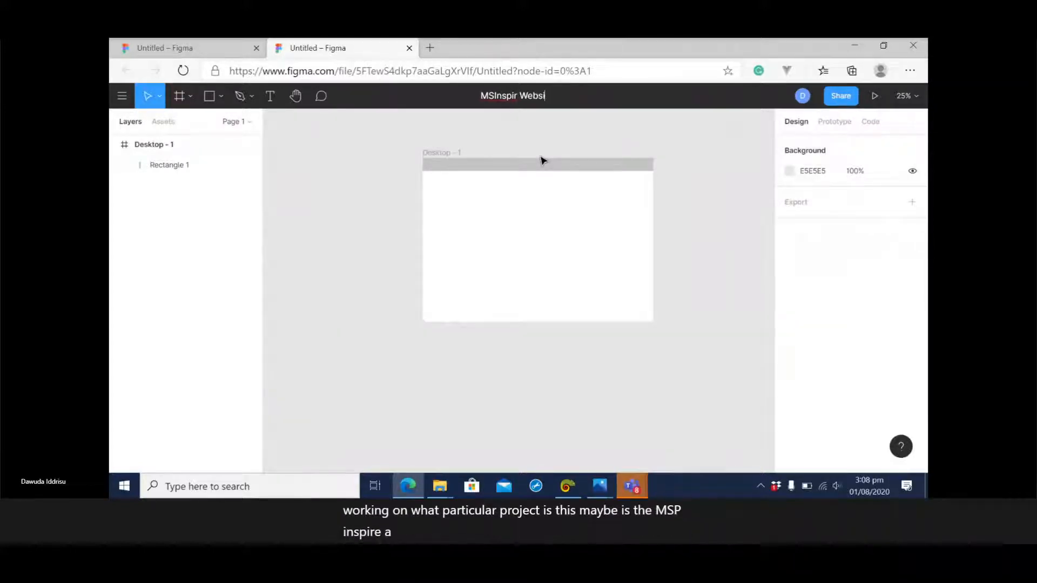
{"action": "type", "text": "te"}
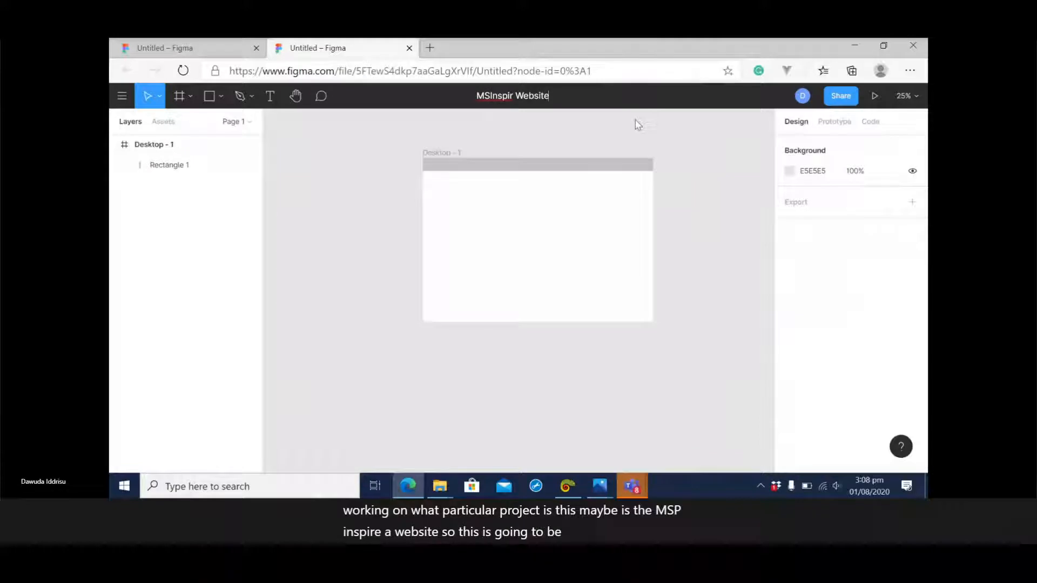
{"action": "key", "text": "Return"}
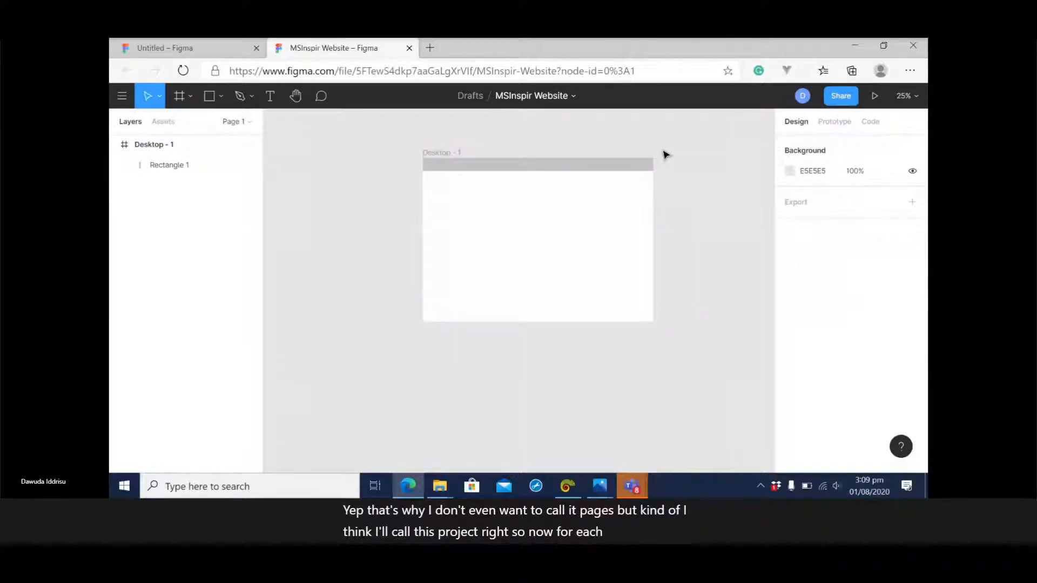
Rename the desktop frame as Home Page.
{"action": "double_click", "coordinate": [439, 153]}
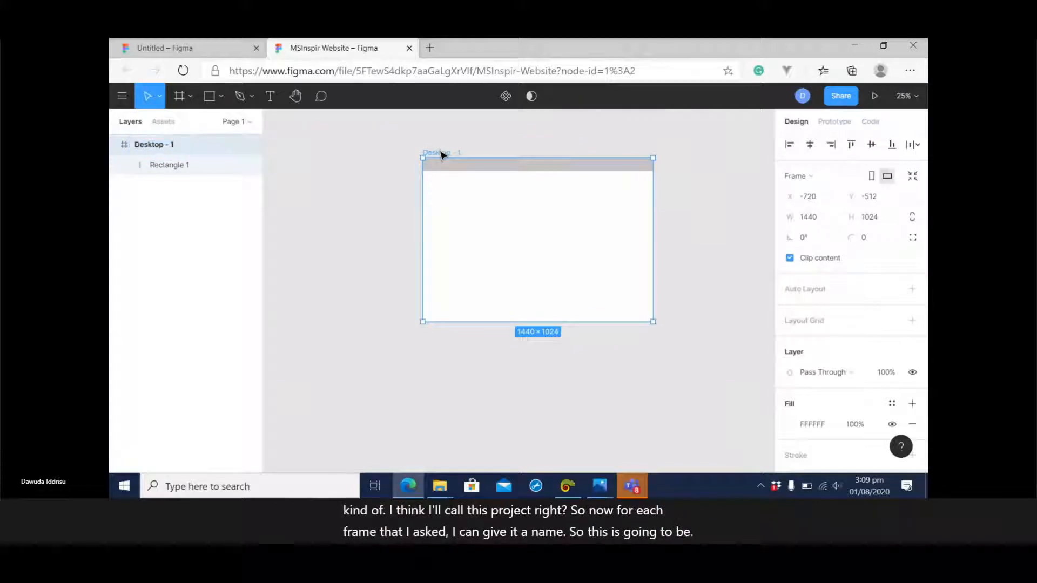
{"action": "type", "text": "Home"}
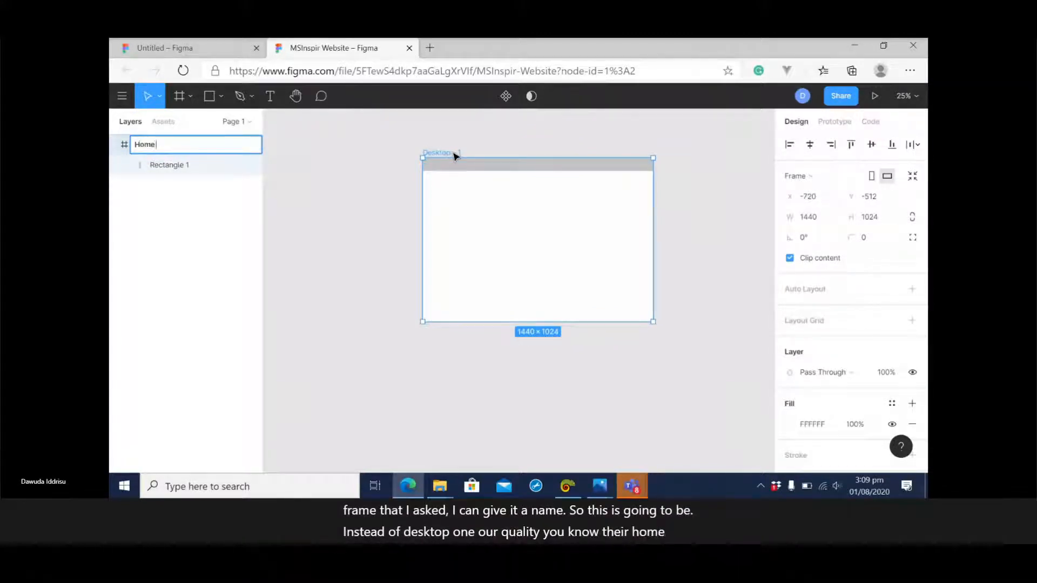
{"action": "type", "text": " Page"}
{"action": "key", "text": "Return"}
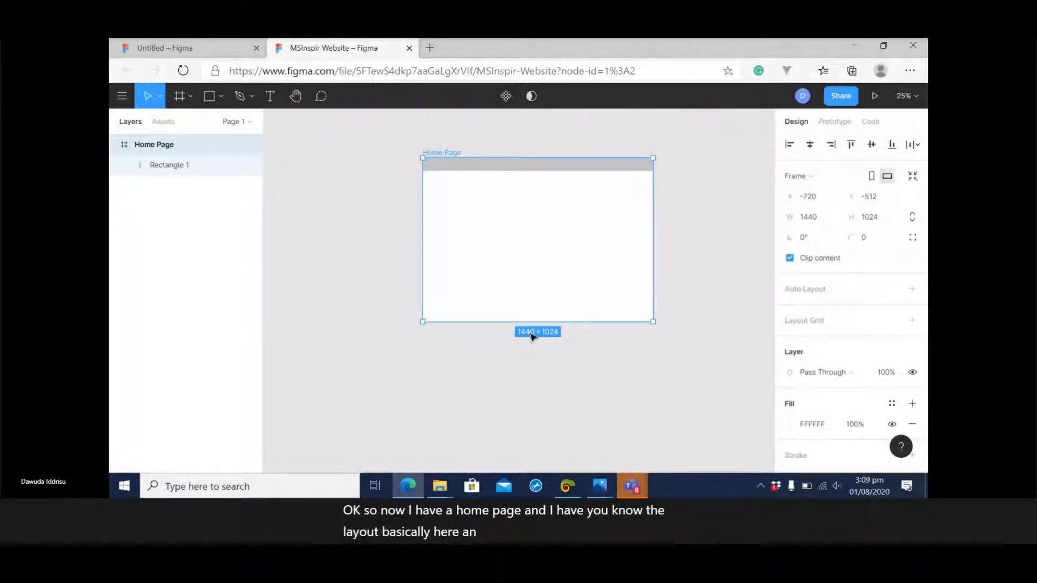
Replace the navigation bar rectangle with a new full-width one, about 1440 × 84, along the upper edge of the Home Page frame.
{"action": "left_click", "coordinate": [476, 172]}
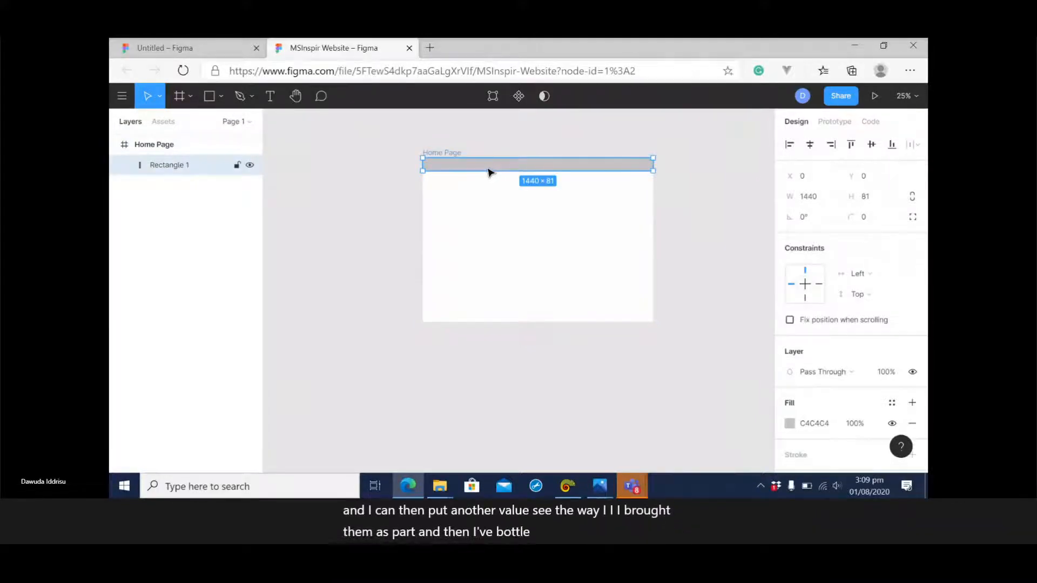
{"action": "key", "text": "Delete"}
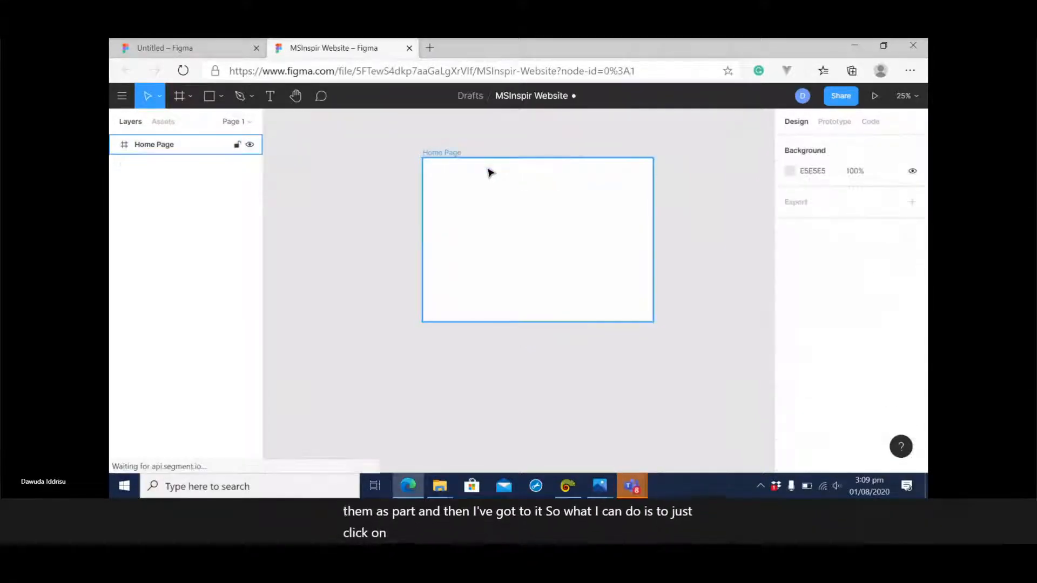
{"action": "left_click", "coordinate": [221, 96]}
{"action": "left_click", "coordinate": [210, 126]}
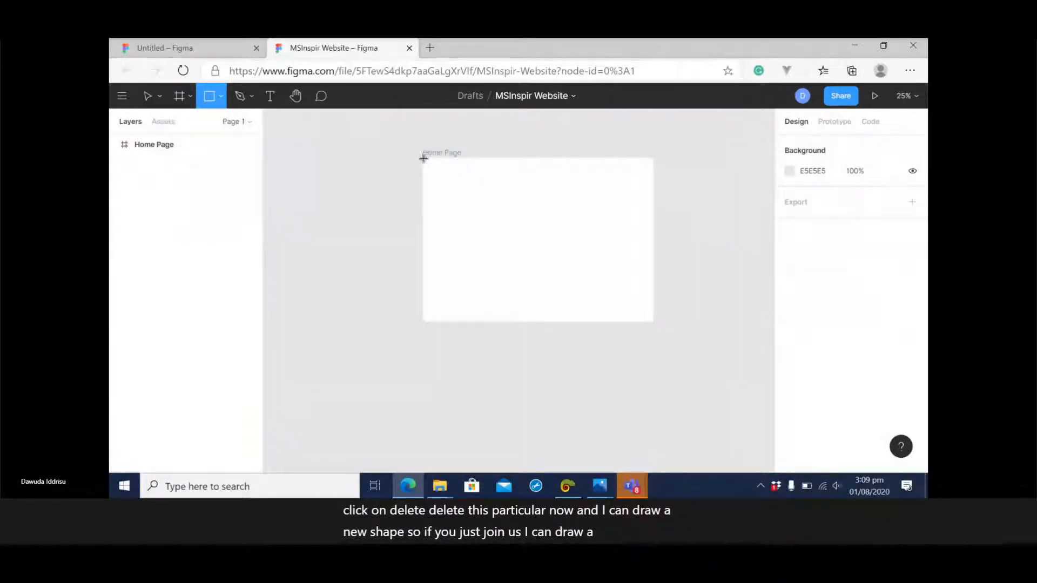
{"action": "left_click_drag", "start_coordinate": [424, 158], "coordinate": [655, 177]}
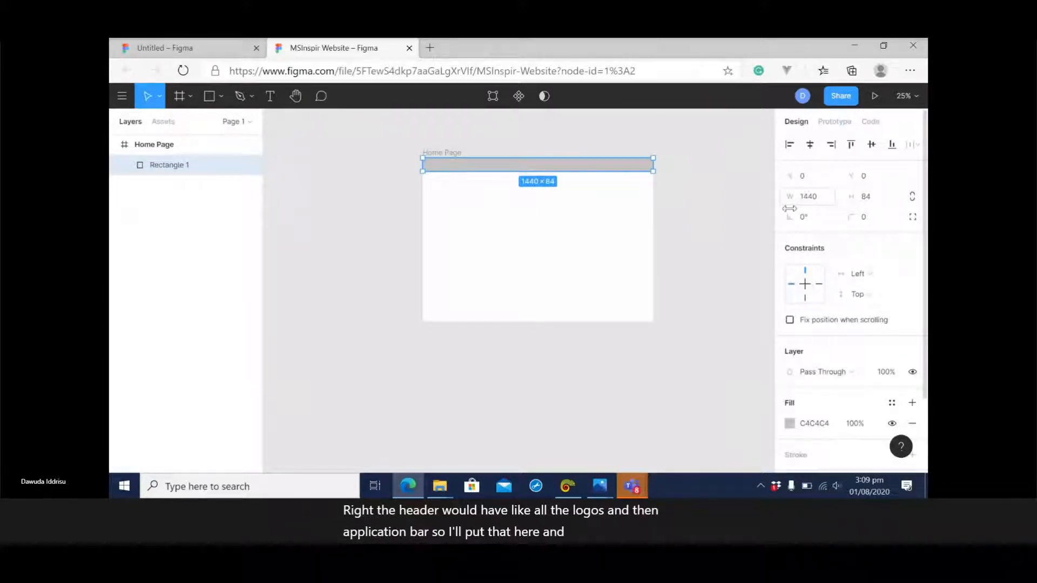
{"action": "left_click", "coordinate": [814, 424]}
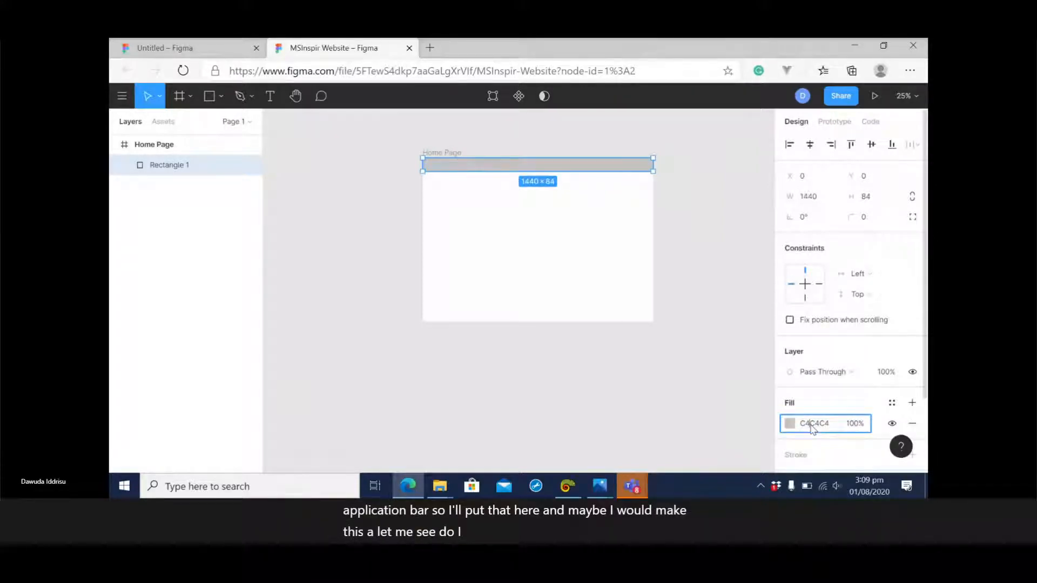
{"action": "left_click", "coordinate": [566, 487]}
{"action": "left_click", "coordinate": [577, 245]}
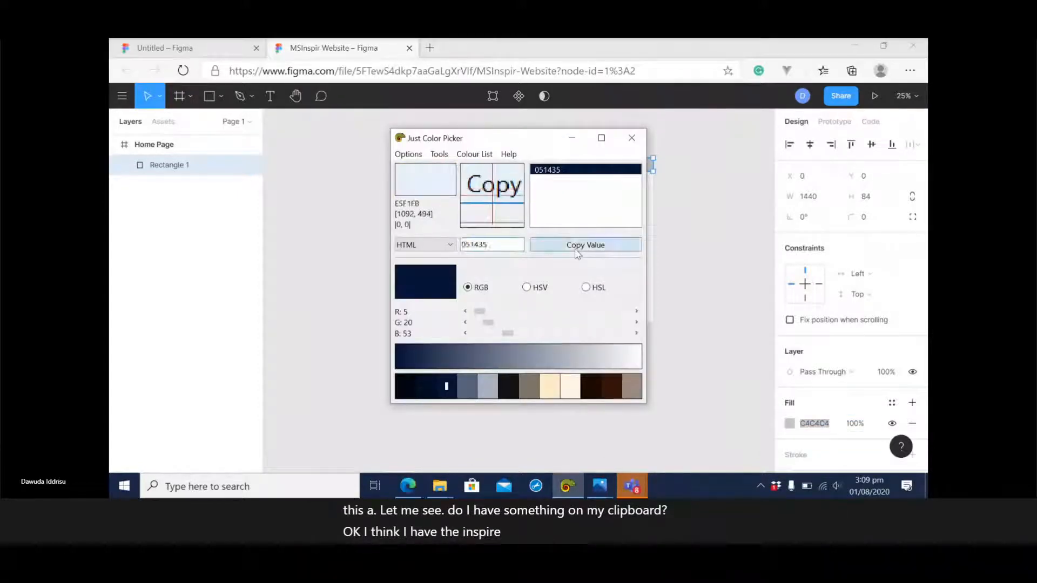
Set the navigation bar rectangle's fill colour to black, 000000.
{"action": "left_click", "coordinate": [820, 424]}
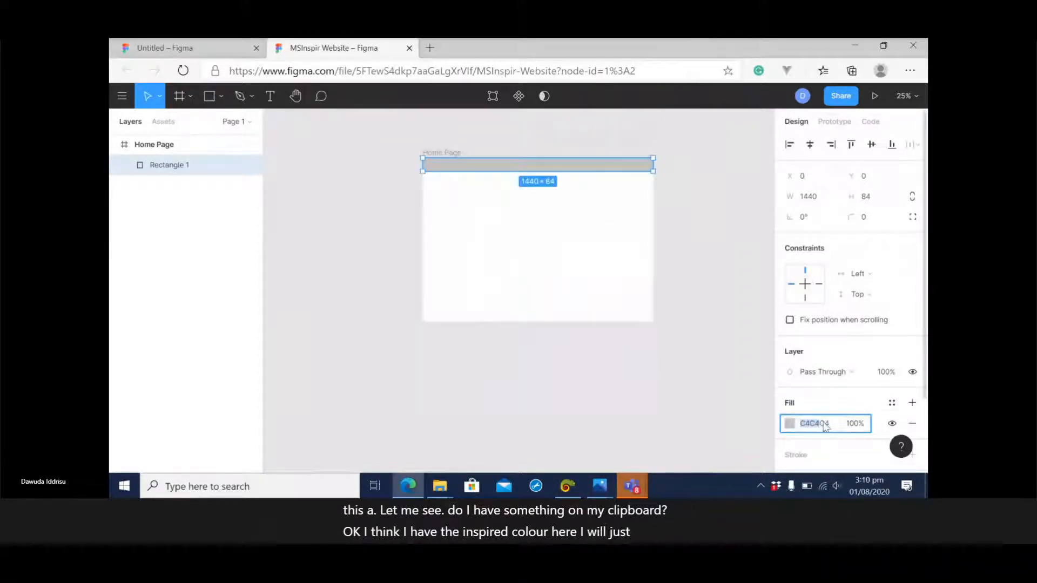
{"action": "left_click", "coordinate": [830, 425]}
{"action": "key", "text": "ctrl+a"}
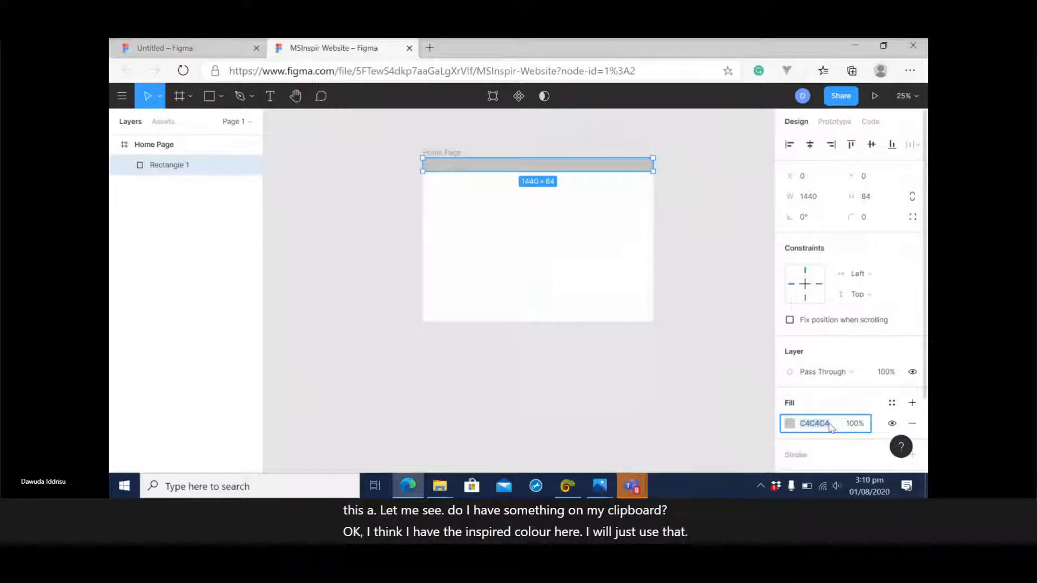
{"action": "type", "text": "000000"}
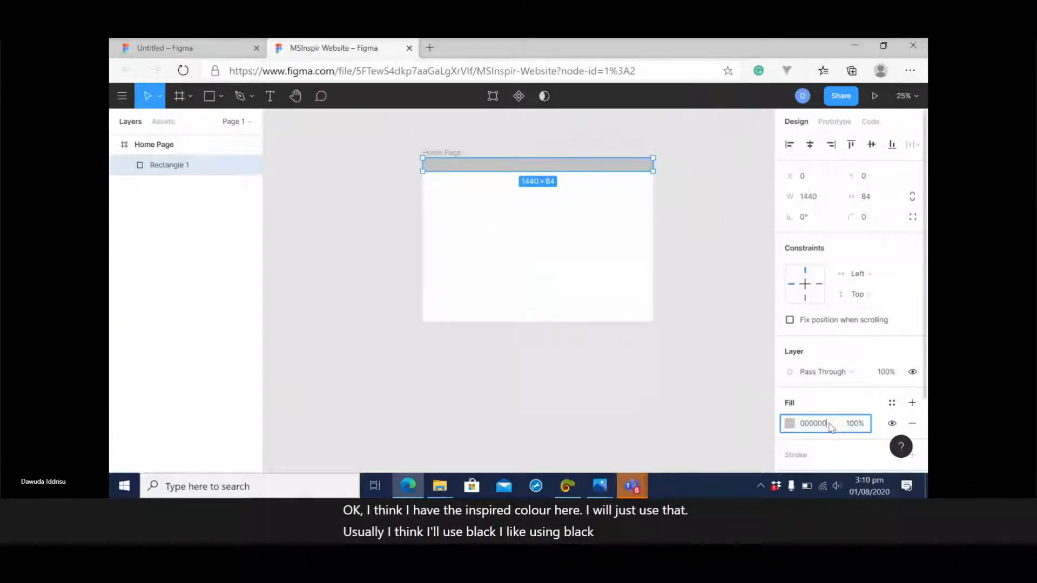
{"action": "key", "text": "Return"}
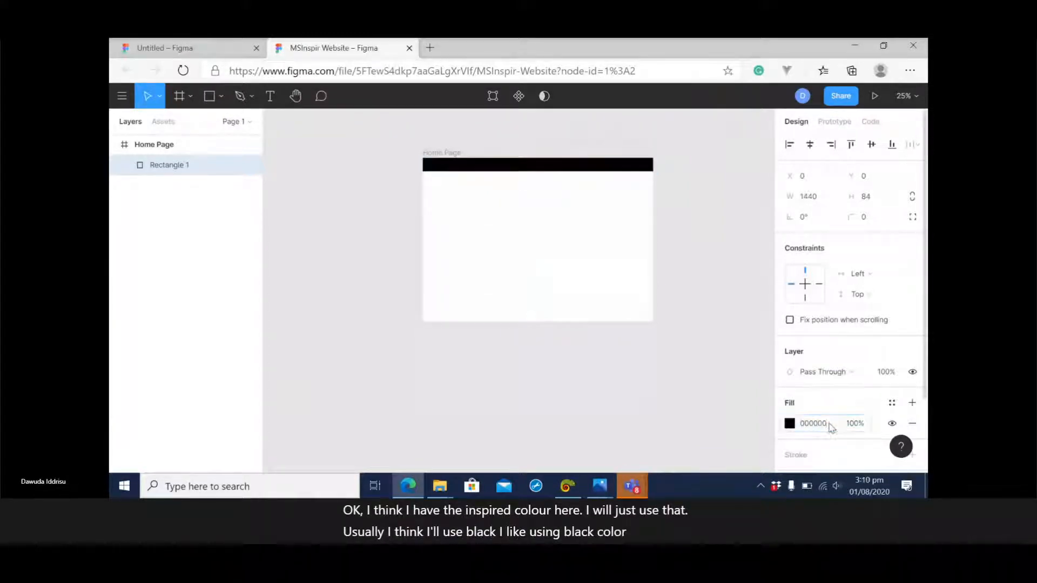
{"action": "left_click", "coordinate": [725, 298]}
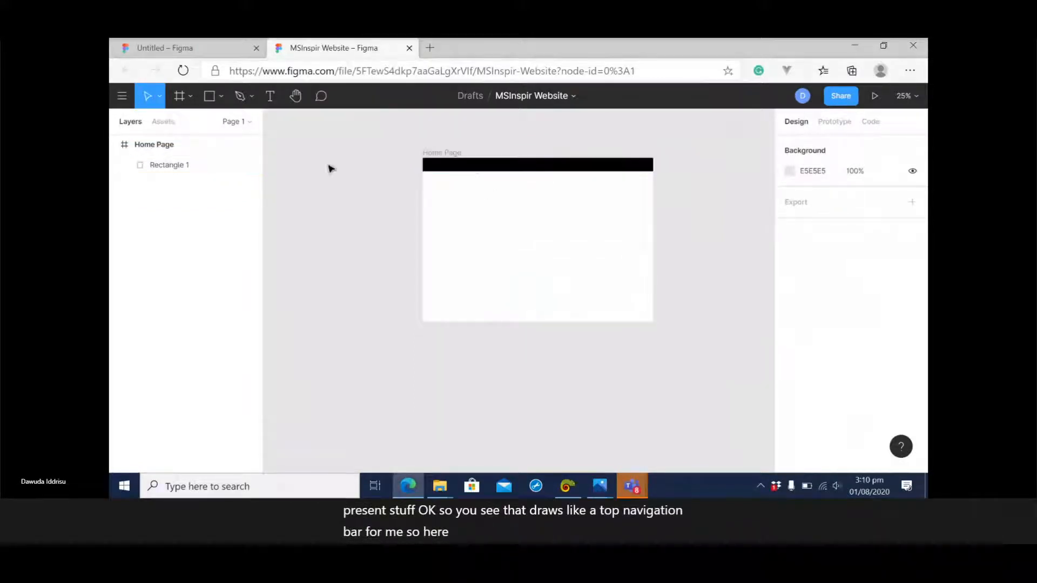
Draw a full-width rectangle about 1440 × 436 directly beneath the black navigation bar as the jumbotron section.
{"action": "left_click", "coordinate": [220, 99]}
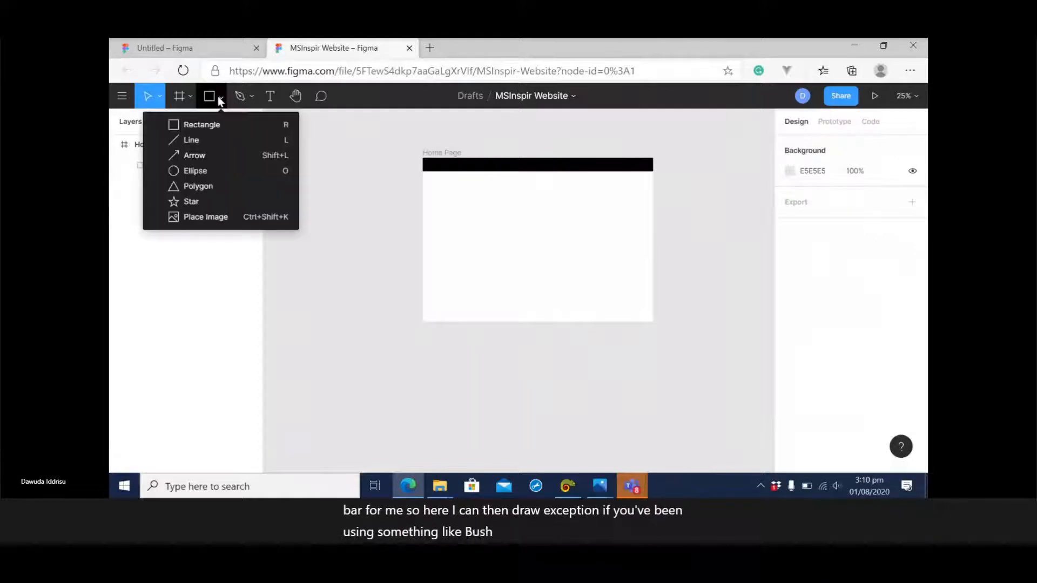
{"action": "left_click", "coordinate": [201, 126]}
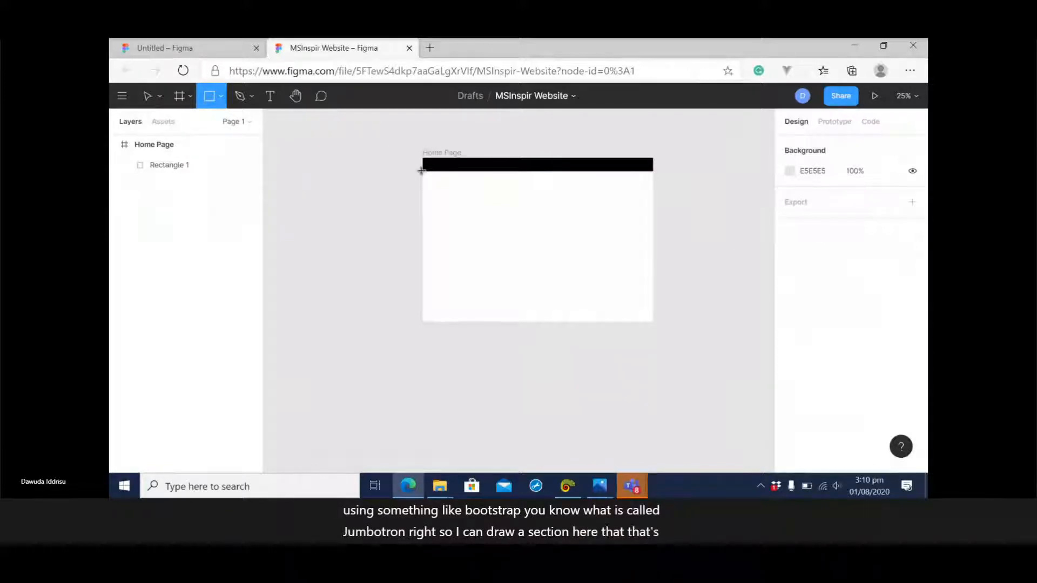
{"action": "mouse_move", "coordinate": [421, 170]}
{"action": "left_mouse_down"}
{"action": "mouse_move", "coordinate": [573, 209]}
{"action": "mouse_move", "coordinate": [654, 243]}
{"action": "left_mouse_up"}
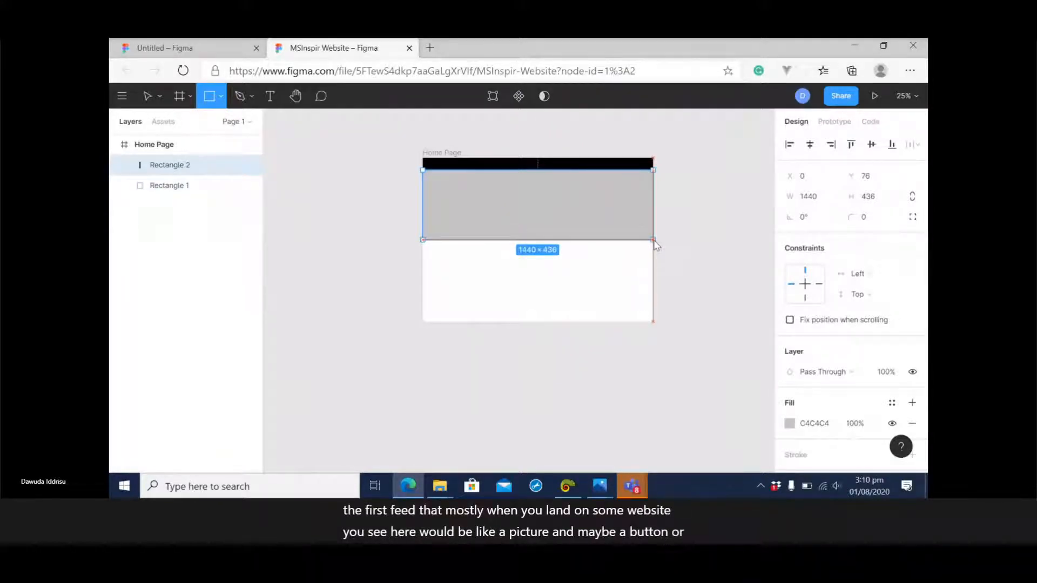
{"action": "left_click_drag", "start_coordinate": [654, 242], "coordinate": [655, 240]}
{"action": "left_click", "coordinate": [711, 279]}
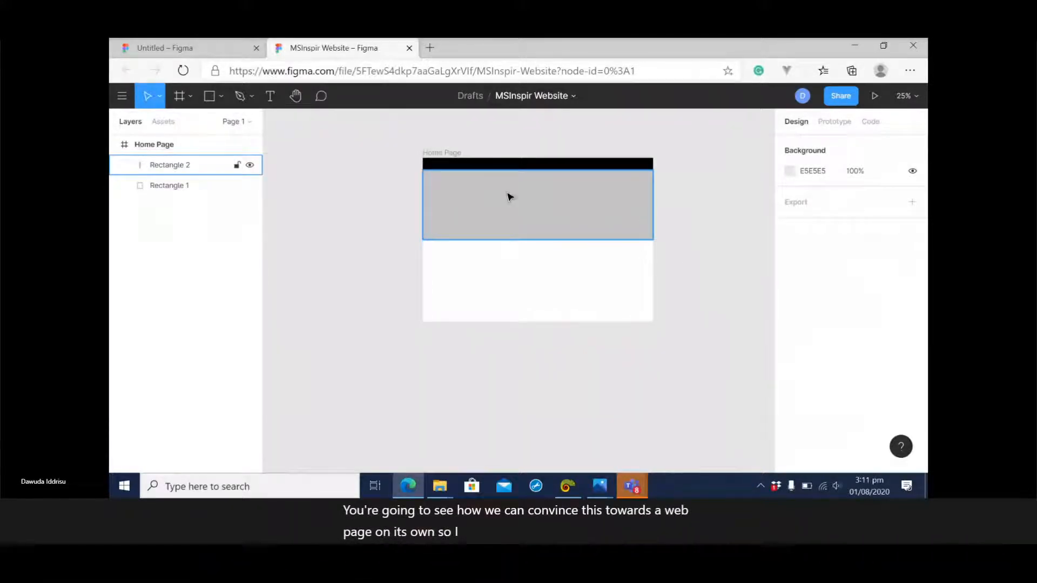
Place the image EcuWGsDWsAUZRF2 from the Downloads folder into the grey jumbotron rectangle.
{"action": "left_click", "coordinate": [543, 208]}
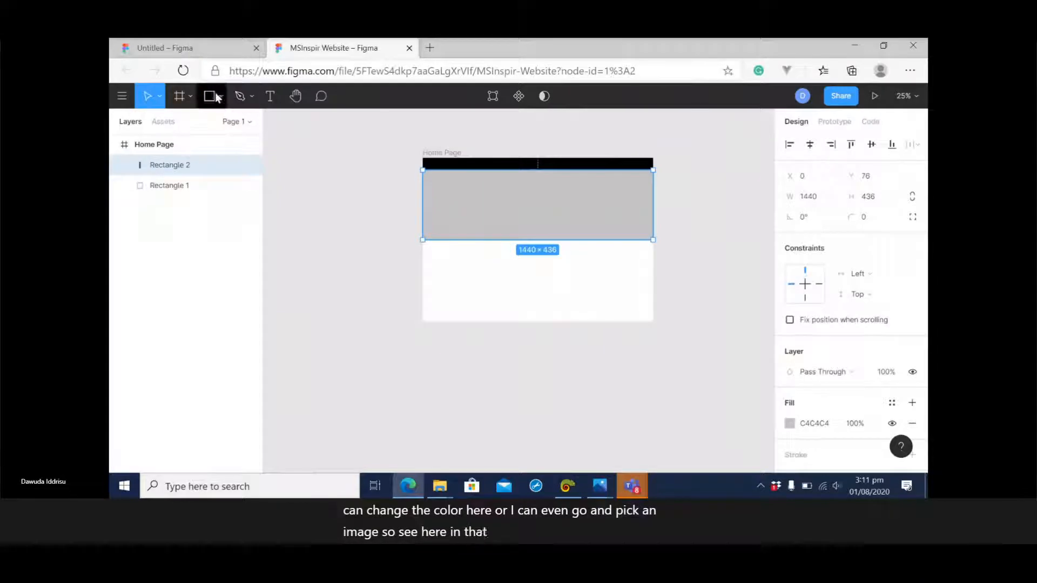
{"action": "left_click", "coordinate": [221, 99]}
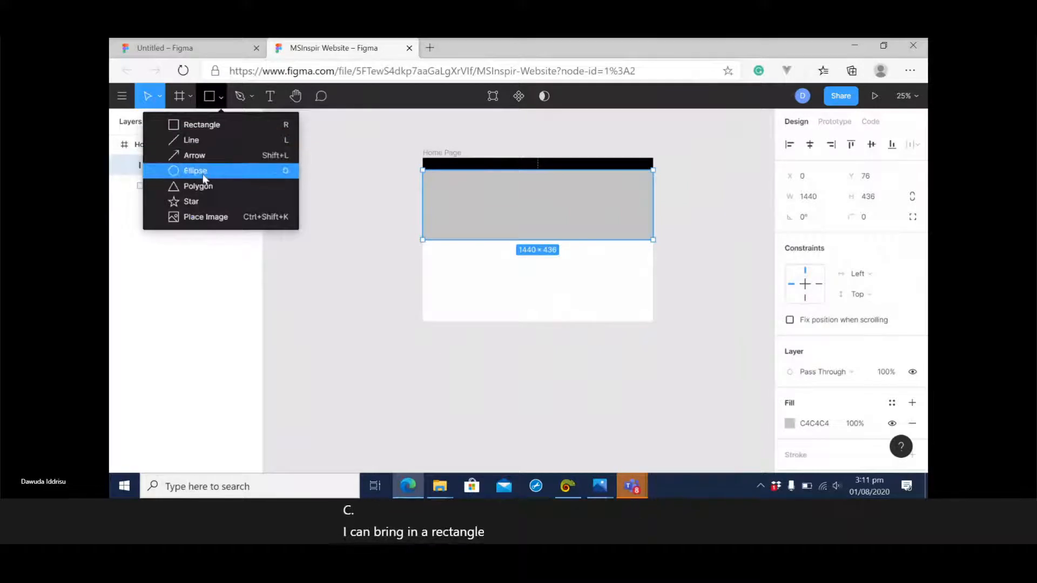
{"action": "left_click", "coordinate": [221, 222]}
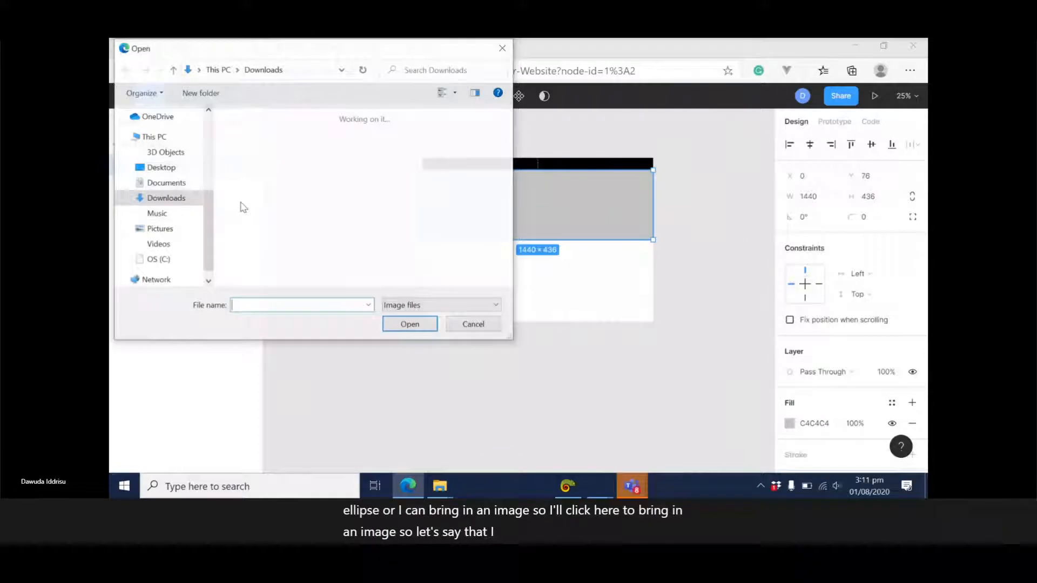
{"action": "left_click_drag", "start_coordinate": [508, 122], "coordinate": [497, 198]}
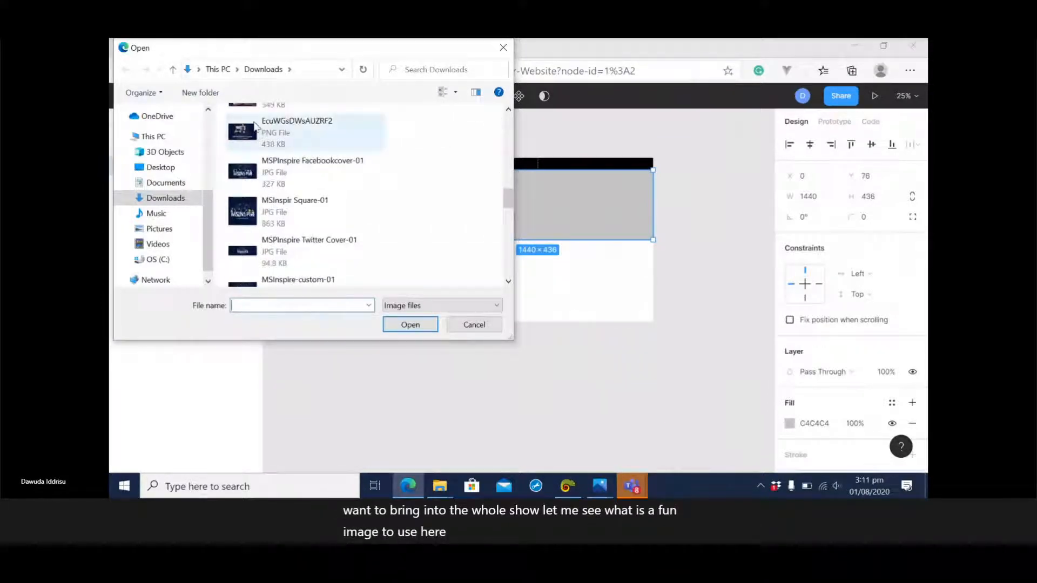
{"action": "left_click", "coordinate": [255, 125]}
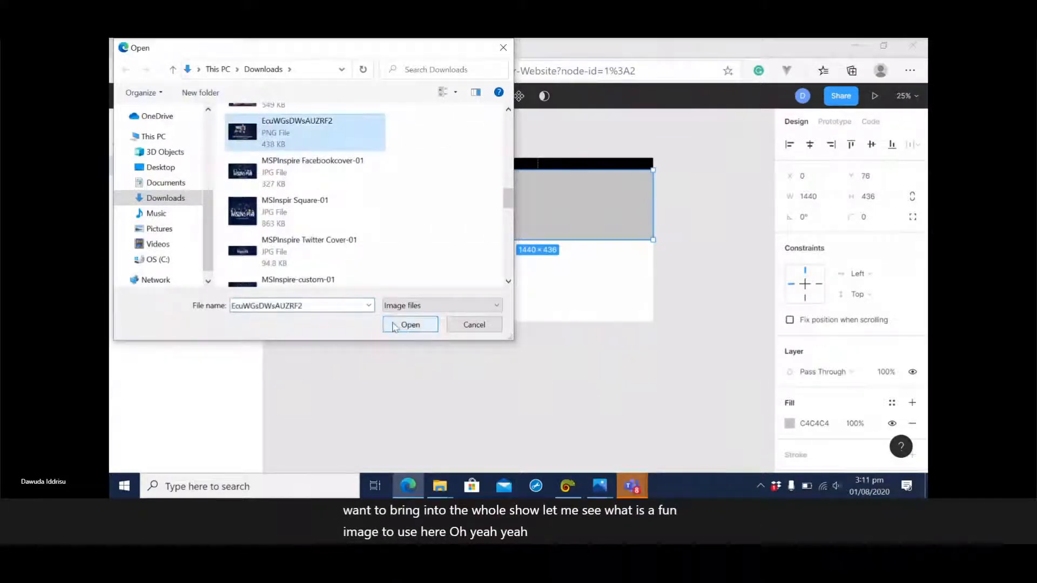
{"action": "left_click", "coordinate": [410, 324]}
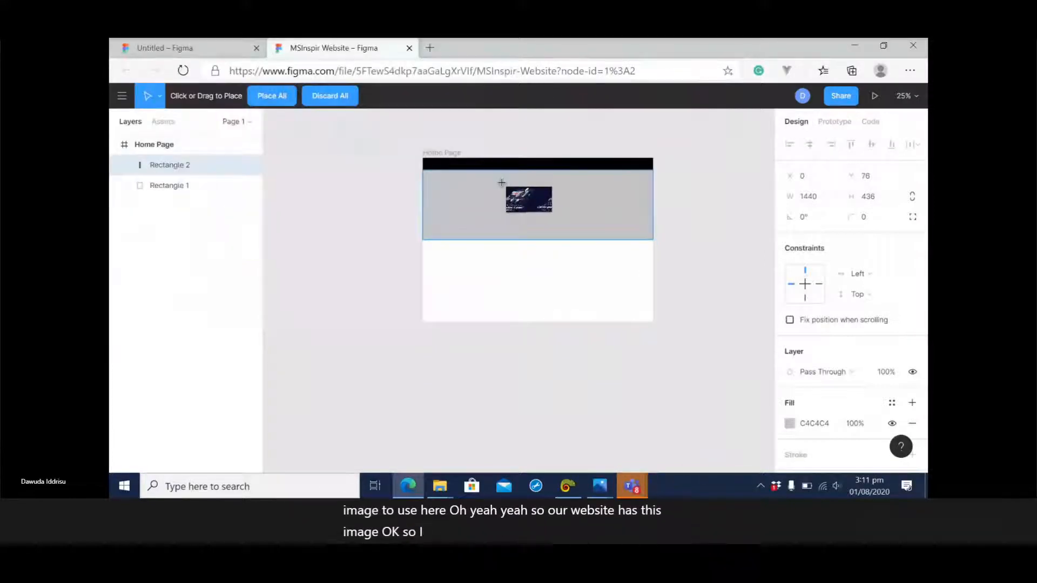
{"action": "left_click", "coordinate": [459, 185]}
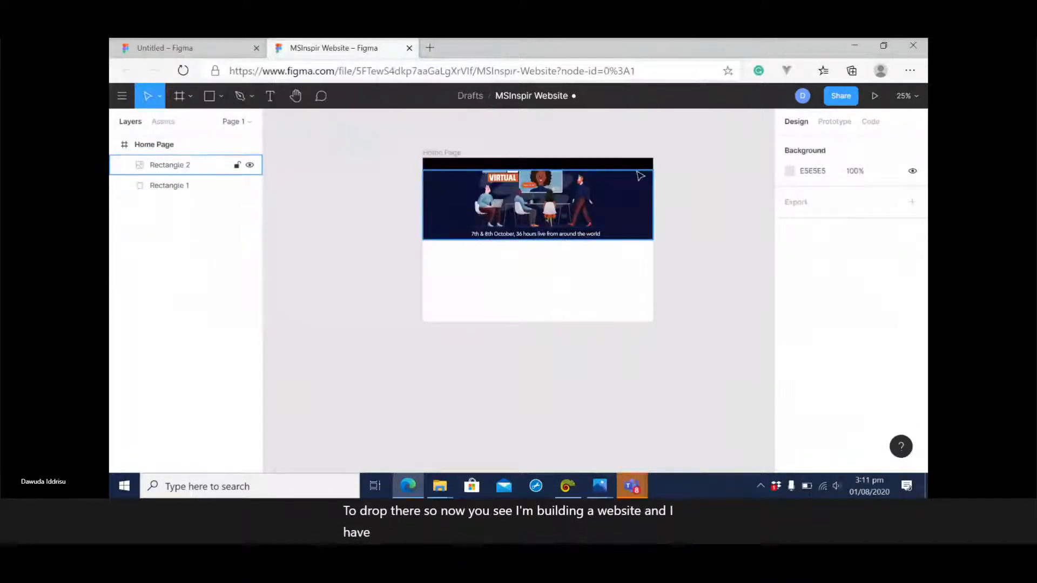
{"action": "left_click", "coordinate": [545, 201]}
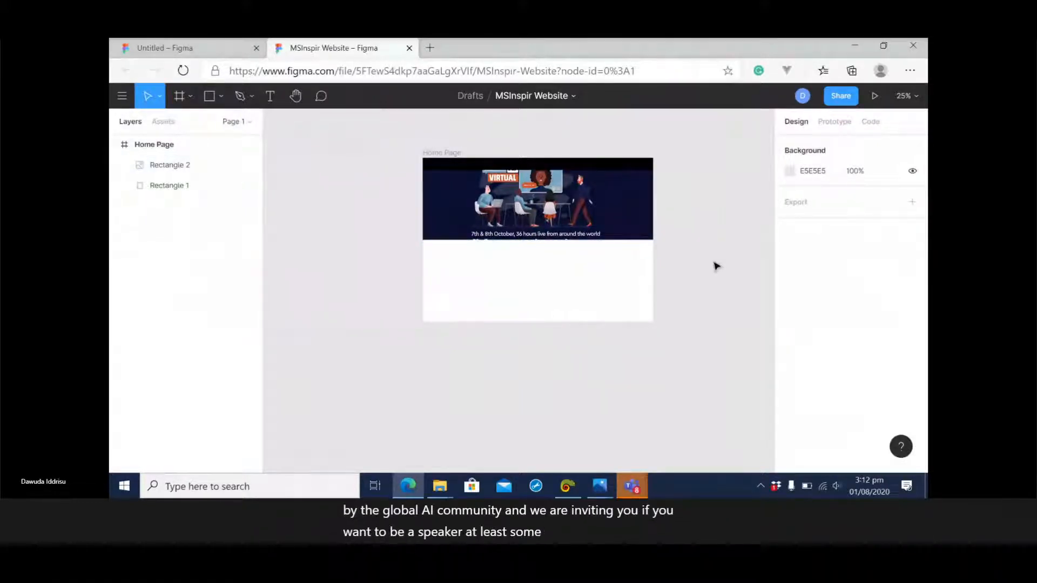
Rename the black navigation bar's layer as header.
{"action": "left_click", "coordinate": [565, 169]}
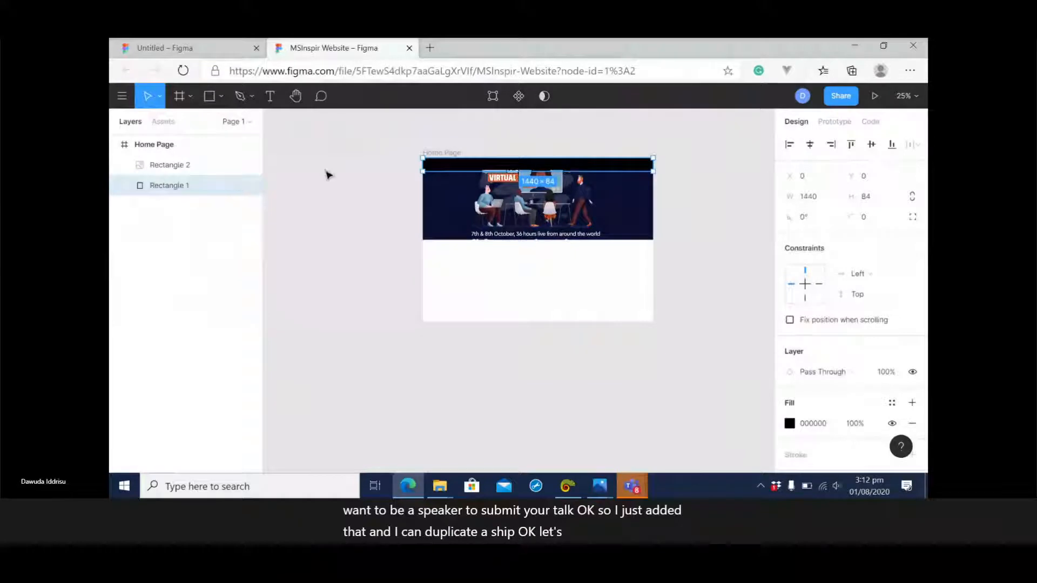
{"action": "double_click", "coordinate": [183, 187]}
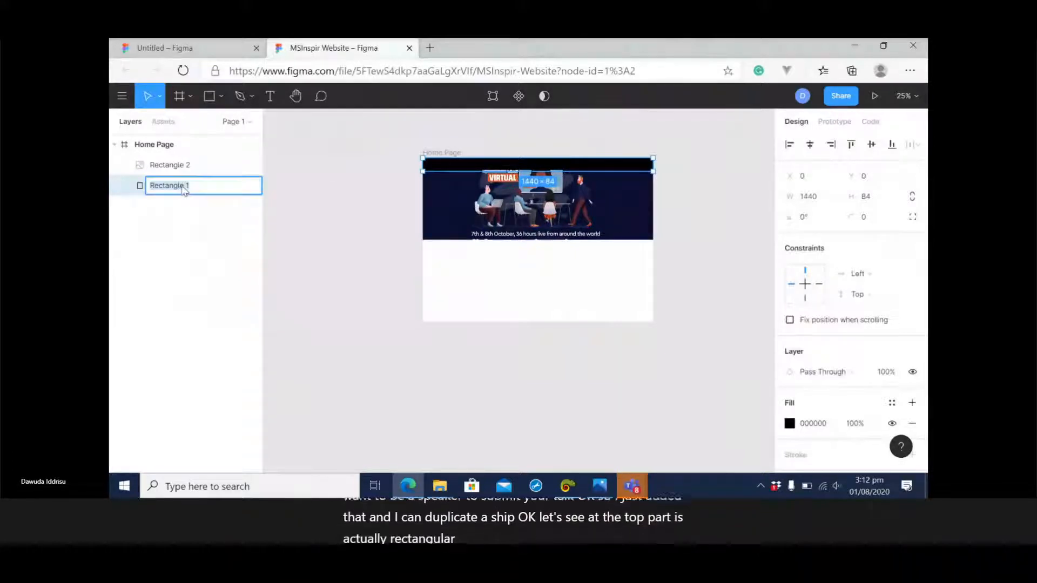
{"action": "type", "text": "head"}
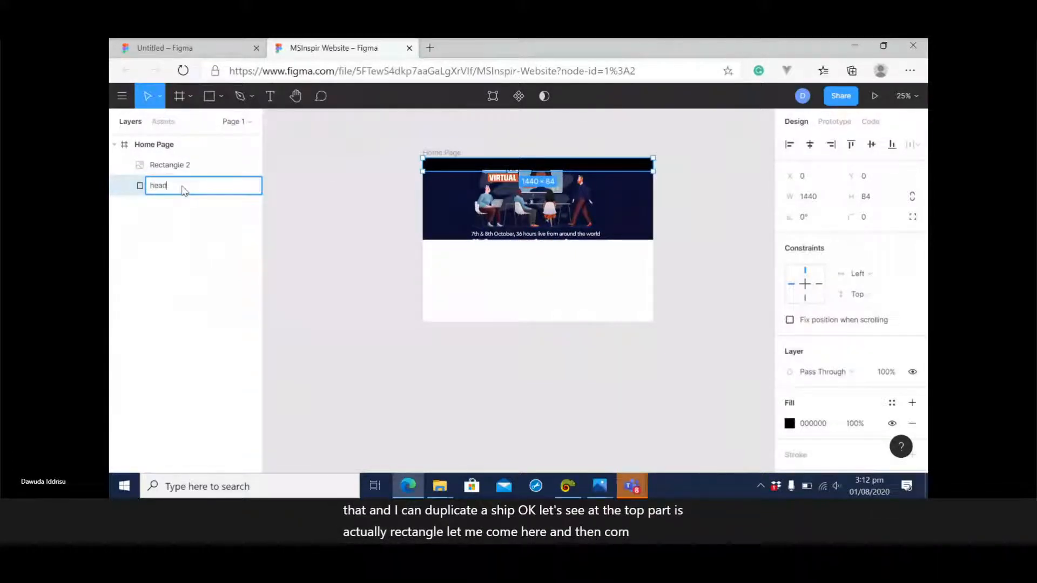
{"action": "type", "text": "er"}
{"action": "key", "text": "Return"}
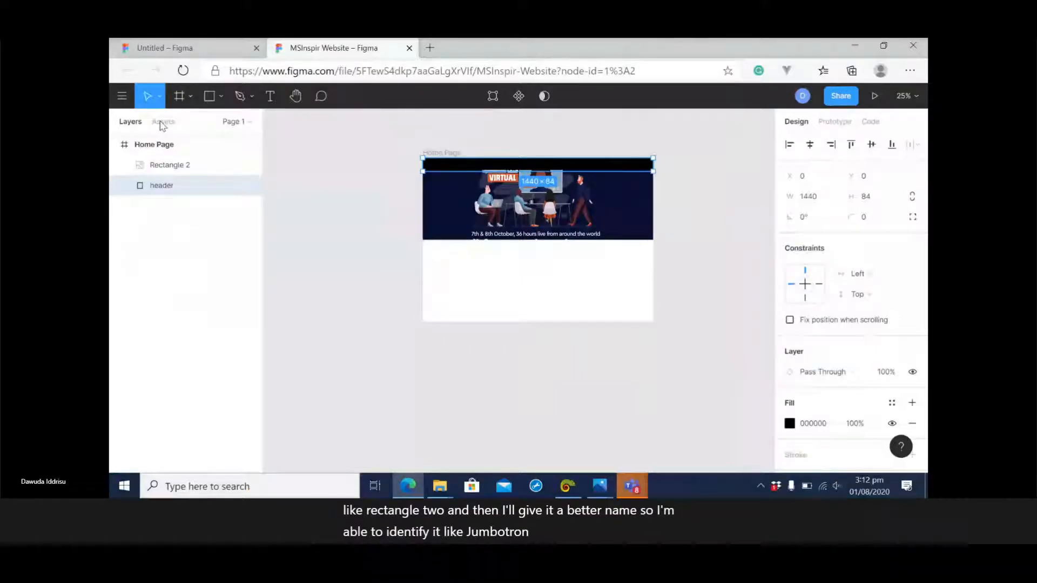
Rename the layer of the image-filled rectangle as Jumbotron.
{"action": "double_click", "coordinate": [169, 165]}
{"action": "type", "text": "Jumbotron"}
{"action": "key", "text": "Return"}
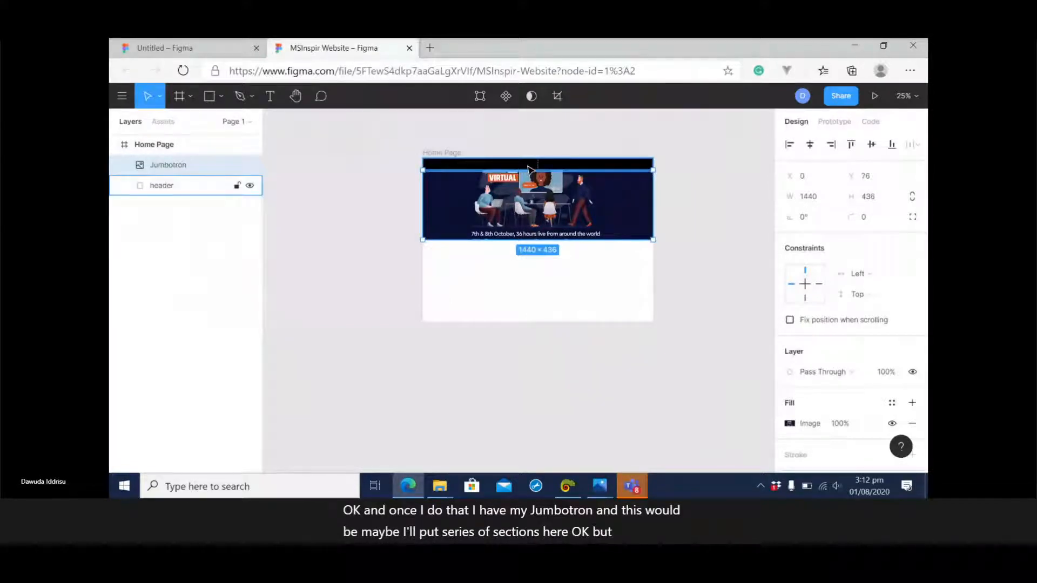
Duplicate the header bar and move the copy down to the frame's lower edge, at about Y 940, as a footer.
{"action": "left_click", "coordinate": [173, 187]}
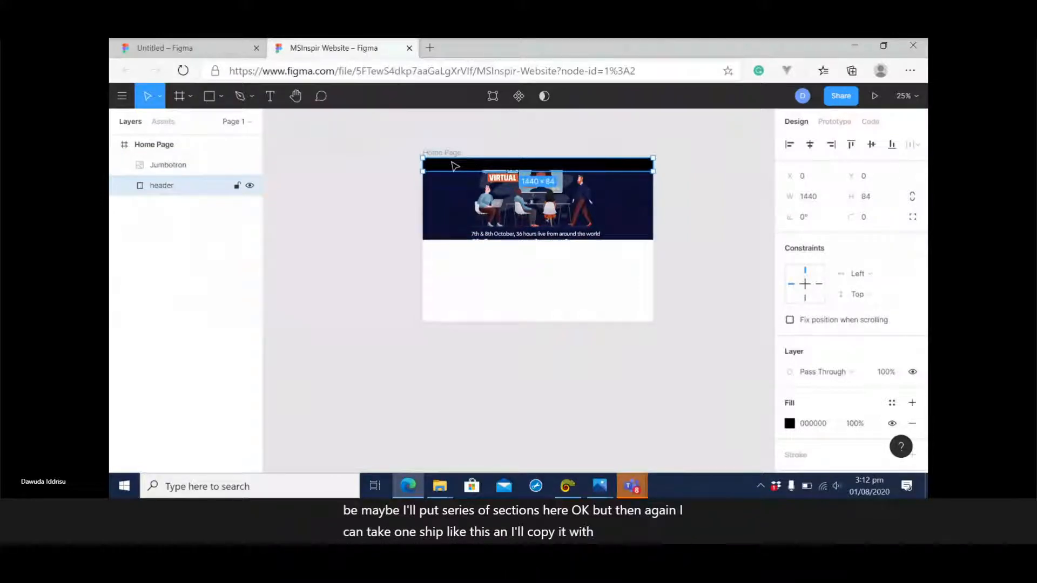
{"action": "key", "text": "ctrl+c"}
{"action": "key", "text": "ctrl+v"}
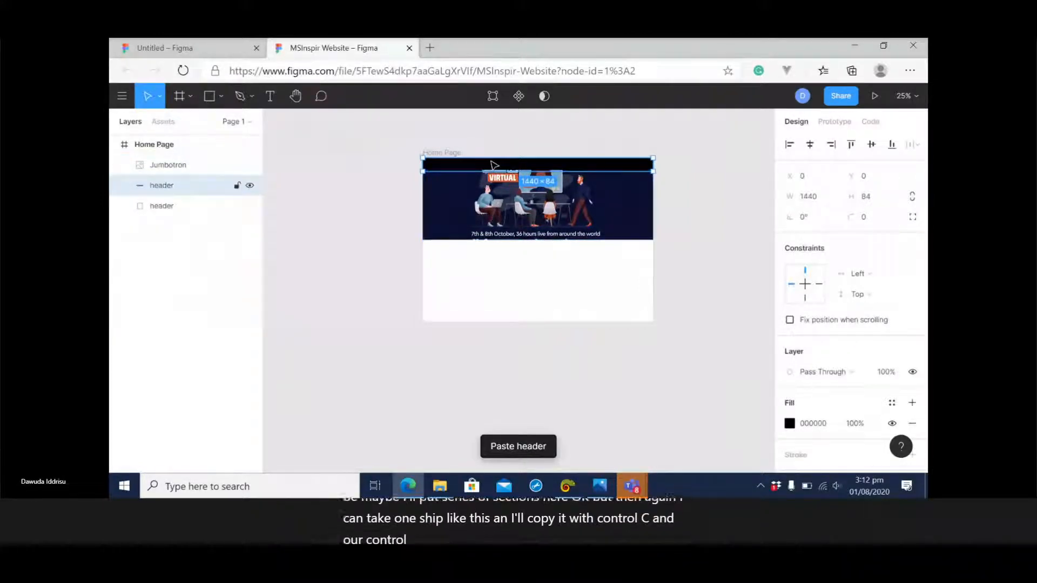
{"action": "left_click_drag", "start_coordinate": [492, 164], "coordinate": [491, 317]}
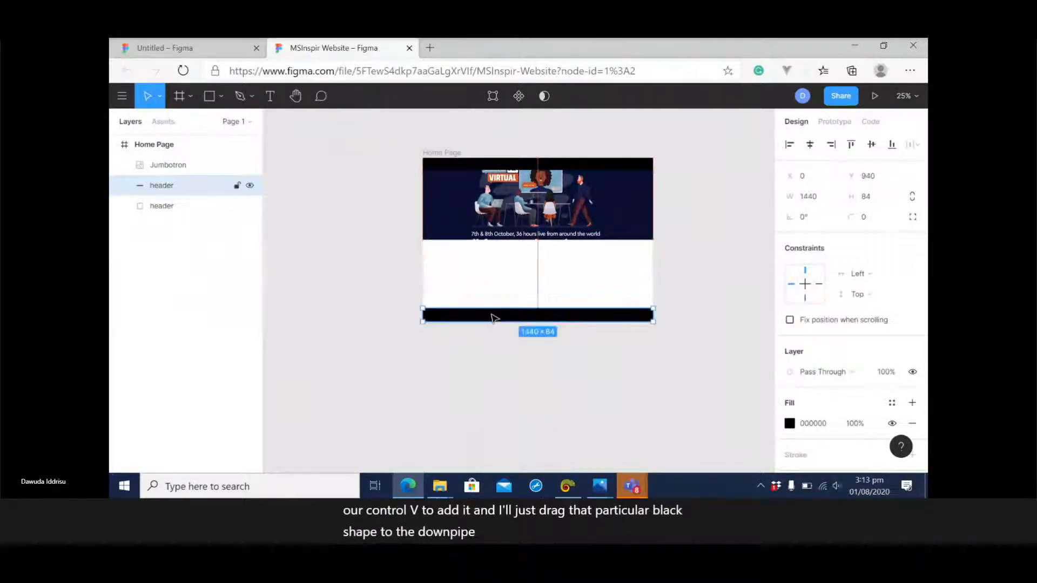
{"action": "left_click", "coordinate": [697, 212]}
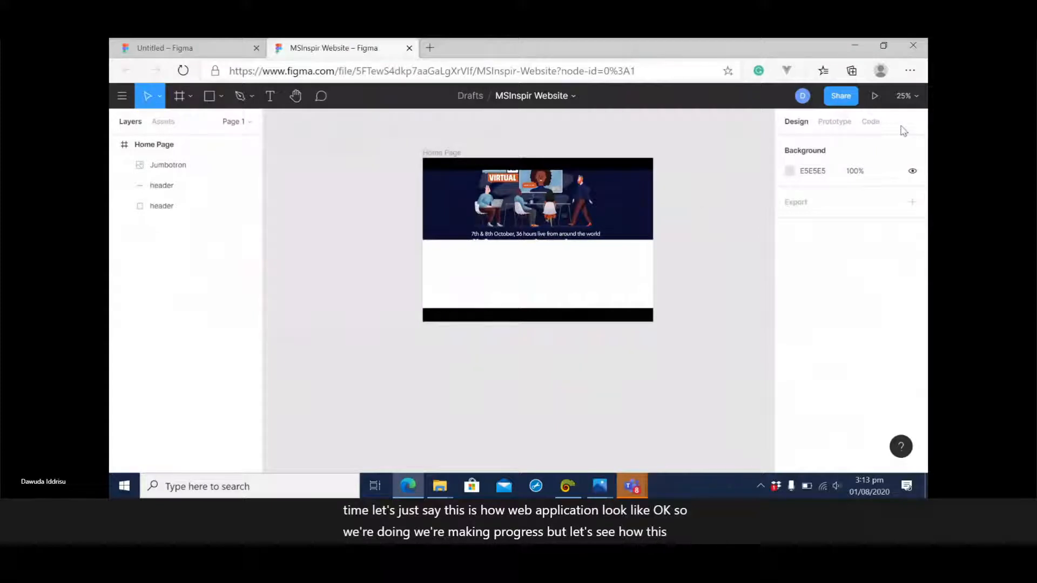
Preview the home page prototype from header to footer, and return to the MSInspir Website design file.
{"action": "left_click", "coordinate": [875, 97]}
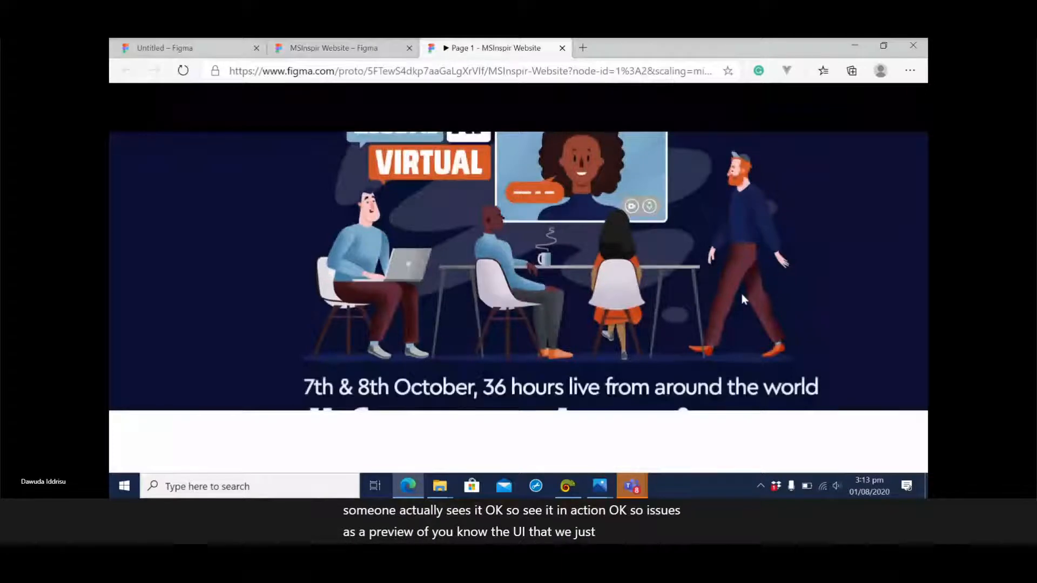
{"action": "scroll", "coordinate": [744, 299], "scroll_direction": "down", "scroll_amount": 5}
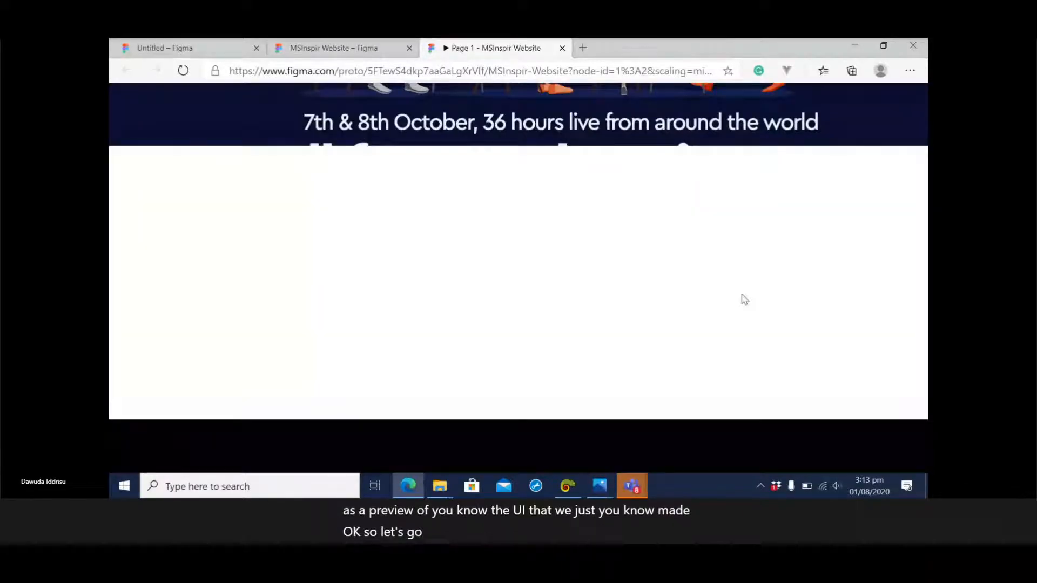
{"action": "scroll", "coordinate": [744, 299], "scroll_direction": "up", "scroll_amount": 5}
{"action": "left_click", "coordinate": [334, 49]}
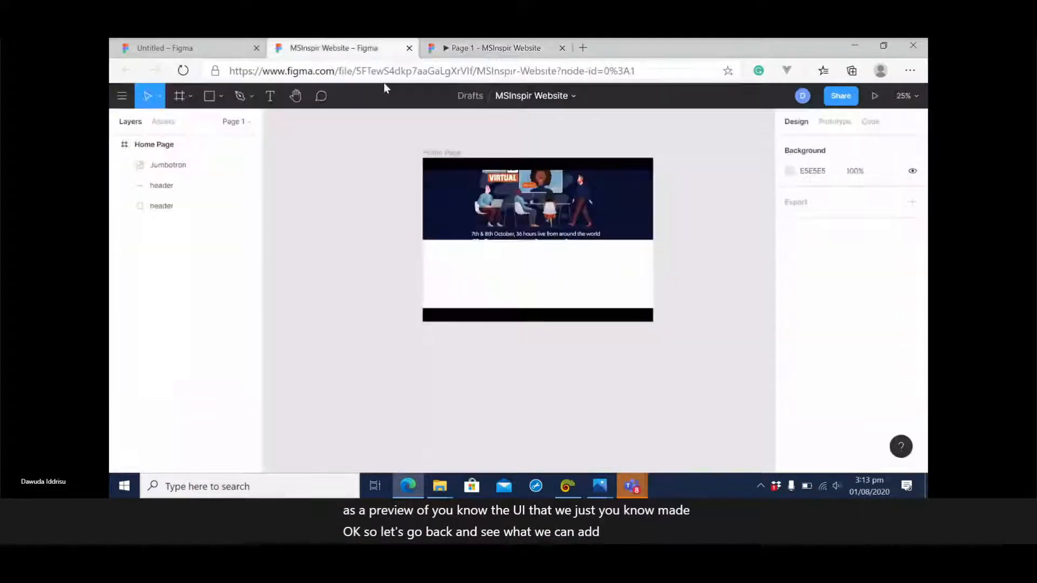
Send the Jumbotron image behind the other layers of the Home Page frame.
{"action": "left_click", "coordinate": [538, 209]}
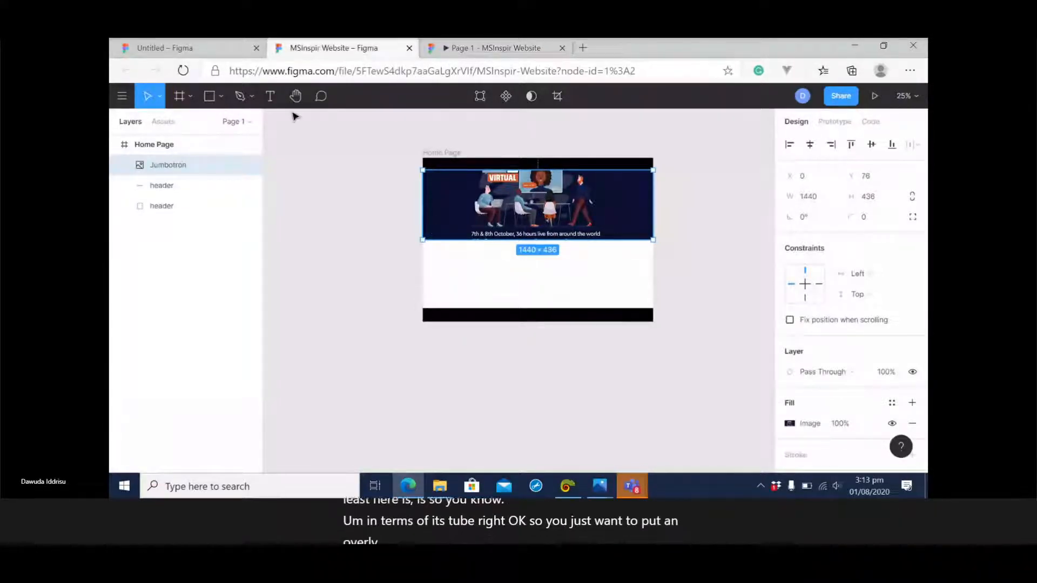
{"action": "left_click", "coordinate": [220, 98]}
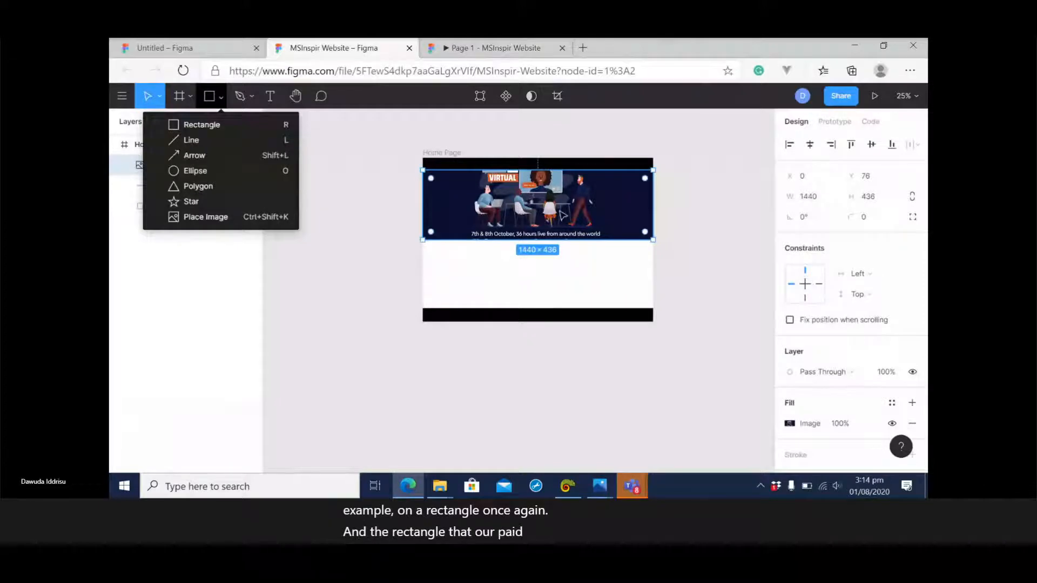
{"action": "left_click", "coordinate": [589, 209]}
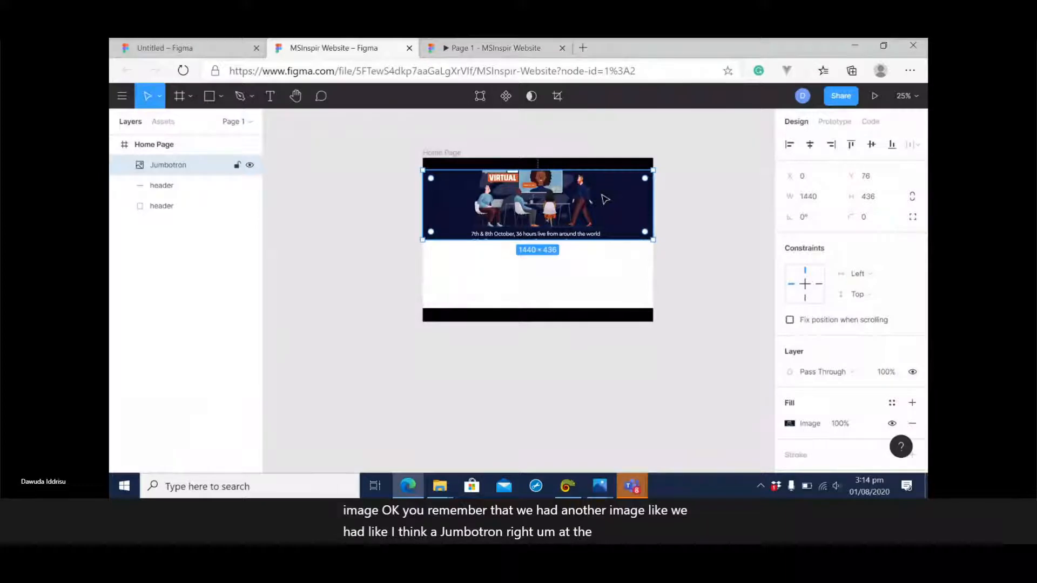
{"action": "right_click", "coordinate": [602, 196]}
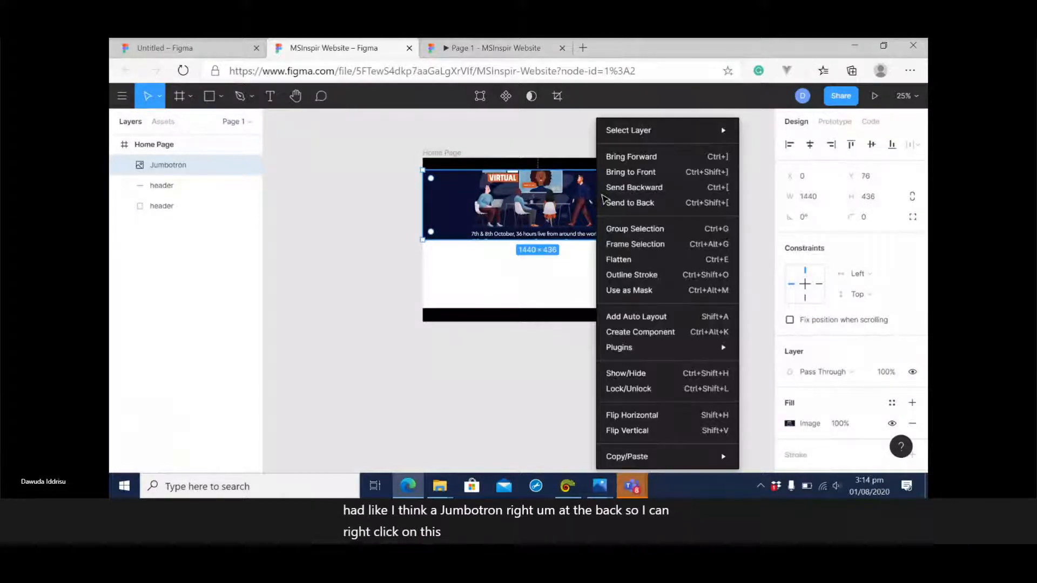
{"action": "left_click", "coordinate": [646, 206]}
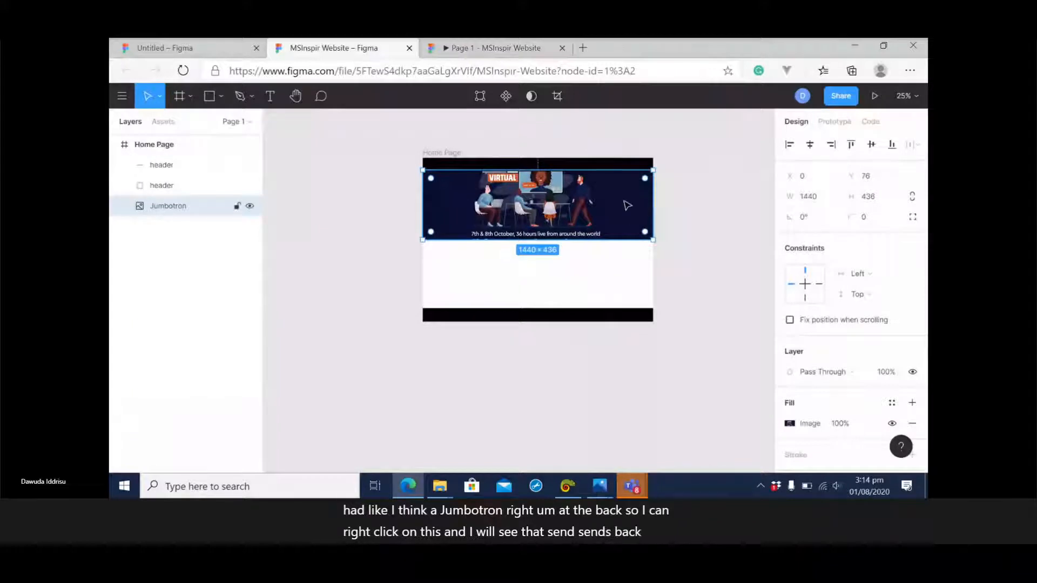
Hide and show each of the two header layers to check which bar each one is, and select the Jumbotron layer.
{"action": "left_click", "coordinate": [167, 186]}
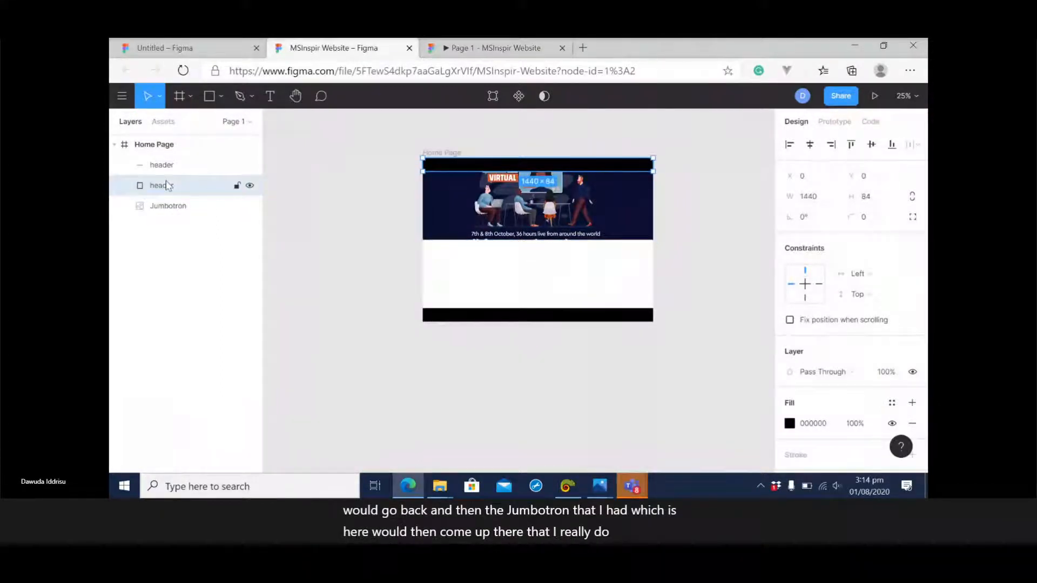
{"action": "left_click", "coordinate": [250, 186]}
{"action": "left_click", "coordinate": [250, 186]}
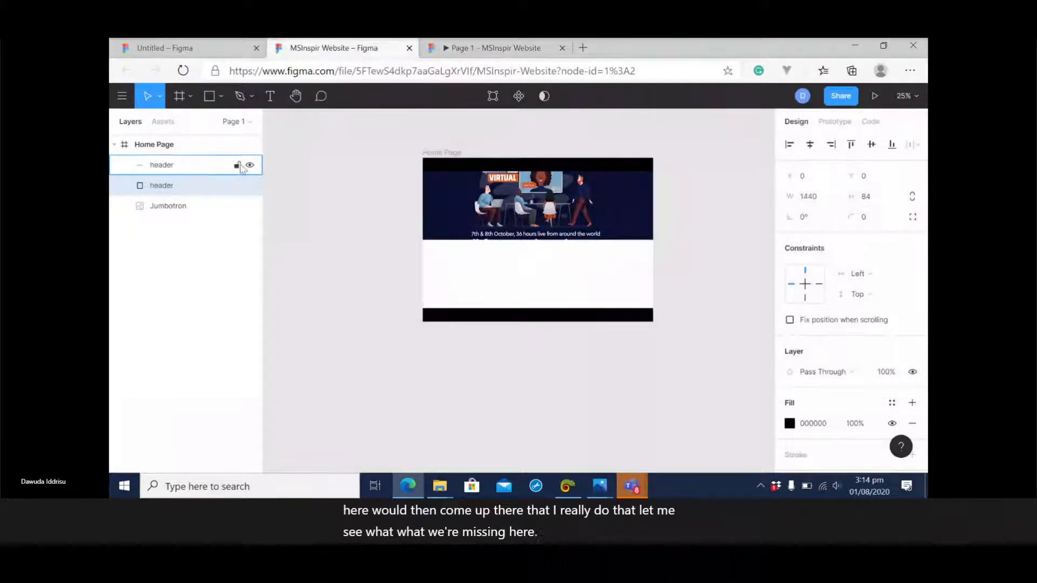
{"action": "left_click", "coordinate": [250, 165]}
{"action": "left_click", "coordinate": [250, 166]}
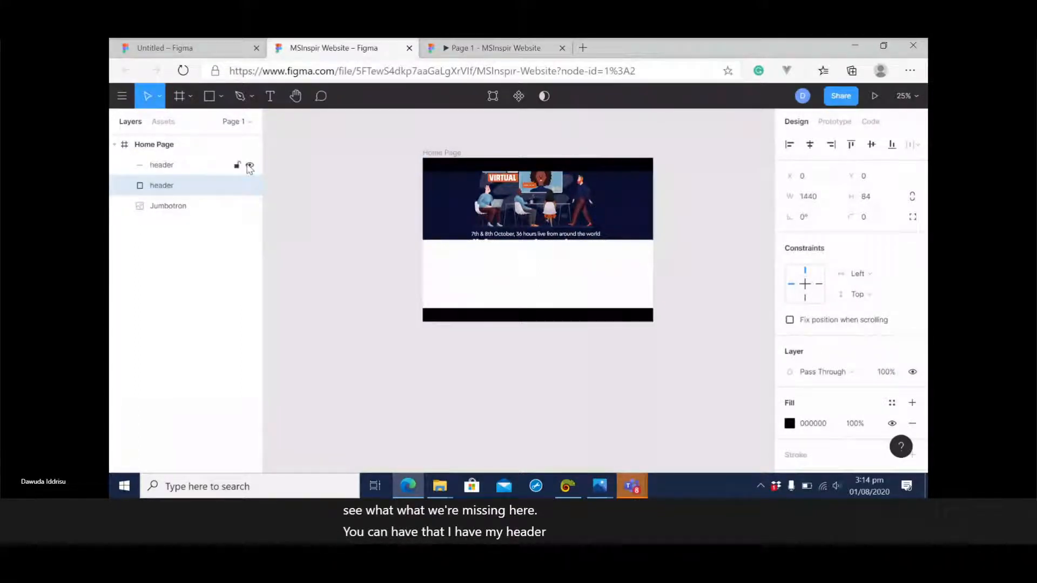
{"action": "left_click", "coordinate": [172, 207]}
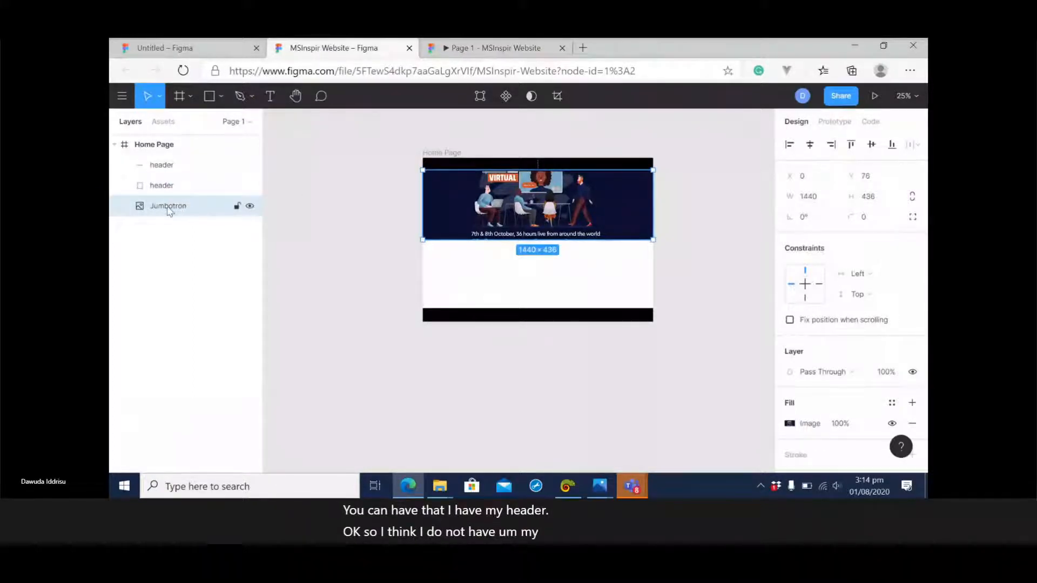
Draw a 1440 × 436 rectangle that exactly covers the jumbotron image as an overlay.
{"action": "left_click", "coordinate": [213, 97]}
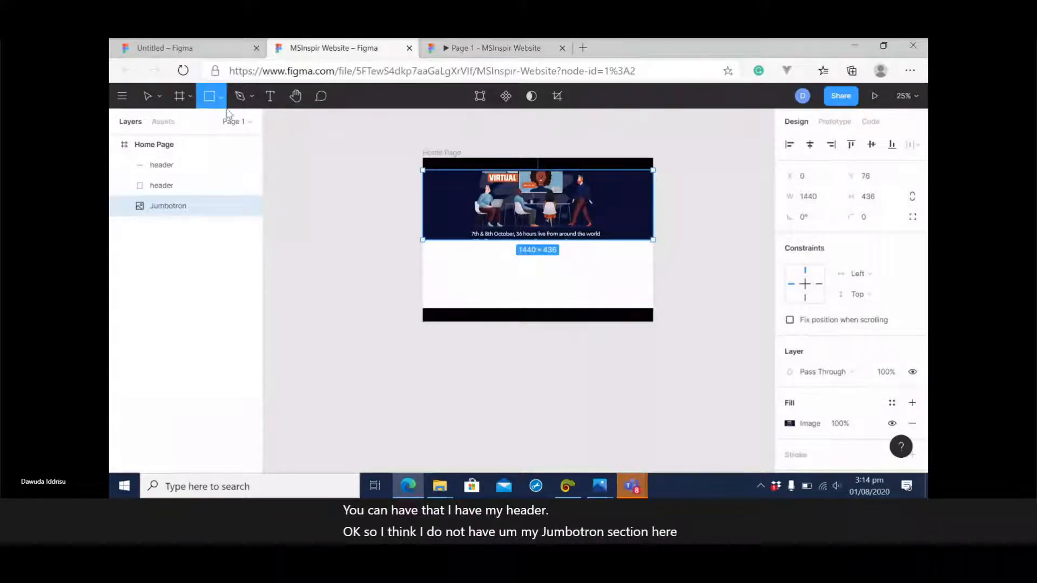
{"action": "left_click", "coordinate": [221, 97]}
{"action": "left_click", "coordinate": [216, 128]}
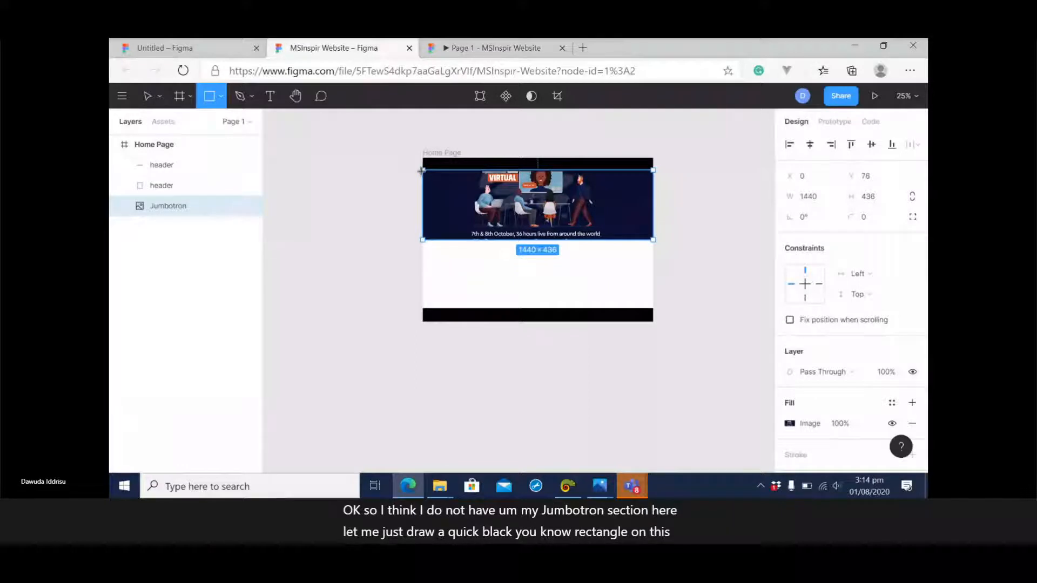
{"action": "left_click_drag", "start_coordinate": [422, 170], "coordinate": [652, 240]}
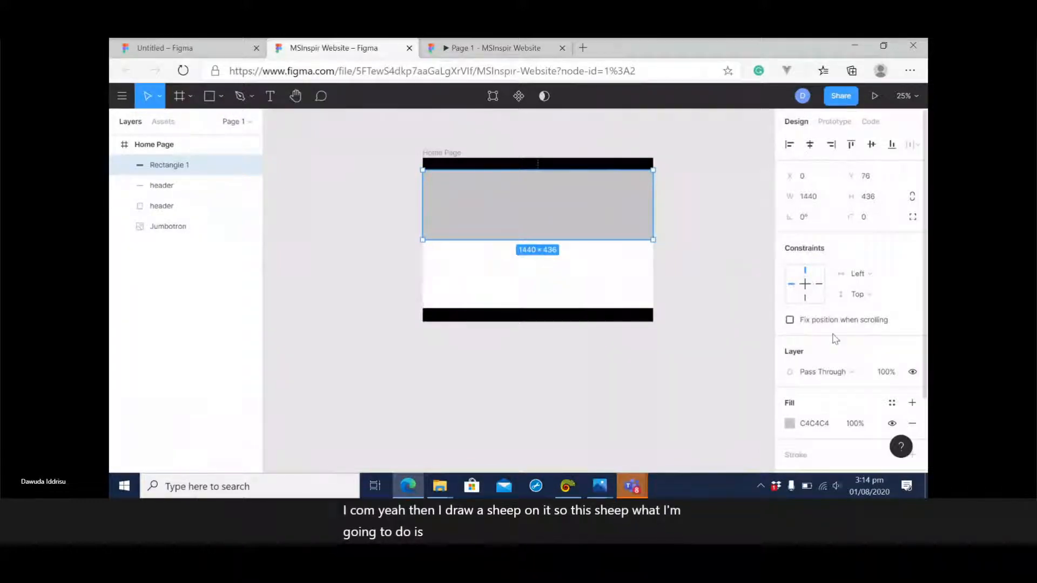
Set the overlay rectangle's fill colour to black, 000000.
{"action": "left_click", "coordinate": [825, 428]}
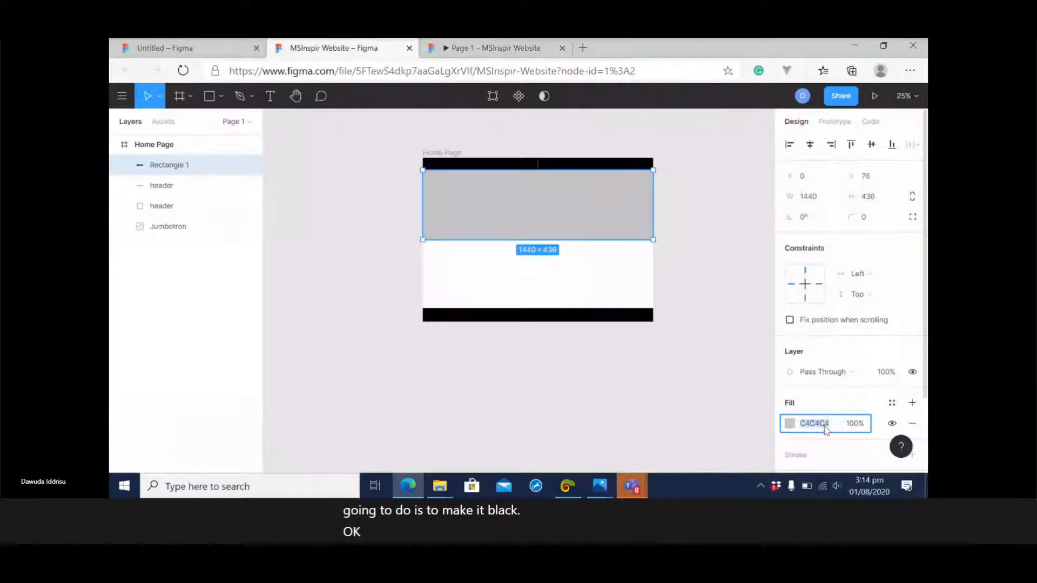
{"action": "key", "text": "BackSpace"}
{"action": "type", "text": "000000"}
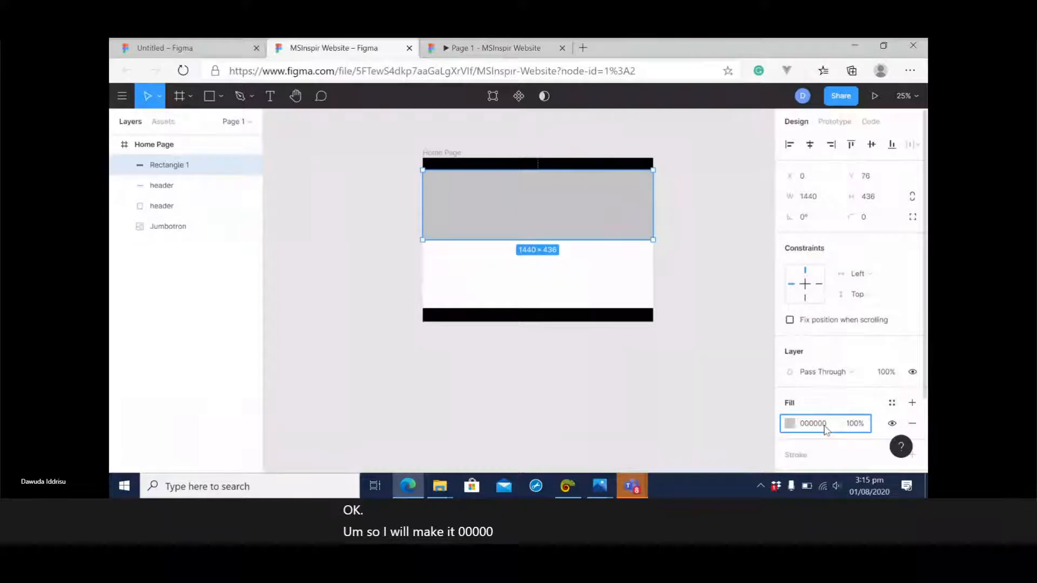
{"action": "key", "text": "Return"}
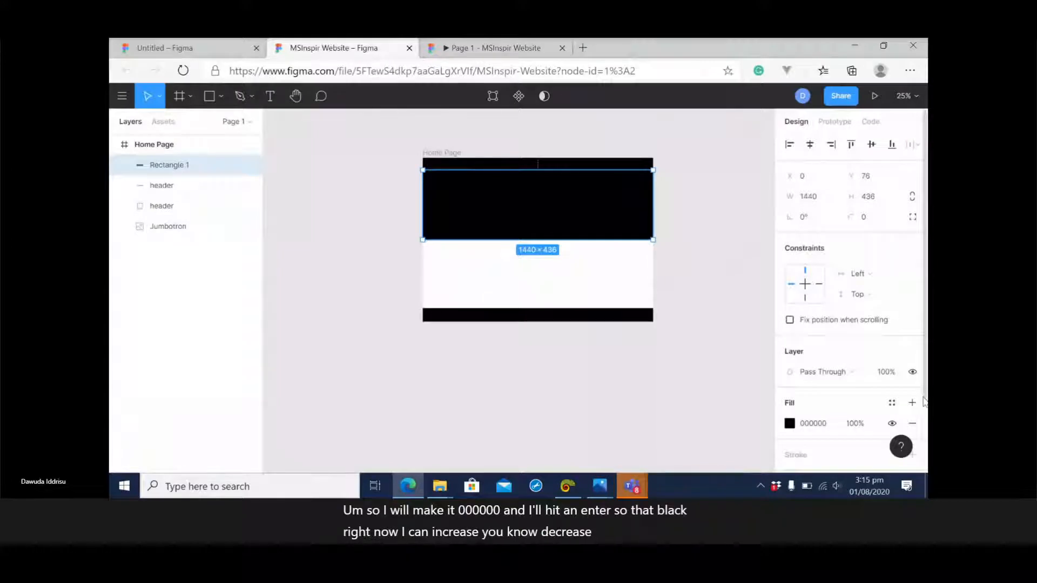
Try the black overlay's fill opacity at 10% and raise it to 60%.
{"action": "scroll", "coordinate": [924, 425], "scroll_direction": "down", "scroll_amount": 2}
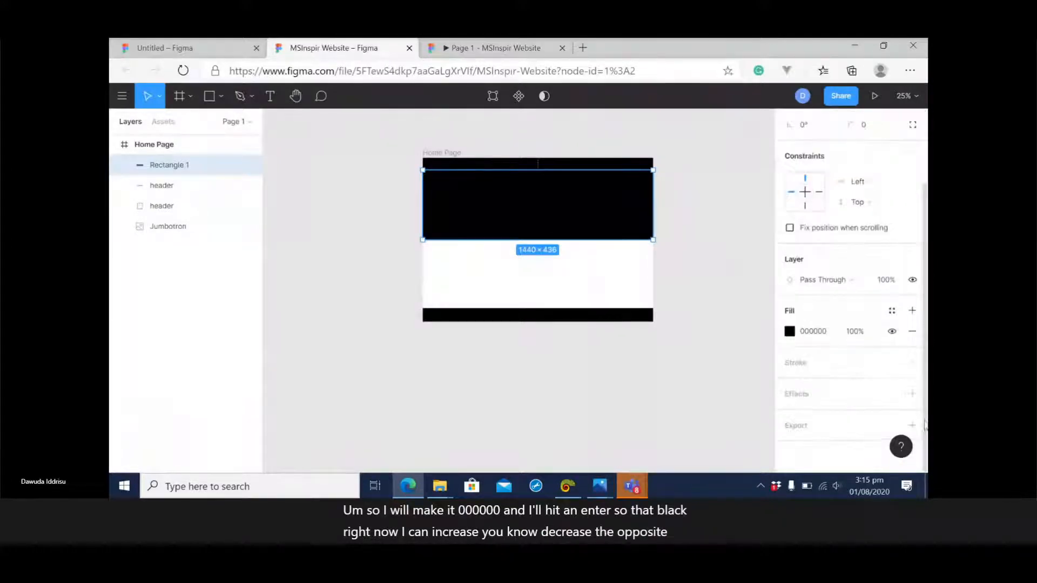
{"action": "left_click", "coordinate": [855, 331]}
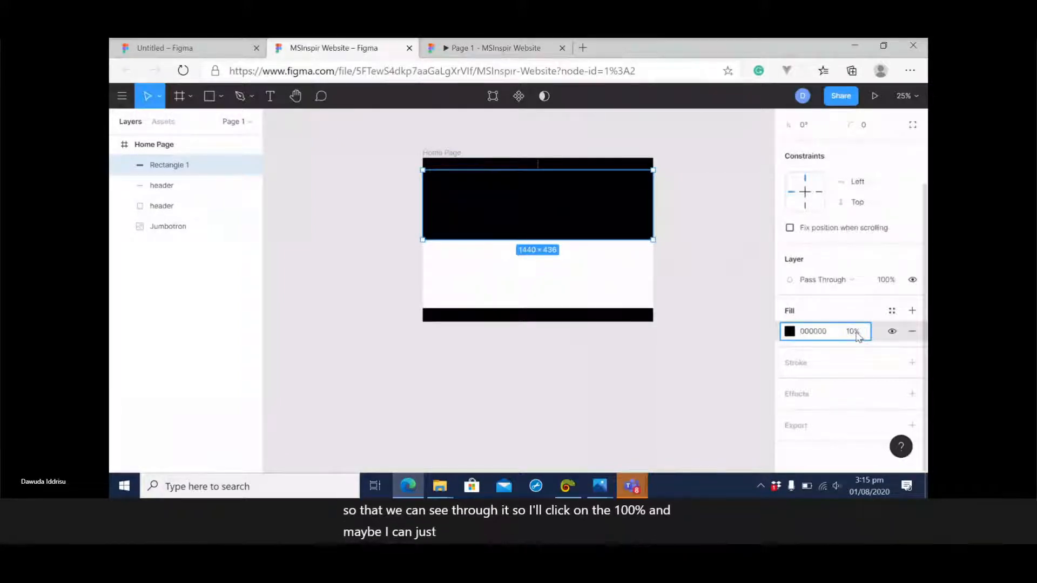
{"action": "key", "text": "Return"}
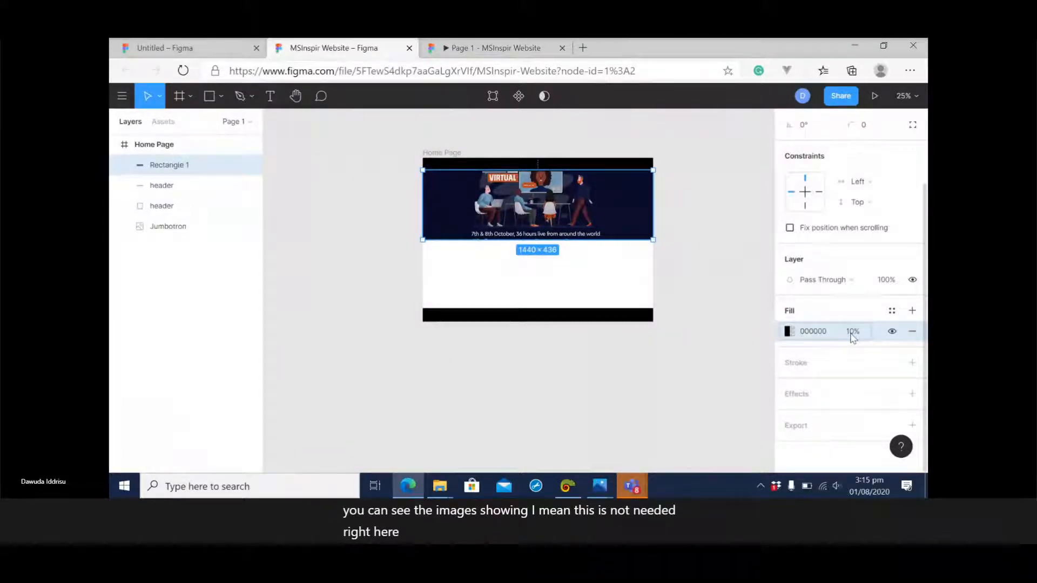
{"action": "left_click", "coordinate": [853, 333]}
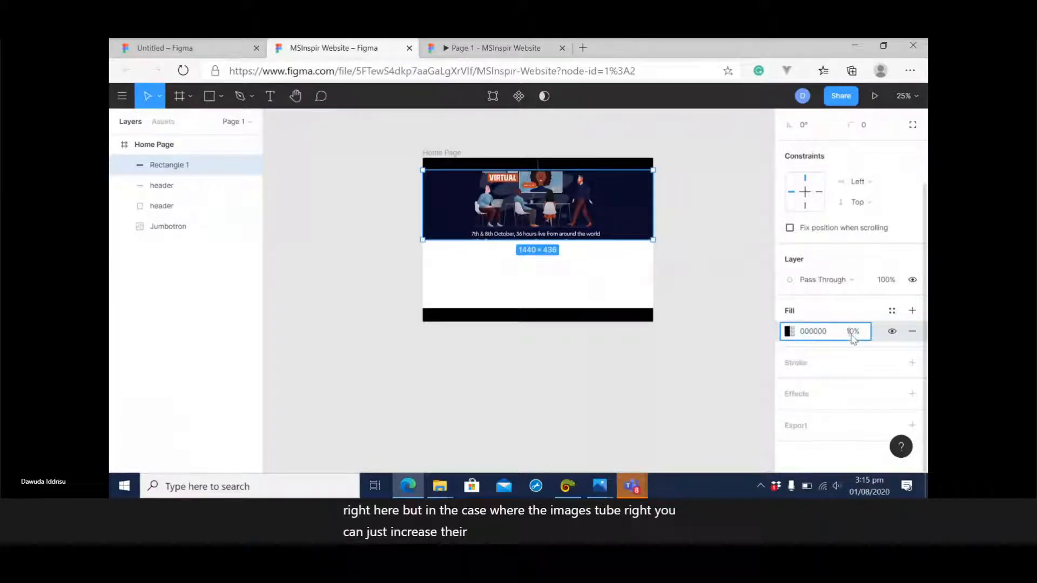
{"action": "type", "text": "60"}
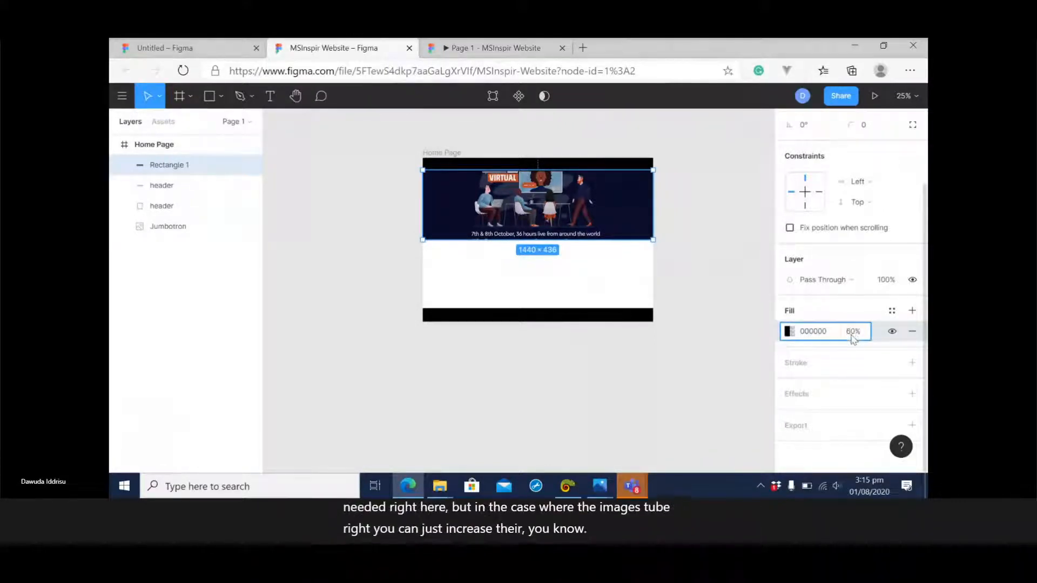
{"action": "key", "text": "Return"}
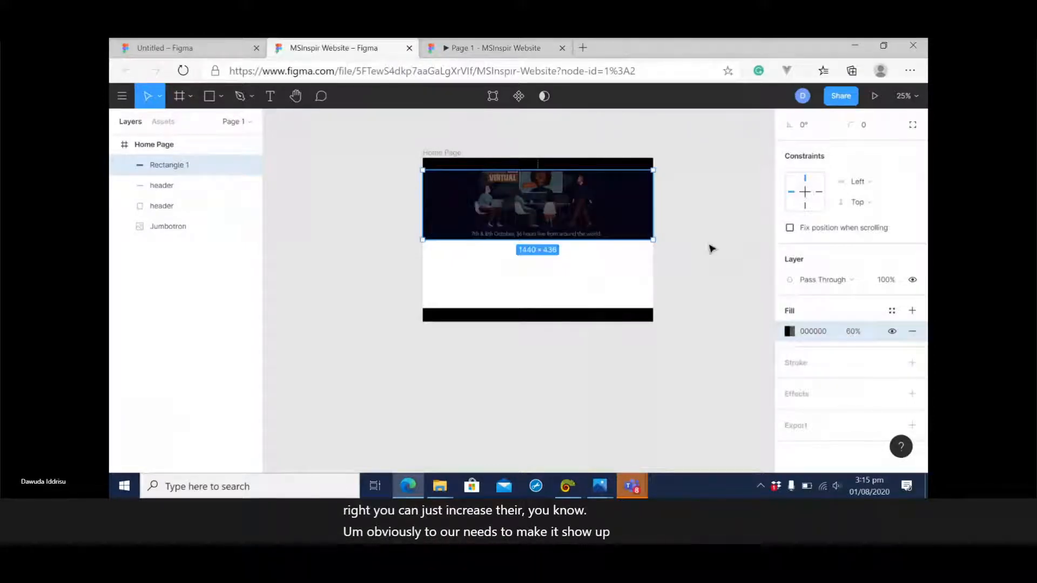
Delete the semi-transparent overlay rectangle above the jumbotron.
{"action": "right_click", "coordinate": [182, 168]}
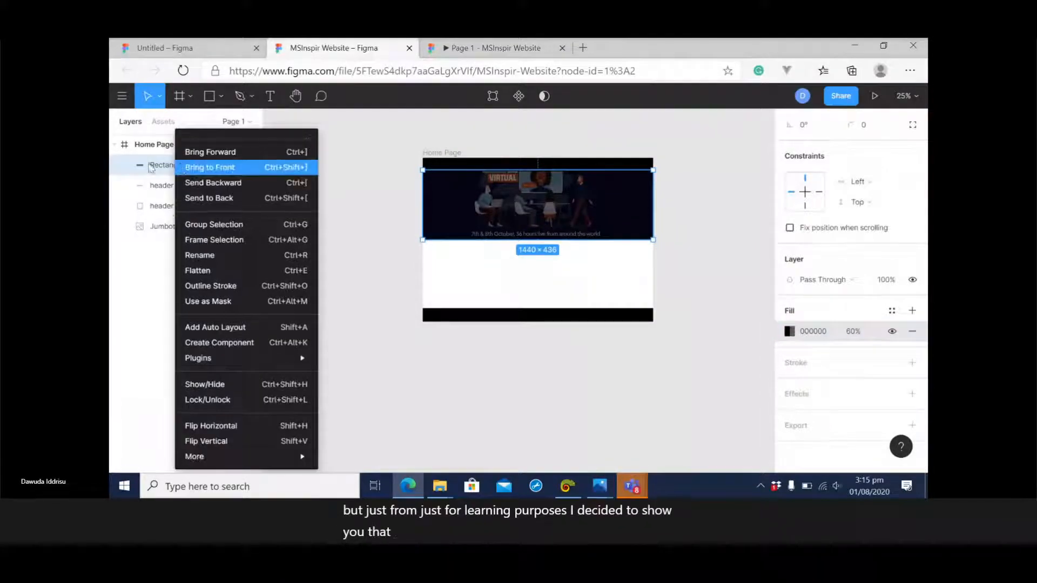
{"action": "left_click", "coordinate": [184, 164]}
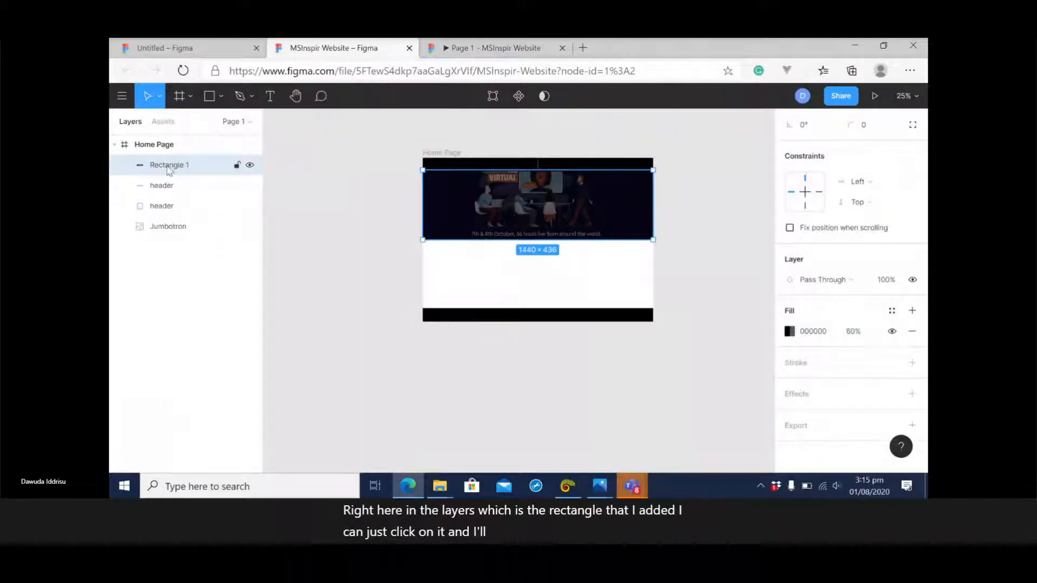
{"action": "key", "text": "Delete"}
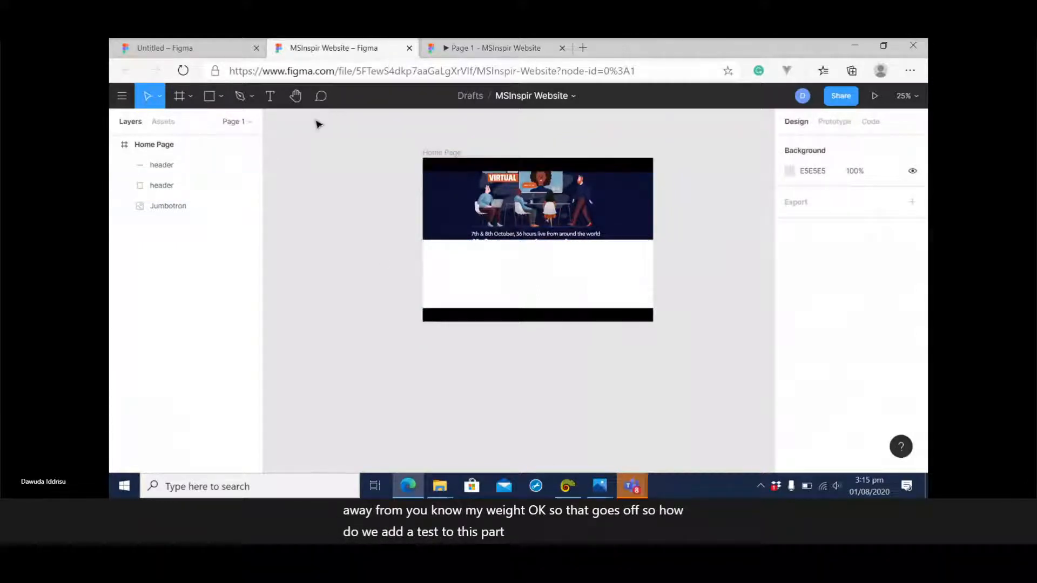
Add the text Home to the black header bar, at about X 840, Y 36.
{"action": "left_click", "coordinate": [222, 99]}
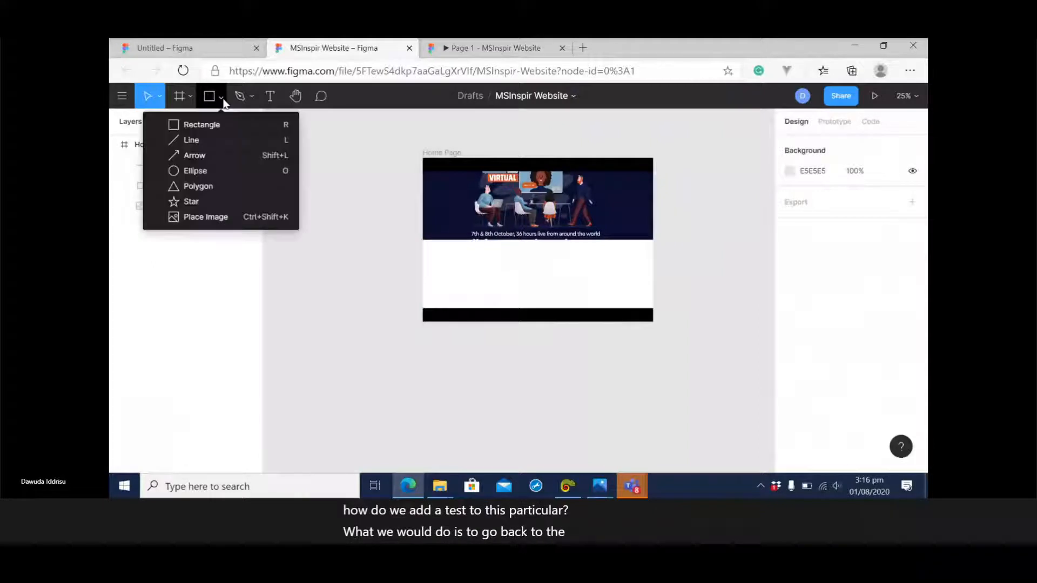
{"action": "left_click", "coordinate": [271, 98]}
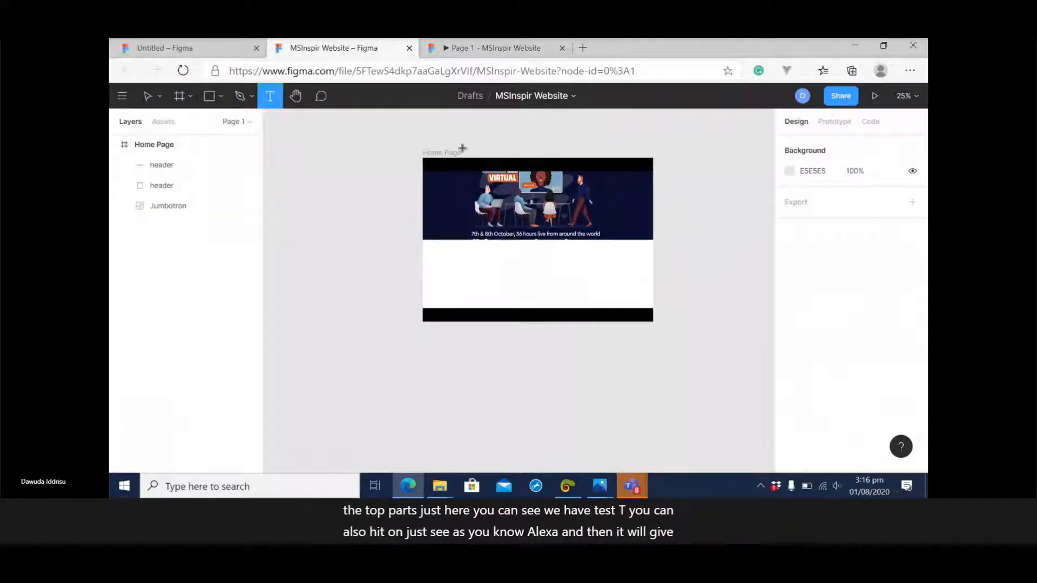
{"action": "left_click", "coordinate": [558, 163]}
{"action": "type", "text": "Home"}
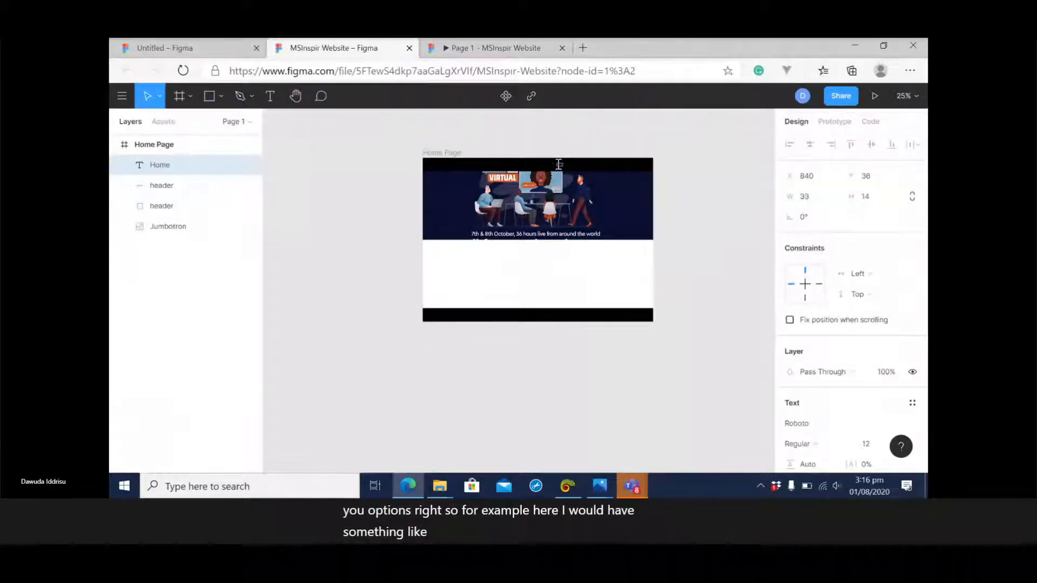
{"action": "key", "text": "Escape"}
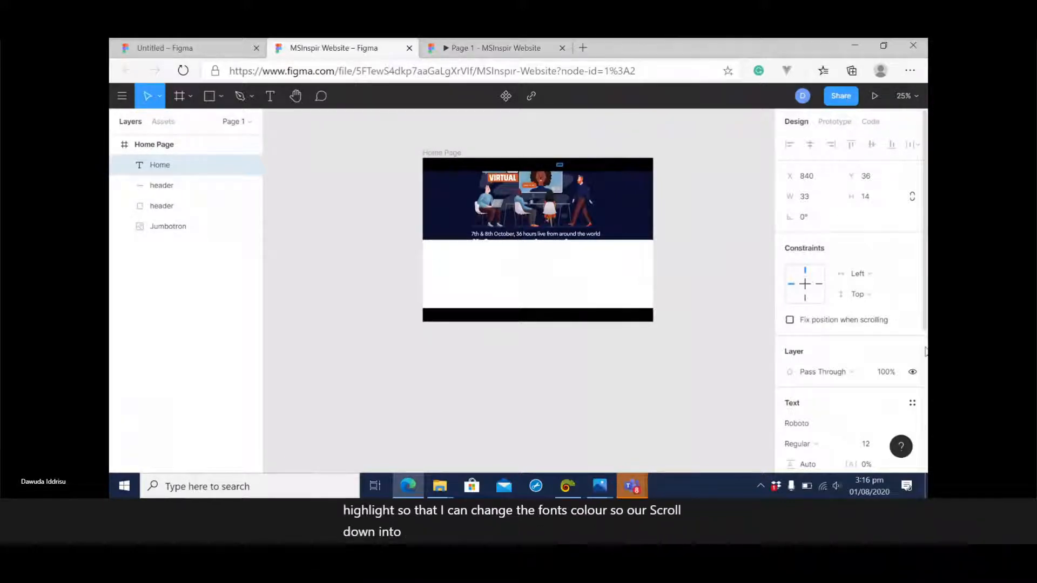
Set the Home text's fill colour to white, FFFFFF.
{"action": "scroll", "coordinate": [925, 351], "scroll_direction": "down", "scroll_amount": 4}
{"action": "left_click", "coordinate": [813, 357]}
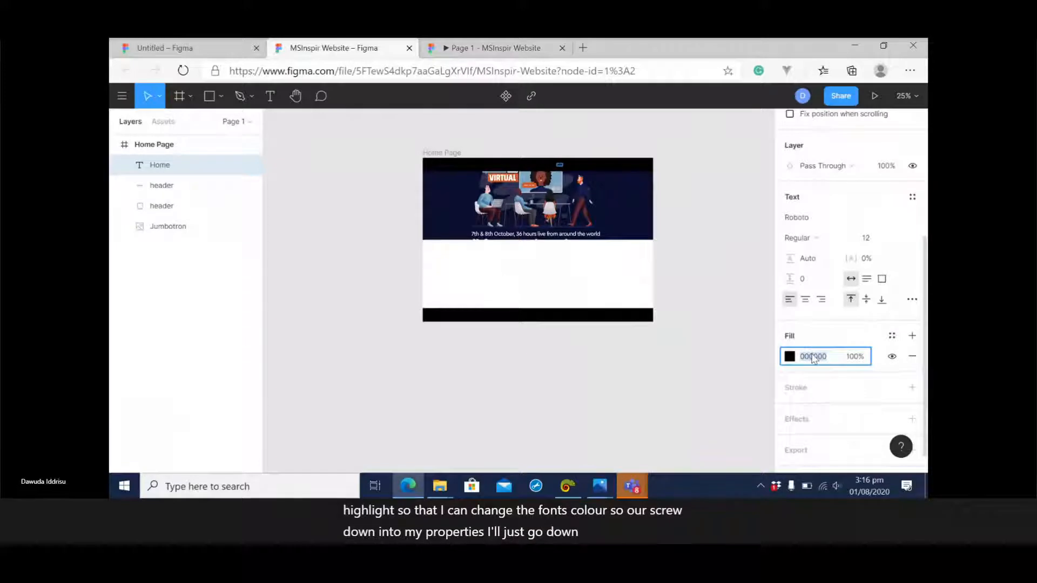
{"action": "type", "text": "fff"}
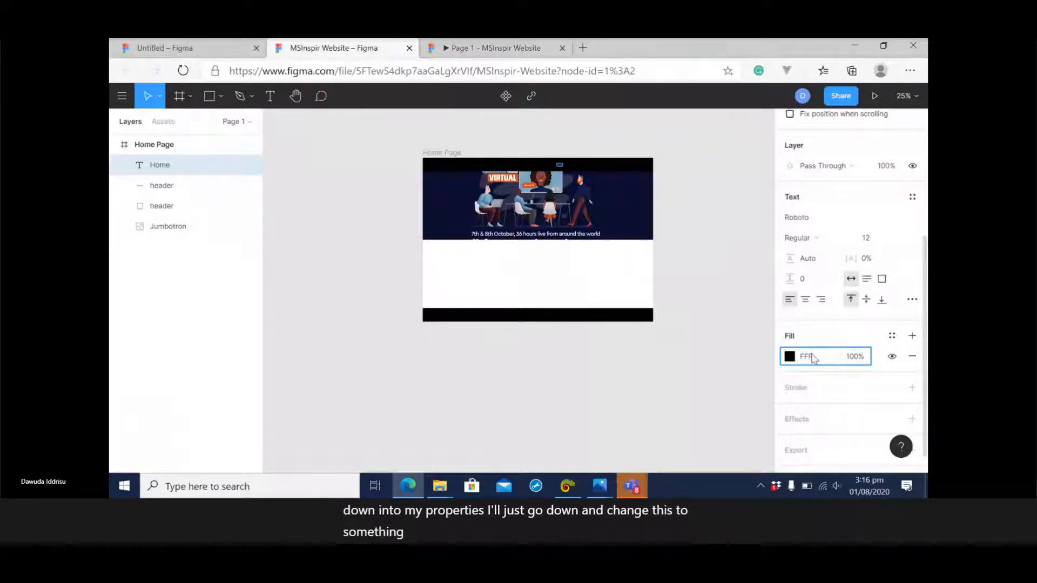
{"action": "type", "text": "fff"}
{"action": "key", "text": "Return"}
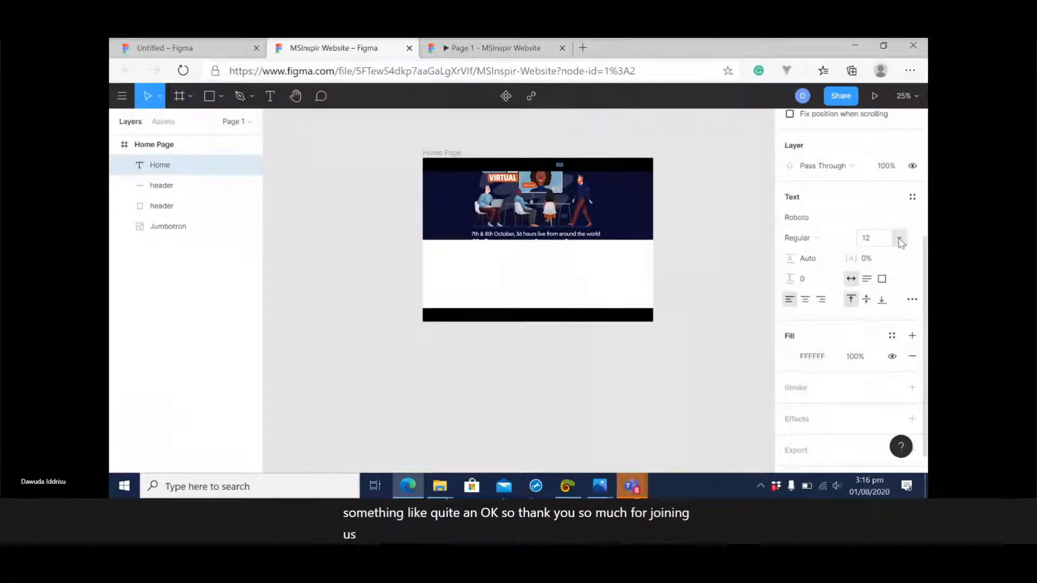
Set the Home text's font size to 24 and place a copy beside it in the header bar, at about X 956, Y 36.
{"action": "left_click", "coordinate": [900, 241]}
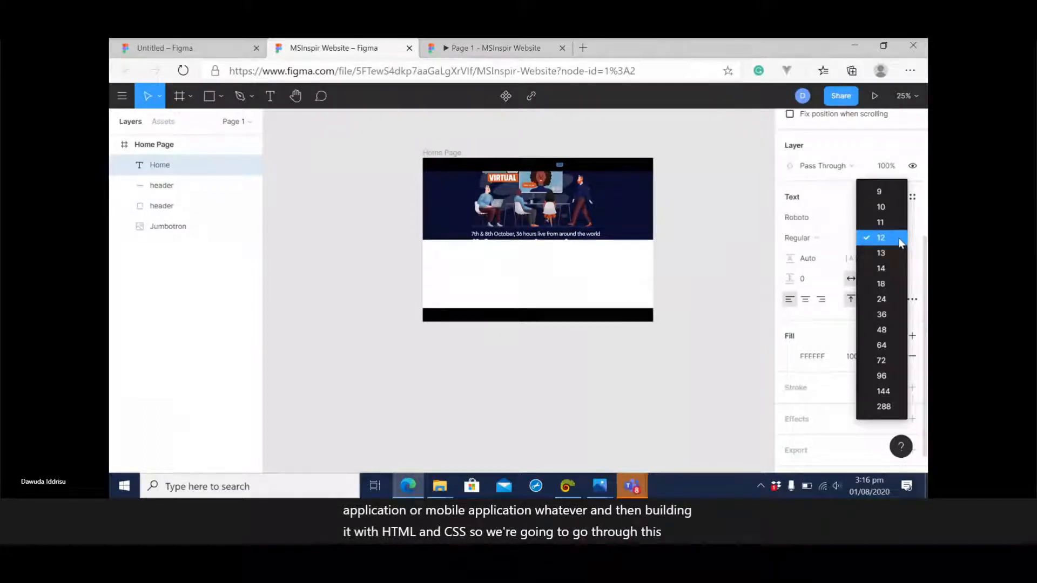
{"action": "left_click", "coordinate": [881, 300]}
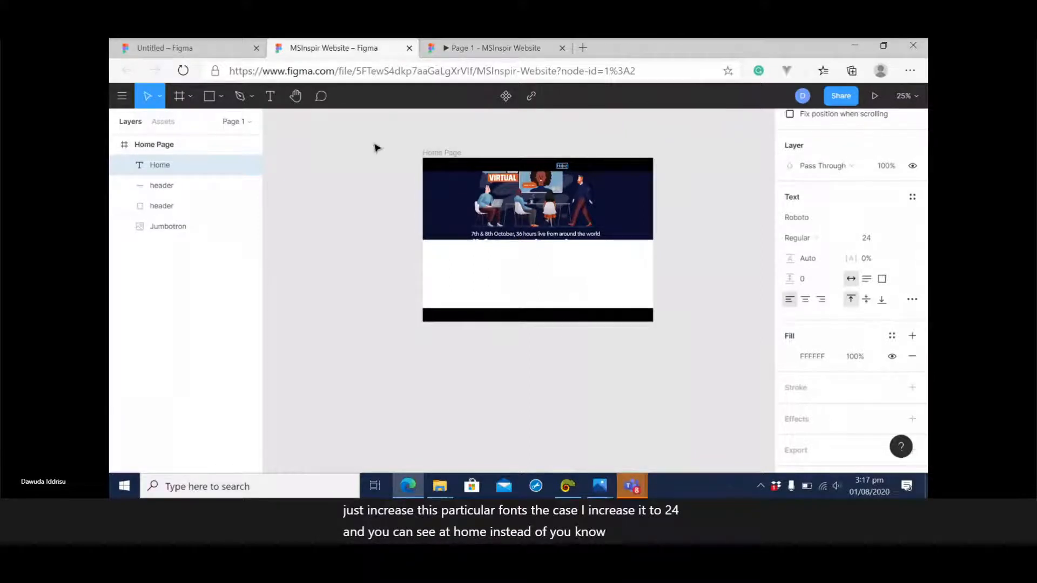
{"action": "left_click", "coordinate": [167, 167]}
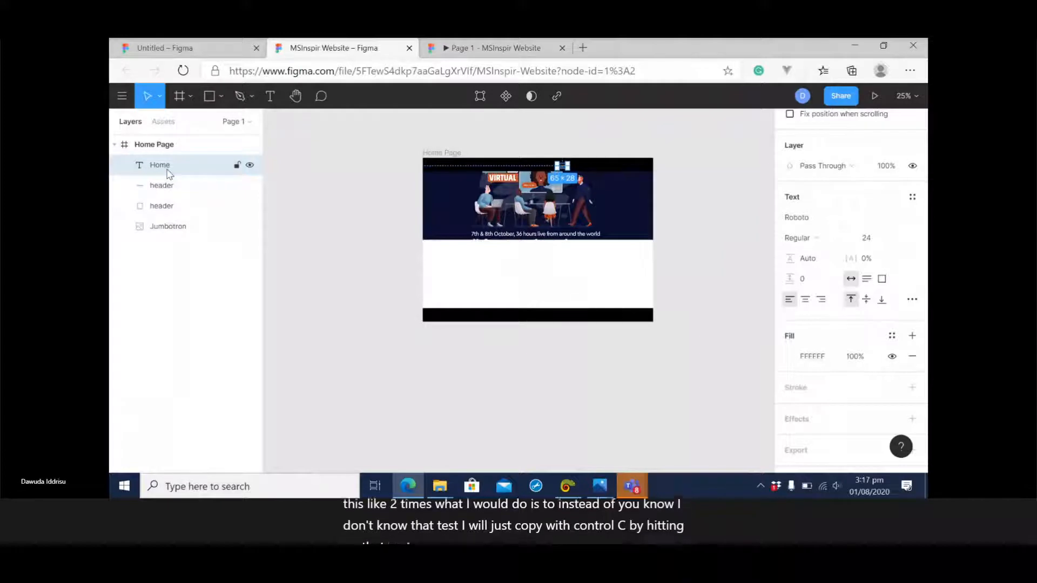
{"action": "key", "text": "ctrl+v"}
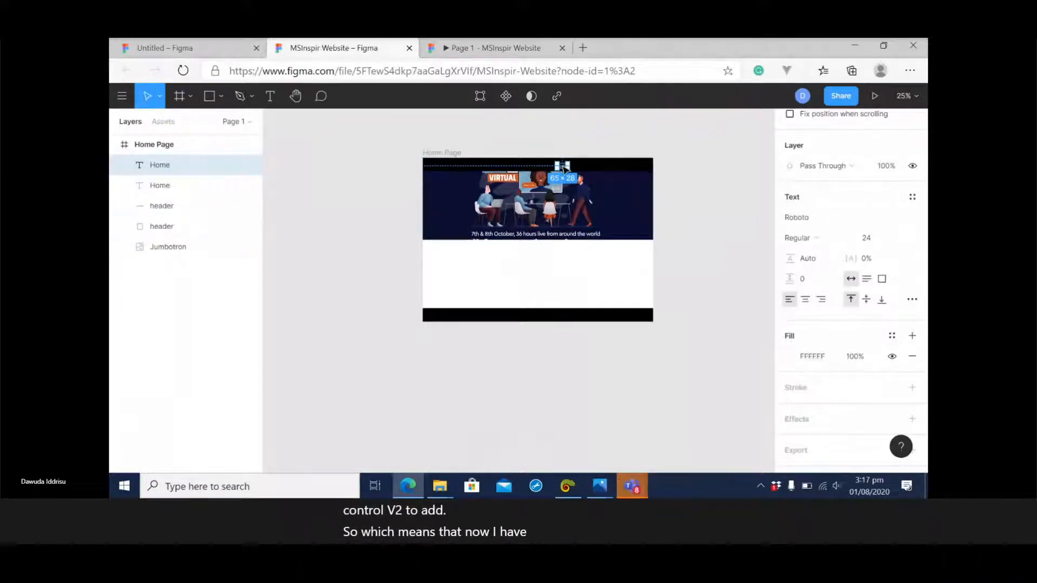
{"action": "left_click_drag", "start_coordinate": [564, 167], "coordinate": [583, 170]}
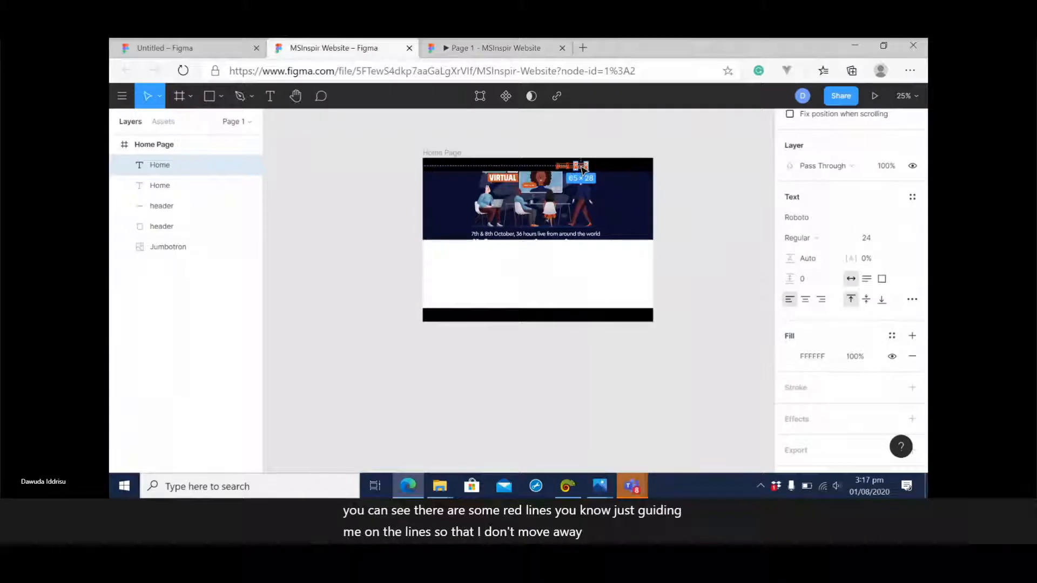
{"action": "left_click", "coordinate": [721, 216]}
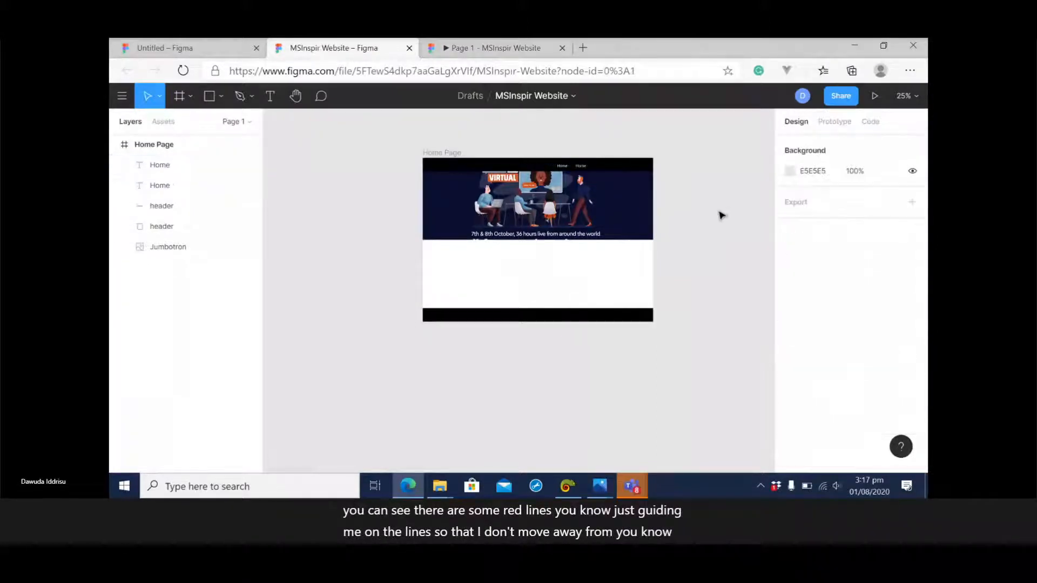
Change the wording of the copied Home text in the header bar to About.
{"action": "double_click", "coordinate": [582, 166]}
{"action": "type", "text": "About"}
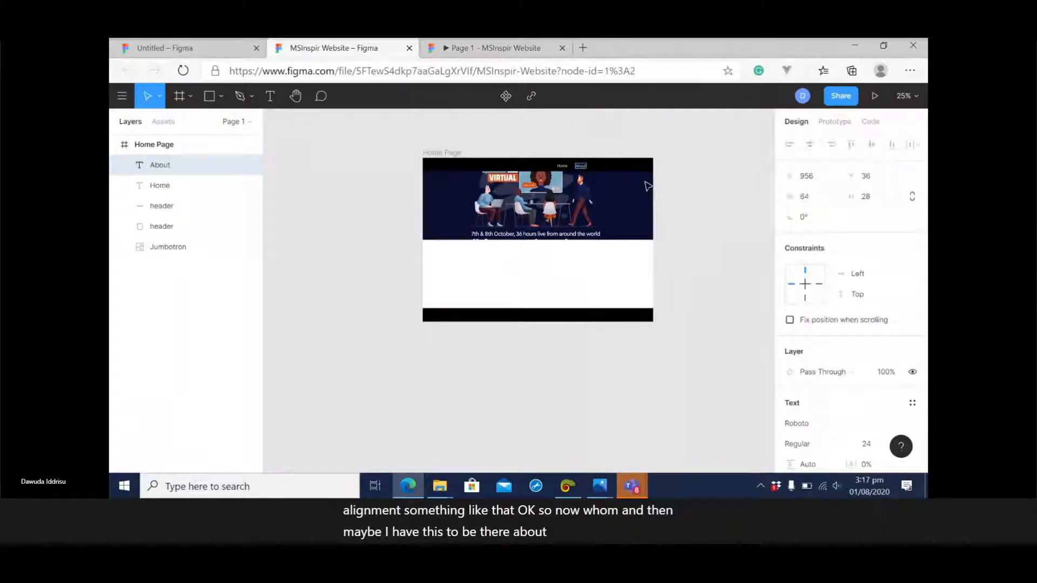
{"action": "key", "text": "Escape"}
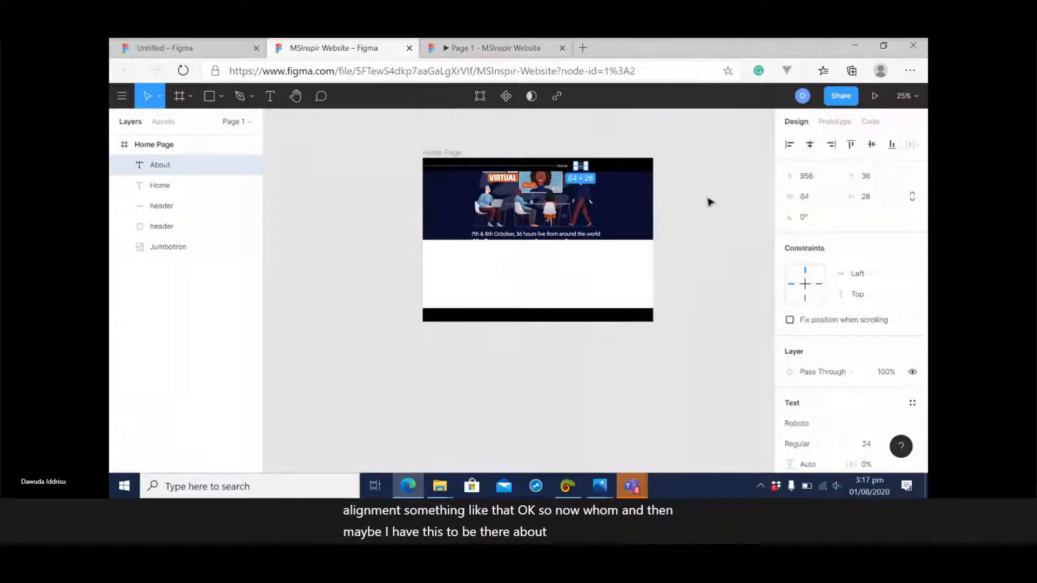
{"action": "left_click", "coordinate": [707, 205]}
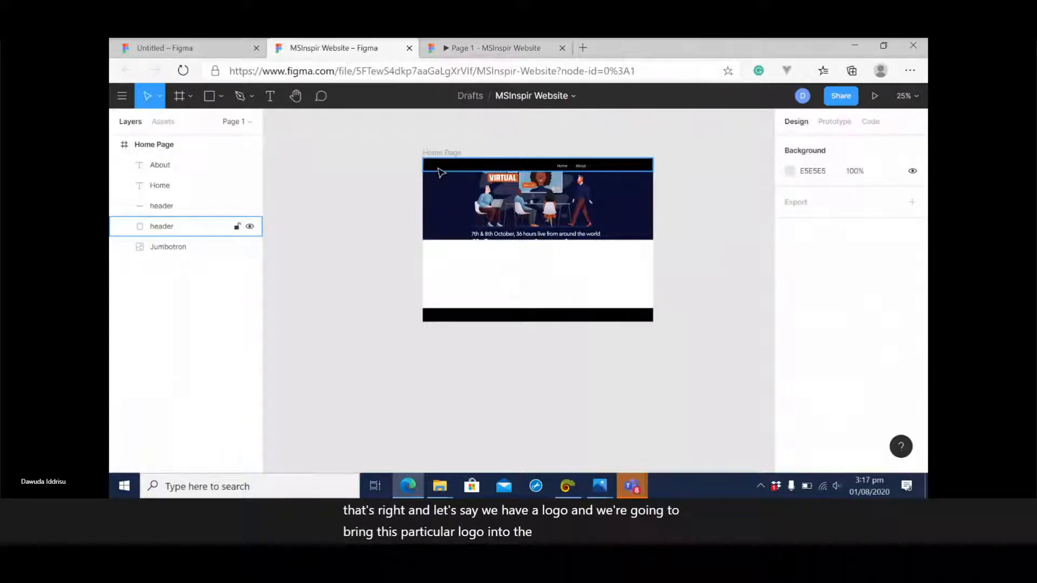
{"action": "left_click", "coordinate": [220, 98]}
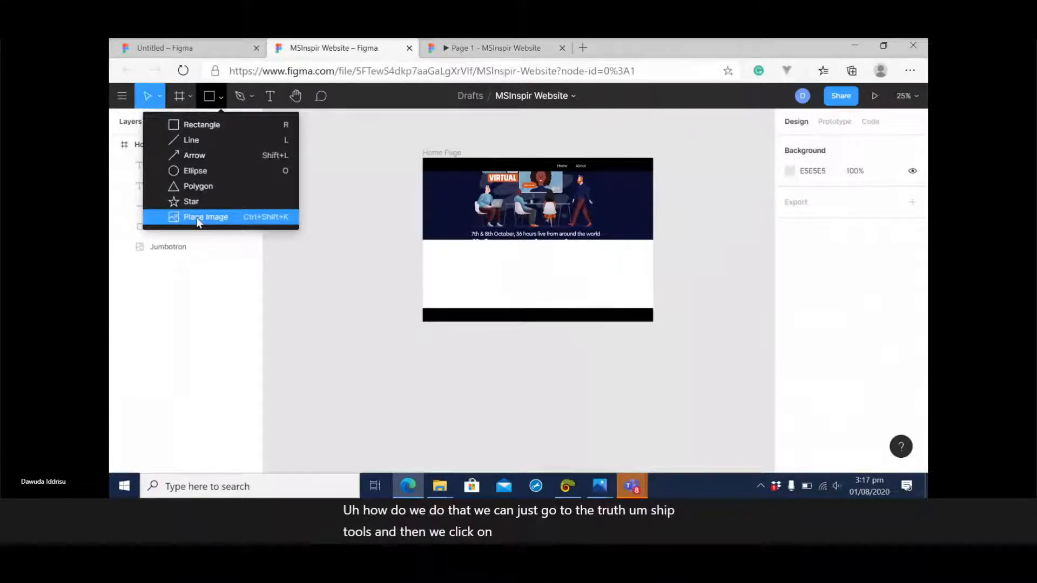
{"action": "left_click", "coordinate": [199, 219]}
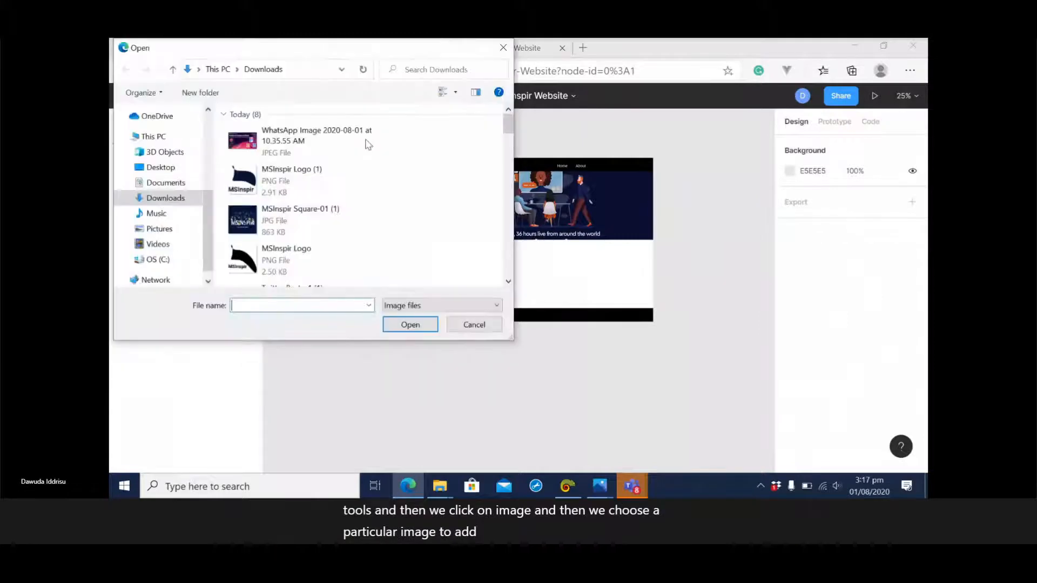
{"action": "left_click", "coordinate": [303, 178]}
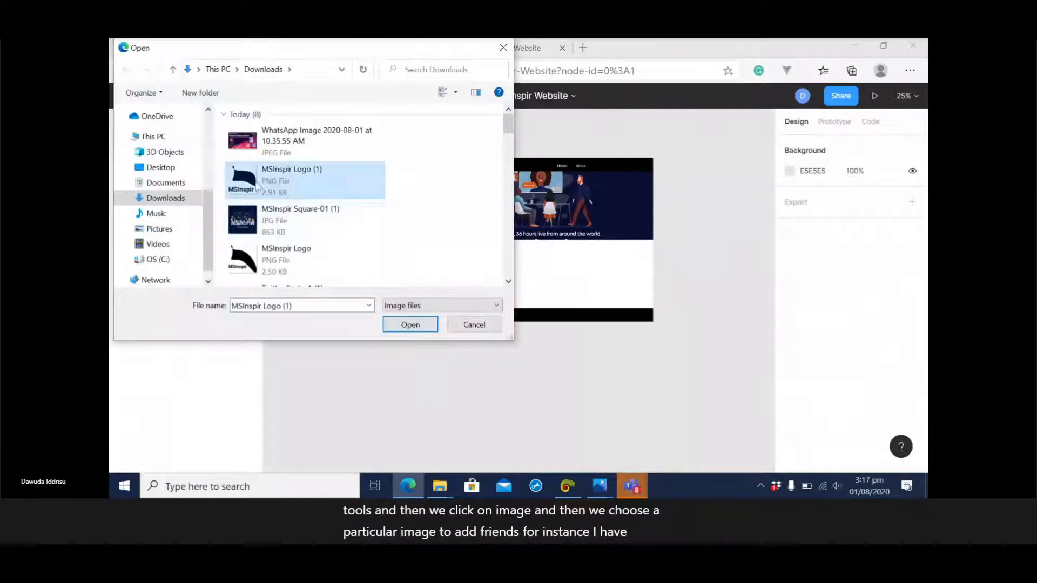
{"action": "left_click", "coordinate": [410, 324]}
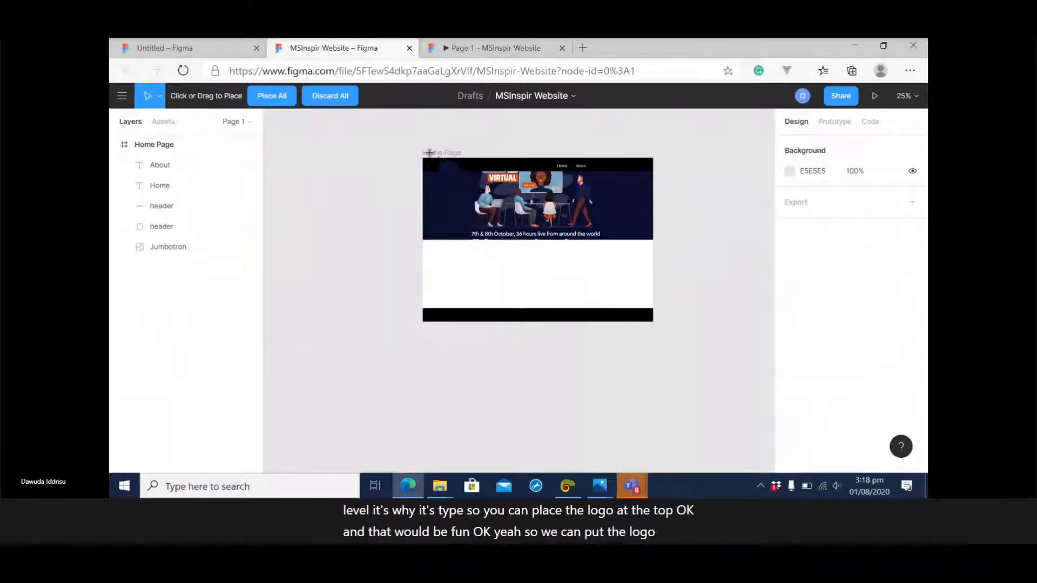
{"action": "key", "text": "Escape"}
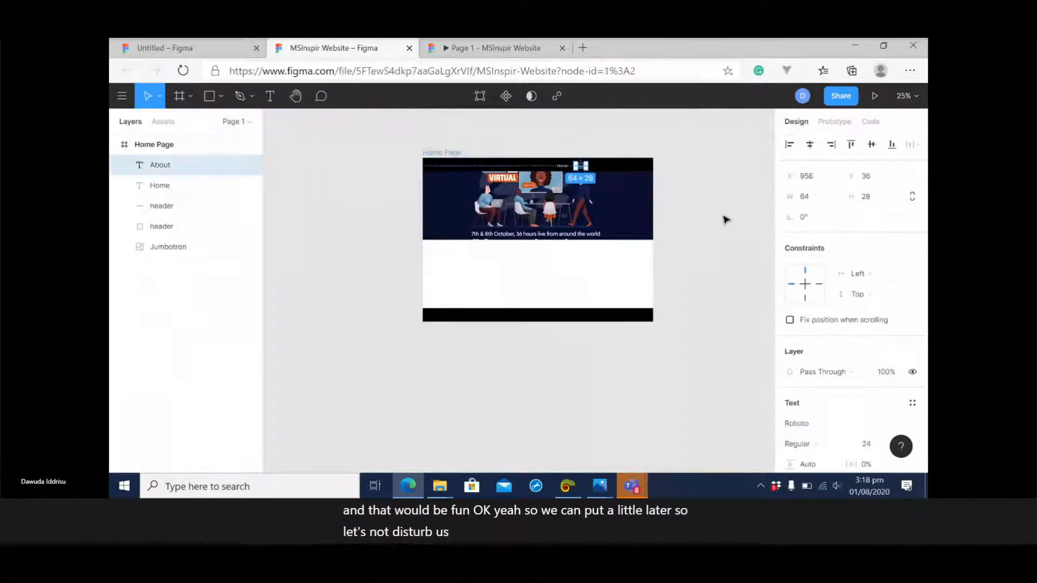
{"action": "left_click", "coordinate": [725, 219]}
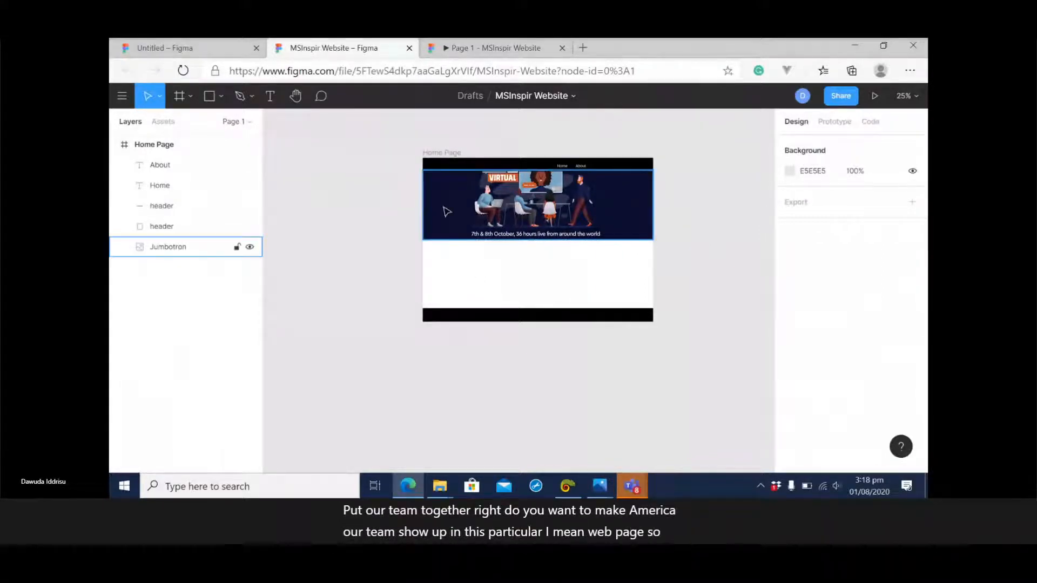
Add the text Our Team in the white area below the jumbotron, at about X 552, Y 596.
{"action": "left_click", "coordinate": [269, 95]}
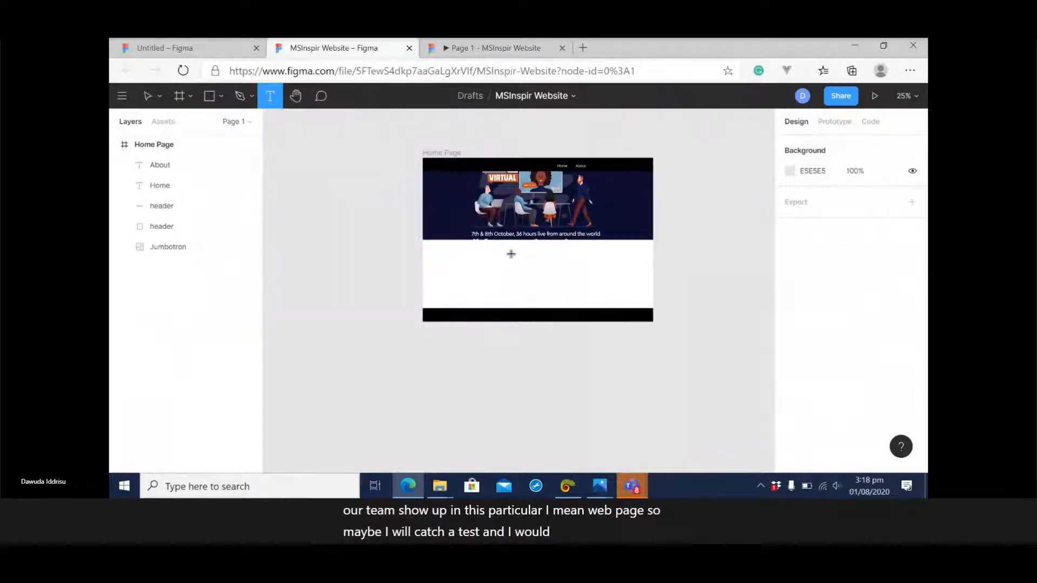
{"action": "left_click", "coordinate": [511, 254]}
{"action": "type", "text": "Our"}
{"action": "key", "text": "Escape"}
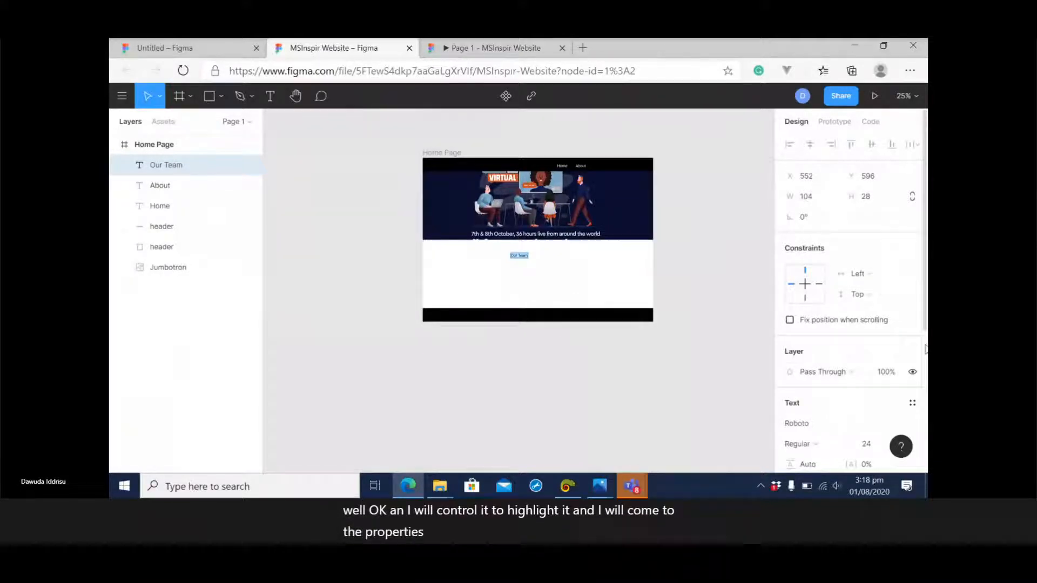
Set the Our Team text's font size to 48.
{"action": "scroll", "coordinate": [845, 341], "scroll_direction": "down", "scroll_amount": 4}
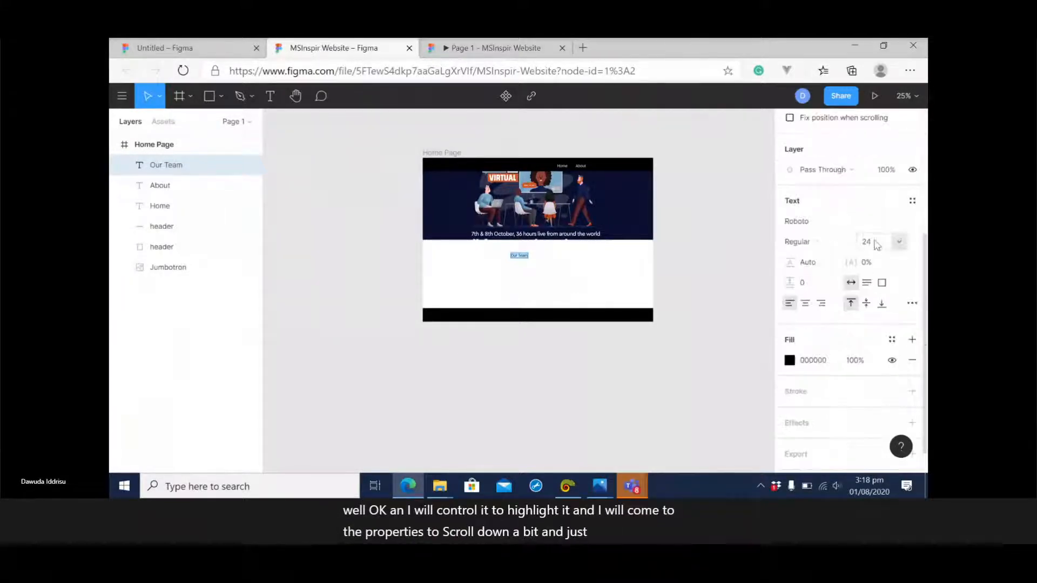
{"action": "left_click", "coordinate": [900, 244]}
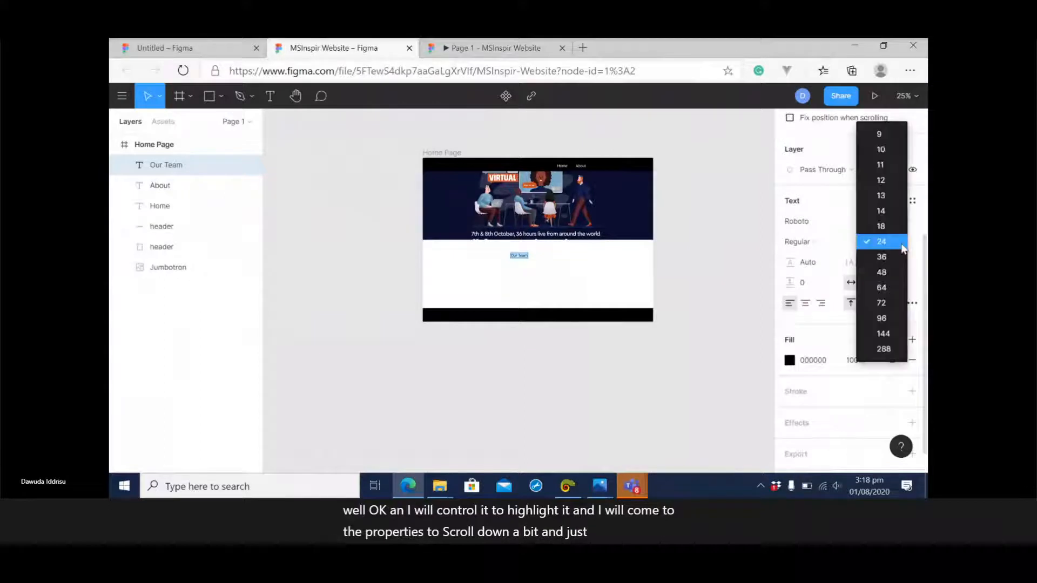
{"action": "left_click", "coordinate": [885, 272]}
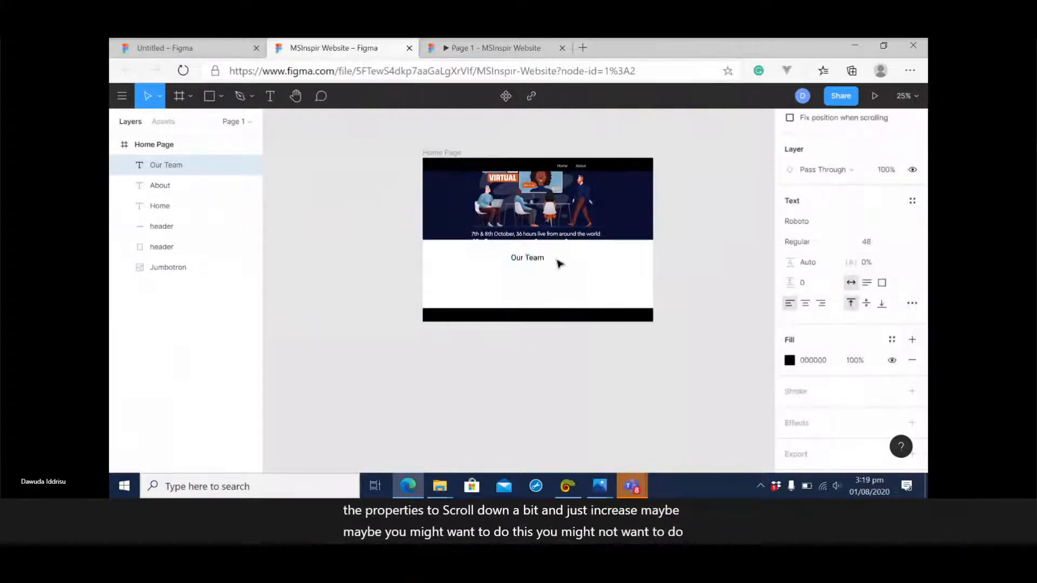
{"action": "left_click", "coordinate": [688, 278]}
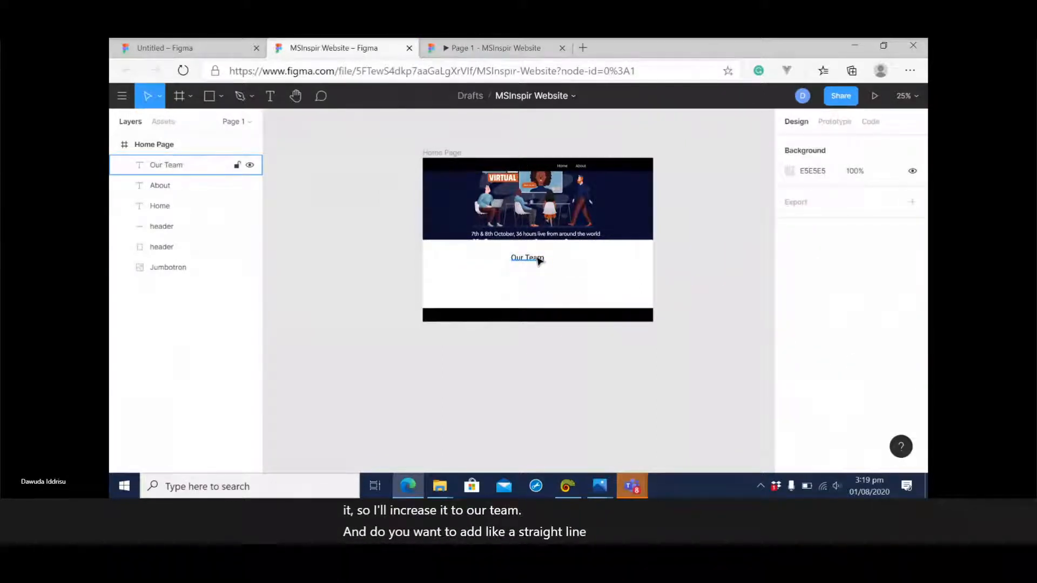
Draw a horizontal straight line about 191 wide directly beneath the Our Team text, at about X 568, Y 652.
{"action": "left_click", "coordinate": [221, 95]}
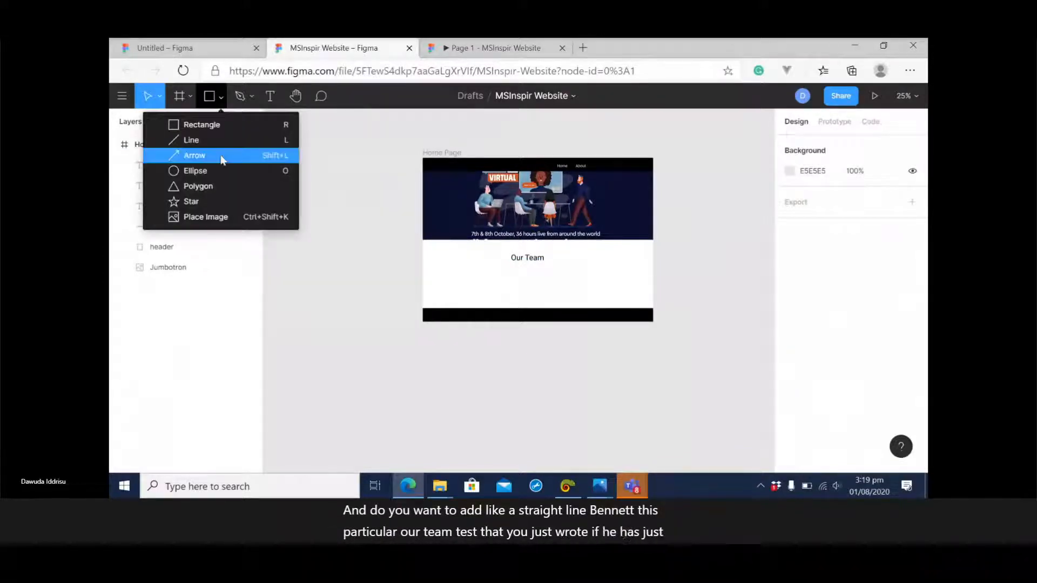
{"action": "left_click", "coordinate": [193, 142]}
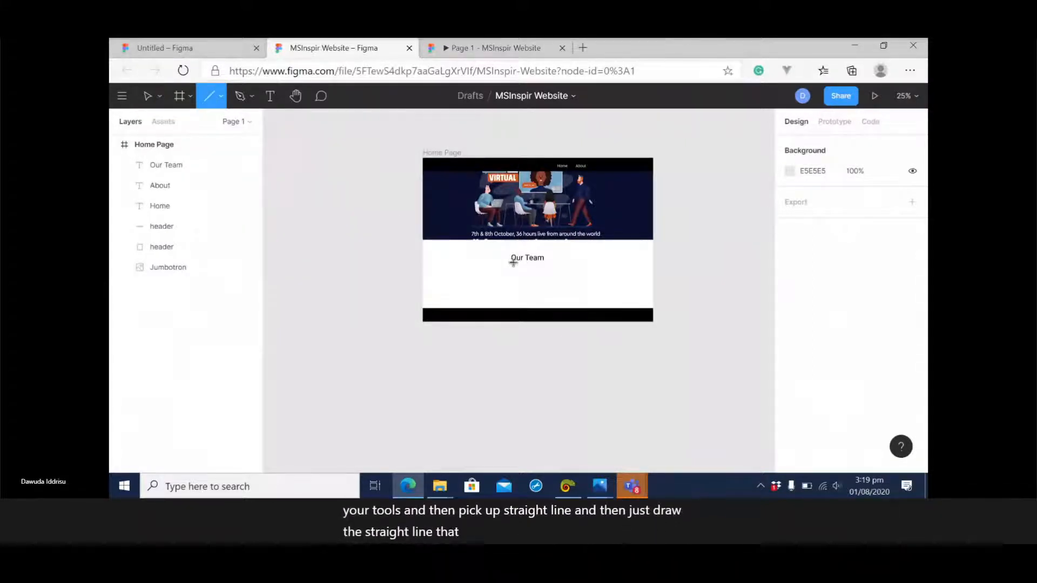
{"action": "left_click_drag", "start_coordinate": [513, 263], "coordinate": [545, 262]}
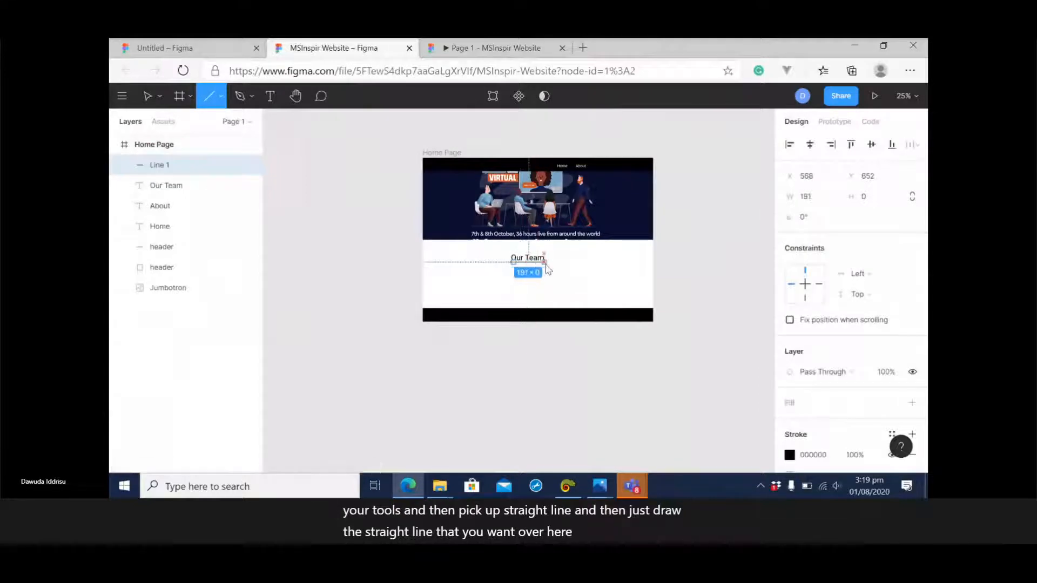
{"action": "left_click", "coordinate": [713, 255]}
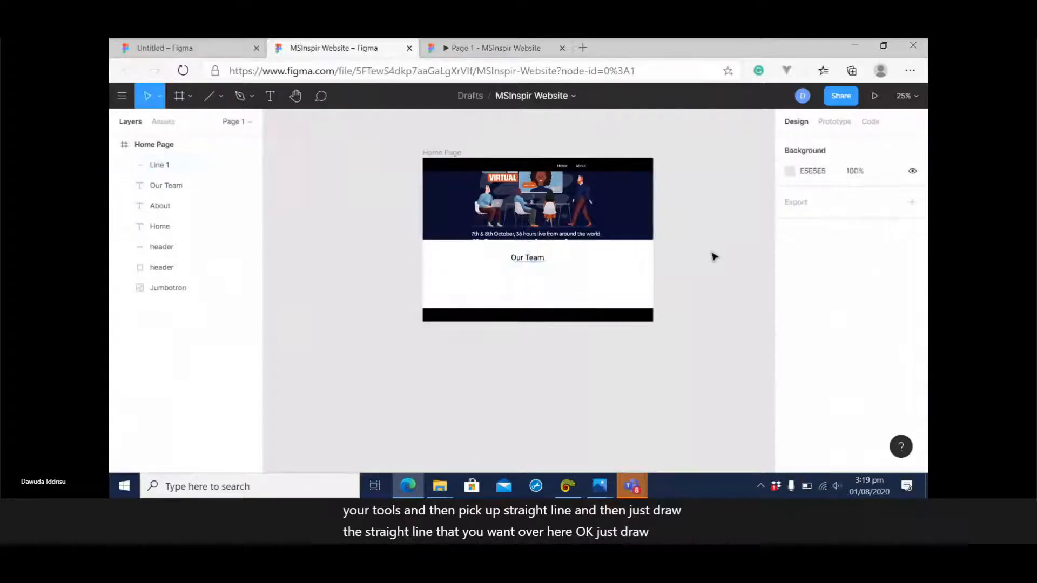
Group the Our Team text with the line beneath it.
{"action": "left_click", "coordinate": [533, 264]}
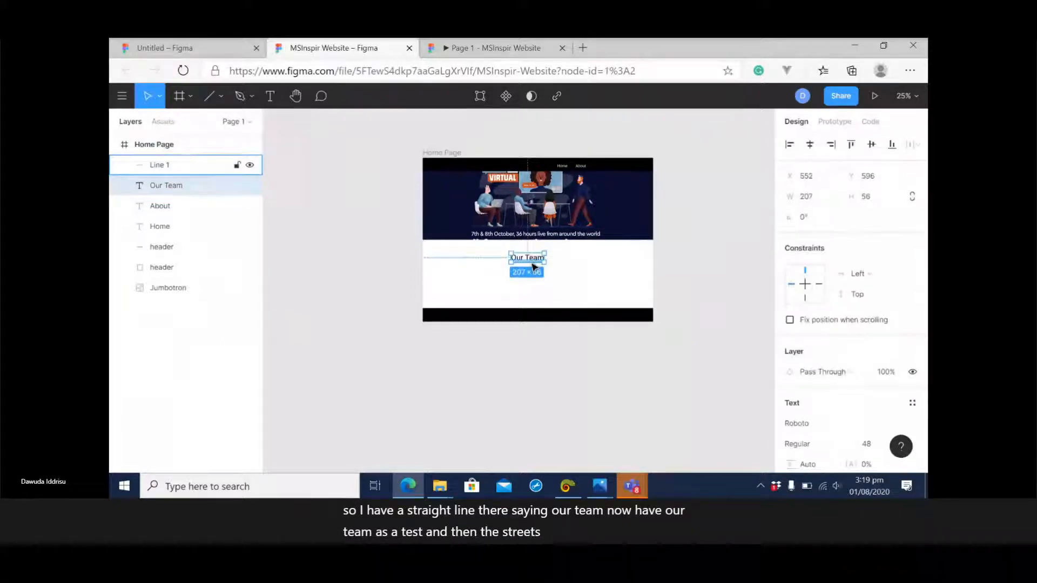
{"action": "left_click", "coordinate": [696, 269]}
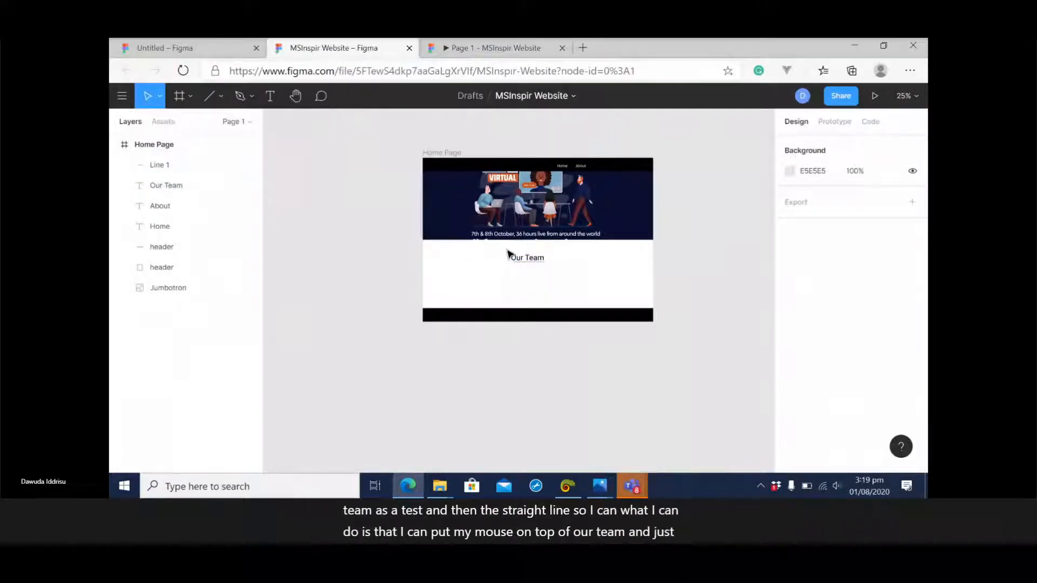
{"action": "left_click_drag", "start_coordinate": [508, 254], "coordinate": [520, 262]}
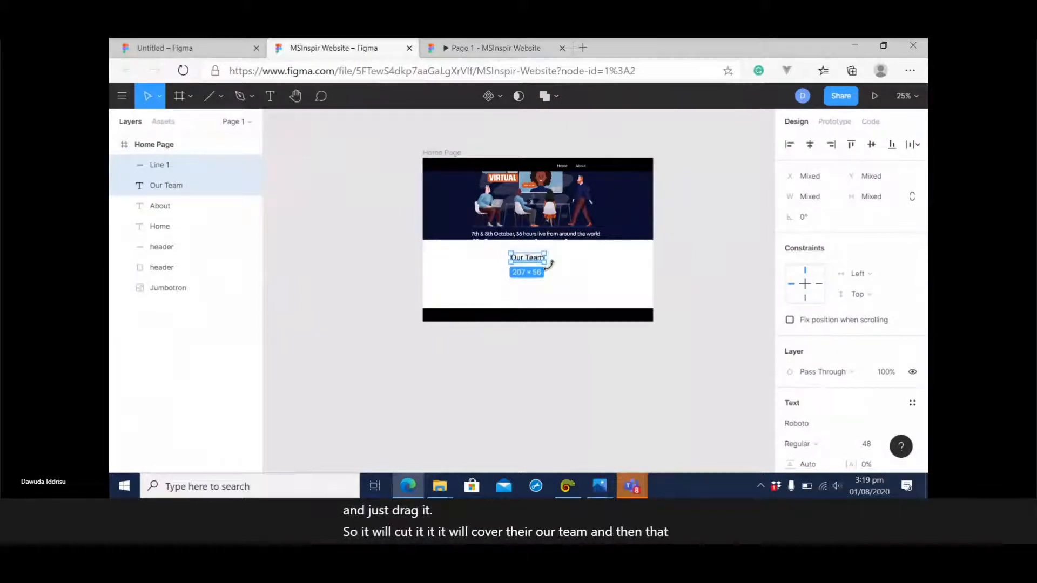
{"action": "key", "text": "ctrl+g"}
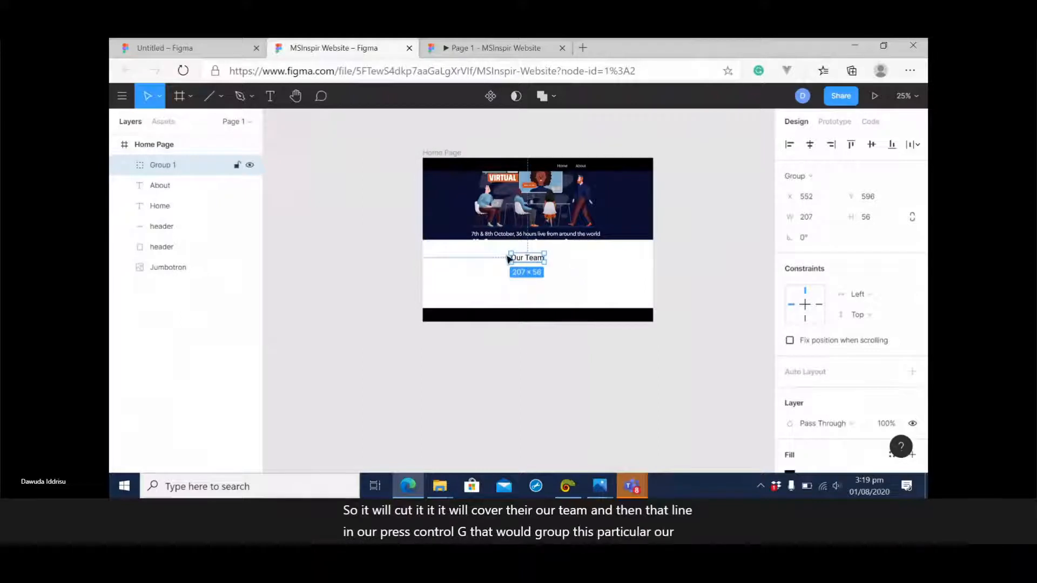
Rename the group containing the Our Team text and its underline as our team.
{"action": "left_click_drag", "start_coordinate": [163, 168], "coordinate": [165, 170]}
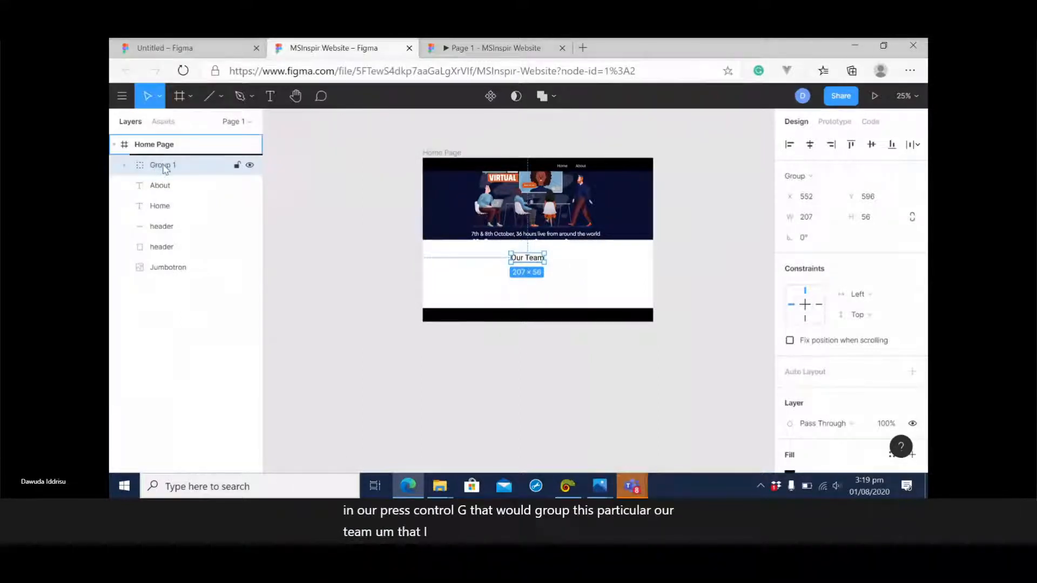
{"action": "double_click", "coordinate": [166, 169]}
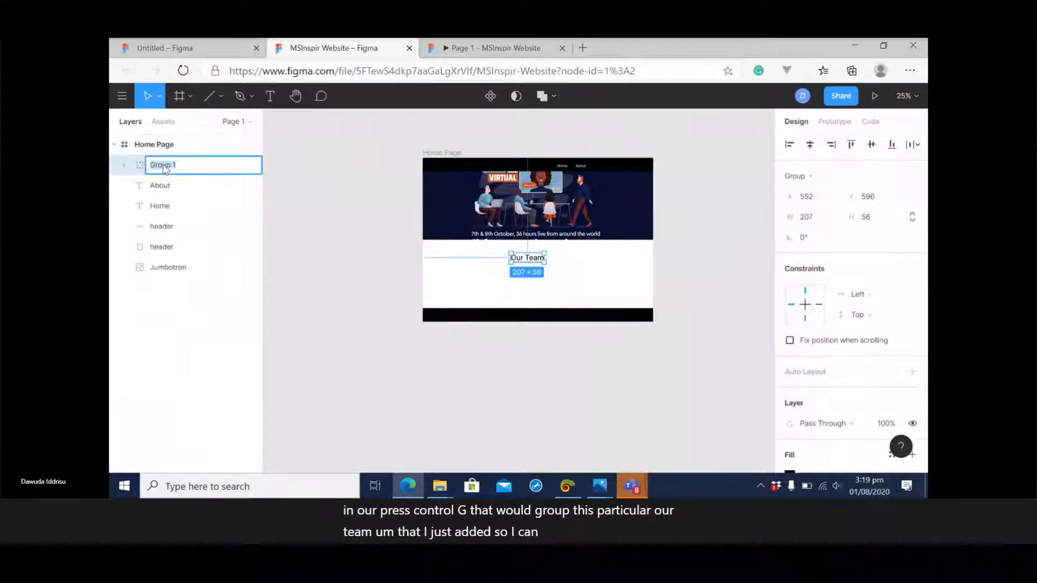
{"action": "type", "text": "u"}
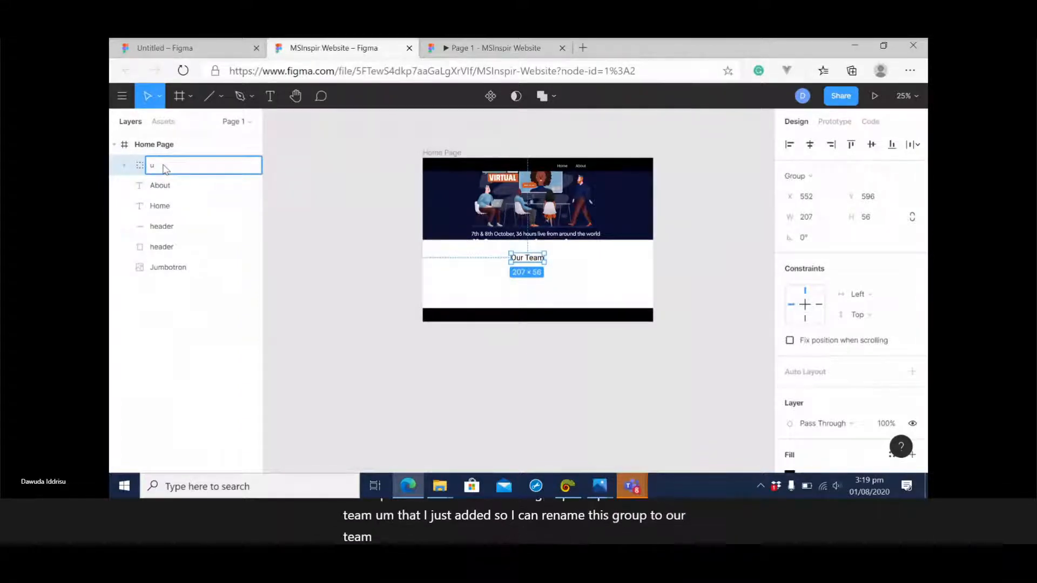
{"action": "key", "text": "BackSpace"}
{"action": "type", "text": "our "}
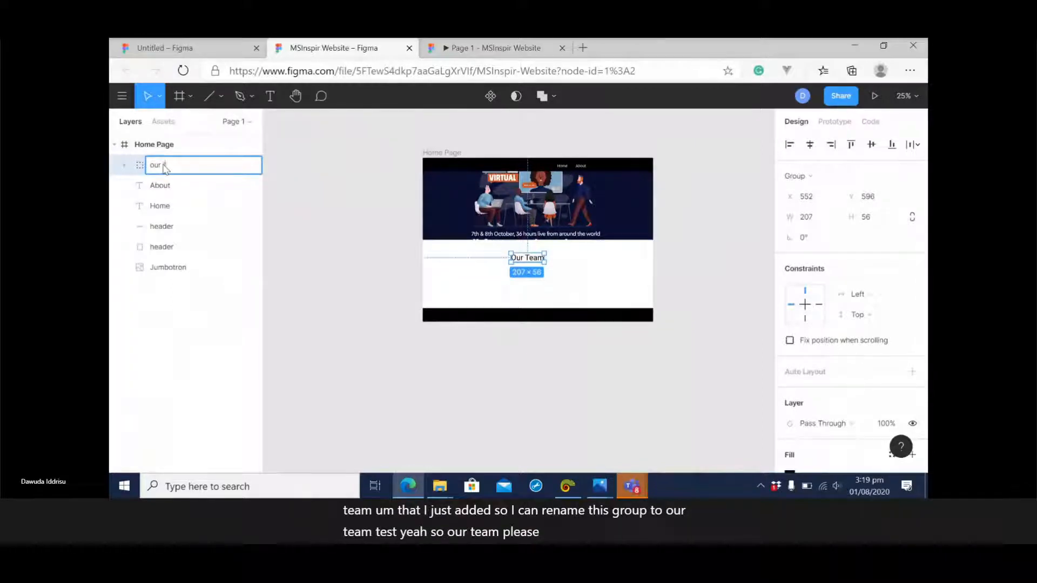
{"action": "type", "text": "team"}
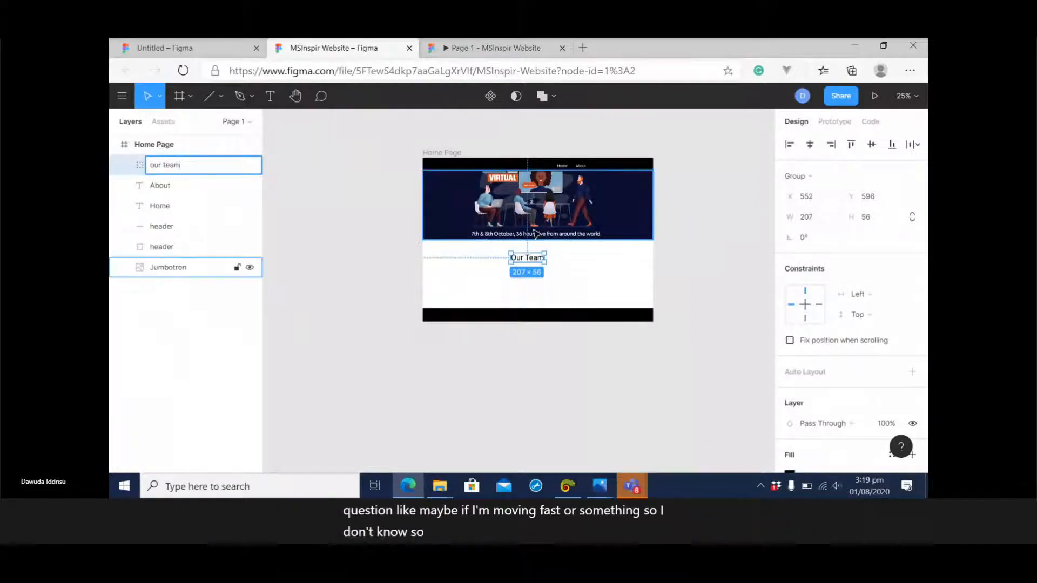
{"action": "left_click", "coordinate": [294, 176]}
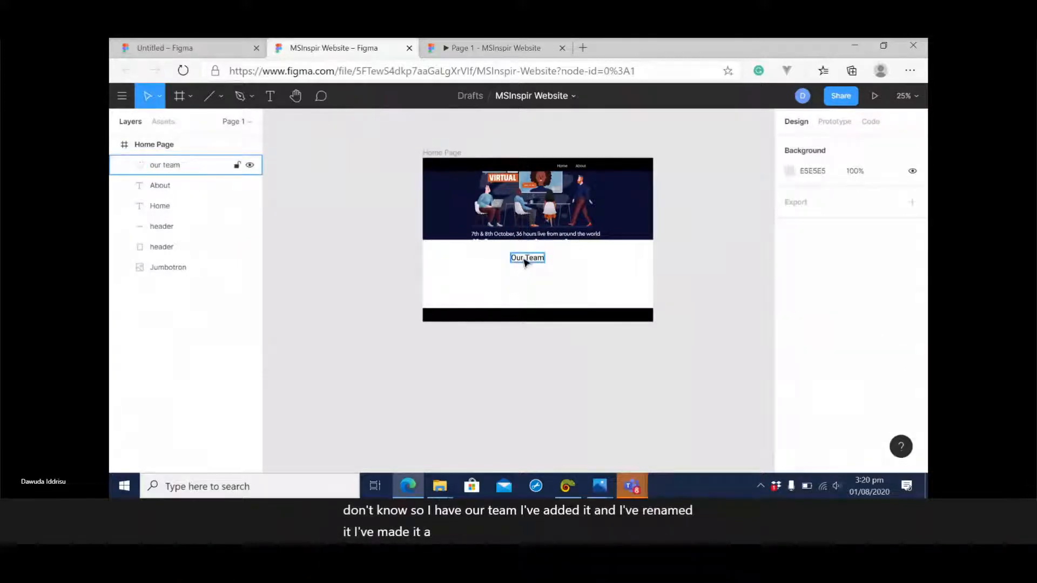
Move the our team group to about X 592, Y 560, just below the jumbotron.
{"action": "mouse_move", "coordinate": [525, 262]}
{"action": "left_mouse_down"}
{"action": "mouse_move", "coordinate": [551, 280]}
{"action": "mouse_move", "coordinate": [534, 258]}
{"action": "left_mouse_up"}
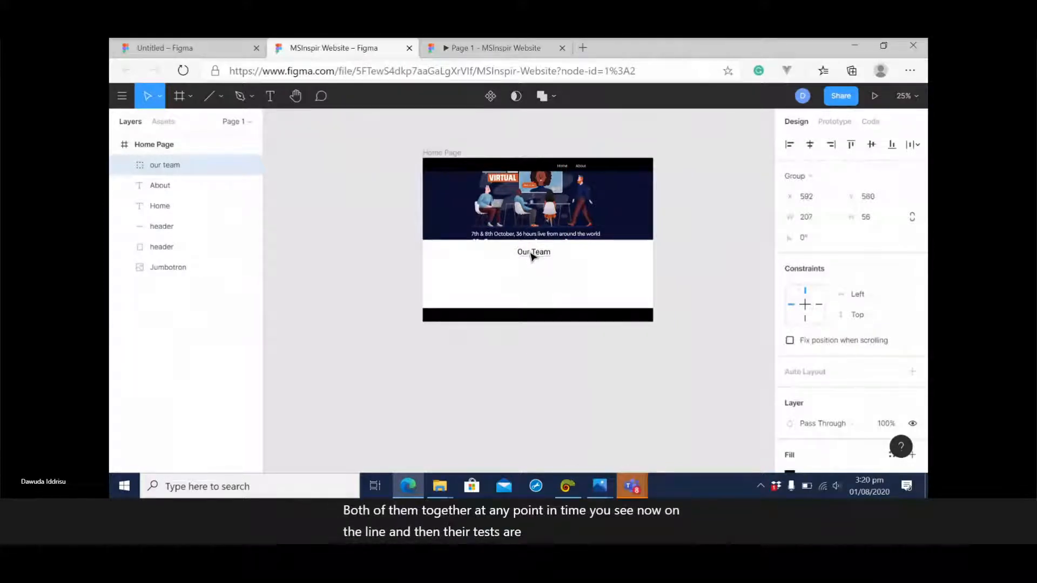
{"action": "left_click", "coordinate": [736, 279]}
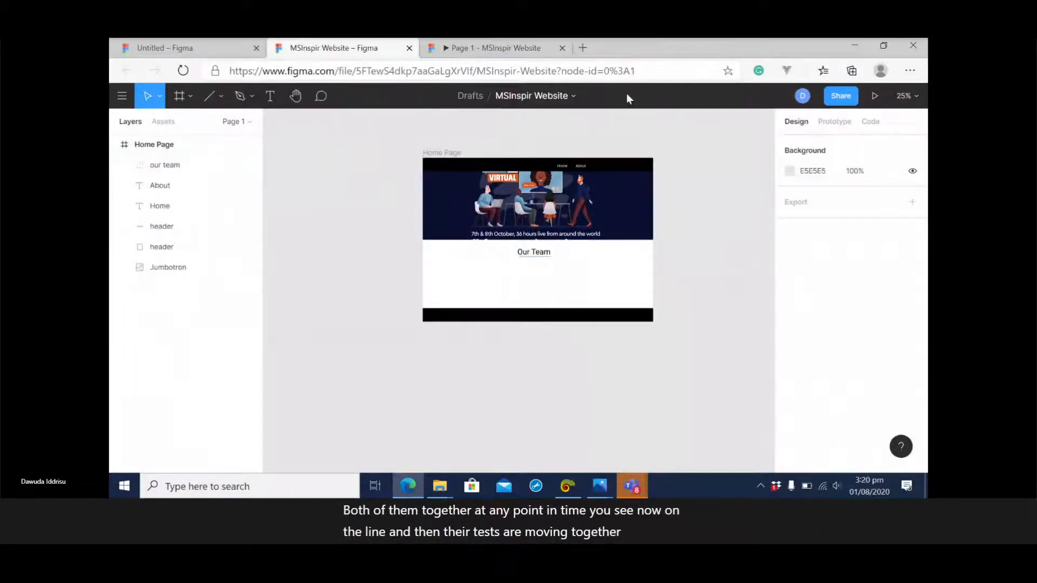
Open the website globalai.live in a new browser tab.
{"action": "left_click", "coordinate": [584, 48]}
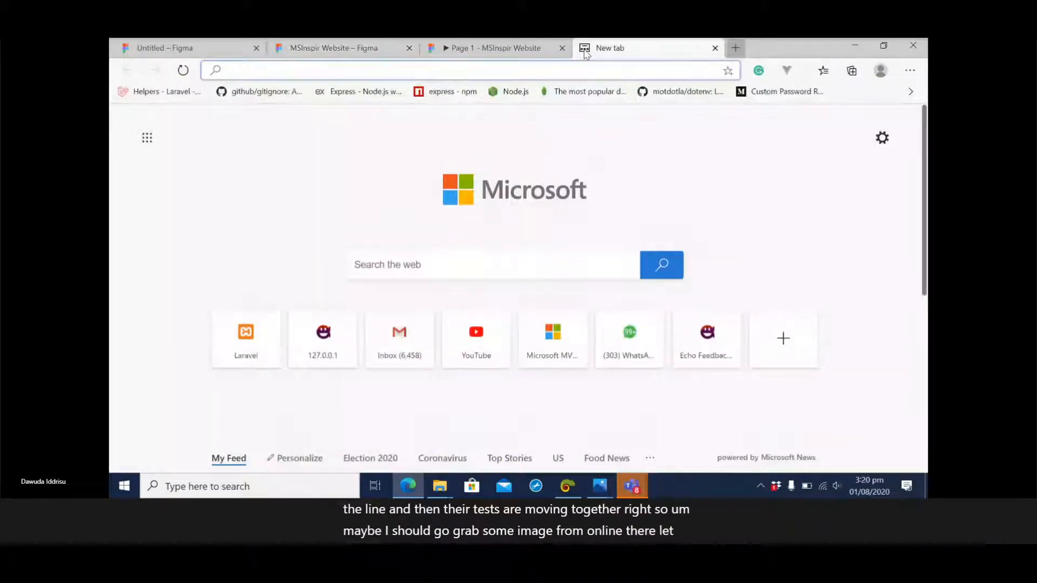
{"action": "type", "text": "o"}
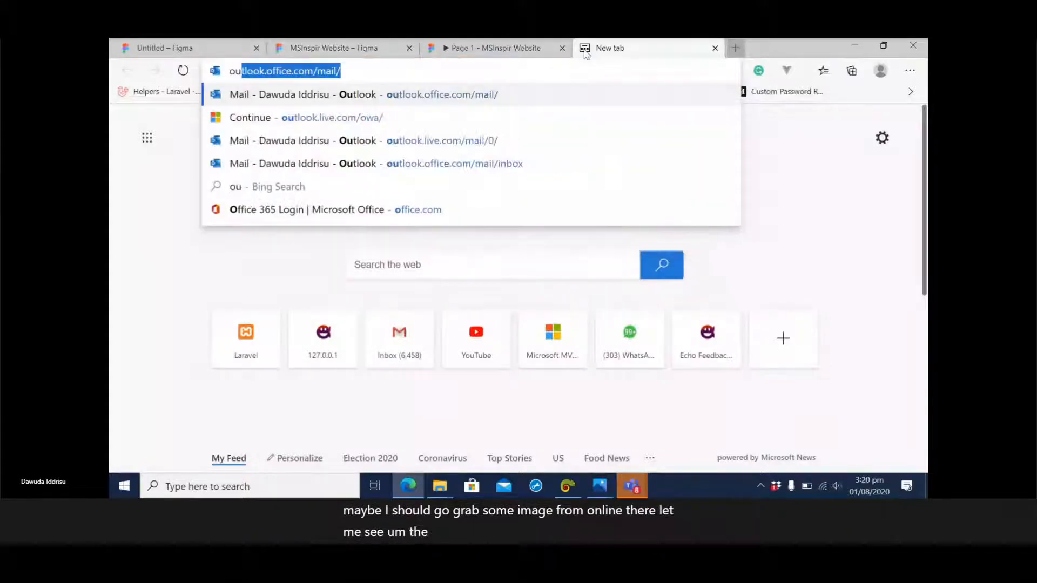
{"action": "key", "text": "BackSpace"}
{"action": "key", "text": "BackSpace"}
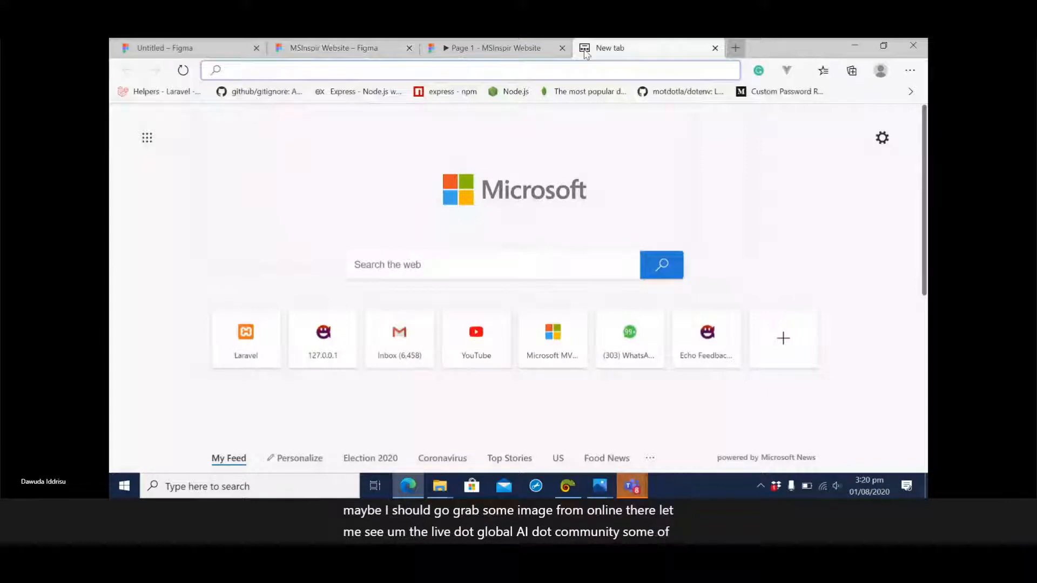
{"action": "type", "text": "globalai.live"}
{"action": "key", "text": "Return"}
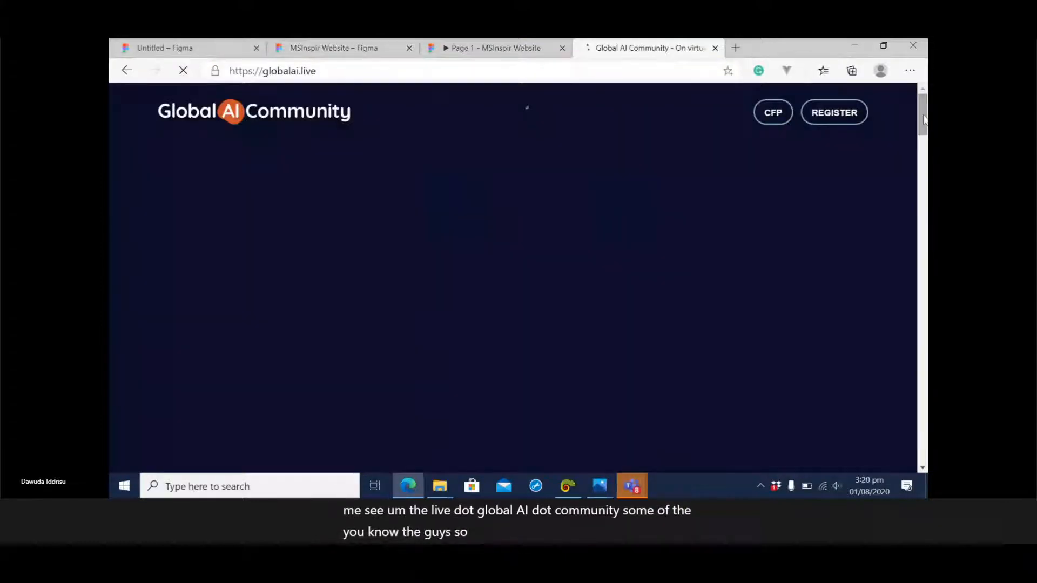
Find the Organizers section and save the bearded man's photo from the third card of its first row.
{"action": "left_click_drag", "start_coordinate": [923, 119], "coordinate": [924, 136]}
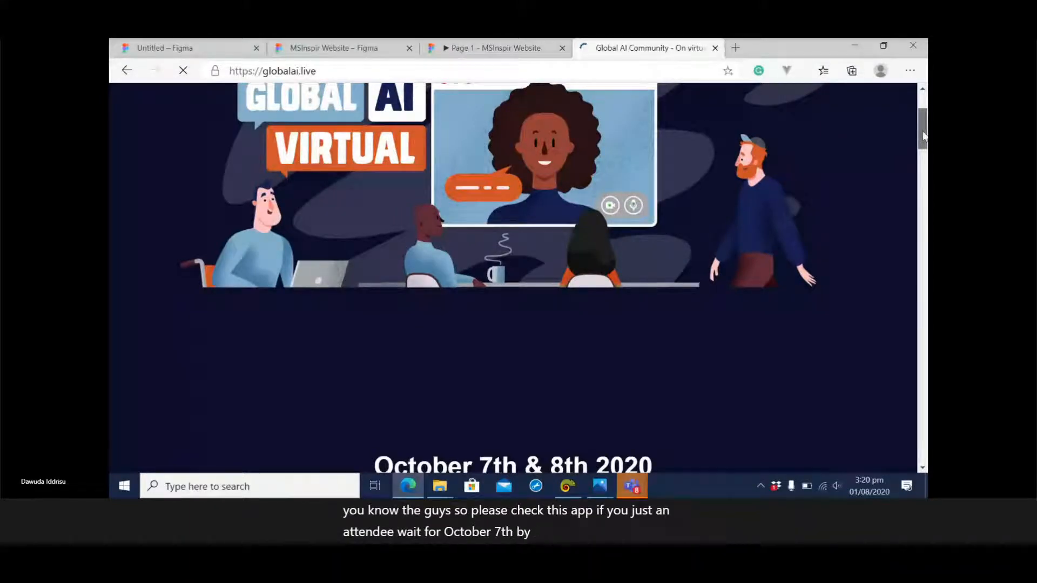
{"action": "left_click_drag", "start_coordinate": [923, 136], "coordinate": [920, 301]}
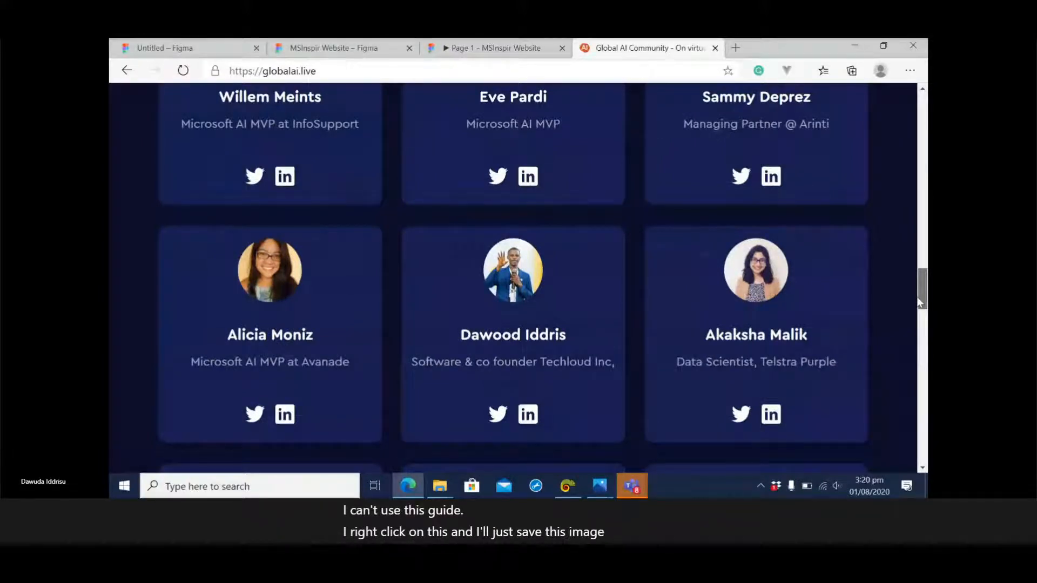
{"action": "scroll", "coordinate": [756, 216], "scroll_direction": "up", "scroll_amount": 3}
{"action": "right_click", "coordinate": [735, 204]}
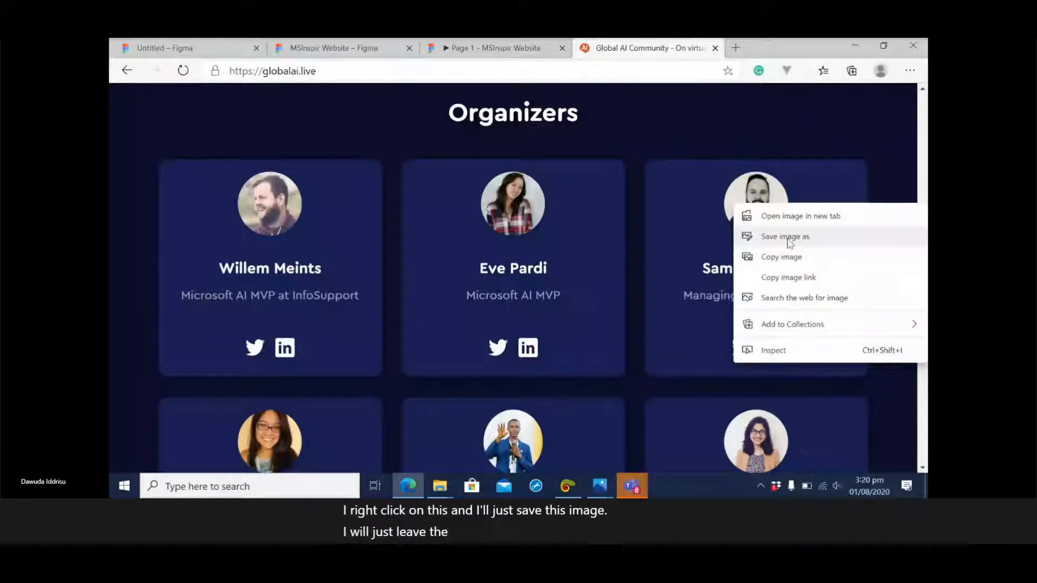
Check the saved organizer photo in the Downloads folder in File Explorer, then return to the website.
{"action": "left_click", "coordinate": [446, 493]}
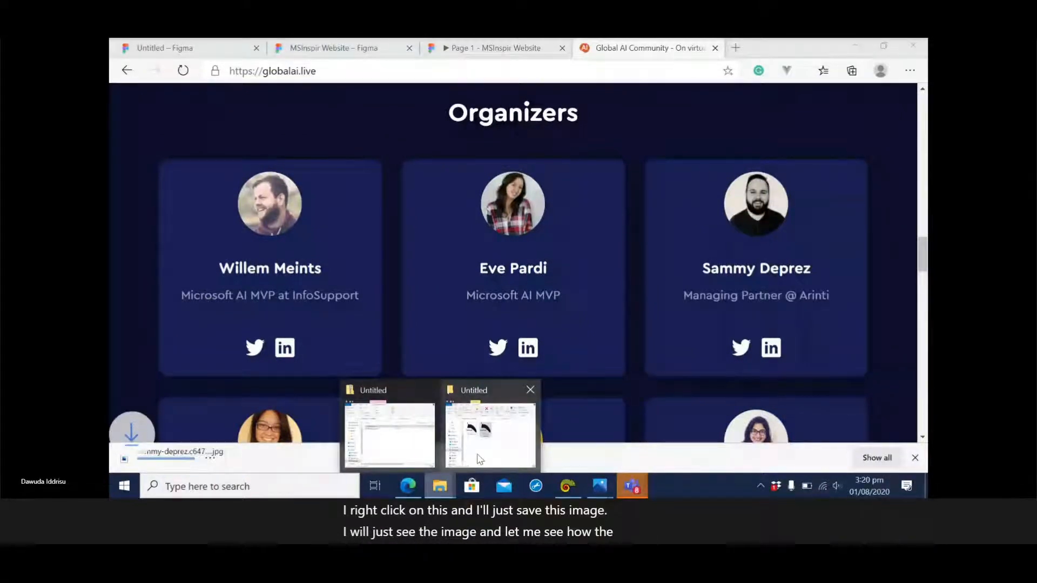
{"action": "left_click", "coordinate": [479, 459]}
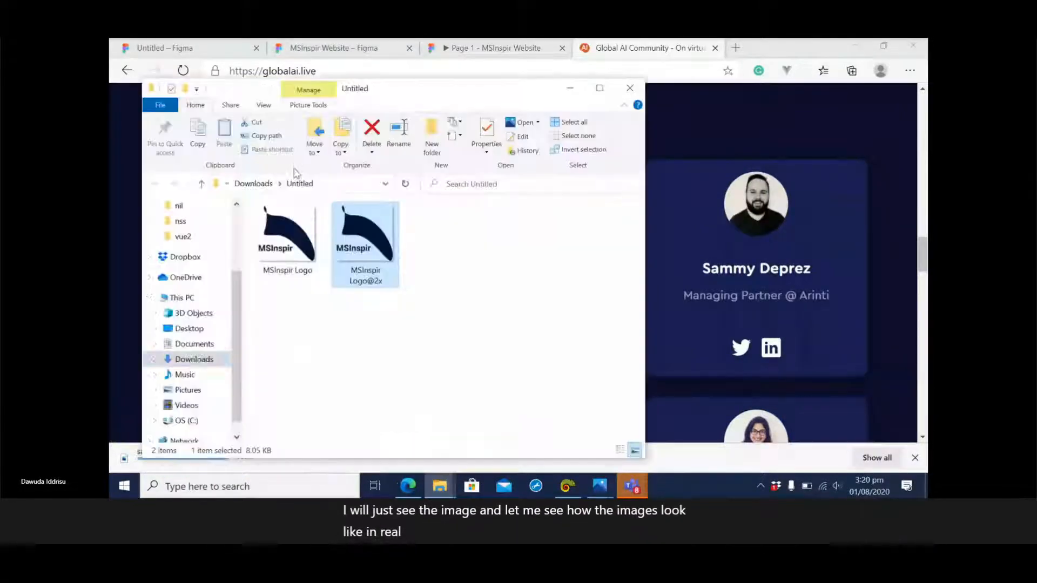
{"action": "left_click", "coordinate": [195, 360]}
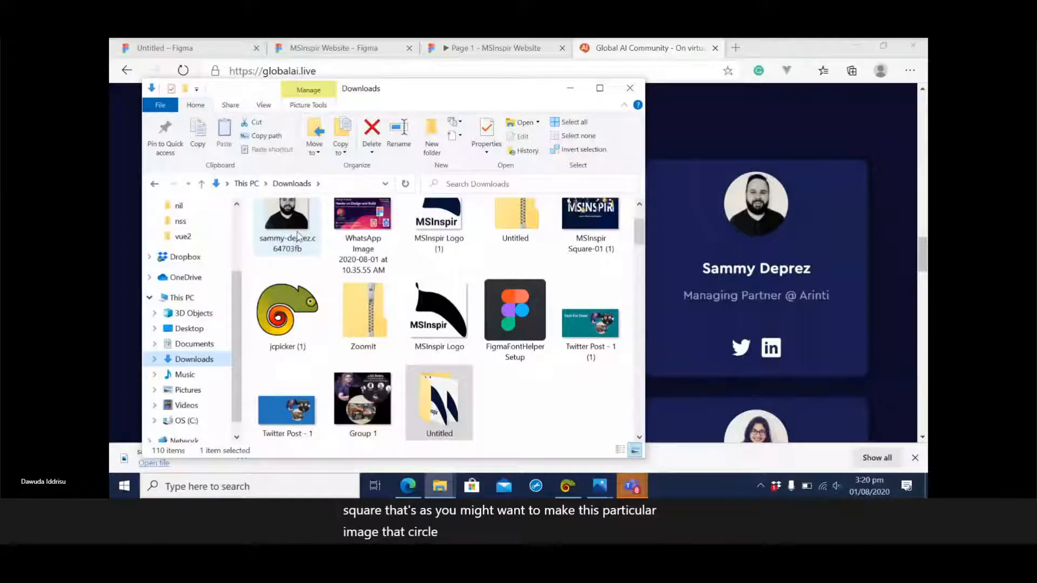
{"action": "left_click", "coordinate": [900, 164]}
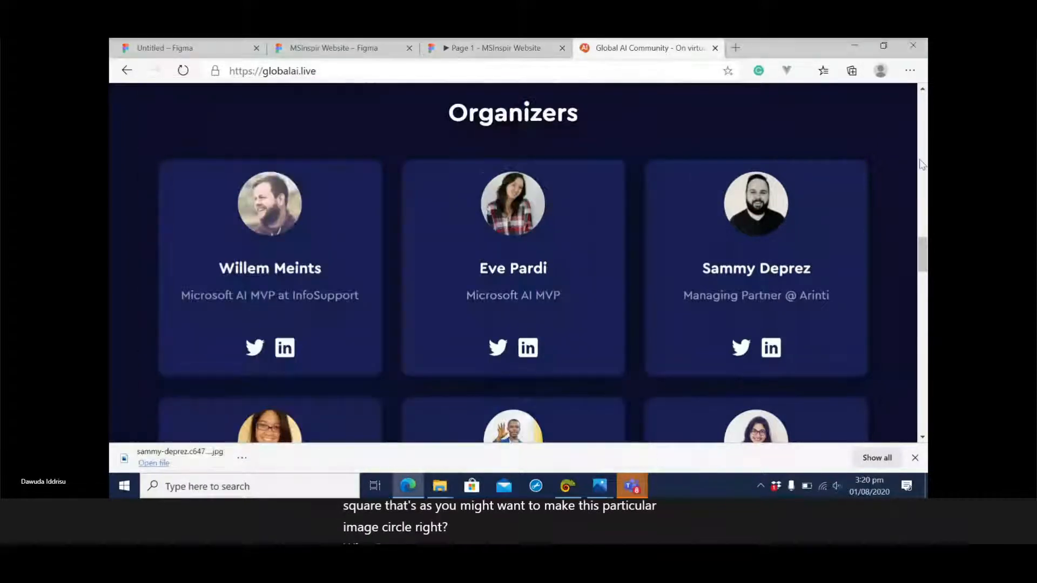
Save the woman's photo from the third card in the second row of the Organizers section.
{"action": "right_click", "coordinate": [758, 430]}
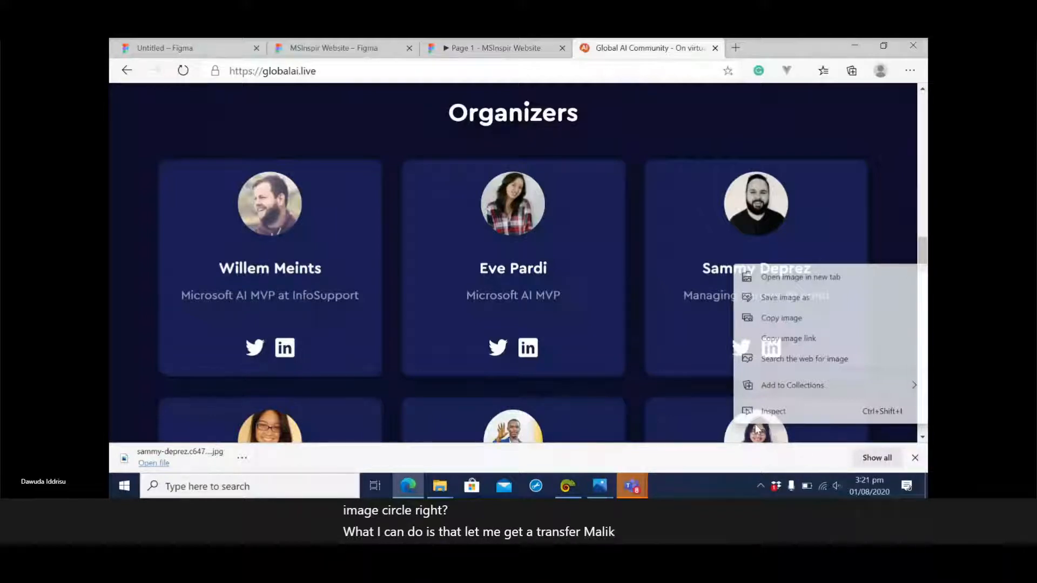
{"action": "left_click", "coordinate": [791, 298]}
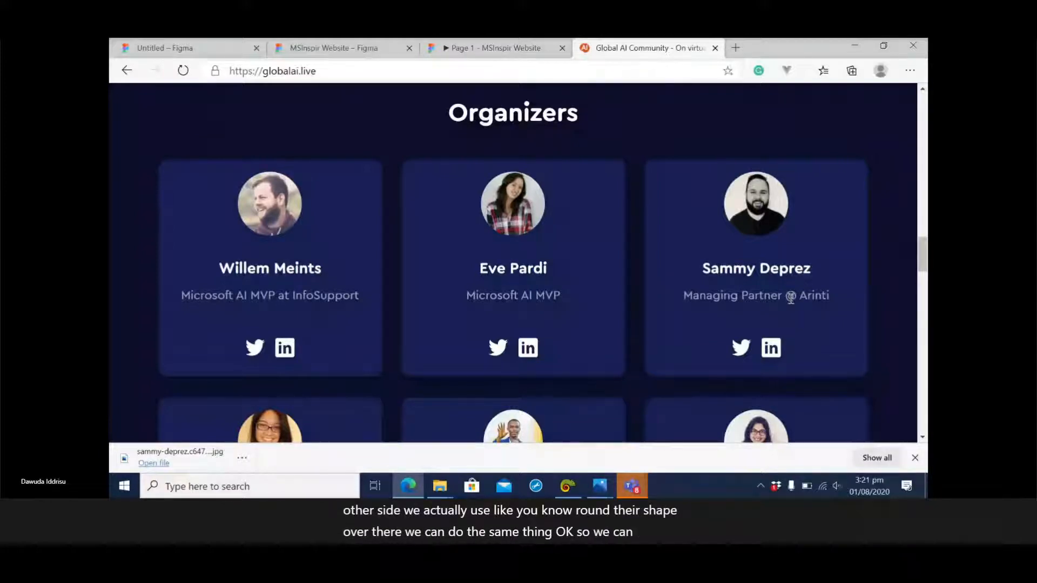
Return to the MSInspir Website design in Figma and draw an ellipse about 160 × 144 at about X 248, Y 644 under Our Team.
{"action": "left_click", "coordinate": [492, 48]}
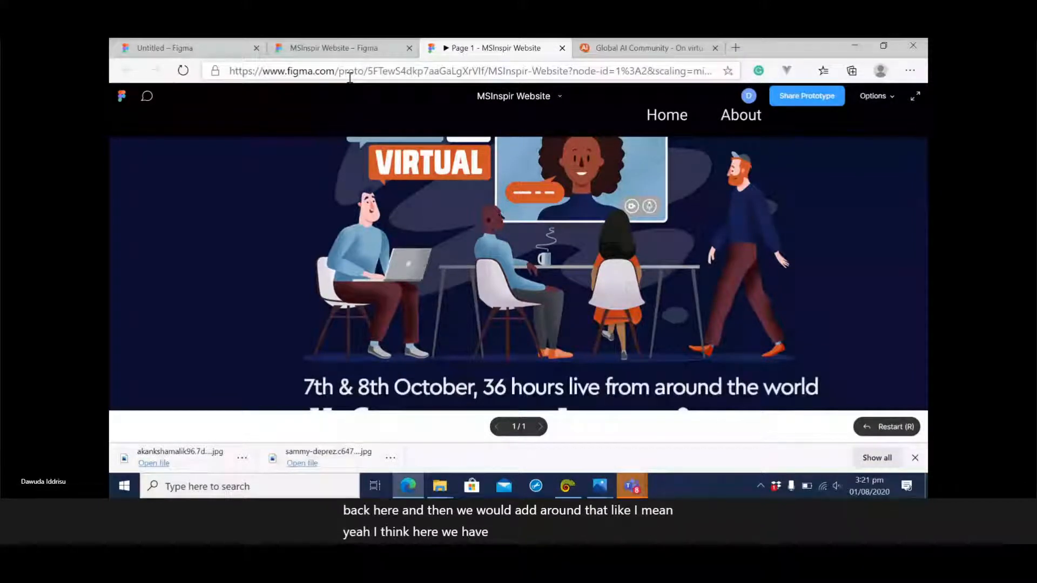
{"action": "left_click", "coordinate": [345, 50]}
{"action": "left_click", "coordinate": [221, 97]}
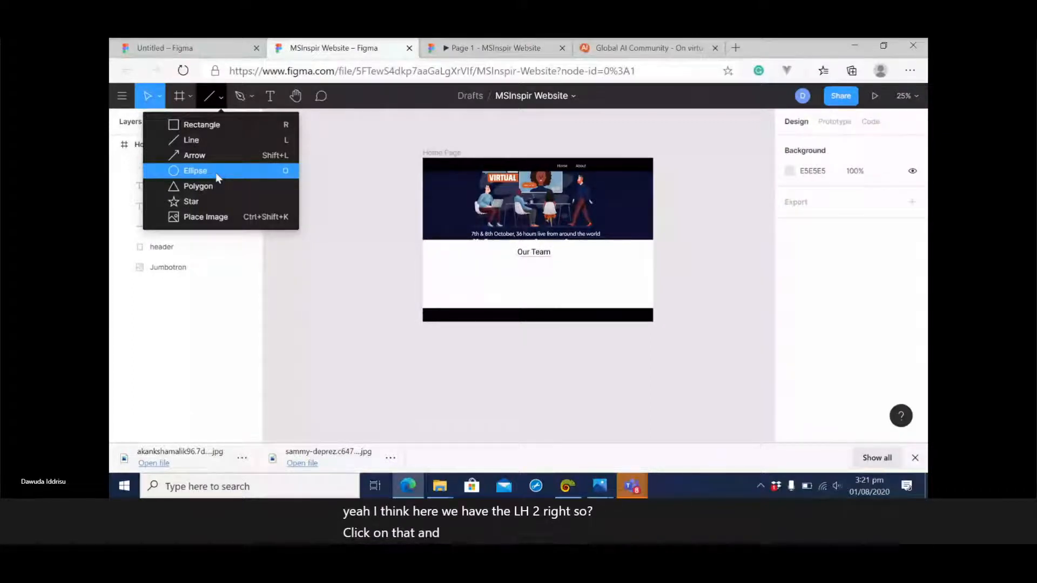
{"action": "left_click", "coordinate": [205, 170]}
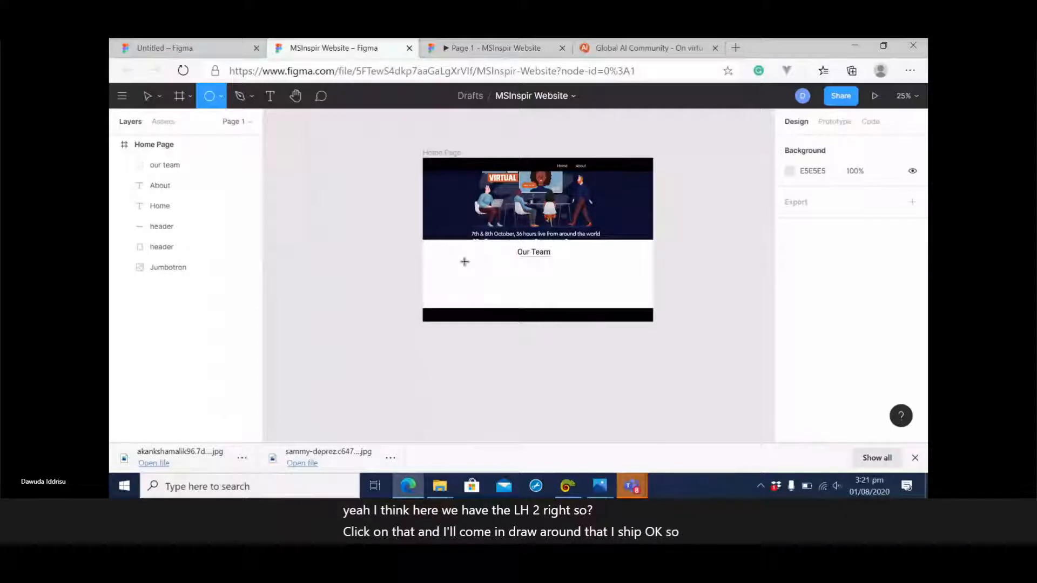
{"action": "left_click_drag", "start_coordinate": [464, 261], "coordinate": [488, 284]}
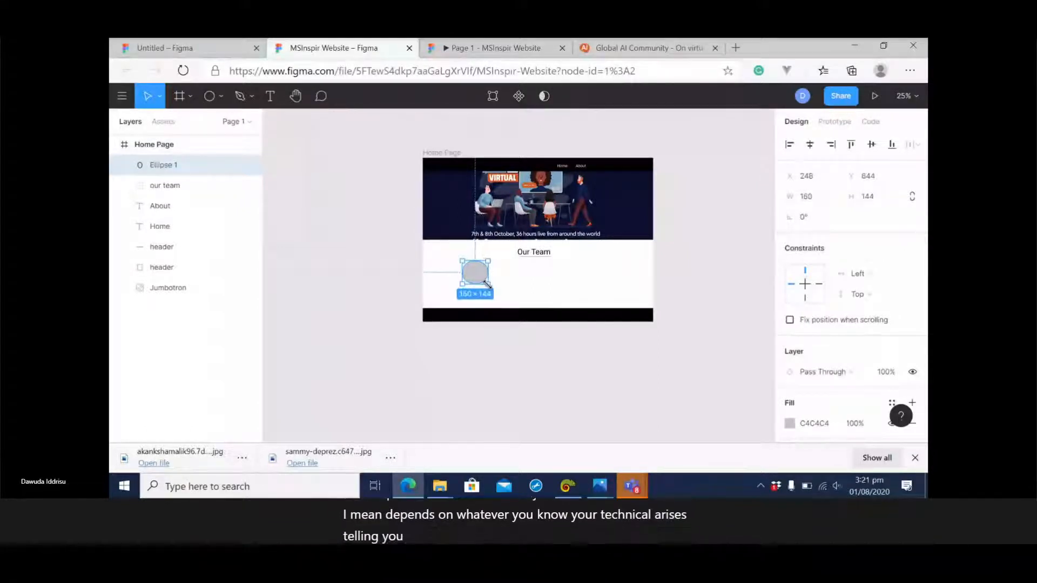
Resize the ellipse below Our Team to about 160 × 156 so that it looks round.
{"action": "left_click", "coordinate": [693, 287]}
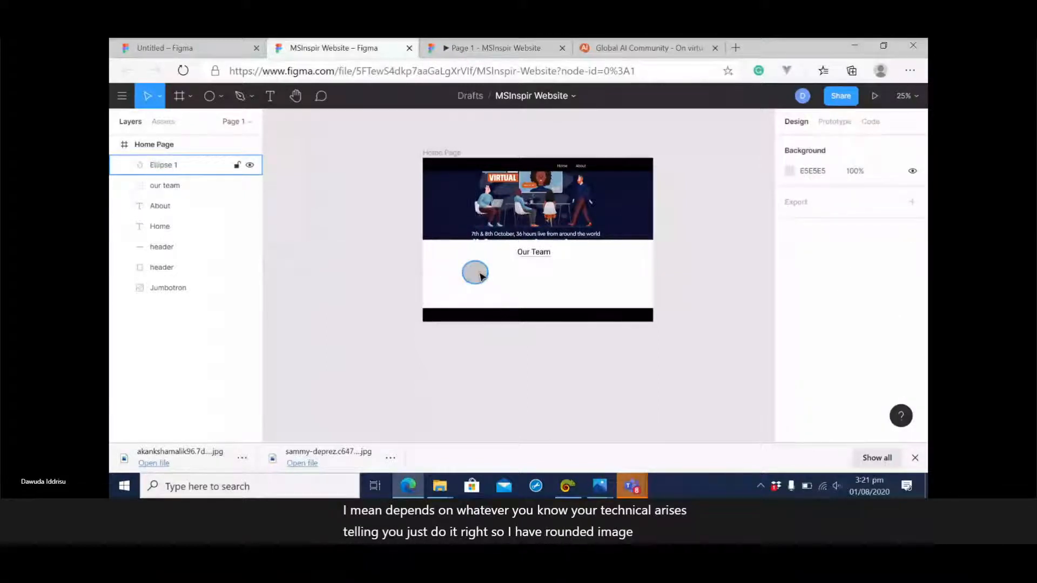
{"action": "left_click", "coordinate": [481, 276]}
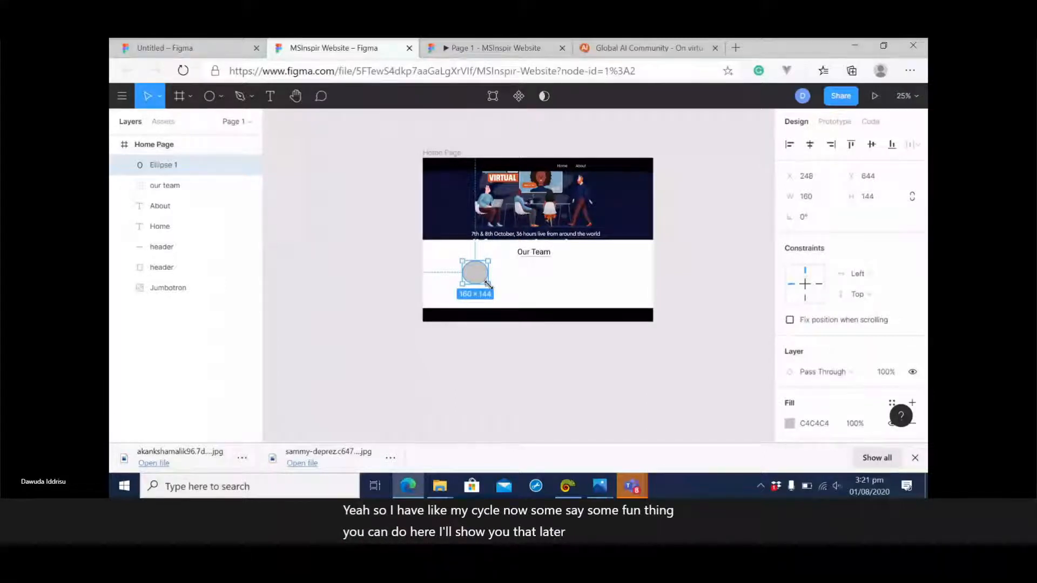
{"action": "left_click_drag", "start_coordinate": [488, 283], "coordinate": [487, 286]}
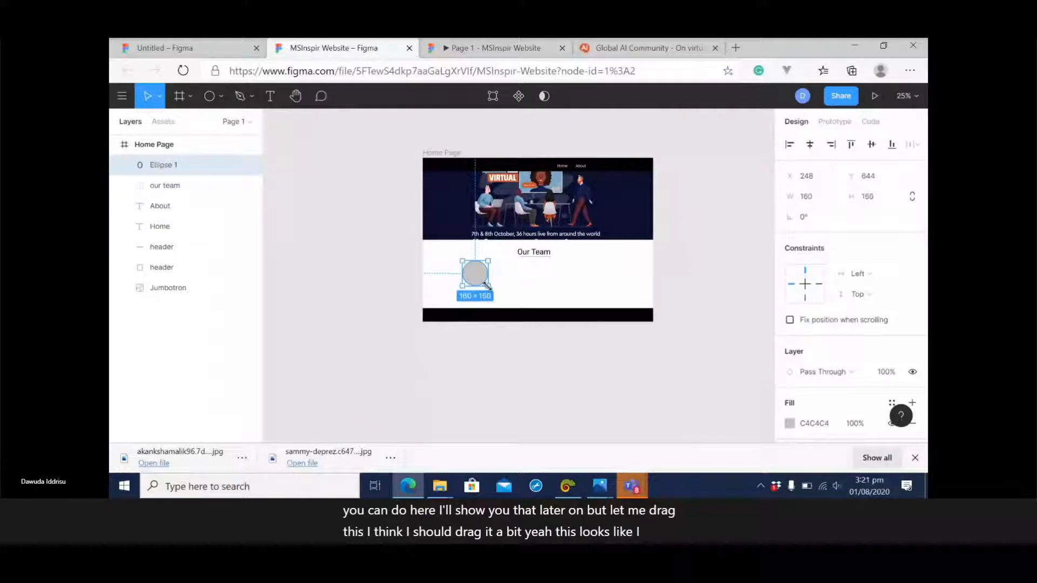
{"action": "left_click", "coordinate": [705, 287]}
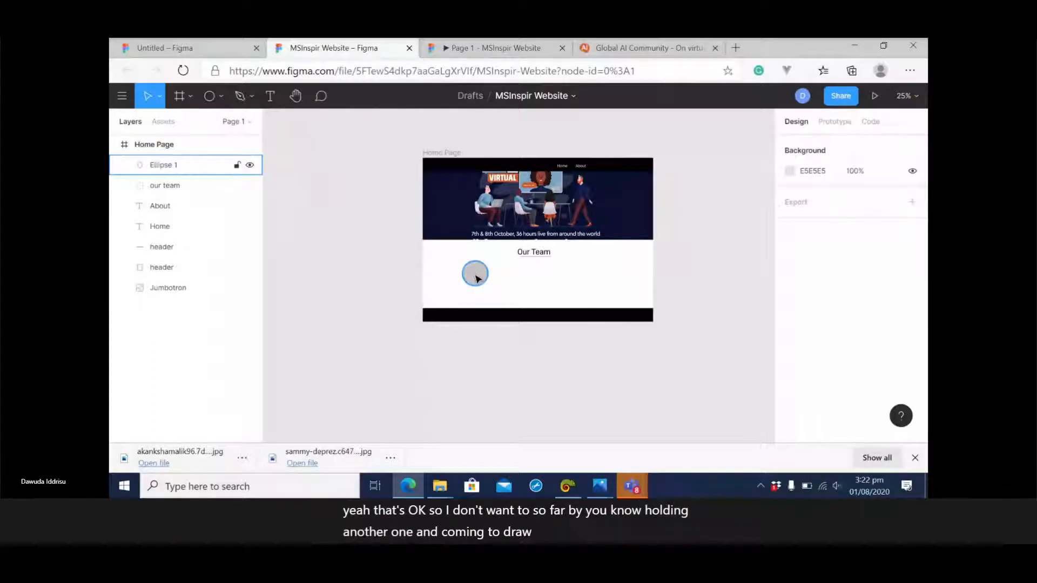
Duplicate the ellipse and place the copy level with the original, at about X 512, Y 644.
{"action": "left_click", "coordinate": [477, 279]}
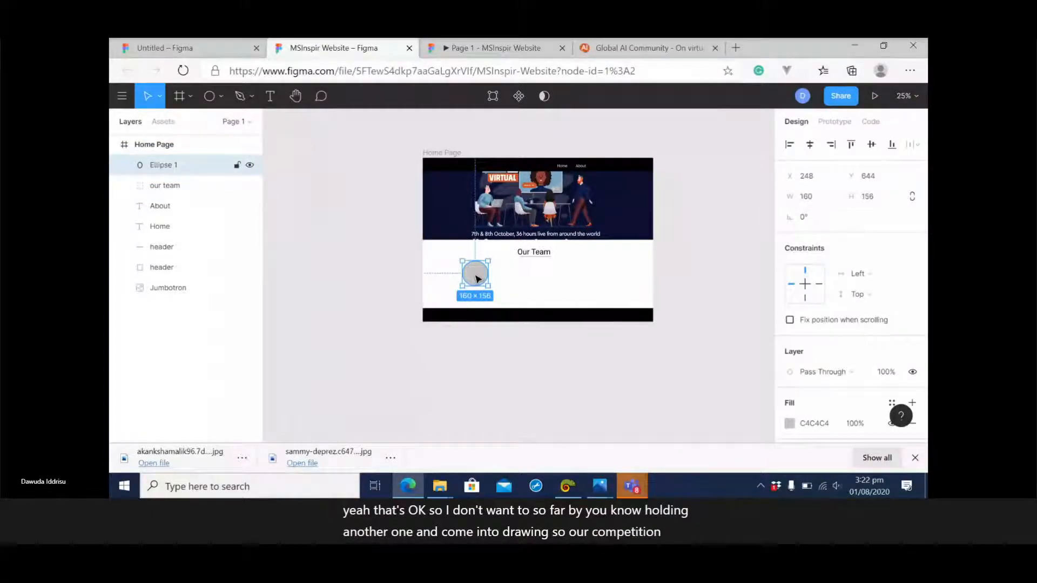
{"action": "key", "text": "ctrl+c"}
{"action": "key", "text": "ctrl+v"}
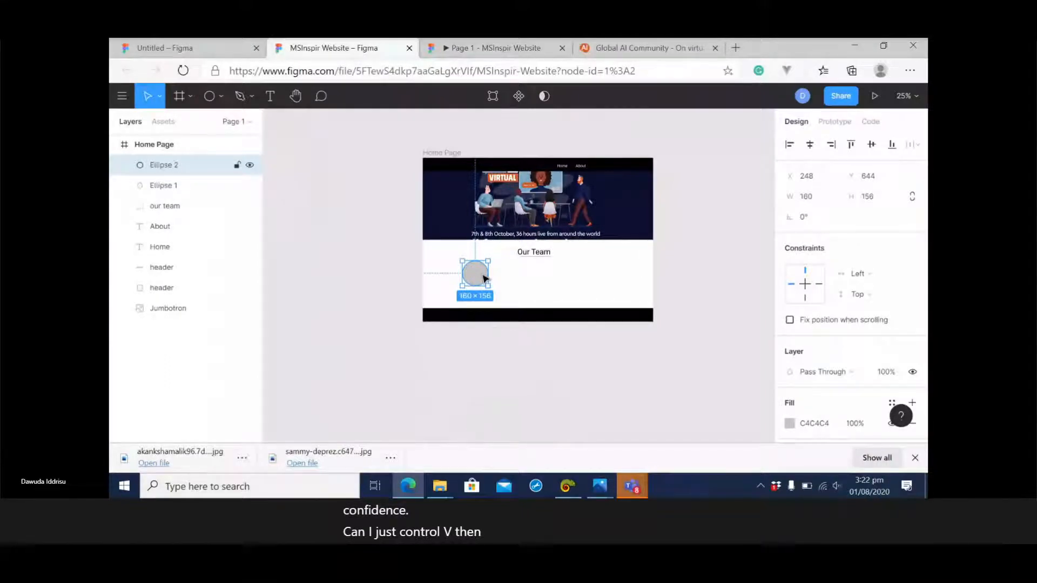
{"action": "left_click_drag", "start_coordinate": [484, 278], "coordinate": [525, 277]}
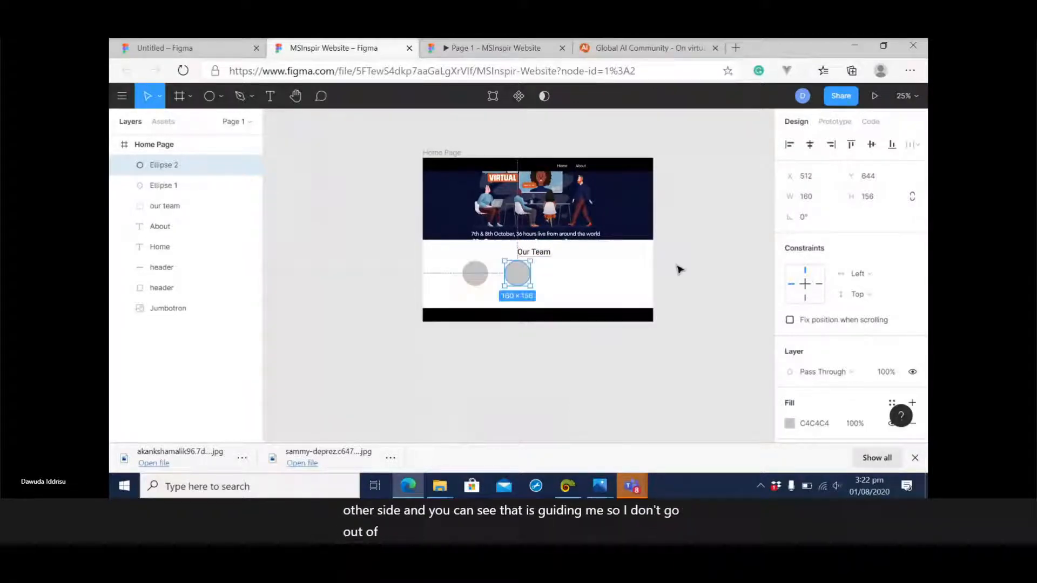
{"action": "left_click", "coordinate": [676, 283]}
Place the downloaded photo of the woman inside the first circle as its image fill.
{"action": "left_click", "coordinate": [474, 273]}
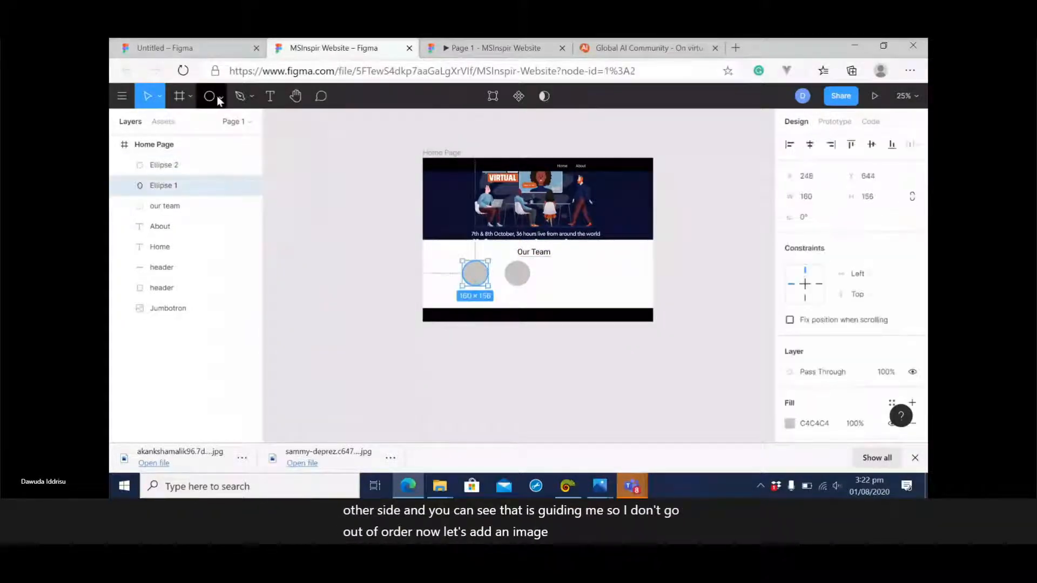
{"action": "left_click", "coordinate": [222, 98]}
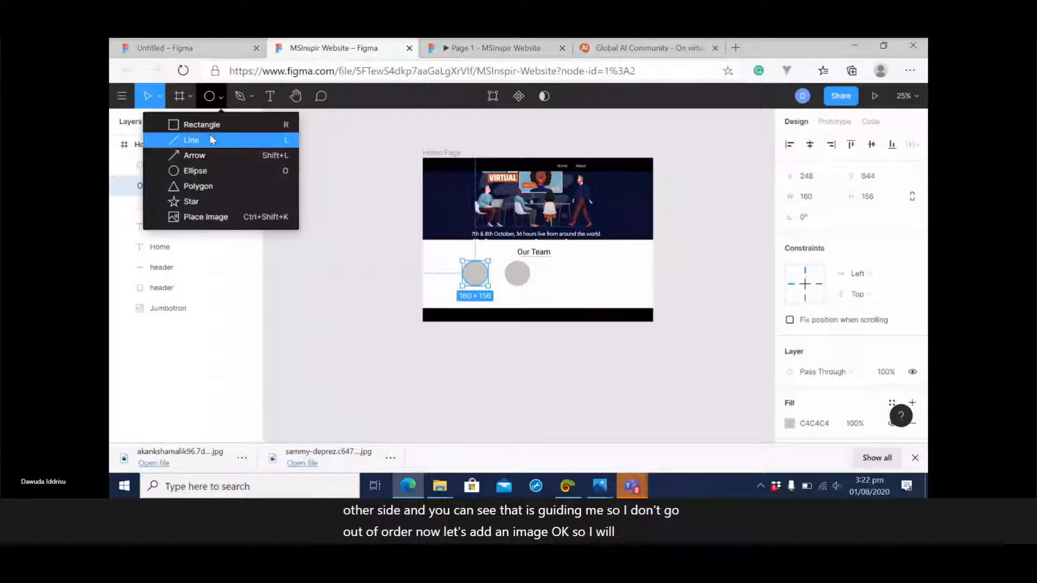
{"action": "left_click", "coordinate": [207, 219]}
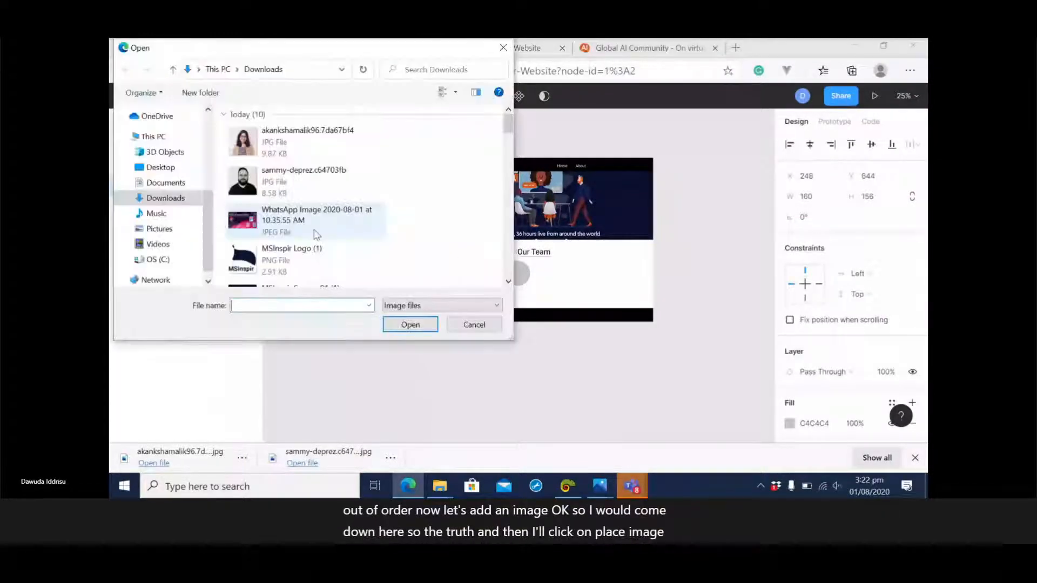
{"action": "left_click", "coordinate": [306, 142]}
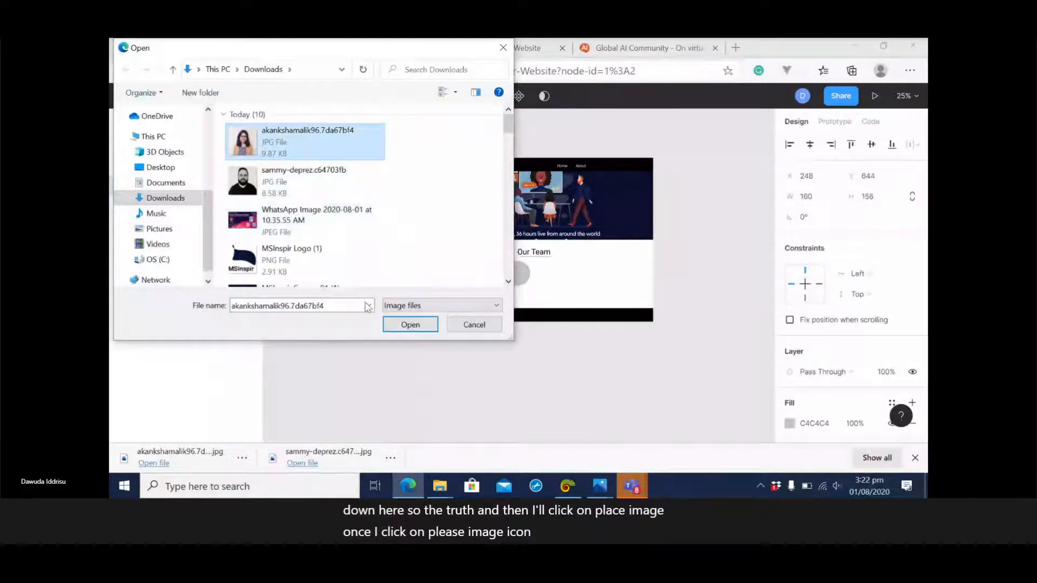
{"action": "left_click", "coordinate": [424, 326]}
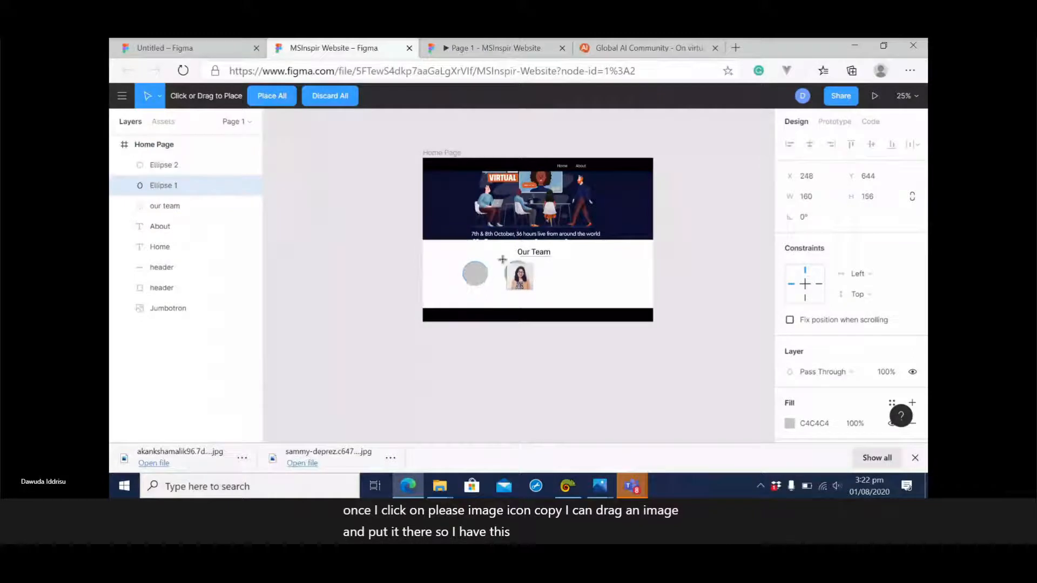
{"action": "left_click", "coordinate": [469, 271]}
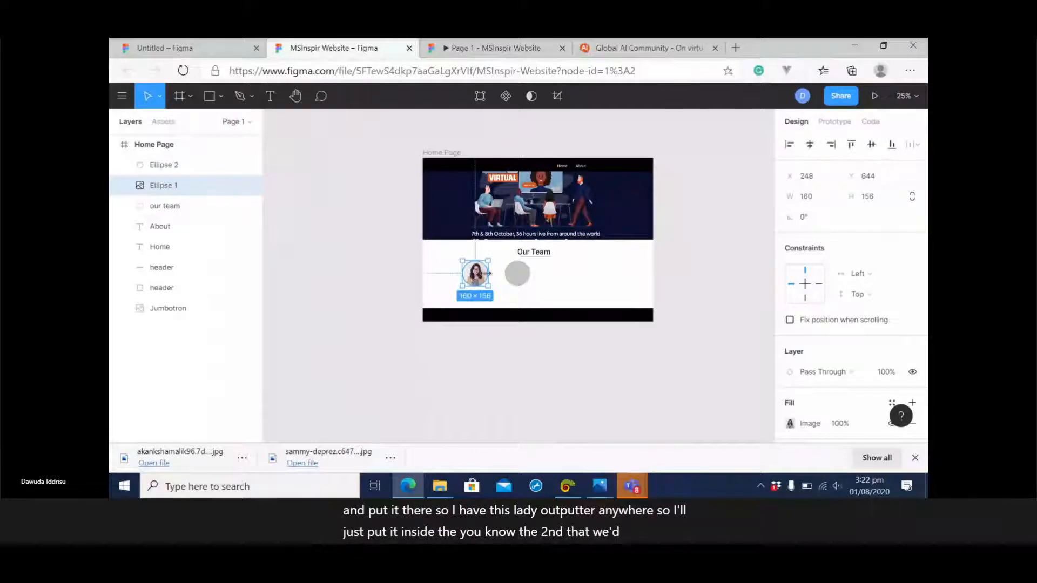
{"action": "left_click", "coordinate": [549, 378]}
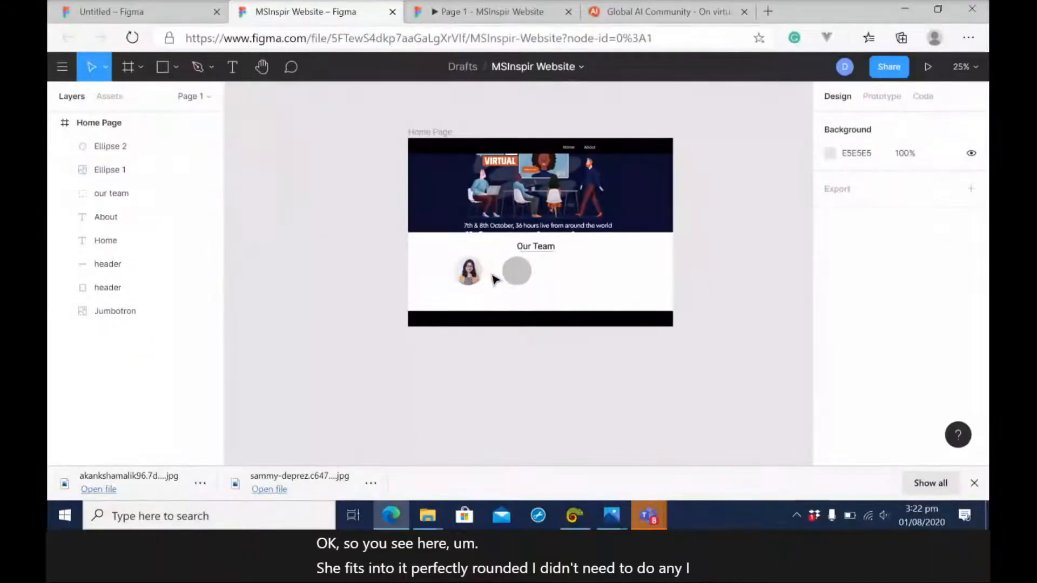
Place the downloaded photo of the bearded man inside the second circle under Our Team as its image fill.
{"action": "left_click", "coordinate": [517, 209]}
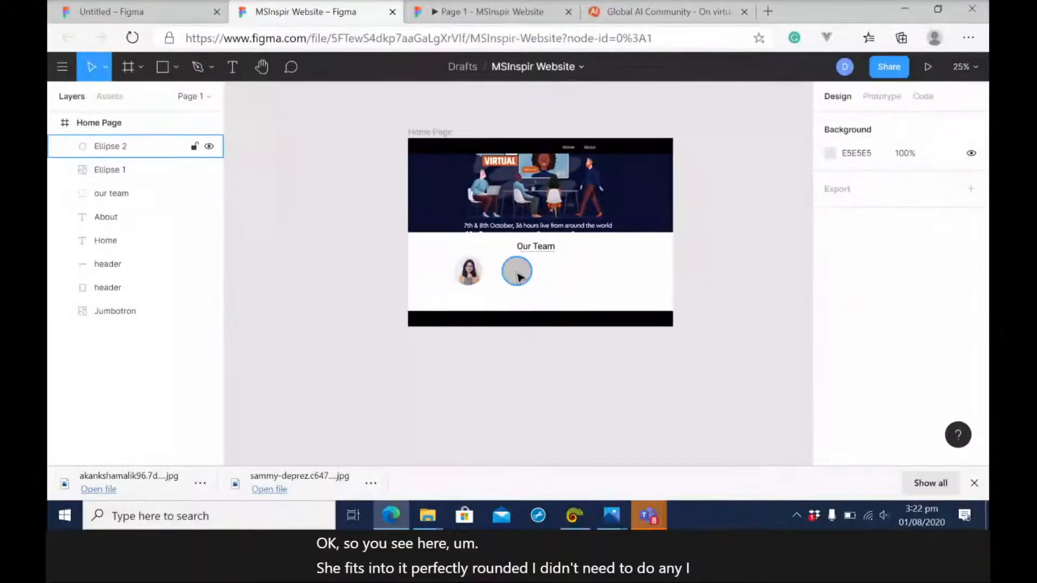
{"action": "left_click", "coordinate": [174, 67]}
{"action": "left_click", "coordinate": [142, 206]}
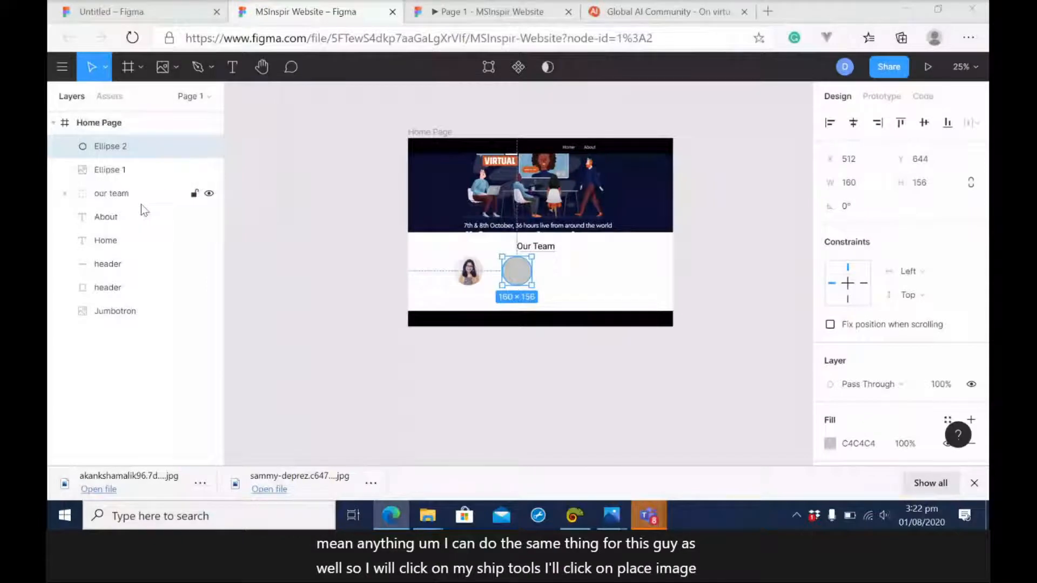
{"action": "left_click", "coordinate": [280, 172]}
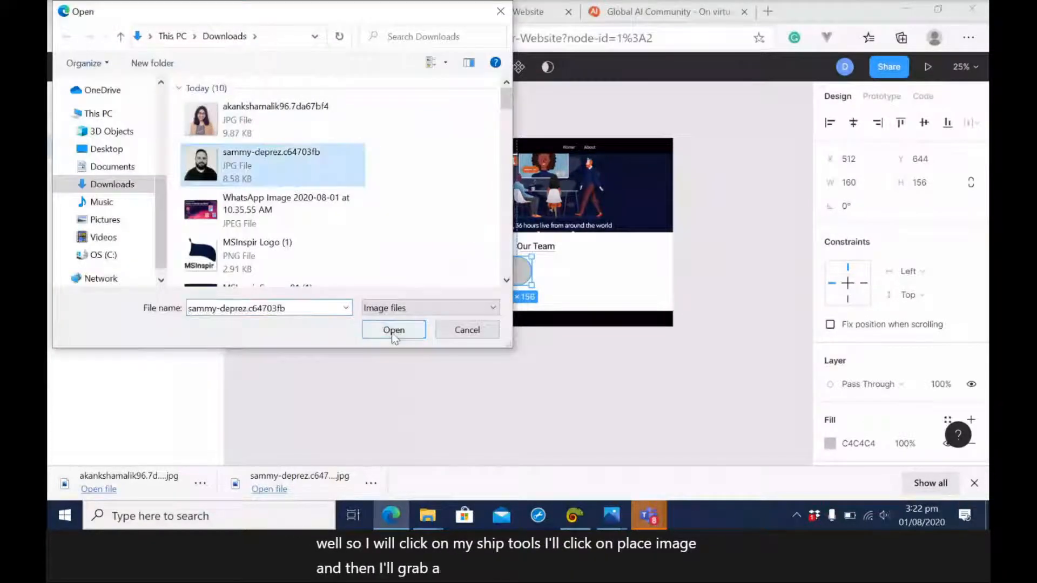
{"action": "left_click", "coordinate": [393, 331]}
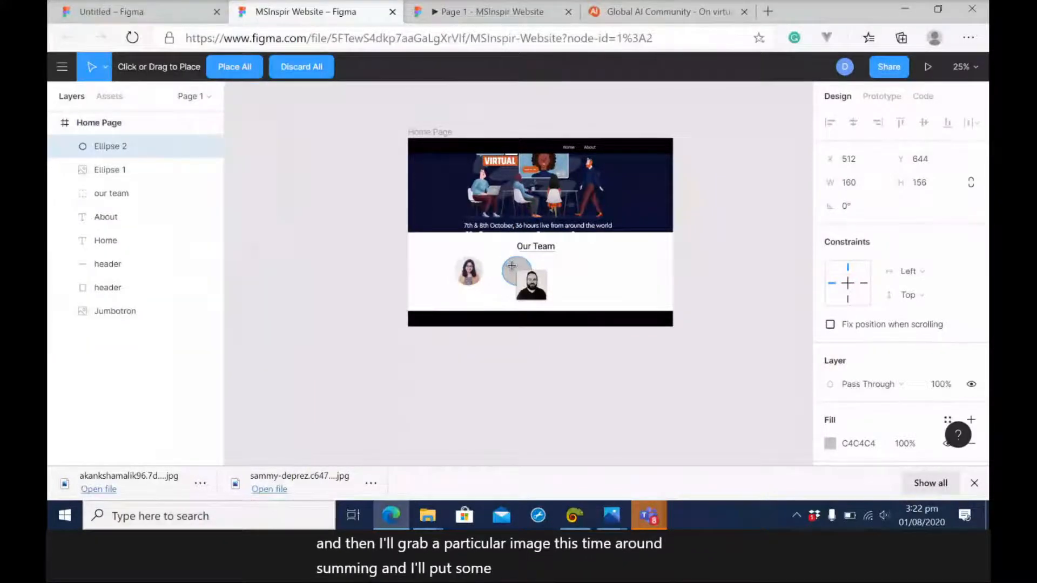
{"action": "left_click", "coordinate": [511, 265]}
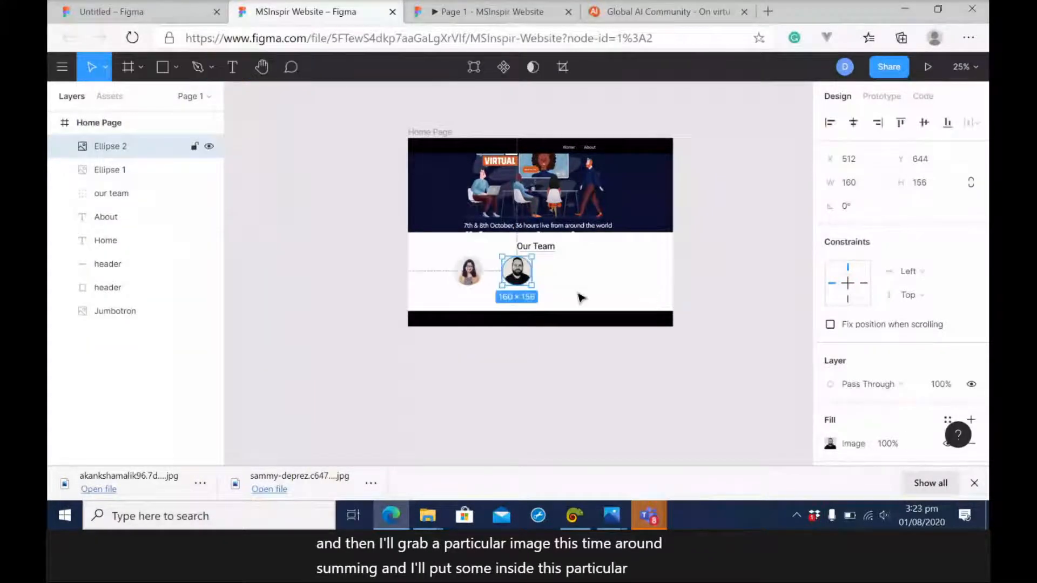
{"action": "left_click", "coordinate": [739, 310]}
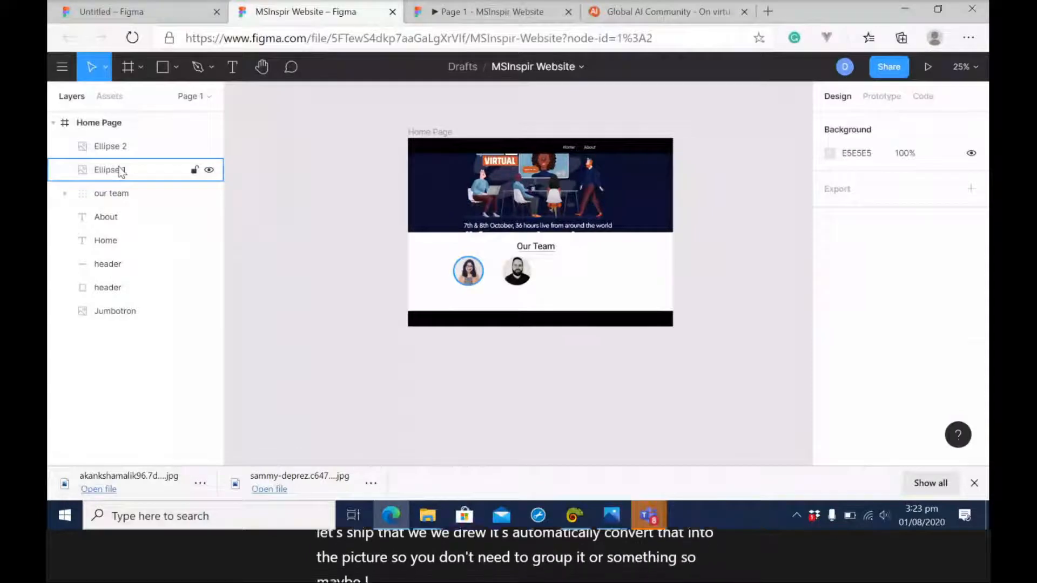
Rename the two circular photo layers, each with the first name of the team member it shows.
{"action": "double_click", "coordinate": [120, 172]}
{"action": "type", "text": "A"}
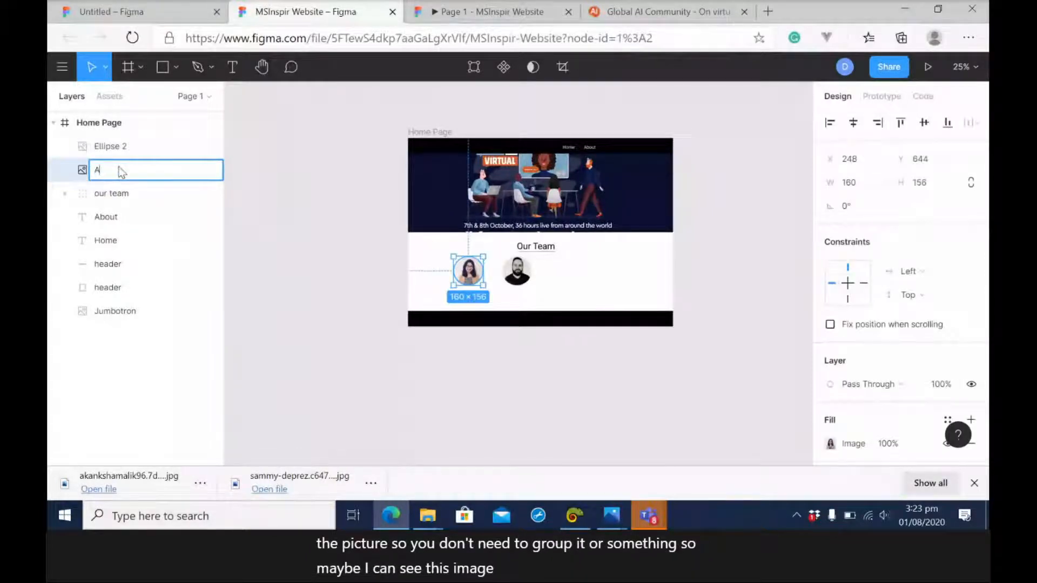
{"action": "type", "text": "kansh"}
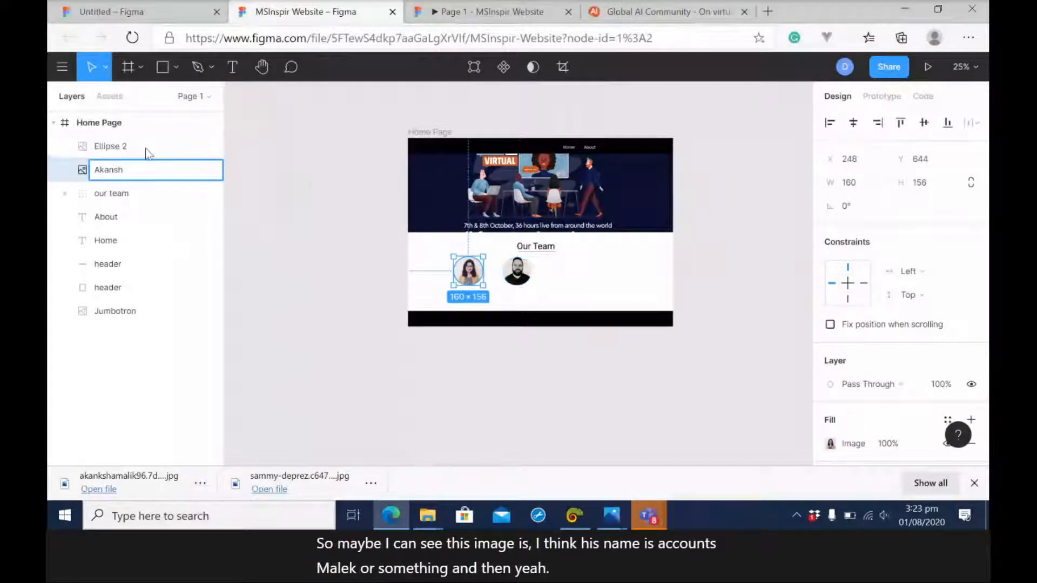
{"action": "double_click", "coordinate": [129, 147]}
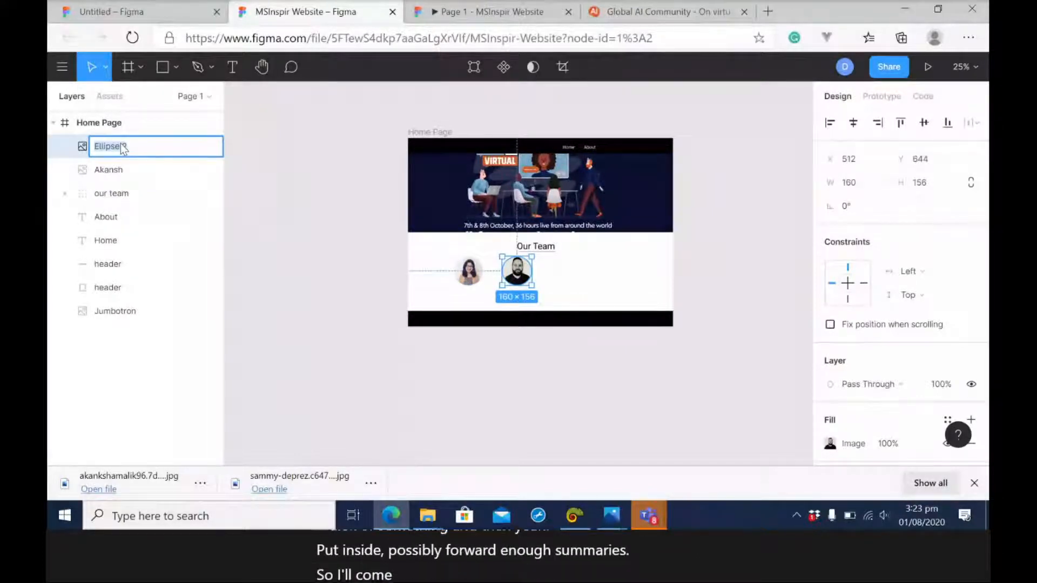
{"action": "type", "text": "my"}
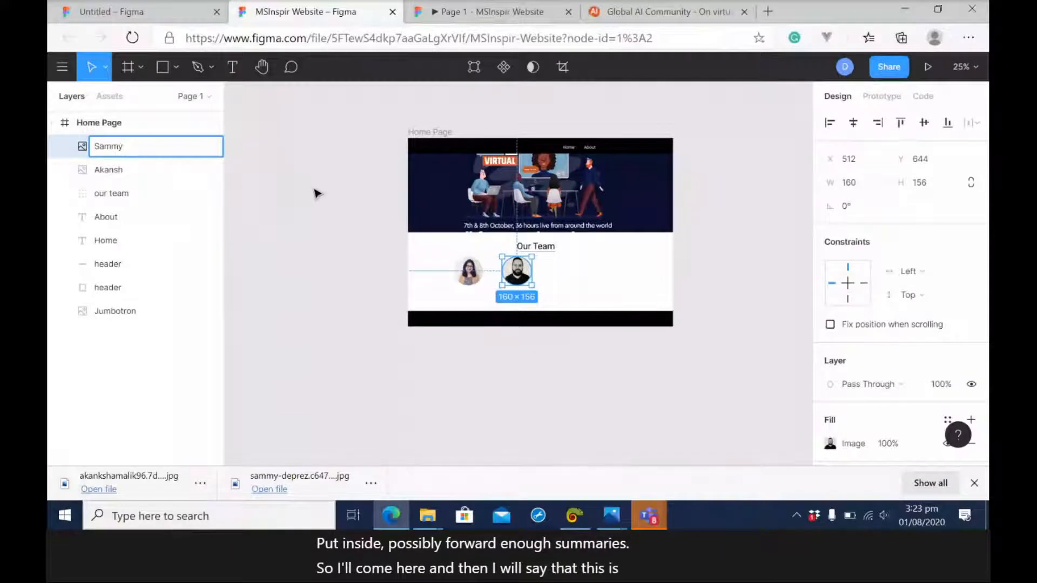
{"action": "left_click", "coordinate": [345, 218]}
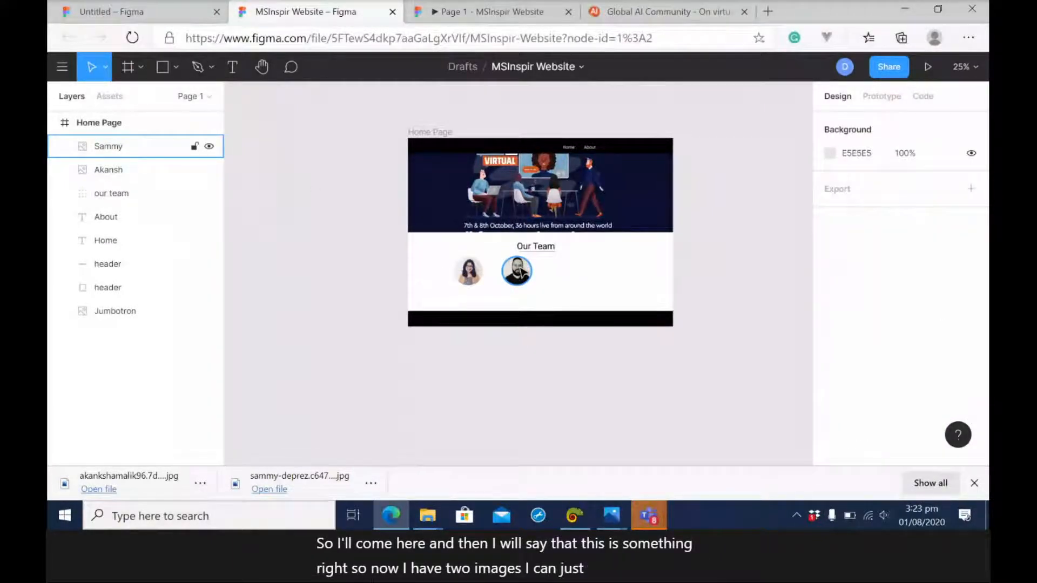
Duplicate the man's circular photo and place the copy to its right as a third team member in the row.
{"action": "left_click", "coordinate": [521, 270]}
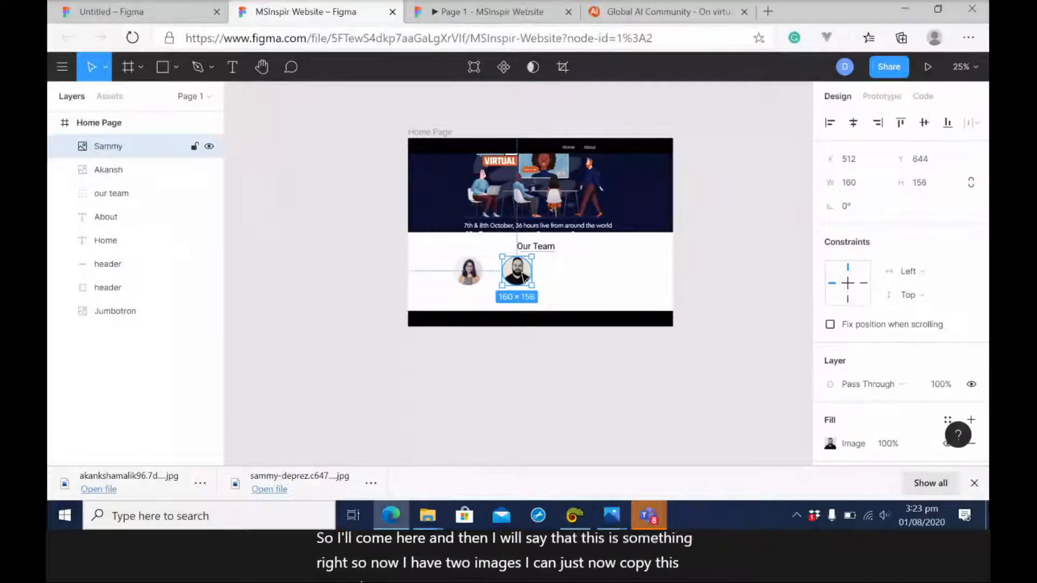
{"action": "key", "text": "ctrl+c"}
{"action": "key", "text": "ctrl+v"}
{"action": "left_click_drag", "start_coordinate": [524, 279], "coordinate": [622, 279]}
Space out the team row by moving the middle photo to about X 695, Y 648 and the woman's photo to about X 370, Y 648.
{"action": "left_click_drag", "start_coordinate": [517, 272], "coordinate": [549, 272]}
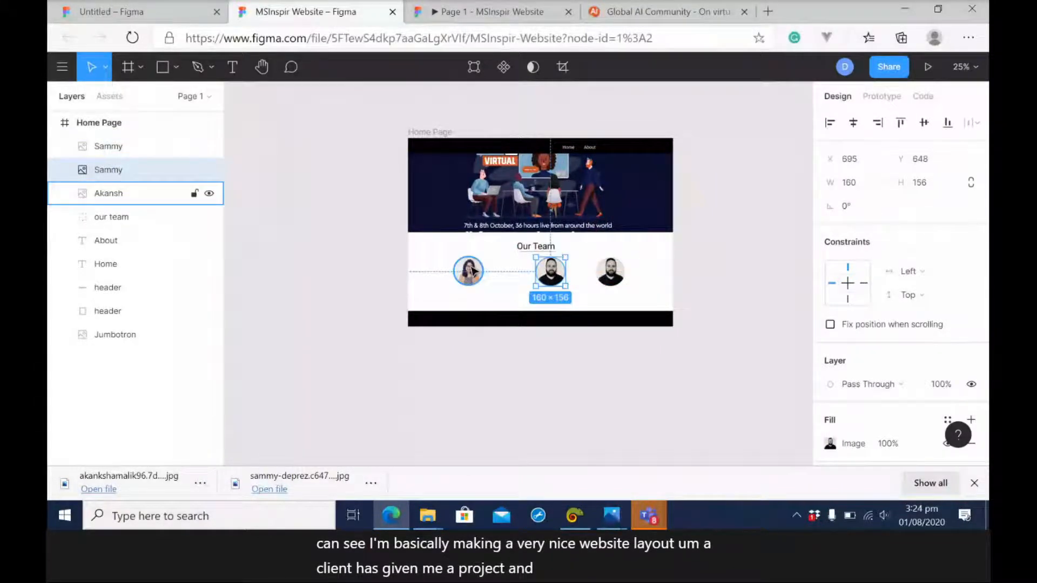
{"action": "left_click_drag", "start_coordinate": [475, 273], "coordinate": [498, 271]}
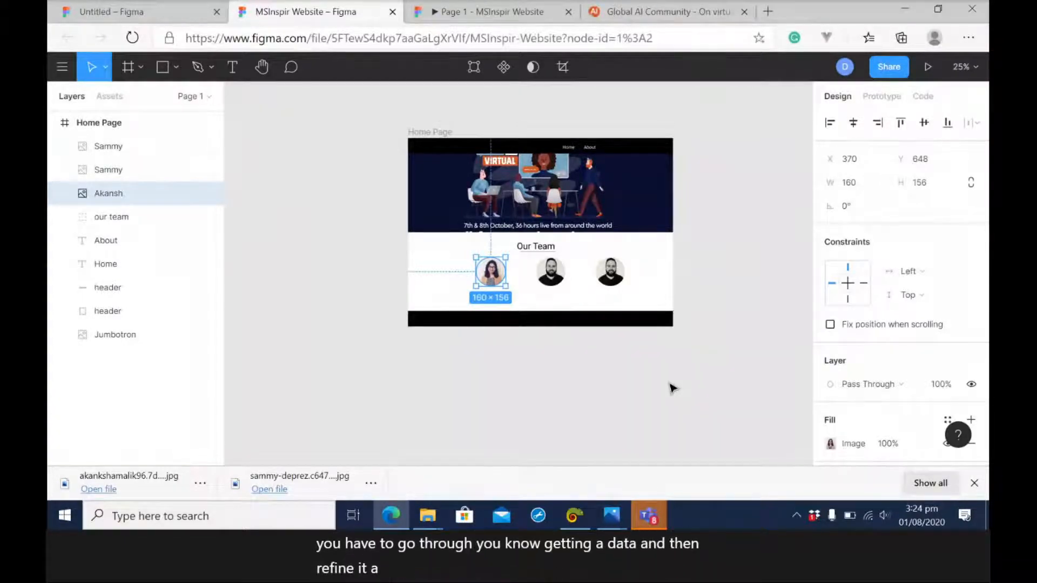
{"action": "left_click", "coordinate": [722, 302]}
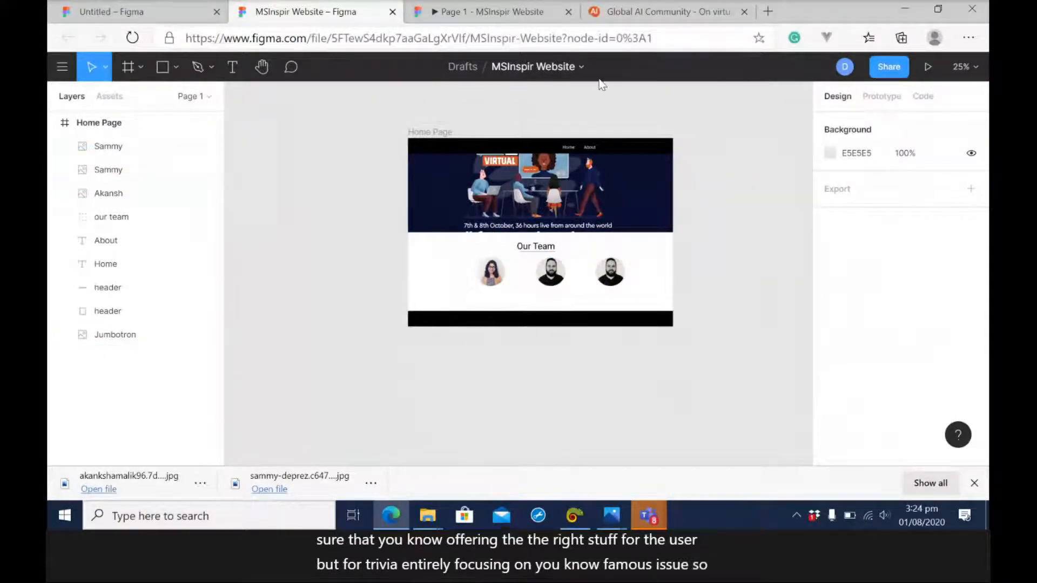
Examine the whole home page in the live prototype preview, from the header and jumbotron to the team photos, and return to the design.
{"action": "left_click", "coordinate": [495, 12]}
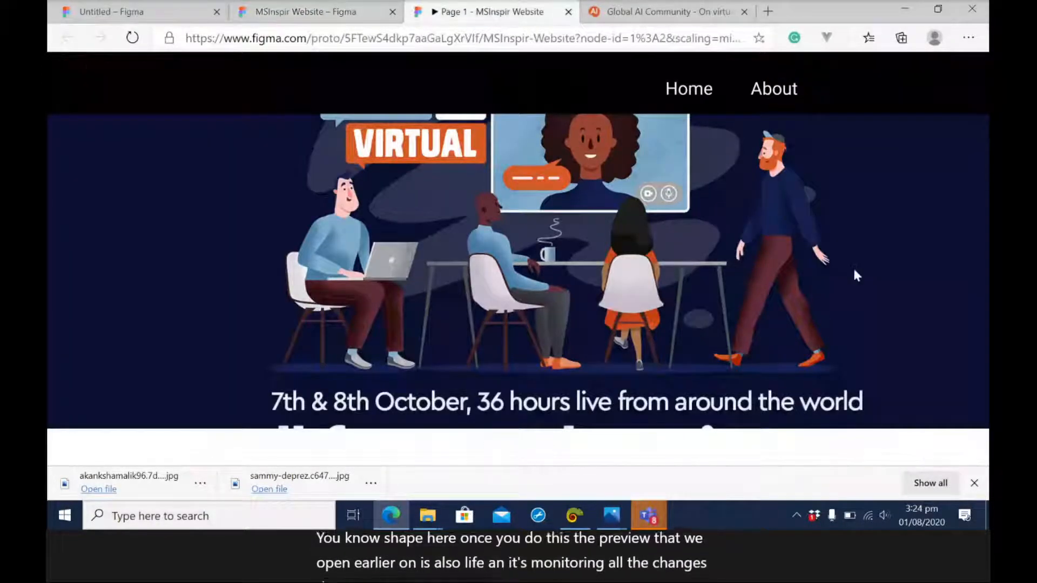
{"action": "scroll", "coordinate": [852, 243], "scroll_direction": "down", "scroll_amount": 3}
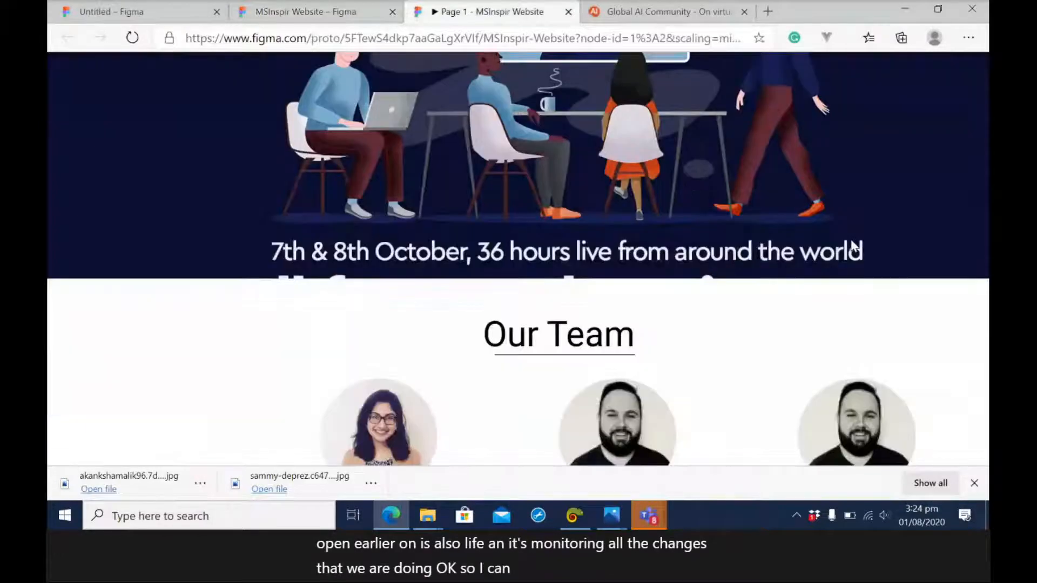
{"action": "scroll", "coordinate": [852, 244], "scroll_direction": "down", "scroll_amount": 3}
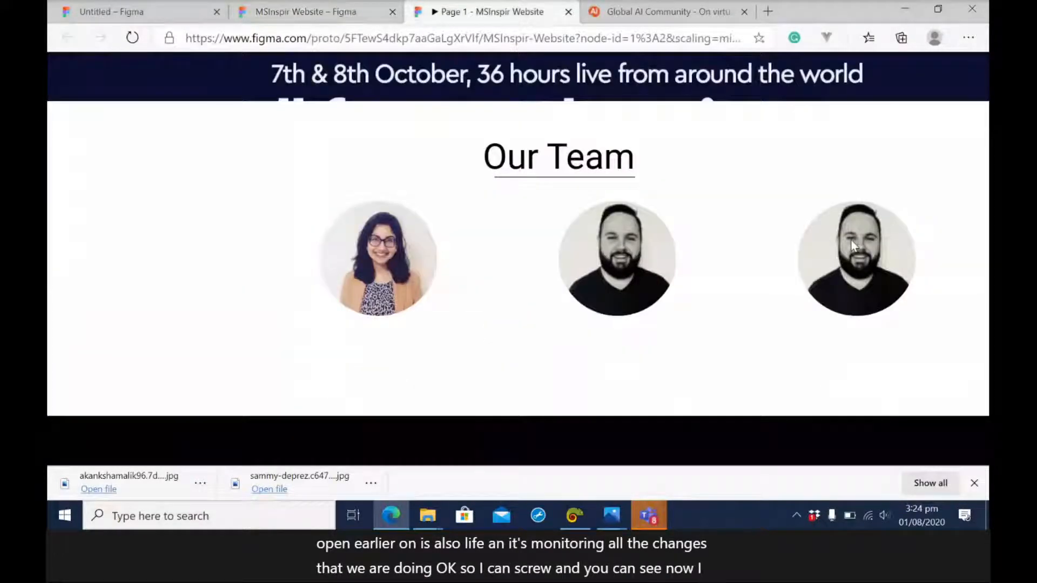
{"action": "scroll", "coordinate": [852, 244], "scroll_direction": "up", "scroll_amount": 2}
{"action": "scroll", "coordinate": [852, 244], "scroll_direction": "down", "scroll_amount": 1}
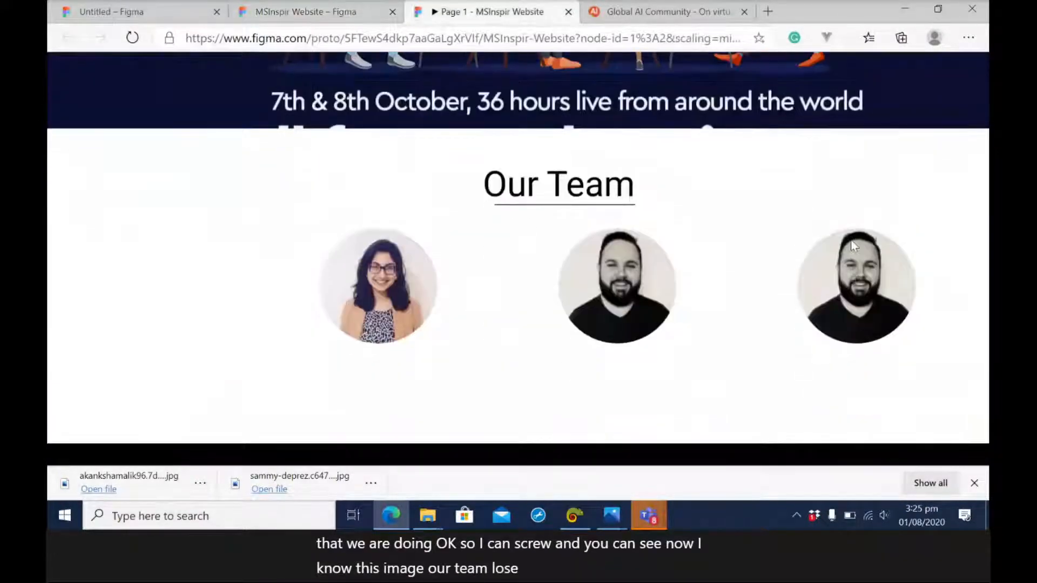
{"action": "scroll", "coordinate": [851, 244], "scroll_direction": "up", "scroll_amount": 2}
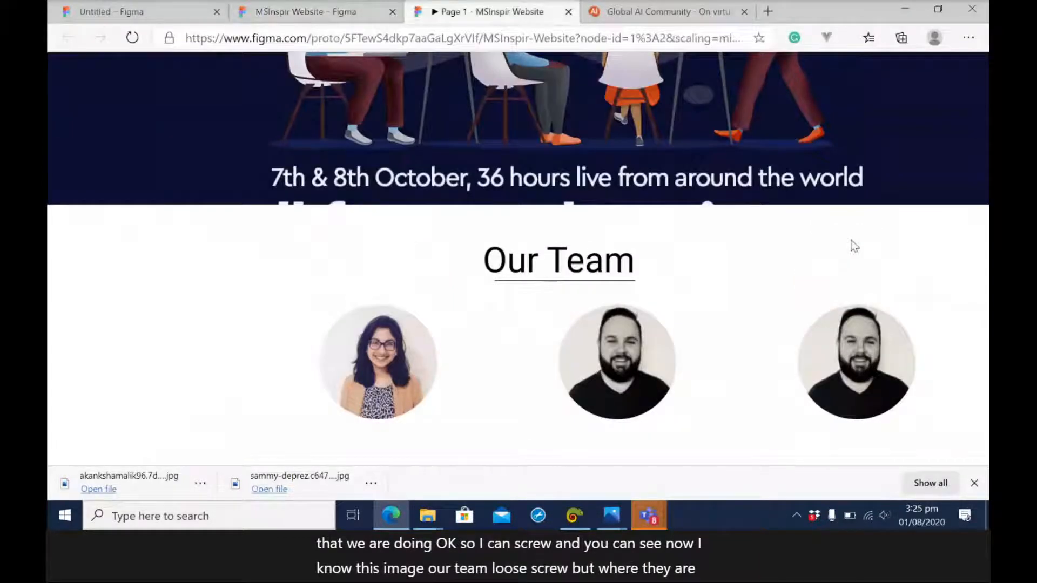
{"action": "scroll", "coordinate": [852, 245], "scroll_direction": "up", "scroll_amount": 1}
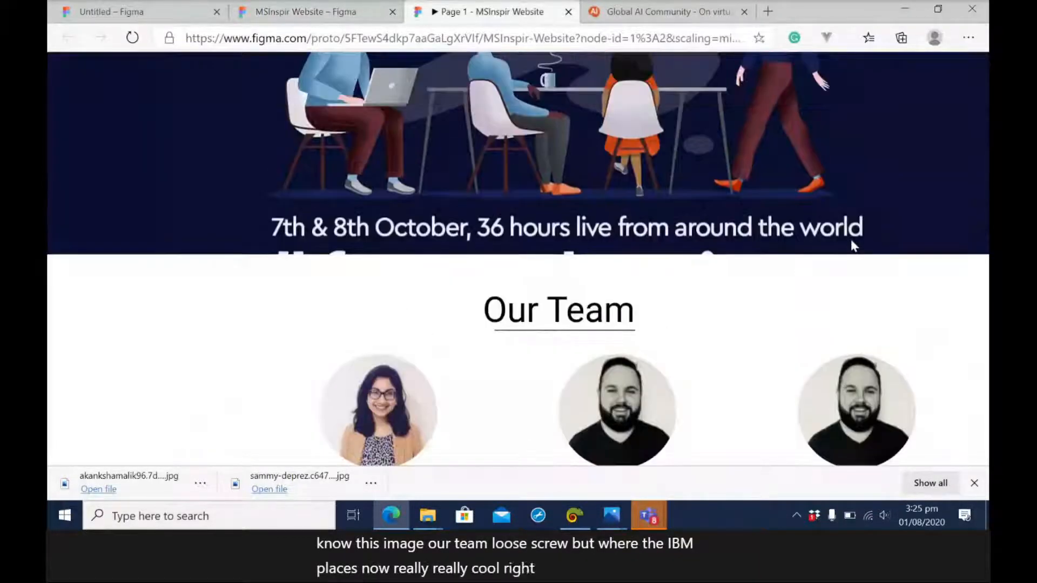
{"action": "scroll", "coordinate": [851, 245], "scroll_direction": "down", "scroll_amount": 1}
{"action": "scroll", "coordinate": [854, 246], "scroll_direction": "down", "scroll_amount": 3}
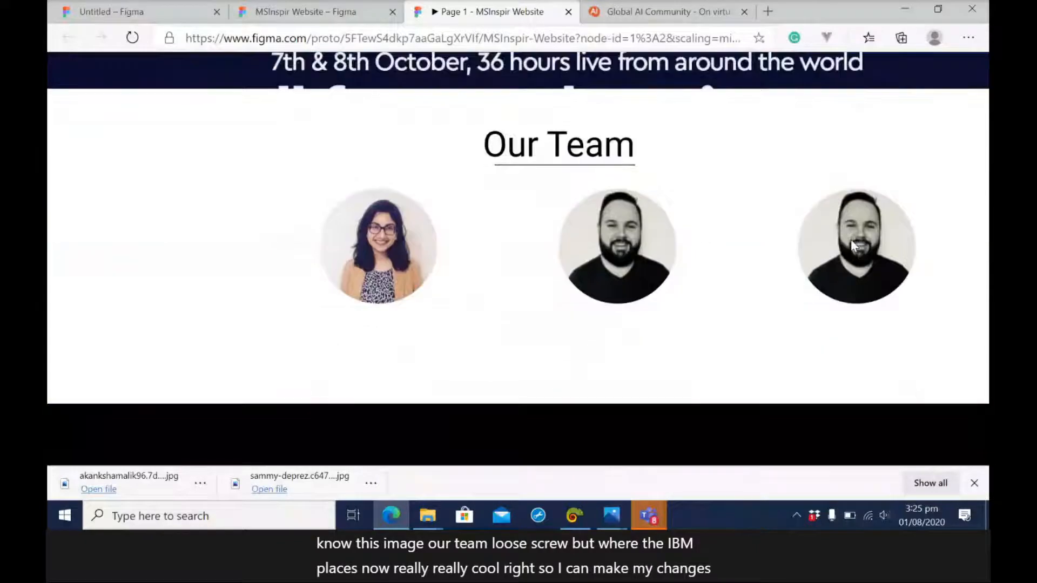
{"action": "scroll", "coordinate": [851, 245], "scroll_direction": "up", "scroll_amount": 7}
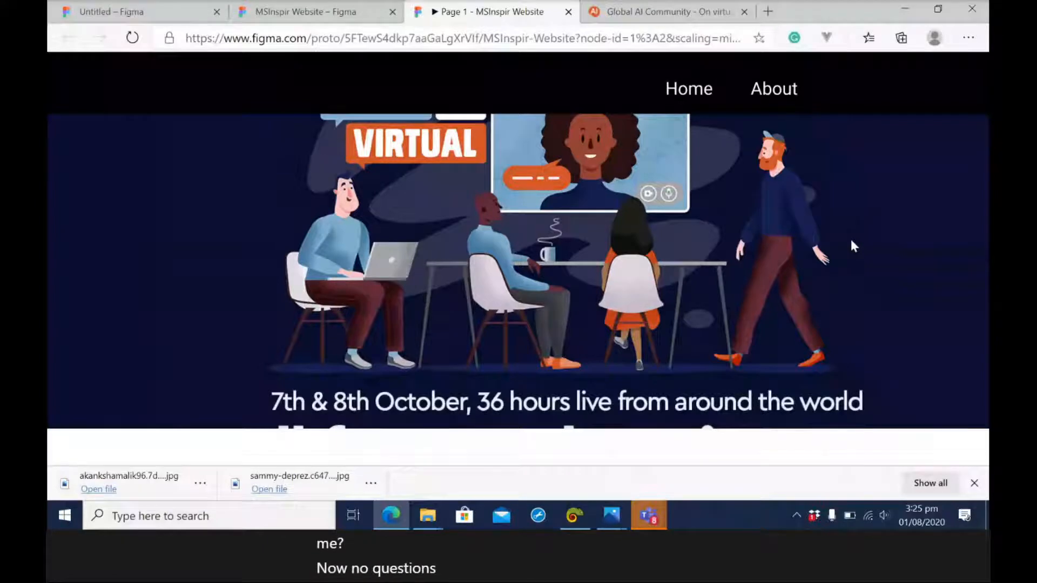
{"action": "scroll", "coordinate": [851, 246], "scroll_direction": "down", "scroll_amount": 6}
{"action": "scroll", "coordinate": [852, 246], "scroll_direction": "up", "scroll_amount": 6}
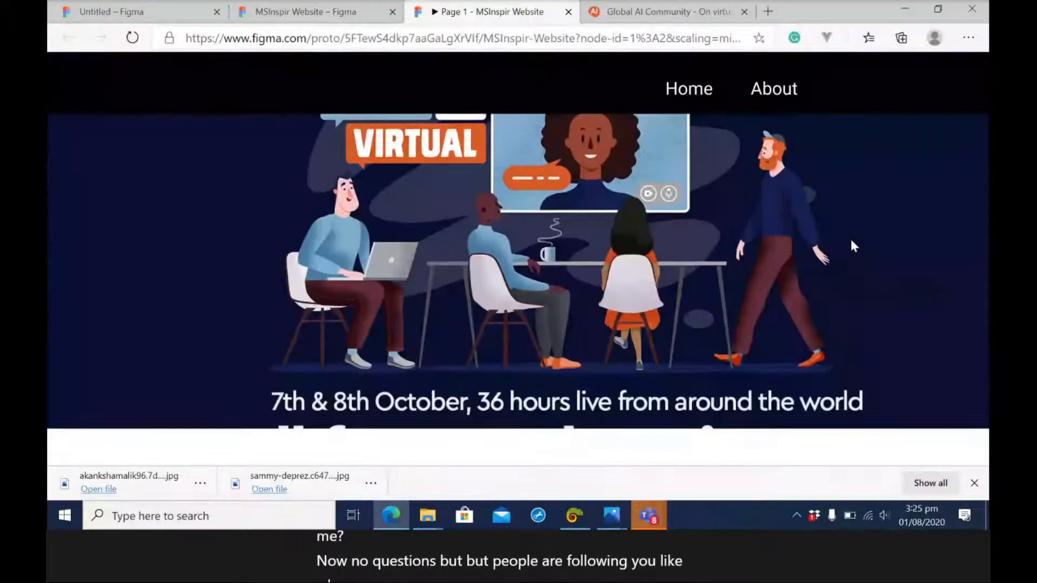
{"action": "scroll", "coordinate": [851, 246], "scroll_direction": "down", "scroll_amount": 6}
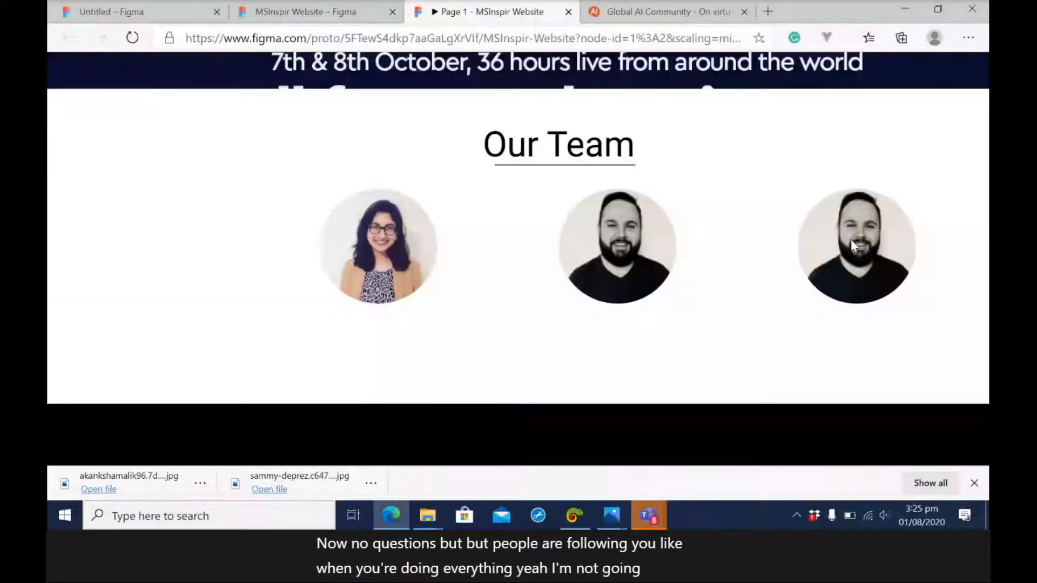
{"action": "scroll", "coordinate": [851, 246], "scroll_direction": "up", "scroll_amount": 5}
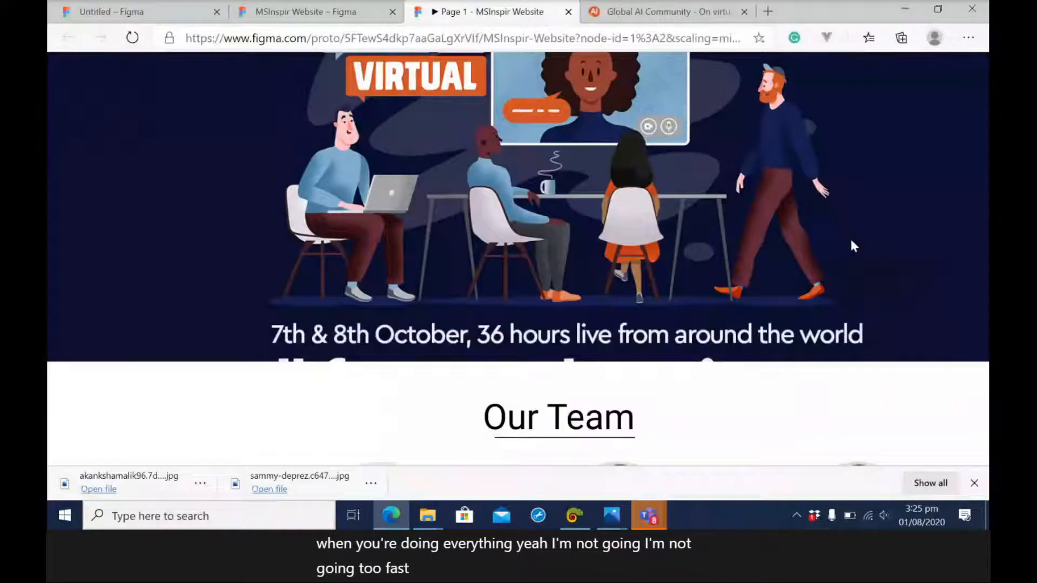
{"action": "scroll", "coordinate": [852, 246], "scroll_direction": "down", "scroll_amount": 5}
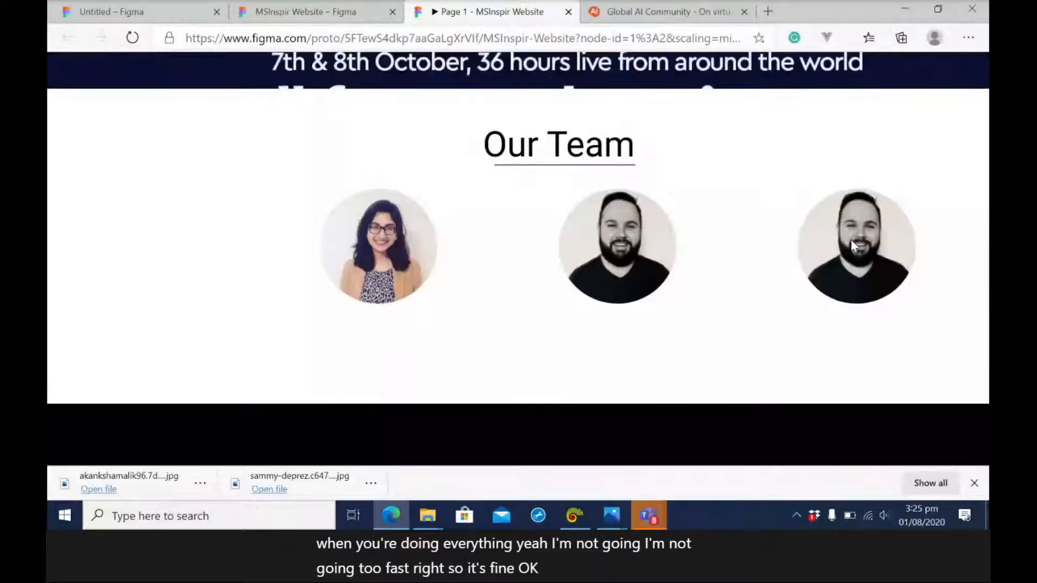
{"action": "scroll", "coordinate": [851, 241], "scroll_direction": "up", "scroll_amount": 6}
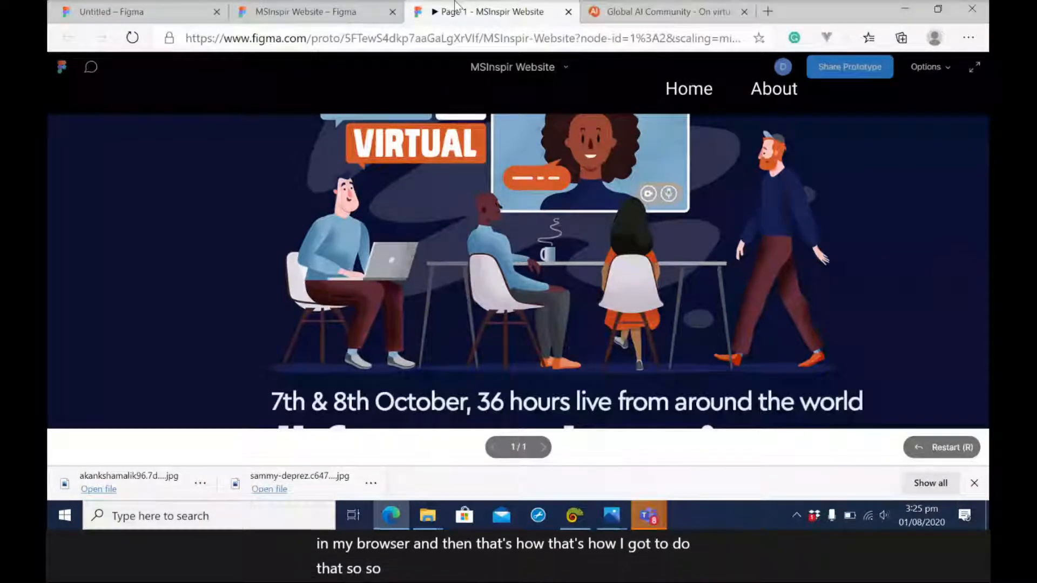
{"action": "left_click", "coordinate": [303, 11]}
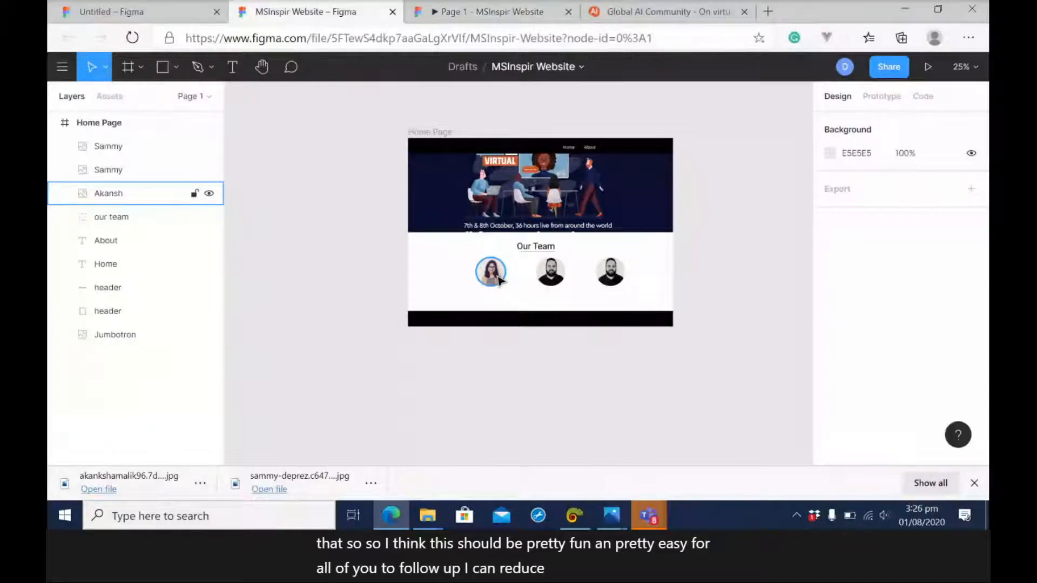
Check the size of the team photos and the space above the footer in the prototype preview.
{"action": "left_click", "coordinate": [508, 13]}
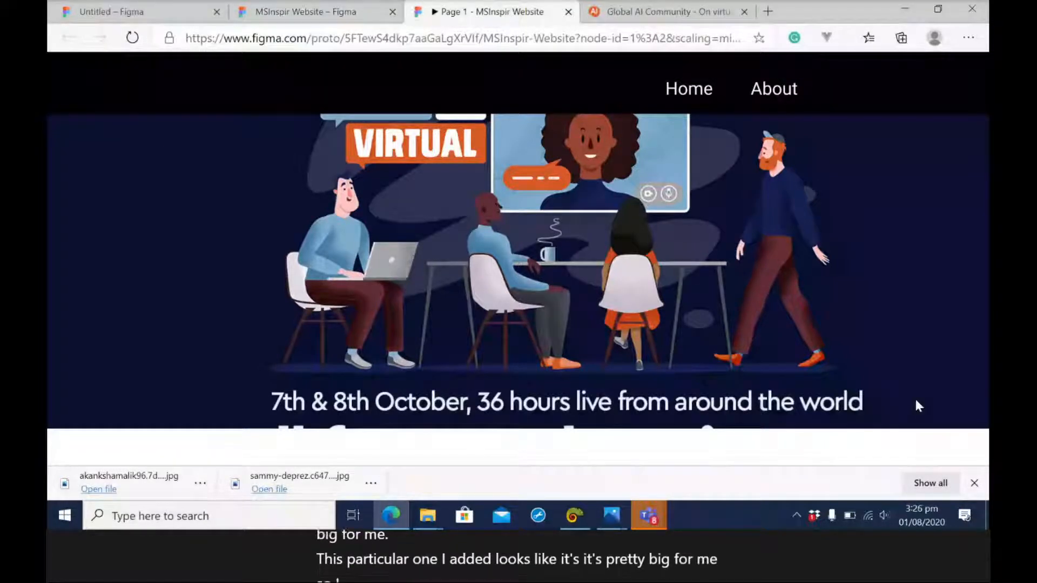
{"action": "scroll", "coordinate": [793, 331], "scroll_direction": "down", "scroll_amount": 5}
{"action": "scroll", "coordinate": [793, 335], "scroll_direction": "down", "scroll_amount": 1}
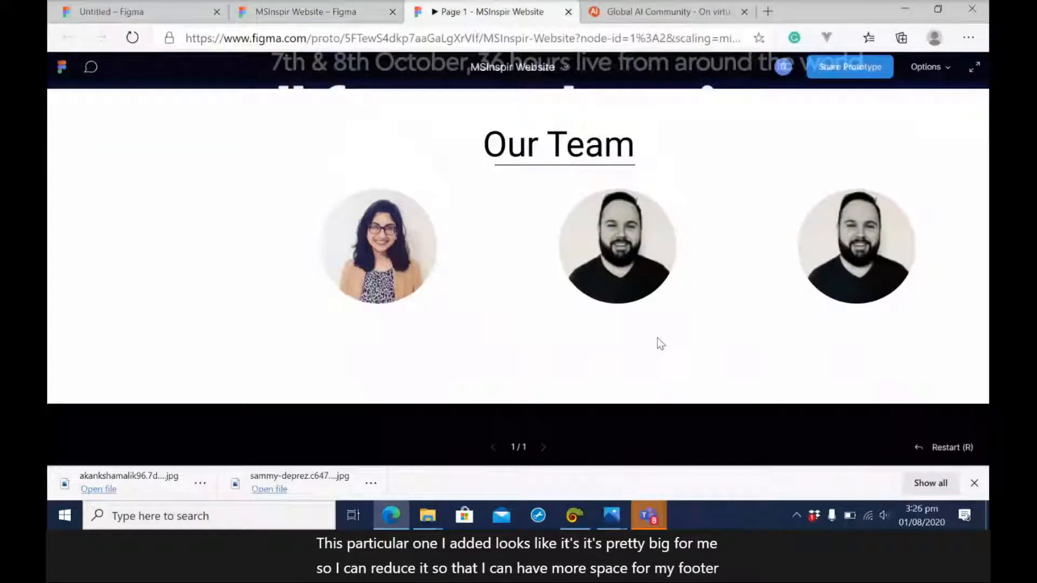
{"action": "scroll", "coordinate": [656, 338], "scroll_direction": "up", "scroll_amount": 3}
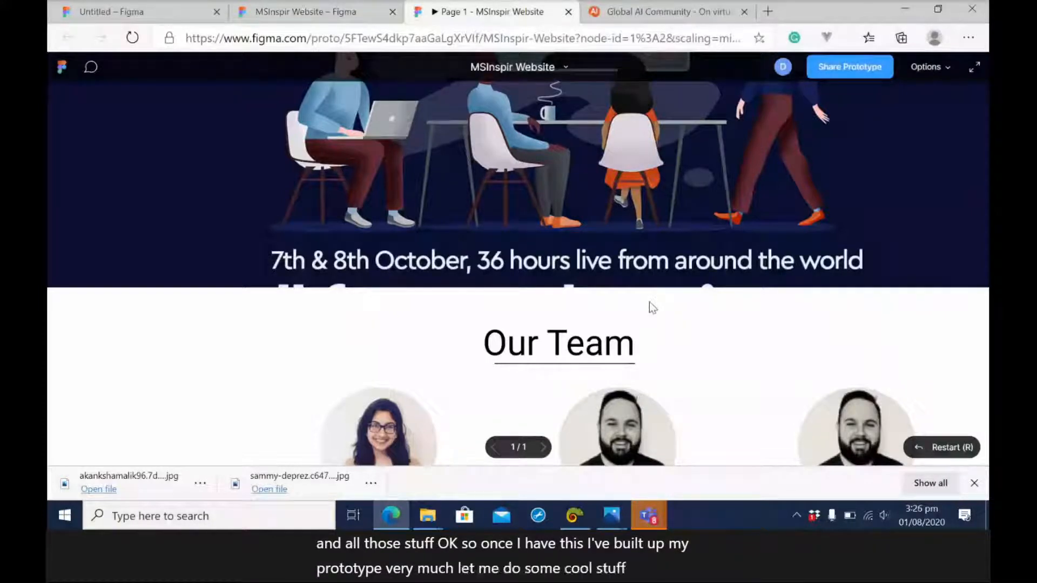
Return to the website design and draw an ellipse about 168 × 156 to the left of the woman's team photo.
{"action": "left_click", "coordinate": [305, 12]}
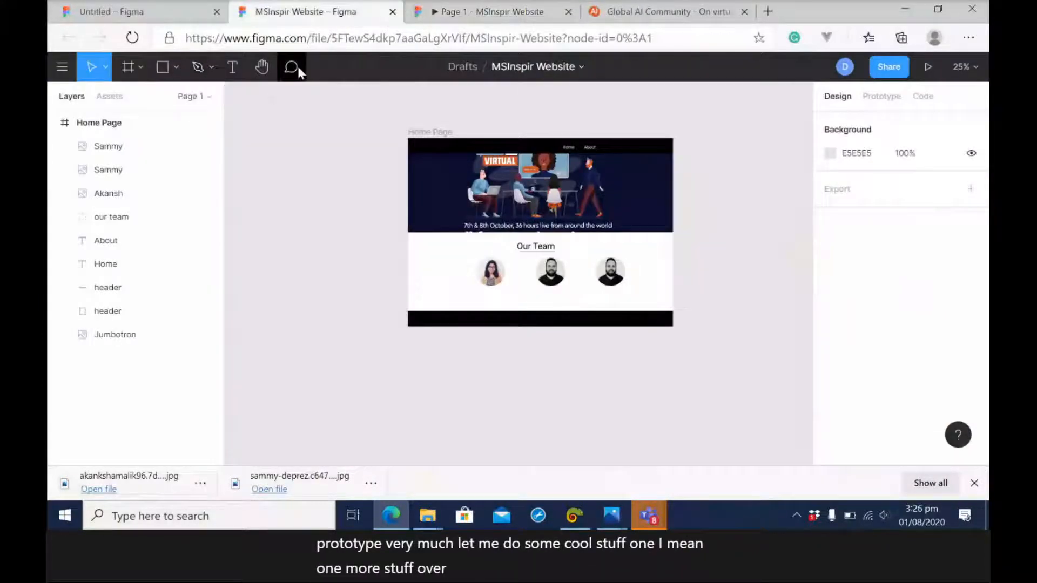
{"action": "left_click", "coordinate": [176, 69]}
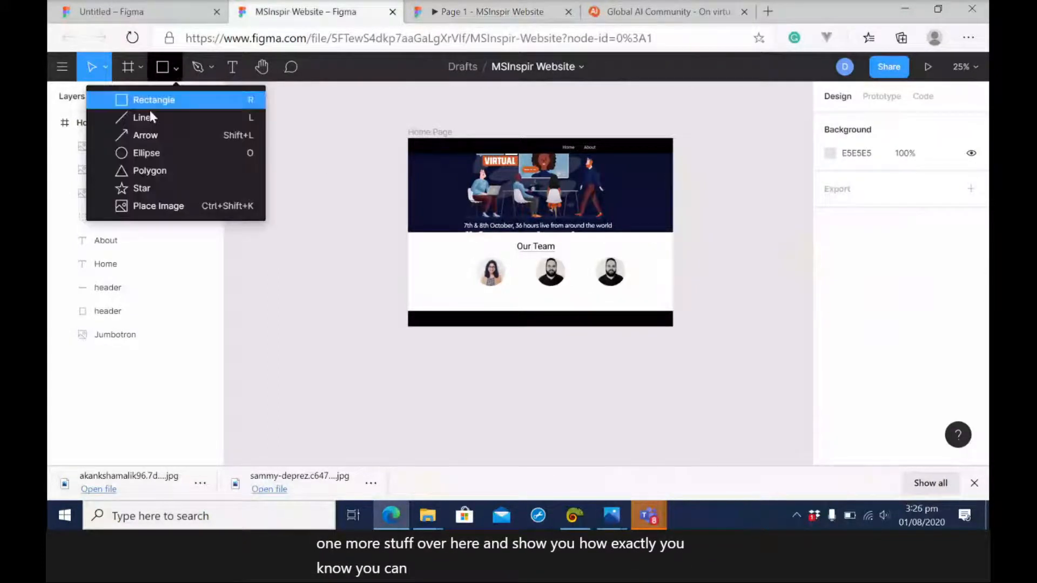
{"action": "left_click", "coordinate": [146, 155]}
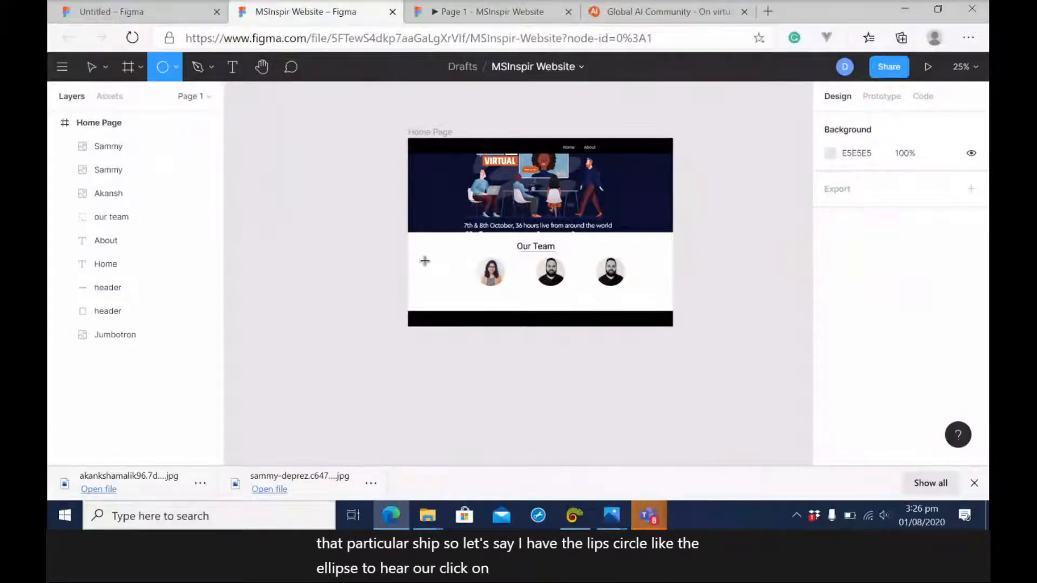
{"action": "left_click_drag", "start_coordinate": [420, 252], "coordinate": [452, 285]}
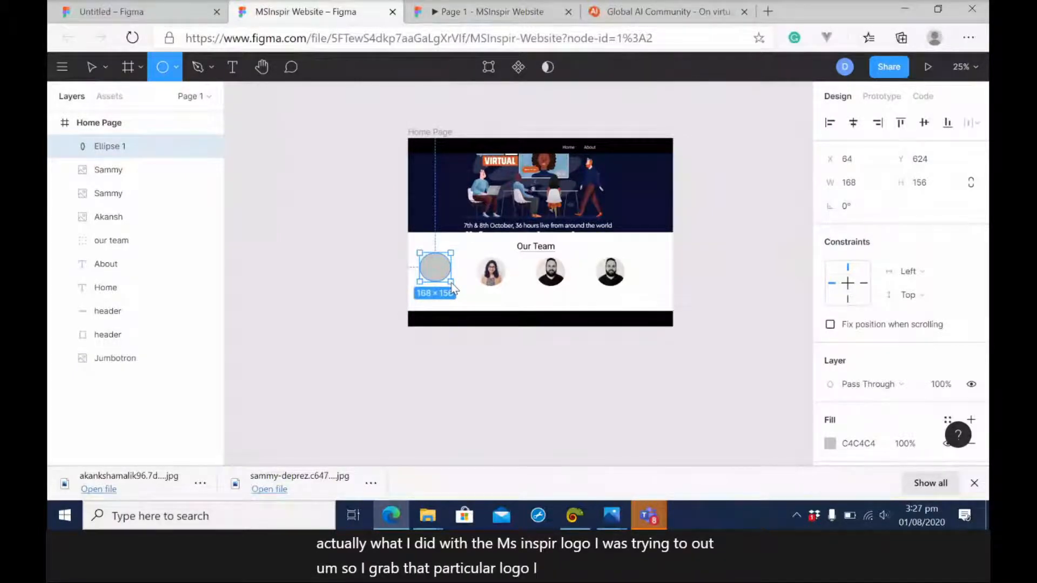
Edit the ellipse's vector points, pulling its bottom point up to about X 148, Y 652 to form an arch.
{"action": "key", "text": "v"}
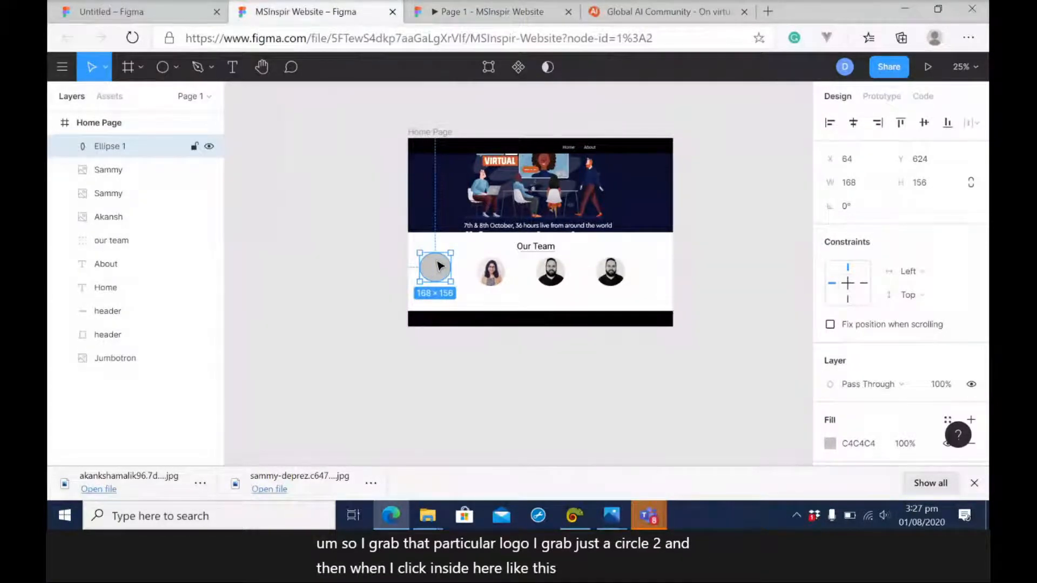
{"action": "double_click", "coordinate": [440, 267]}
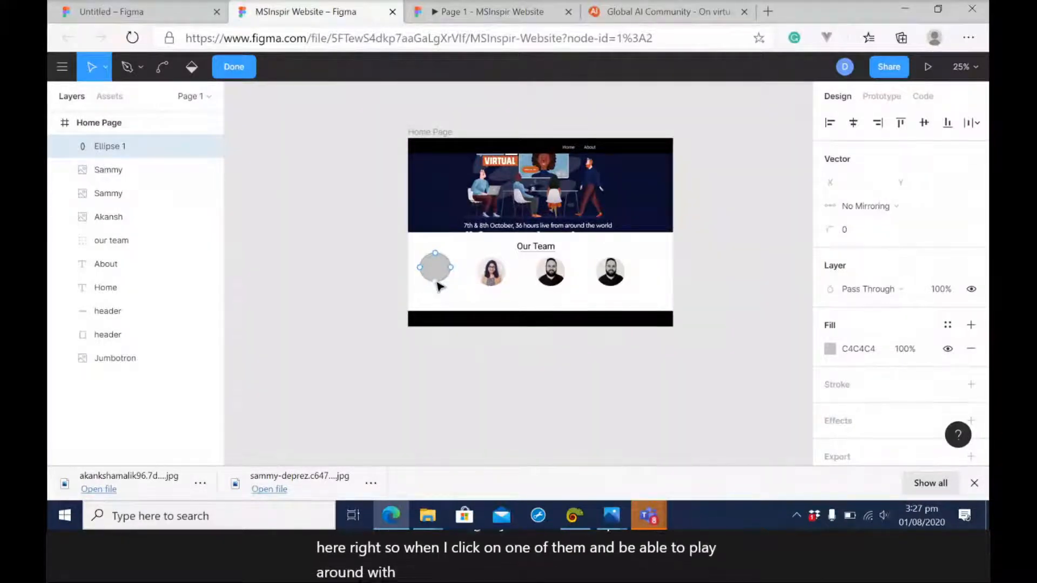
{"action": "left_click", "coordinate": [436, 282]}
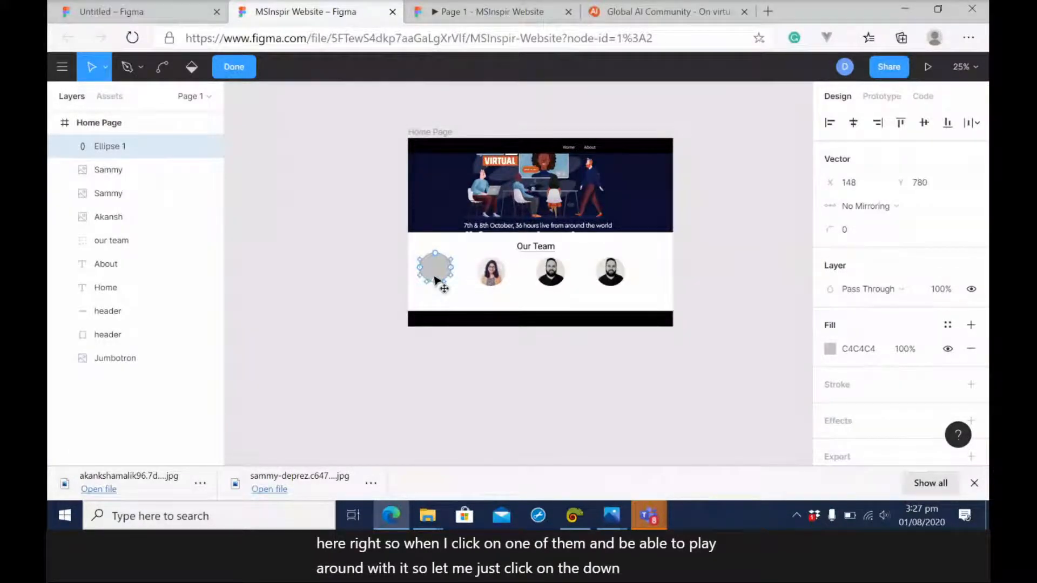
{"action": "left_click_drag", "start_coordinate": [436, 280], "coordinate": [438, 266]}
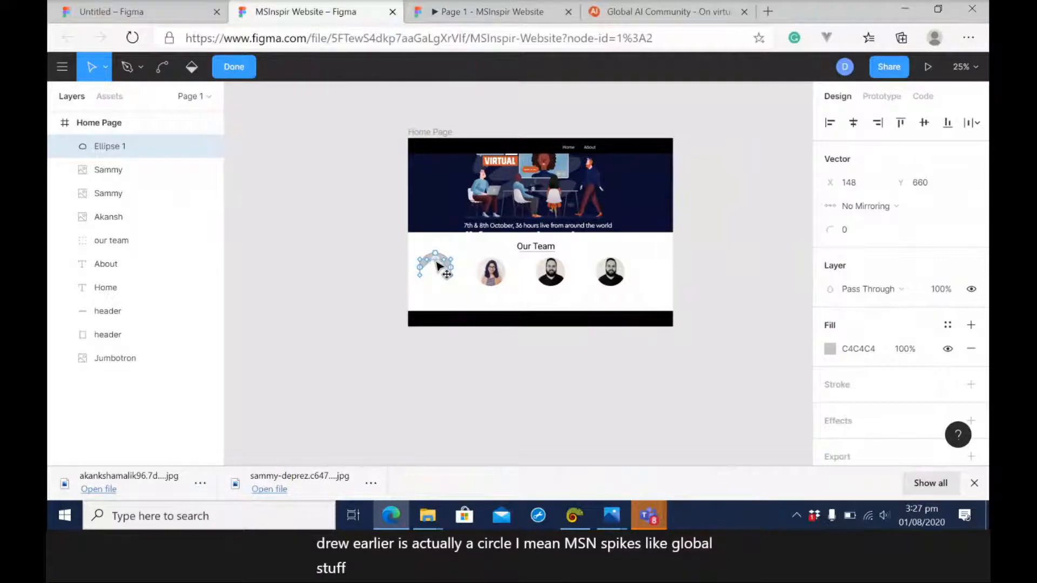
{"action": "left_click_drag", "start_coordinate": [438, 265], "coordinate": [438, 265]}
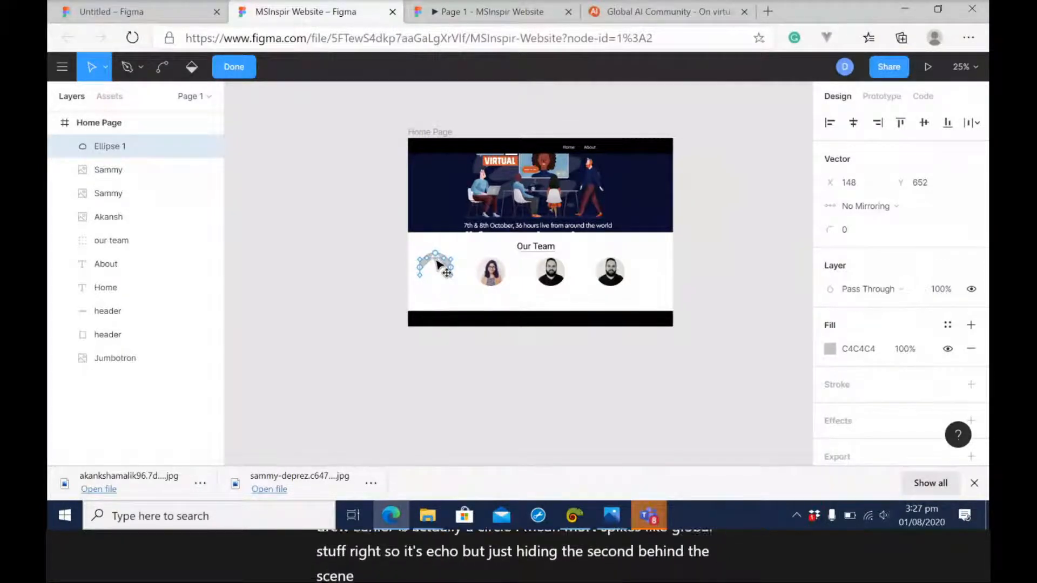
{"action": "left_click_drag", "start_coordinate": [438, 264], "coordinate": [438, 264]}
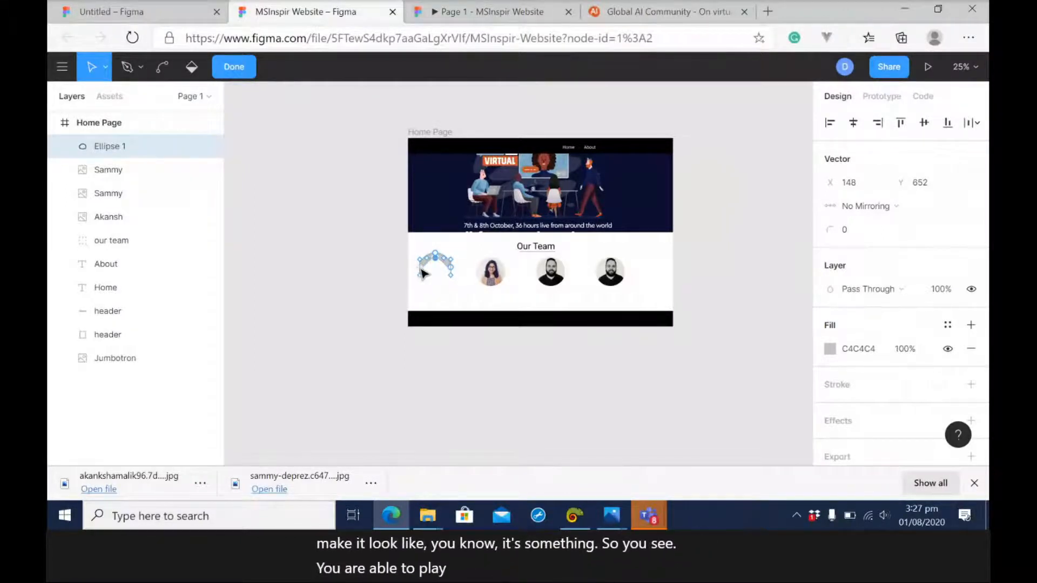
Move the arch's left point to about X 104, Y 652 and its right point down below it, finishing the vector edit.
{"action": "left_click_drag", "start_coordinate": [422, 274], "coordinate": [430, 263]}
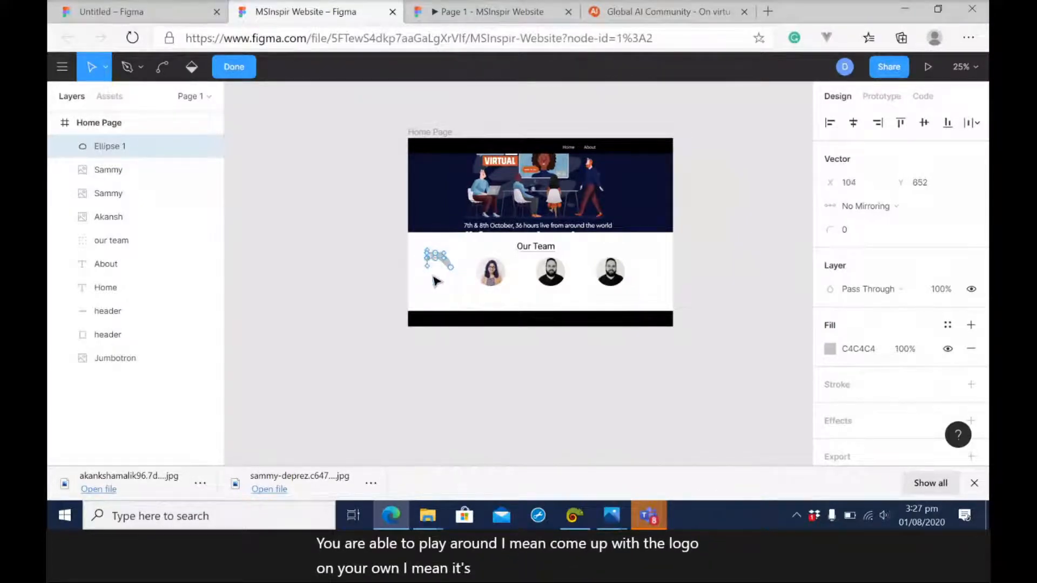
{"action": "left_click", "coordinate": [437, 280]}
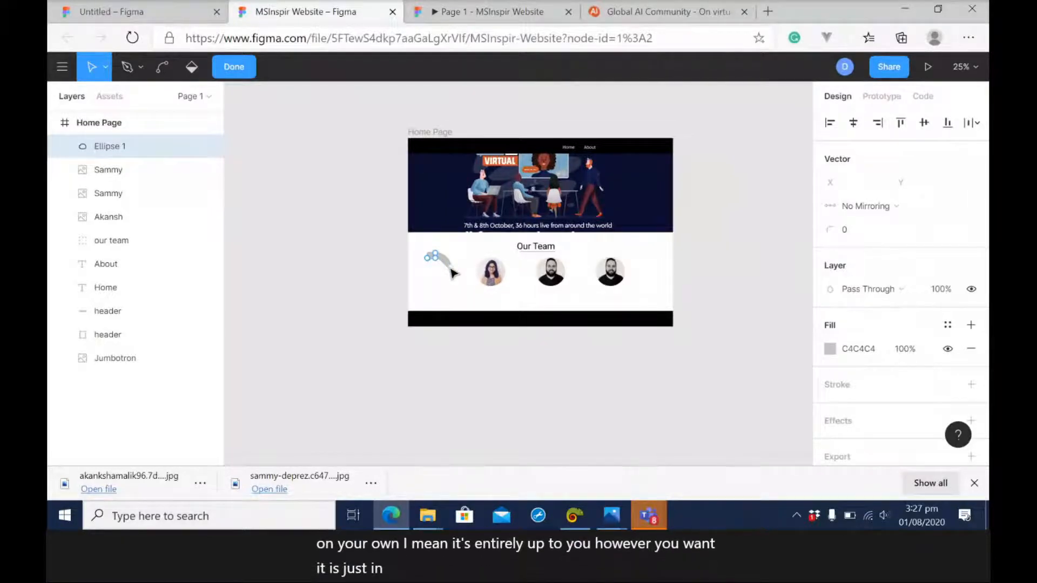
{"action": "left_click_drag", "start_coordinate": [450, 269], "coordinate": [431, 286]}
{"action": "left_click", "coordinate": [498, 378]}
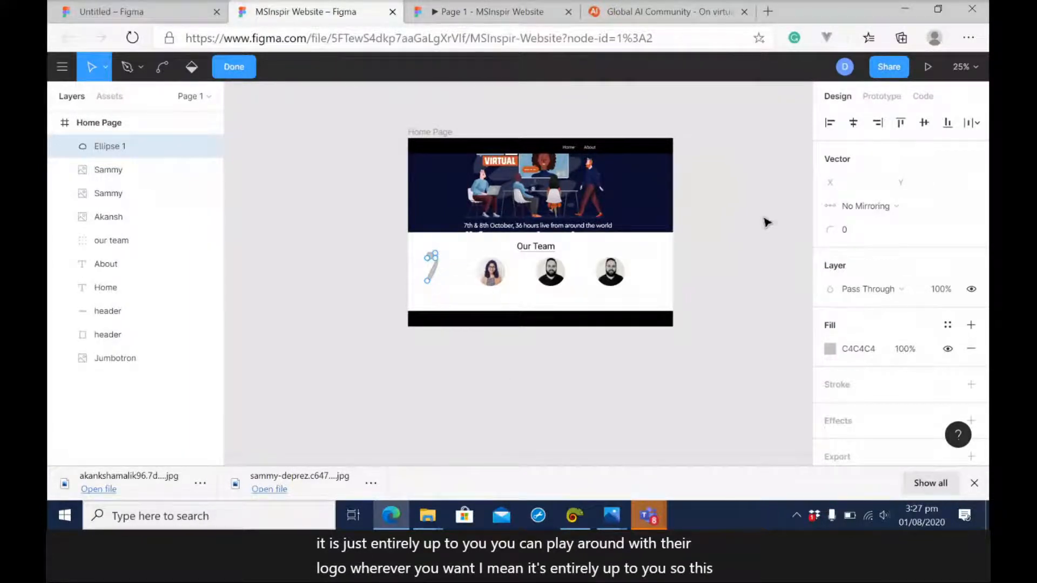
{"action": "key", "text": "Escape"}
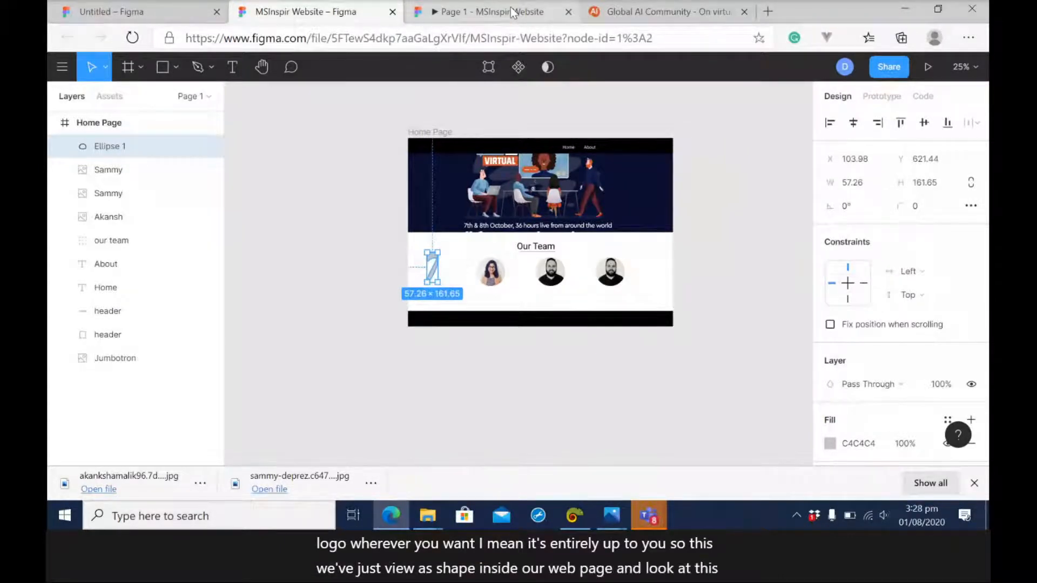
Check the reshaped ellipse beside the team photos in the prototype preview and delete it from the design.
{"action": "left_click", "coordinate": [512, 12]}
{"action": "scroll", "coordinate": [874, 273], "scroll_direction": "down", "scroll_amount": 3}
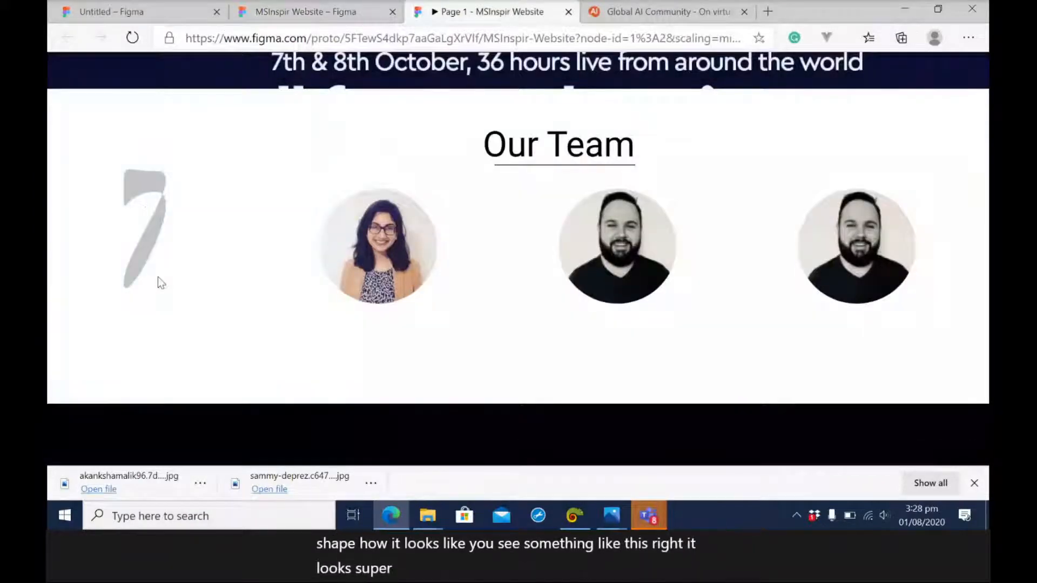
{"action": "left_click", "coordinate": [336, 11]}
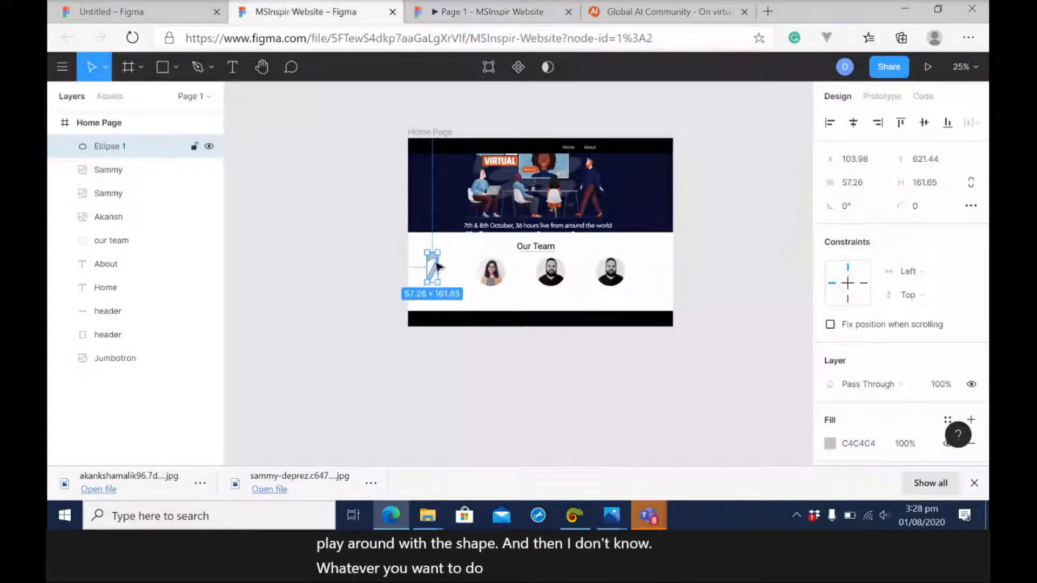
{"action": "key", "text": "Delete"}
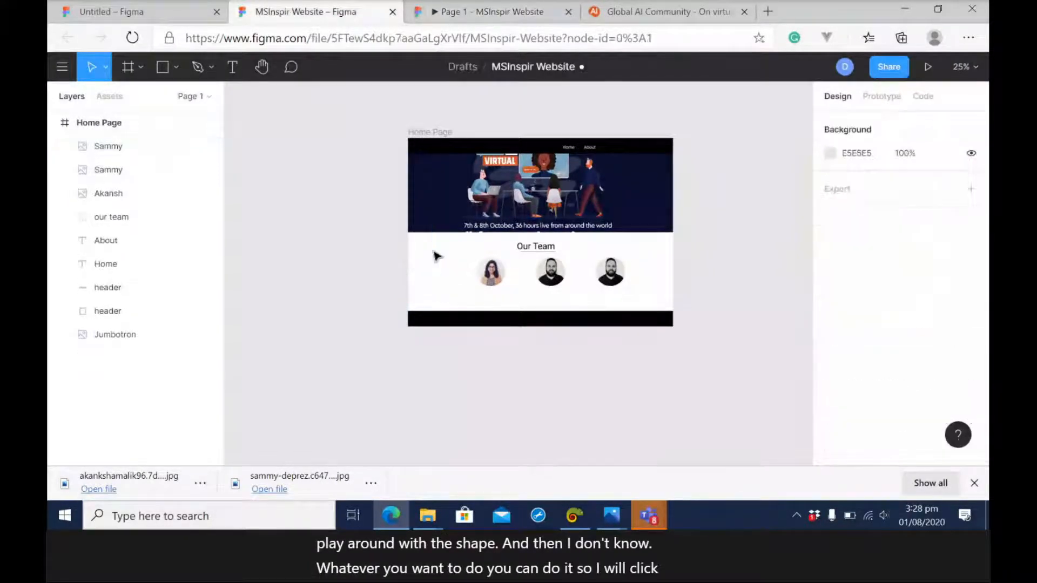
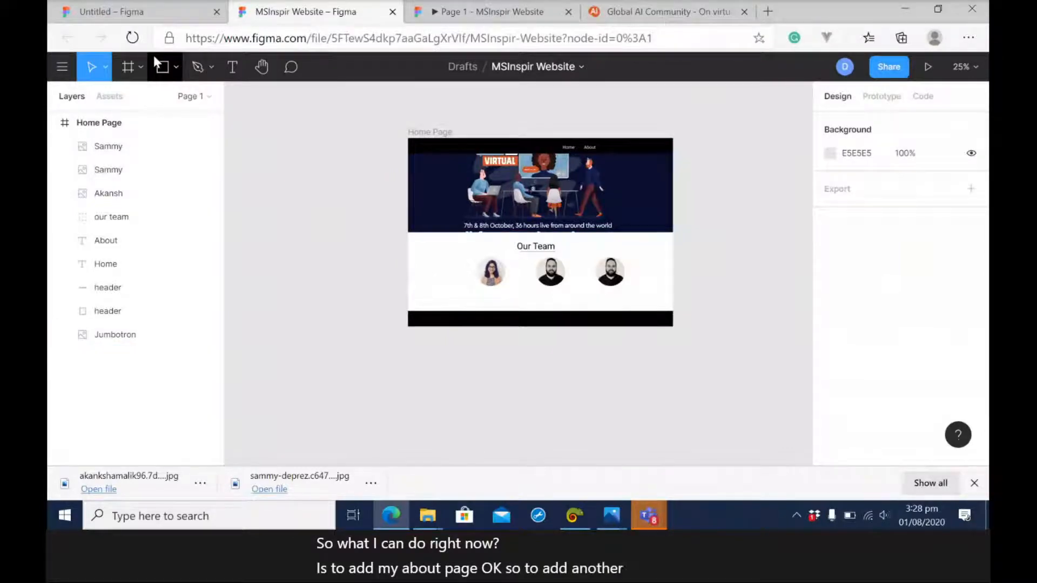
Look through the device frame presets and add a 1440 × 1024 Desktop frame beside the Home Page frame.
{"action": "left_click", "coordinate": [140, 67]}
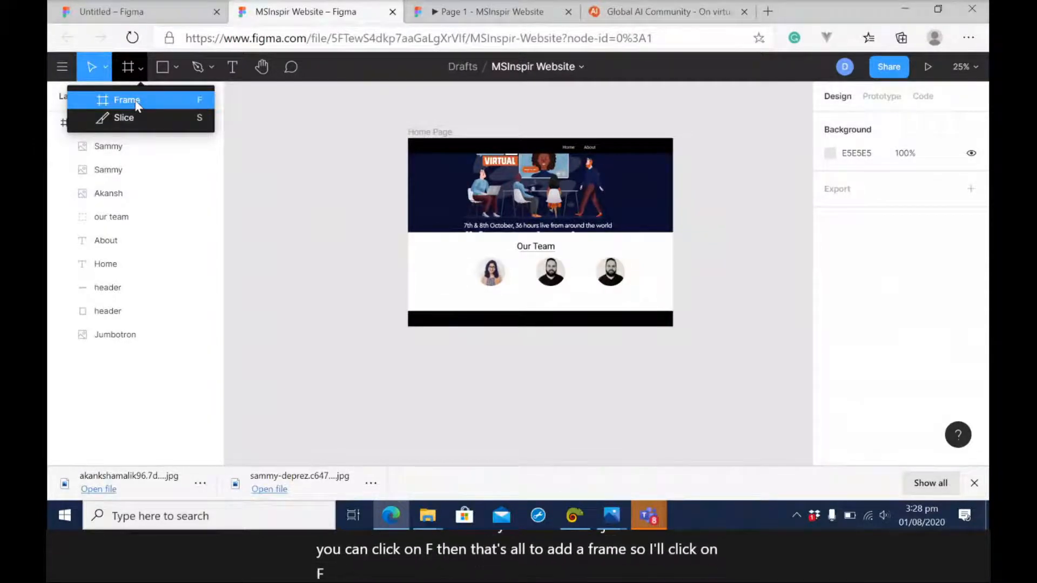
{"action": "left_click", "coordinate": [136, 104]}
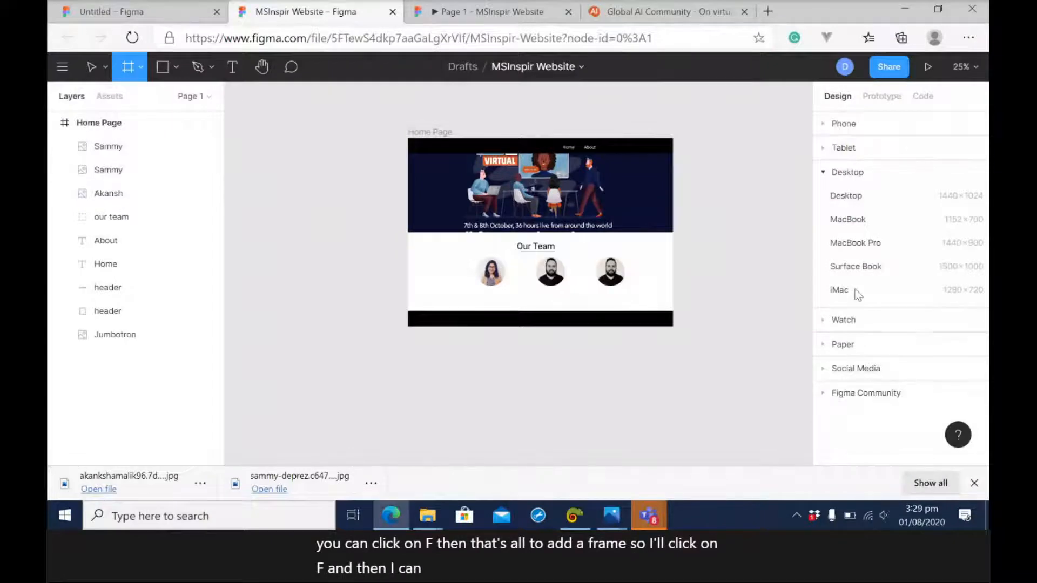
{"action": "left_click", "coordinate": [858, 123]}
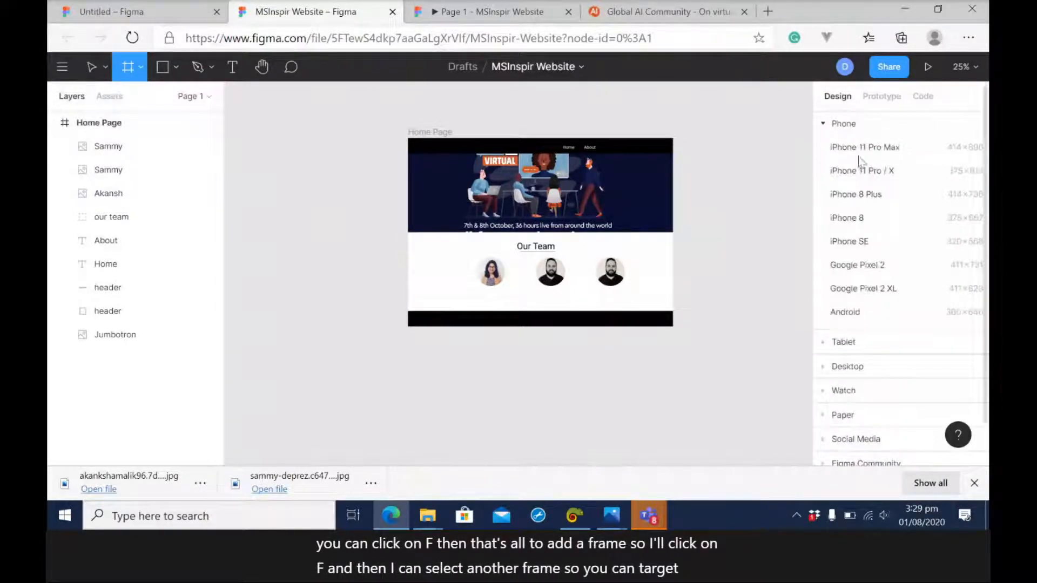
{"action": "left_click", "coordinate": [836, 125]}
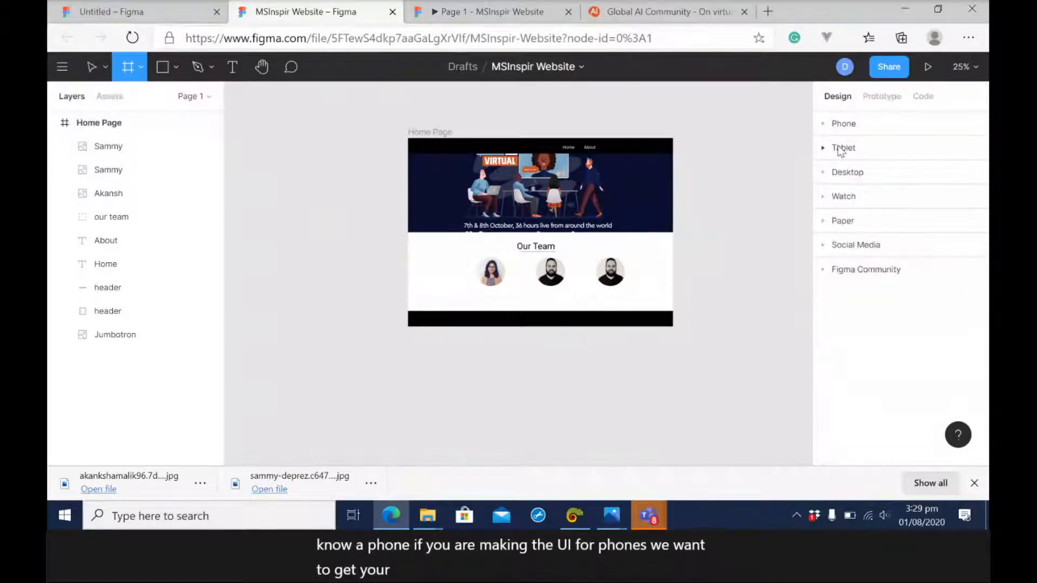
{"action": "left_click", "coordinate": [838, 148]}
{"action": "left_click", "coordinate": [838, 154]}
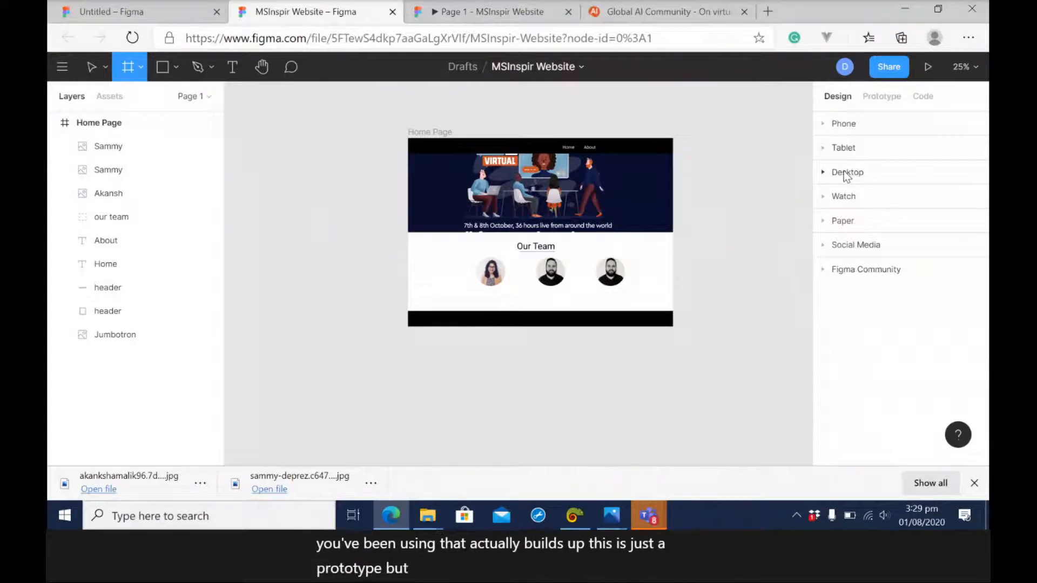
{"action": "left_click", "coordinate": [849, 176]}
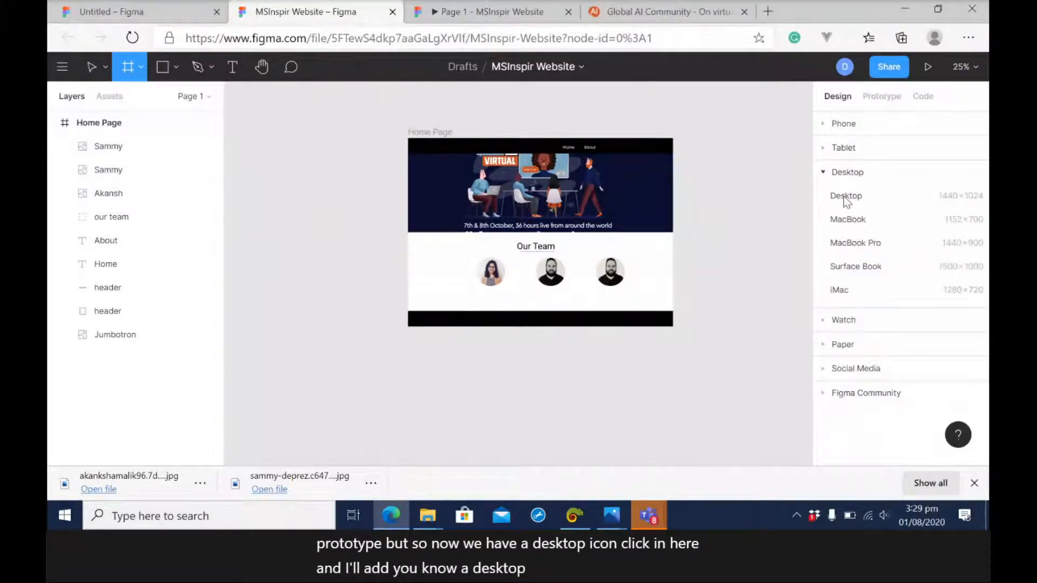
{"action": "left_click", "coordinate": [843, 196]}
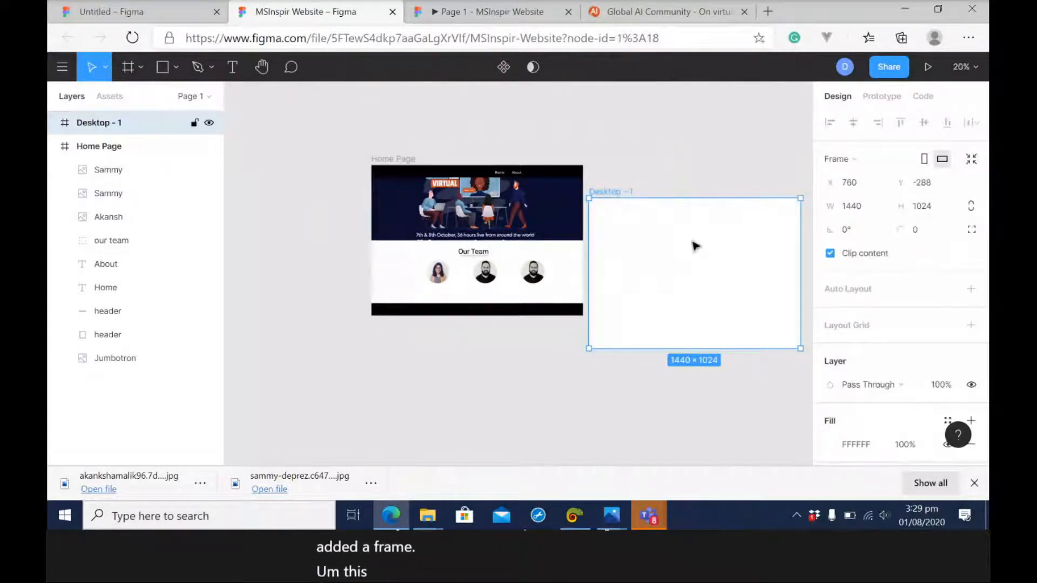
Rename the new desktop frame as About.
{"action": "key", "text": "ctrl+r"}
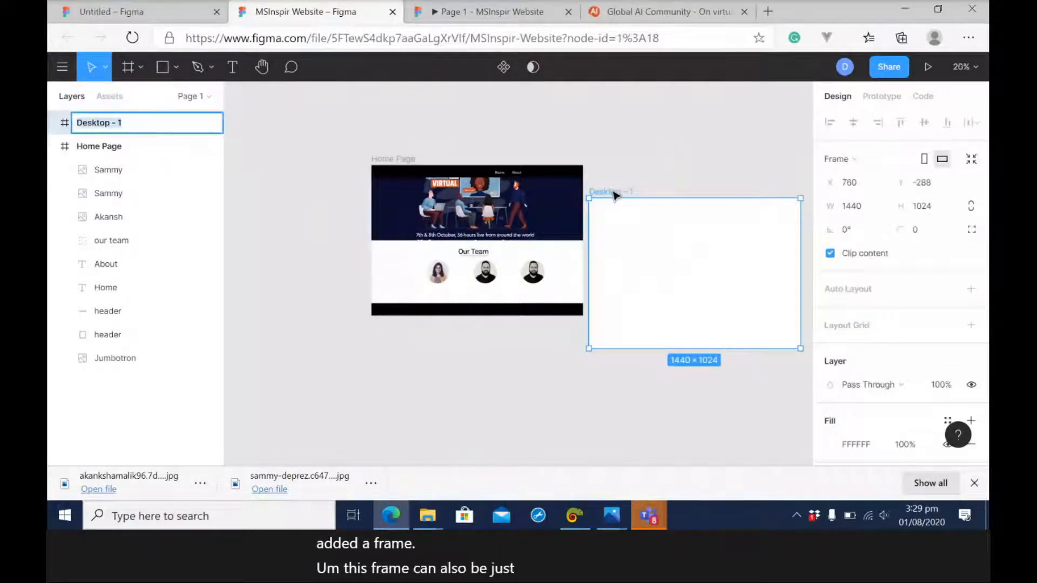
{"action": "type", "text": "About"}
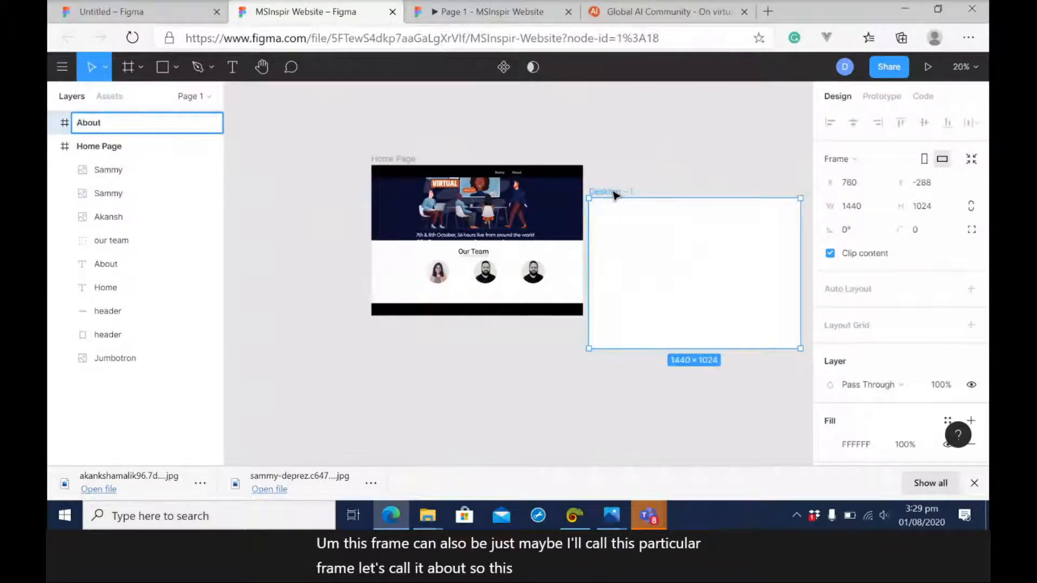
{"action": "key", "text": "Return"}
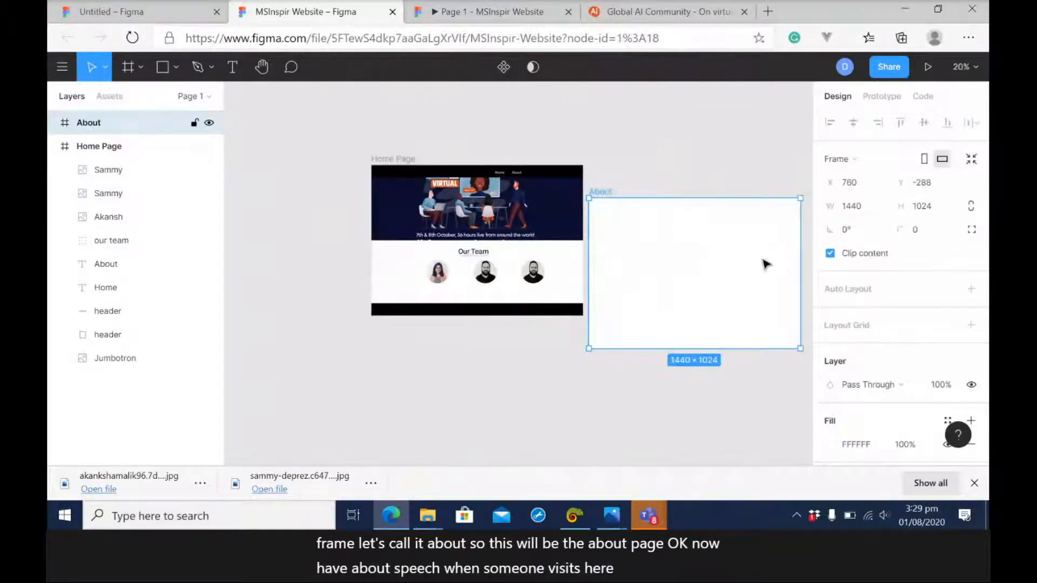
Add the text "About us" near the middle of the About frame.
{"action": "left_click", "coordinate": [233, 67]}
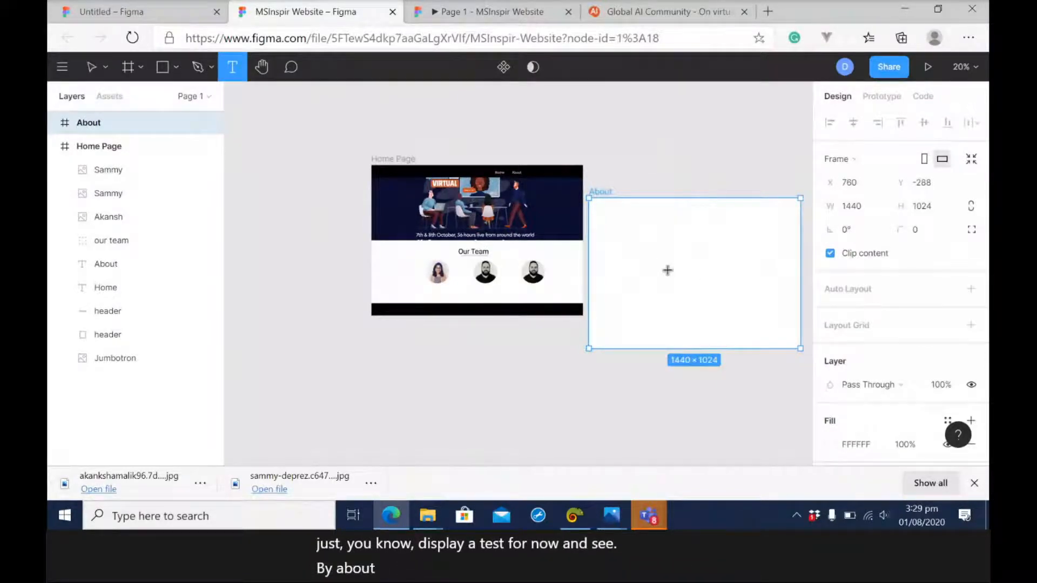
{"action": "left_click", "coordinate": [667, 270]}
{"action": "type", "text": "About us"}
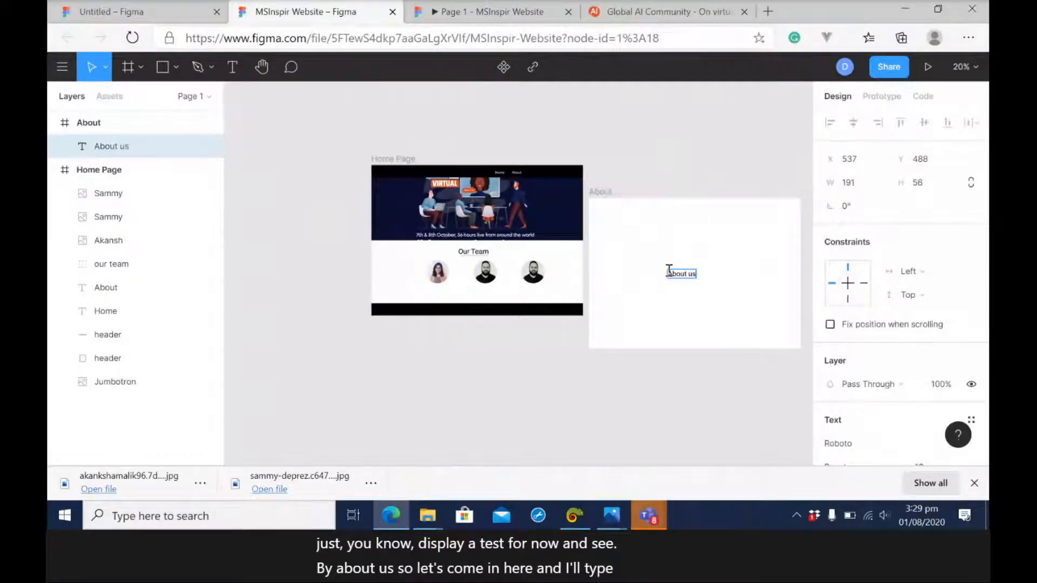
{"action": "key", "text": "Escape"}
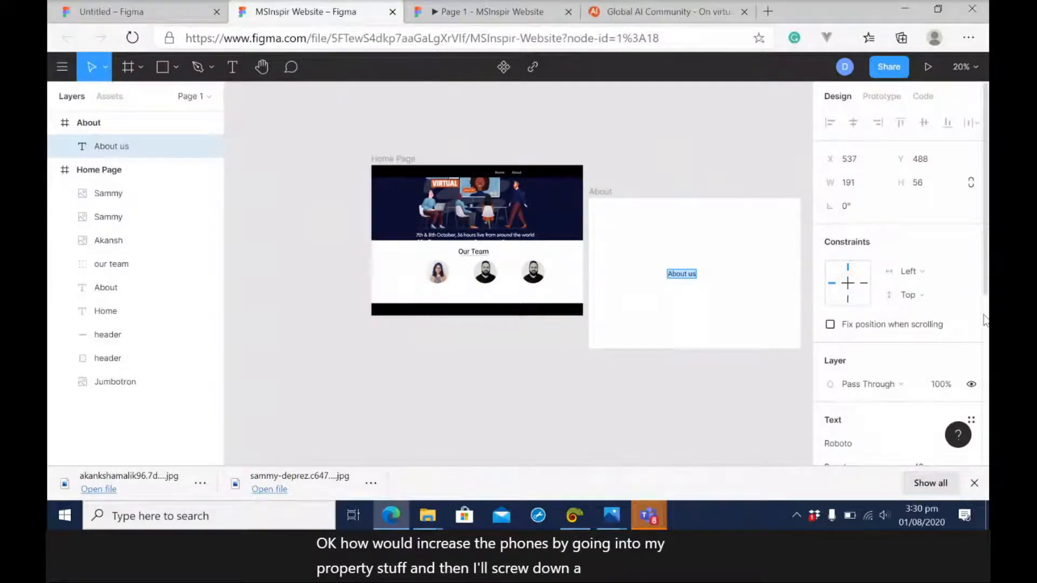
Set the "About us" text's font weight to Bold and finish the text edit.
{"action": "scroll", "coordinate": [984, 320], "scroll_direction": "down", "scroll_amount": 4}
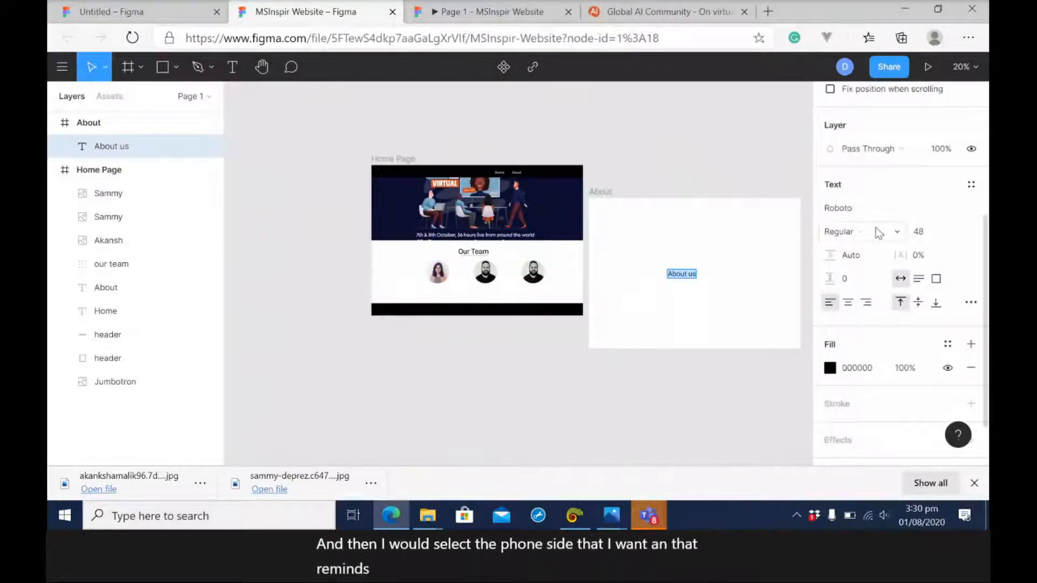
{"action": "left_click", "coordinate": [905, 232]}
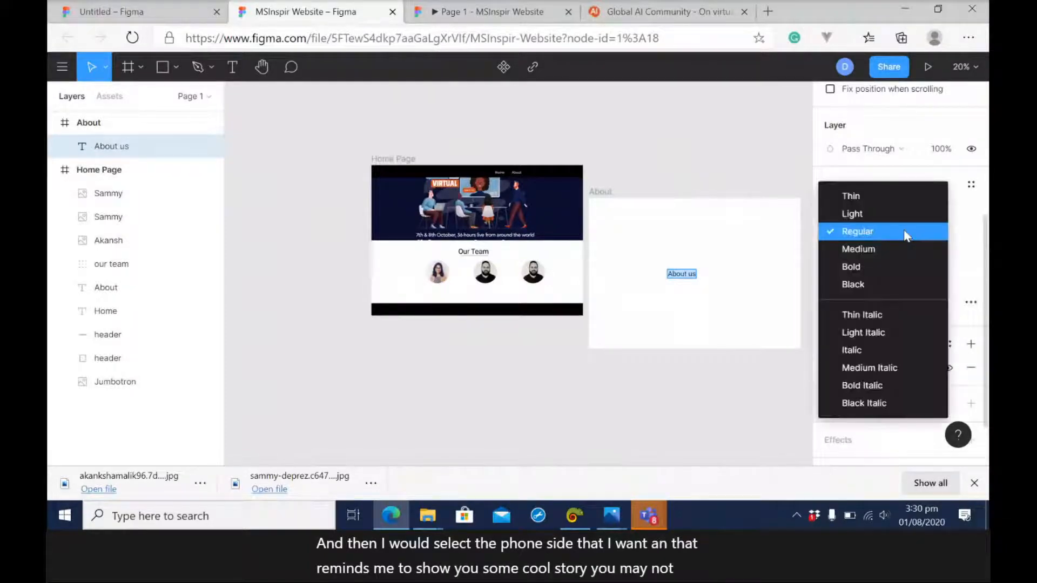
{"action": "left_click", "coordinate": [863, 261]}
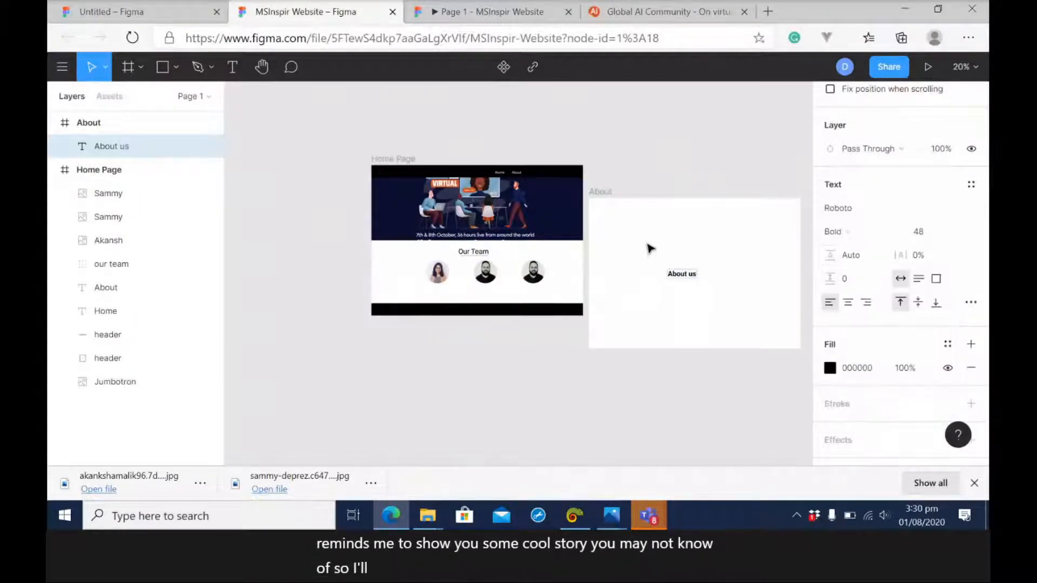
{"action": "left_click", "coordinate": [721, 385]}
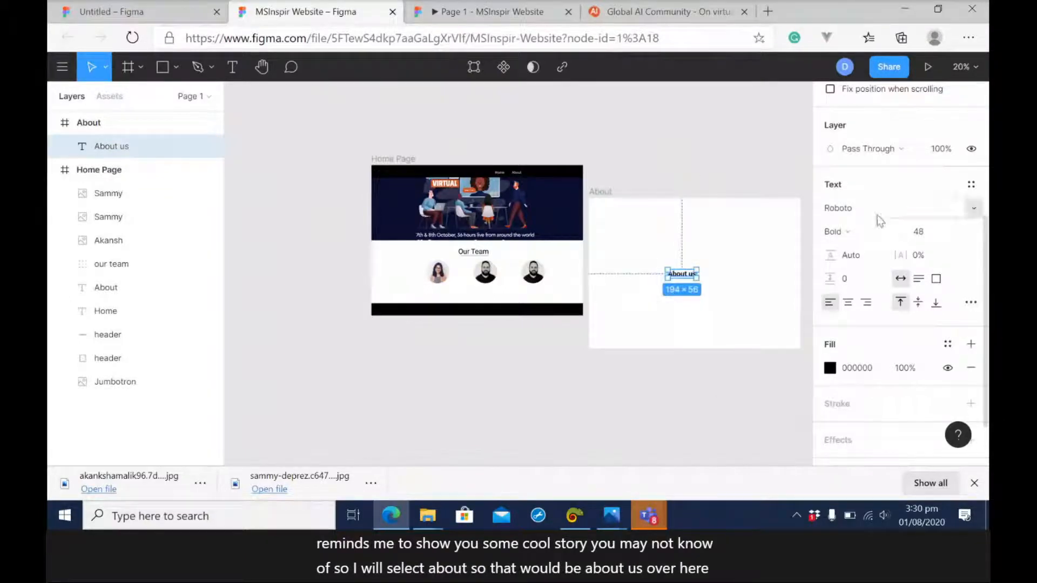
Examine the available font families for the "About us" text, checking those starting with G, and leave the font unchanged.
{"action": "left_click", "coordinate": [976, 208]}
{"action": "scroll", "coordinate": [963, 196], "scroll_direction": "up", "scroll_amount": 1}
{"action": "scroll", "coordinate": [966, 202], "scroll_direction": "up", "scroll_amount": 15}
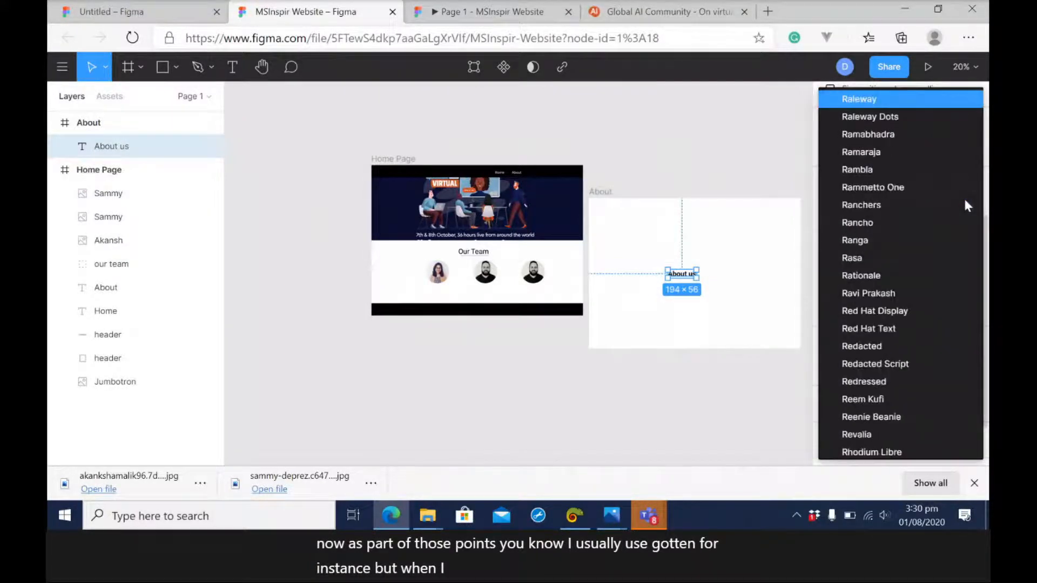
{"action": "scroll", "coordinate": [966, 206], "scroll_direction": "up", "scroll_amount": 20}
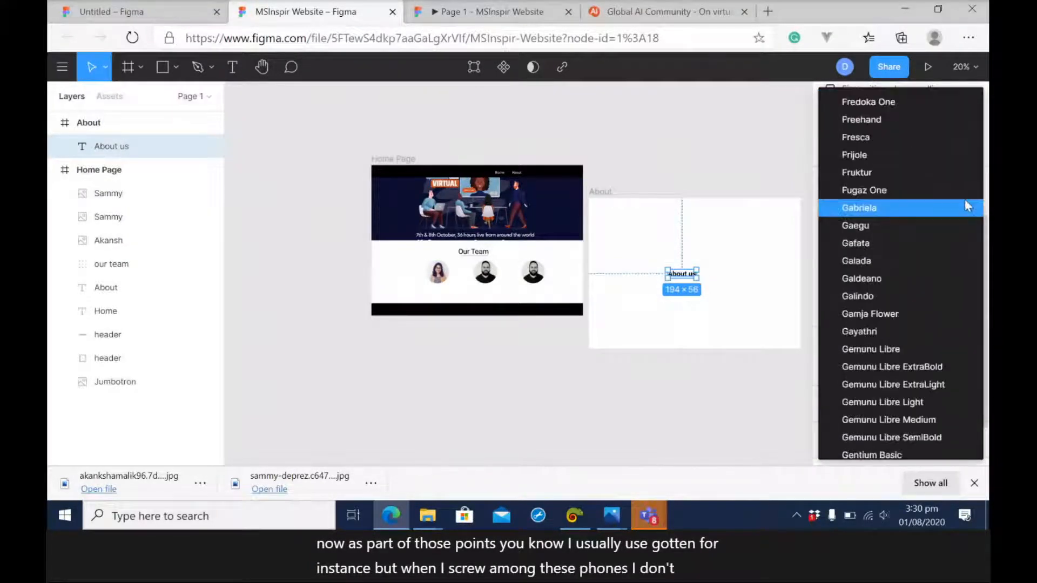
{"action": "key", "text": "Down"}
{"action": "key", "text": "Down"}
{"action": "key", "text": "Down"}
{"action": "key", "text": "Down"}
{"action": "key", "text": "Down"}
{"action": "key", "text": "Down"}
{"action": "key", "text": "Down"}
{"action": "key", "text": "Down"}
{"action": "key", "text": "Down"}
{"action": "key", "text": "Down"}
{"action": "key", "text": "Down"}
{"action": "key", "text": "Down"}
{"action": "key", "text": "Down"}
{"action": "key", "text": "Down"}
{"action": "key", "text": "Down"}
{"action": "key", "text": "Down"}
{"action": "key", "text": "Down"}
{"action": "key", "text": "Down"}
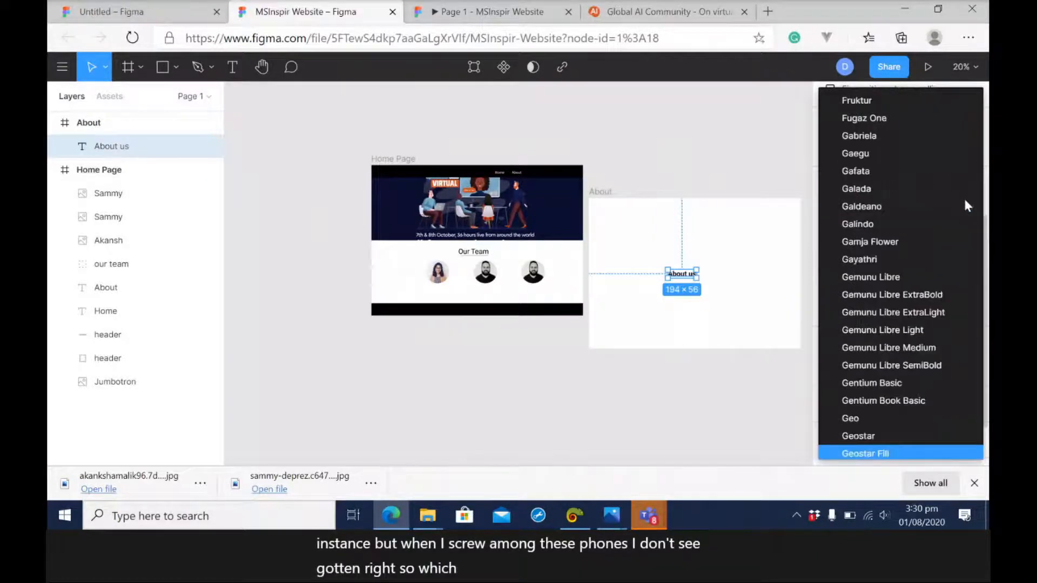
{"action": "key", "text": "Down"}
{"action": "key", "text": "Down"}
{"action": "key", "text": "Down"}
{"action": "key", "text": "Down"}
{"action": "key", "text": "Down"}
{"action": "key", "text": "Down"}
{"action": "key", "text": "Down"}
{"action": "key", "text": "Down"}
{"action": "key", "text": "Down"}
{"action": "key", "text": "Down"}
{"action": "key", "text": "Down"}
{"action": "key", "text": "Down"}
{"action": "key", "text": "Down"}
{"action": "key", "text": "Down"}
{"action": "key", "text": "Down"}
{"action": "key", "text": "Down"}
{"action": "key", "text": "Down"}
{"action": "key", "text": "Down"}
{"action": "key", "text": "Down"}
{"action": "key", "text": "Down"}
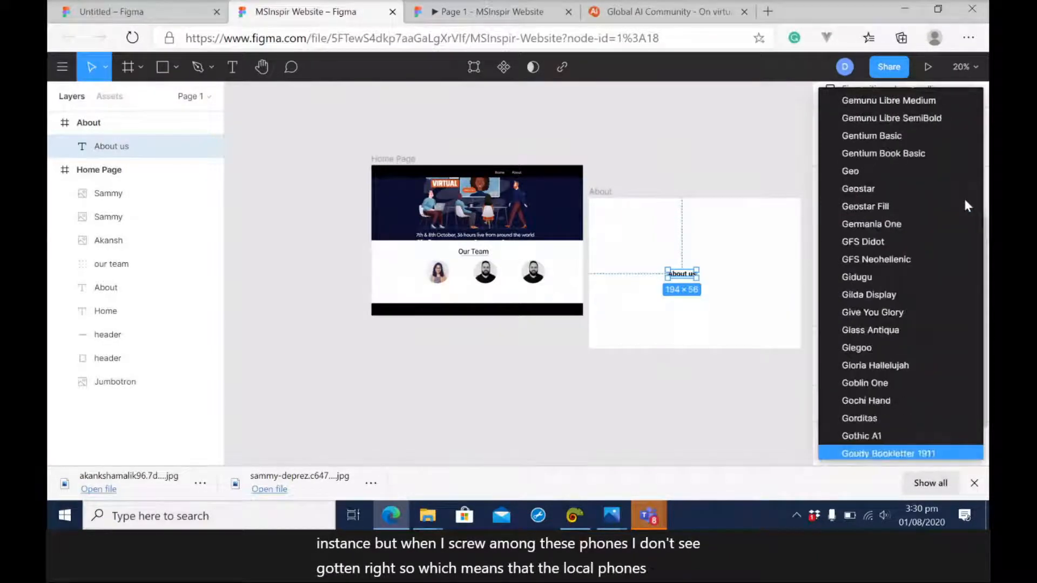
{"action": "key", "text": "Down"}
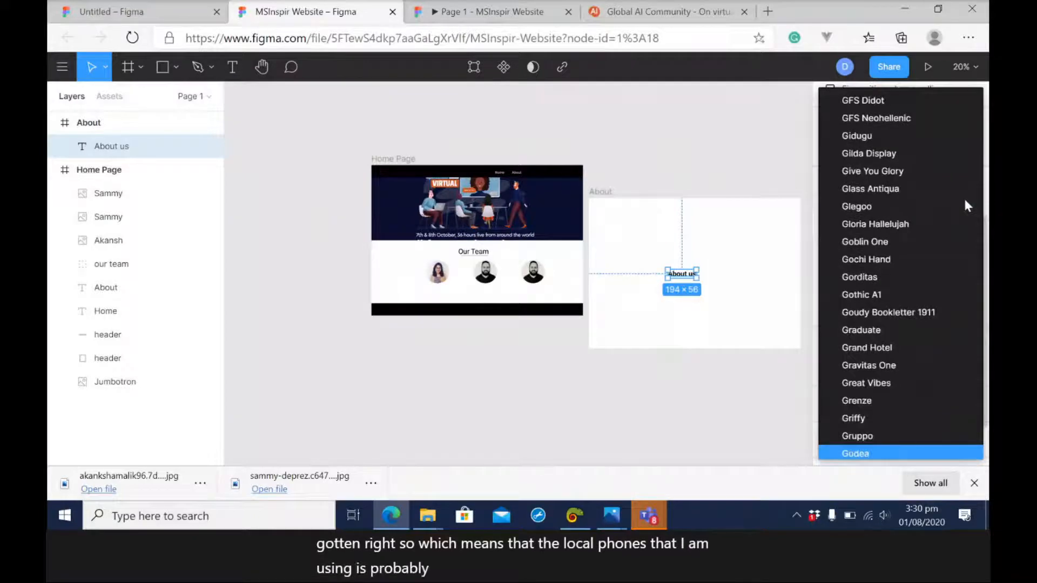
{"action": "key", "text": "Down"}
{"action": "key", "text": "Down"}
{"action": "key", "text": "Down"}
{"action": "key", "text": "Down"}
{"action": "key", "text": "Down"}
{"action": "key", "text": "Down"}
{"action": "key", "text": "Down"}
{"action": "key", "text": "Down"}
{"action": "key", "text": "Down"}
{"action": "key", "text": "Down"}
{"action": "key", "text": "Down"}
{"action": "key", "text": "Down"}
{"action": "key", "text": "Down"}
{"action": "key", "text": "Down"}
{"action": "key", "text": "Down"}
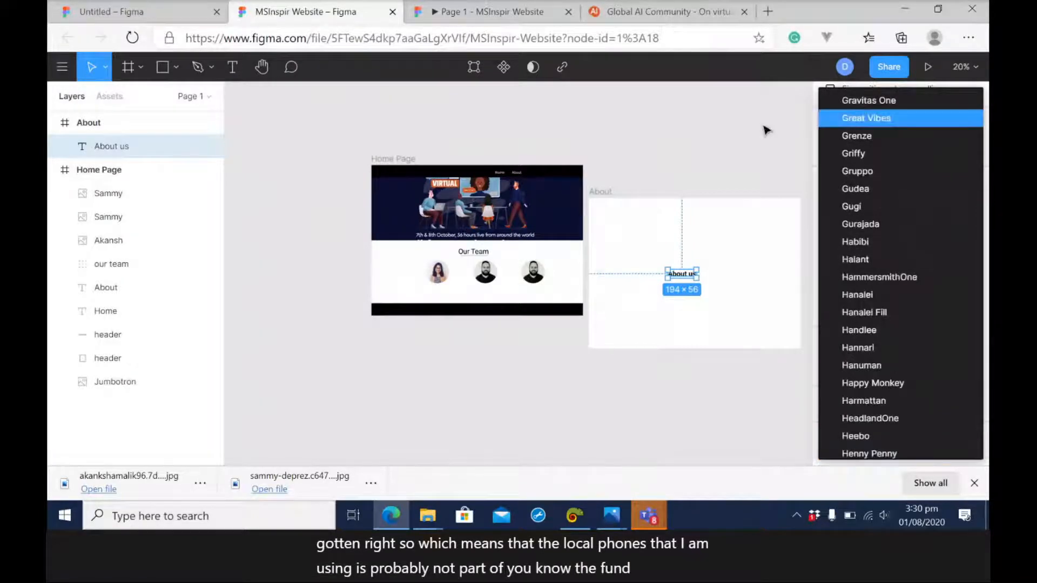
{"action": "left_click", "coordinate": [764, 128]}
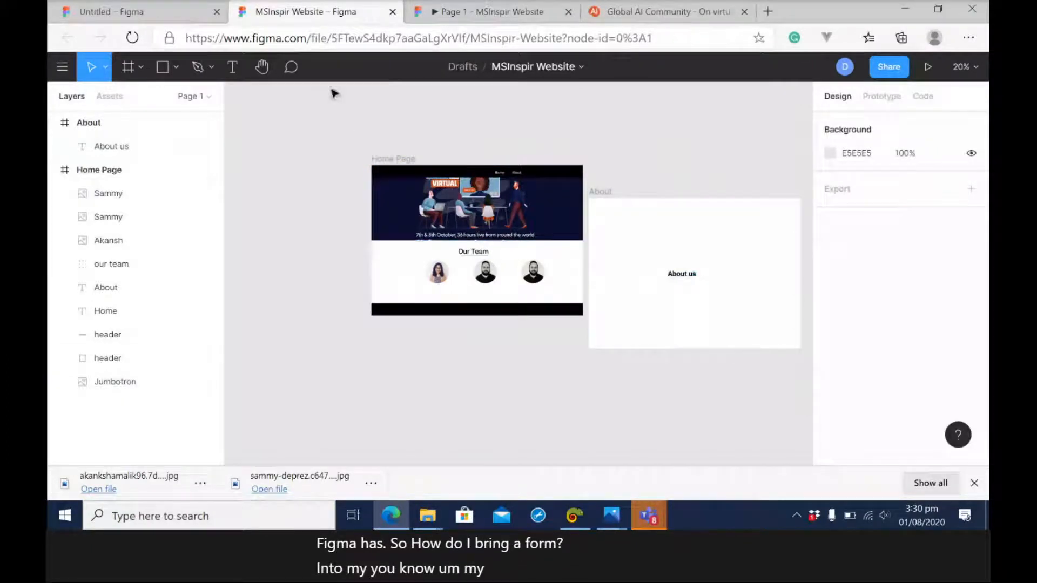
Open the account settings and go to the Fonts section with the local fonts installer download.
{"action": "left_click", "coordinate": [62, 67]}
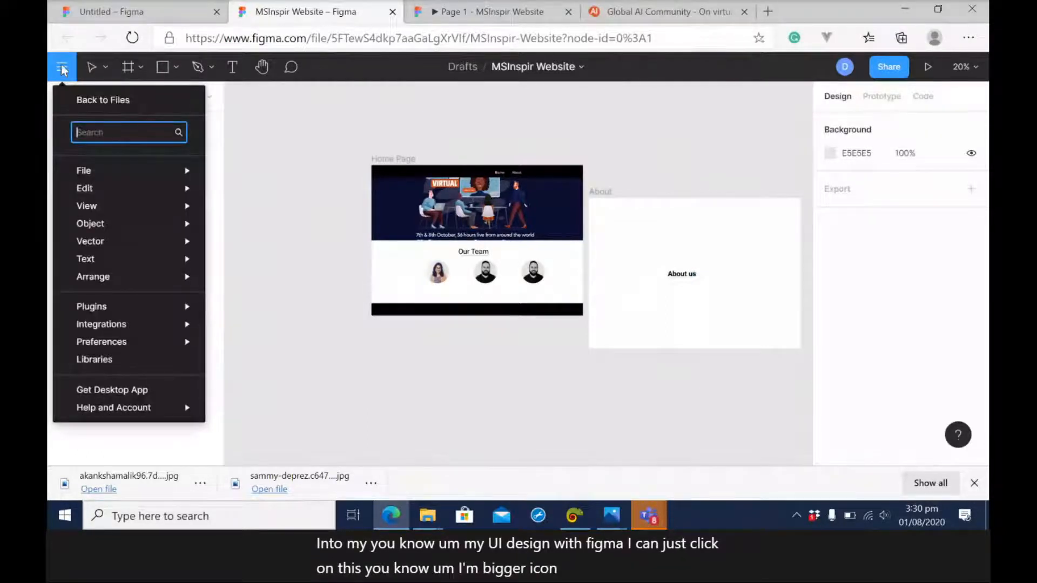
{"action": "mouse_move", "coordinate": [92, 208]}
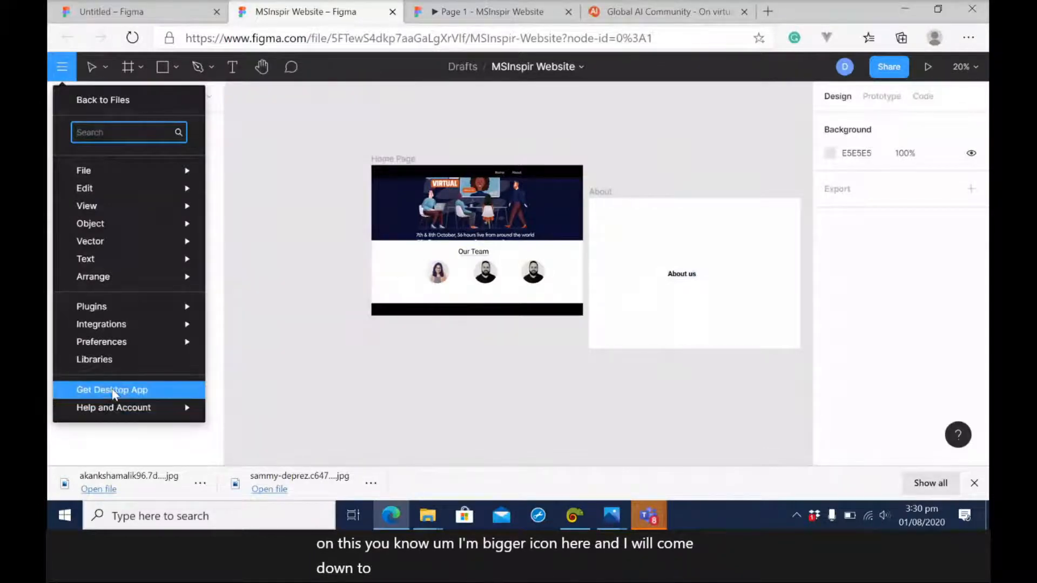
{"action": "mouse_move", "coordinate": [113, 407]}
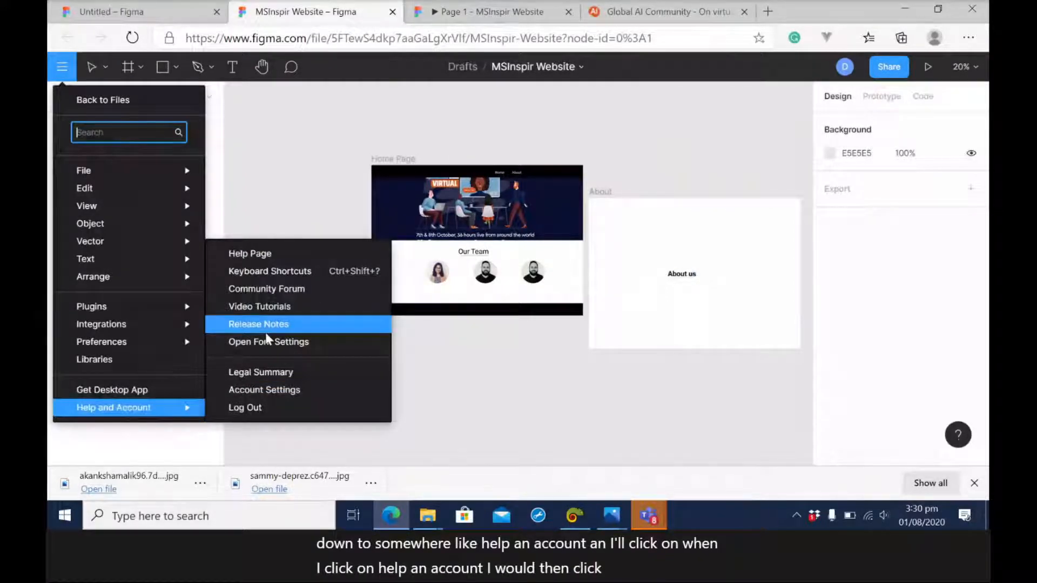
{"action": "left_click", "coordinate": [269, 391]}
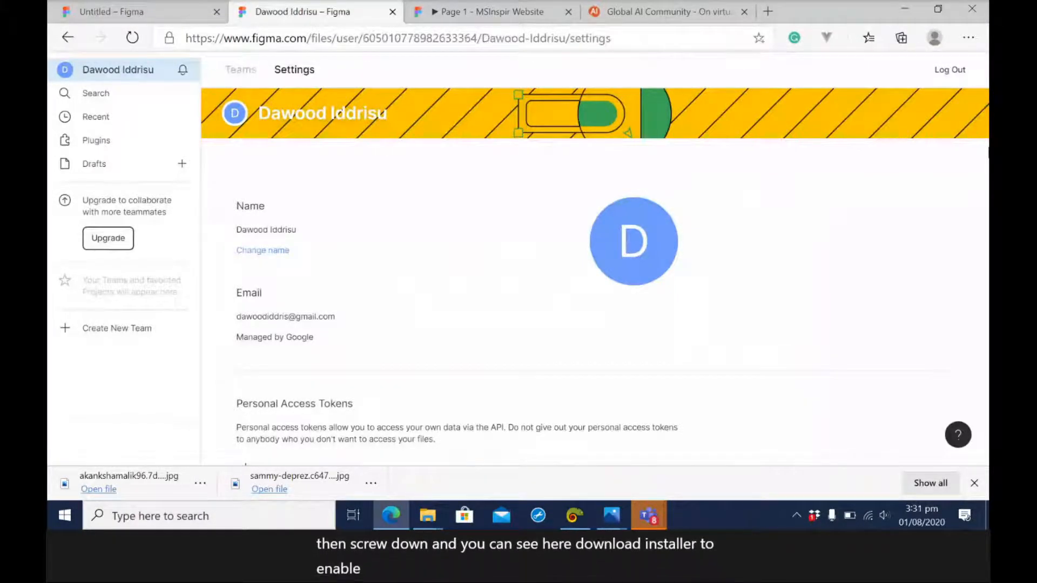
{"action": "scroll", "coordinate": [344, 275], "scroll_direction": "down", "scroll_amount": 10}
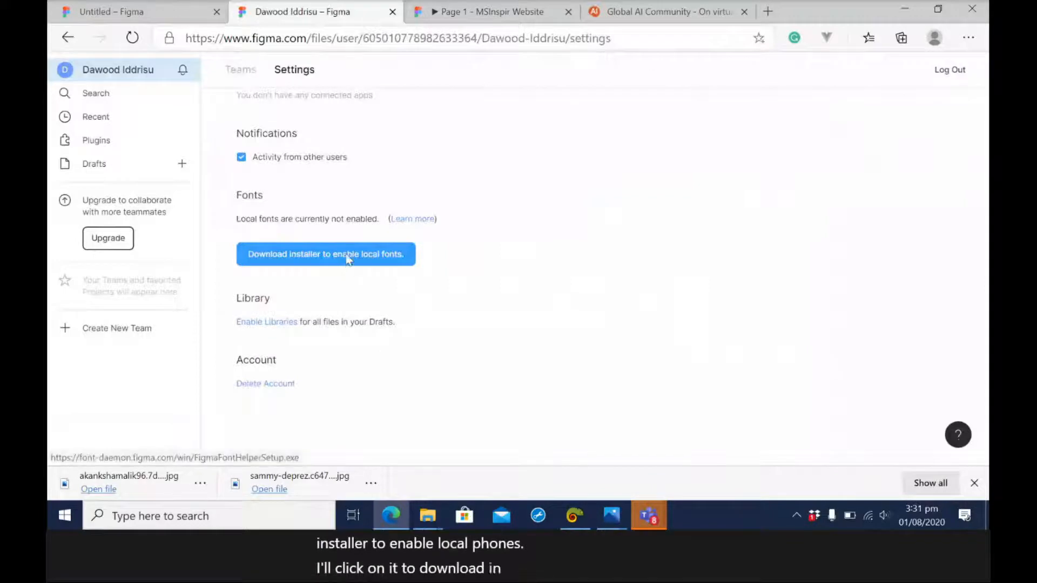
Switch to the Downloads folder in File Explorer, run FigmaFontHelper Setup and install Figma Font Helper in its default folder.
{"action": "left_click", "coordinate": [424, 514]}
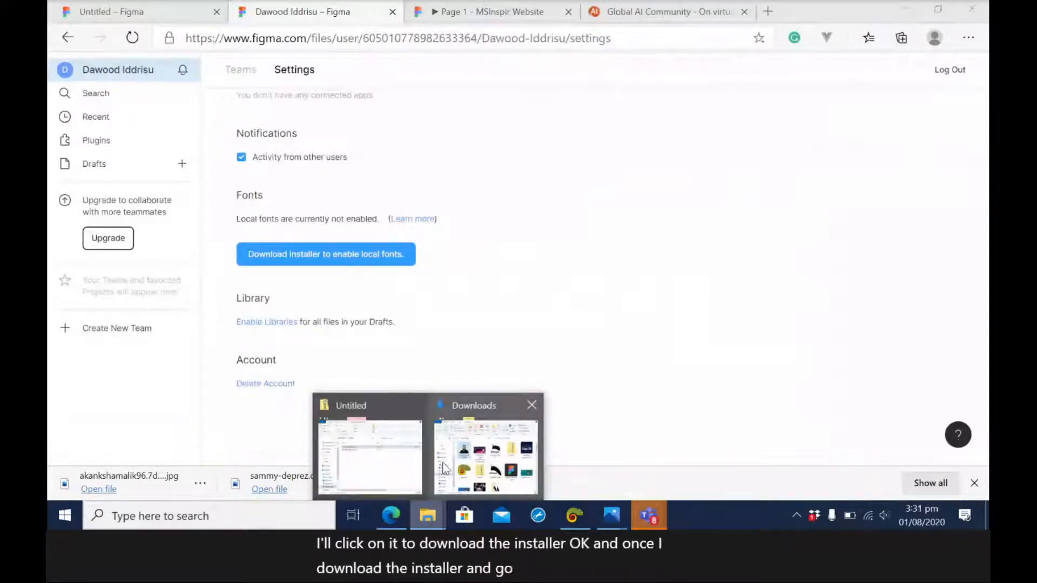
{"action": "mouse_move", "coordinate": [463, 456]}
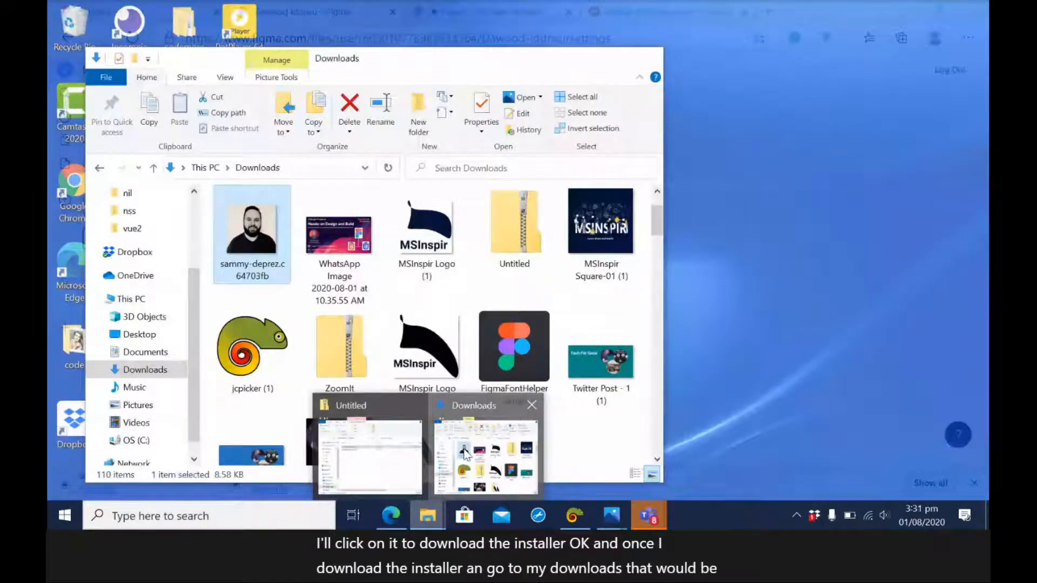
{"action": "left_click", "coordinate": [463, 457]}
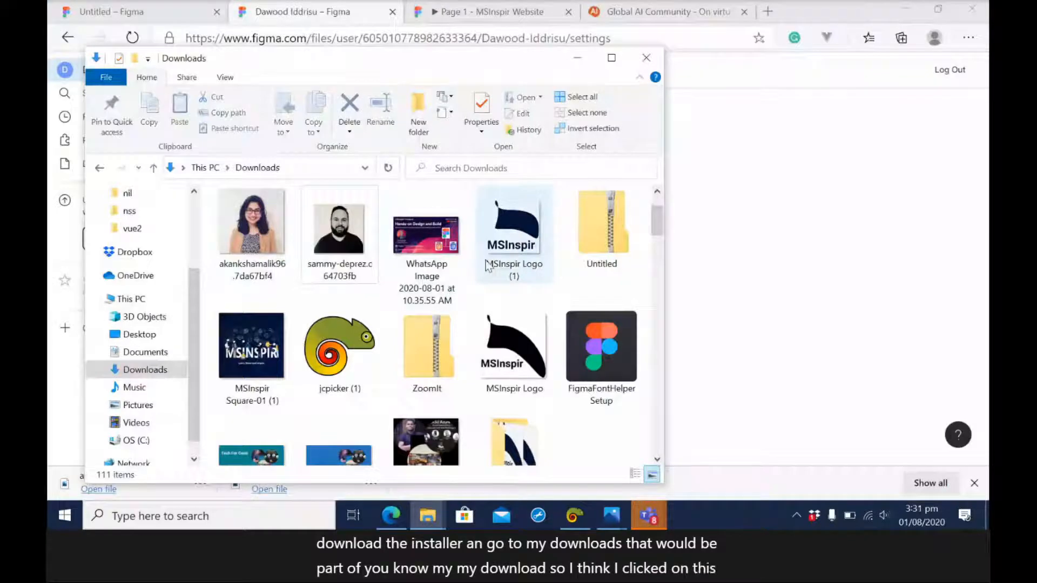
{"action": "scroll", "coordinate": [627, 432], "scroll_direction": "down", "scroll_amount": 1}
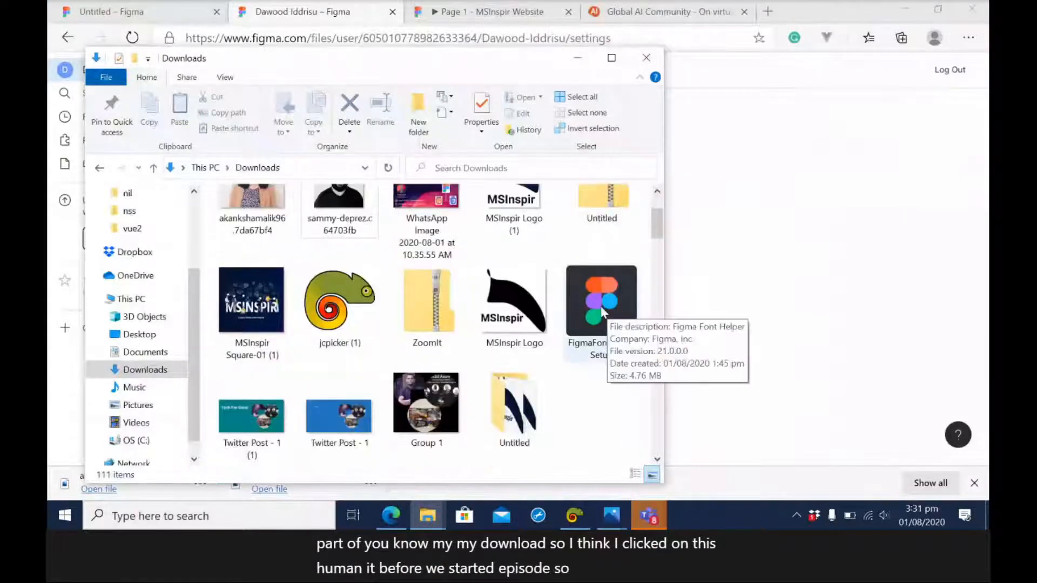
{"action": "double_click", "coordinate": [603, 313]}
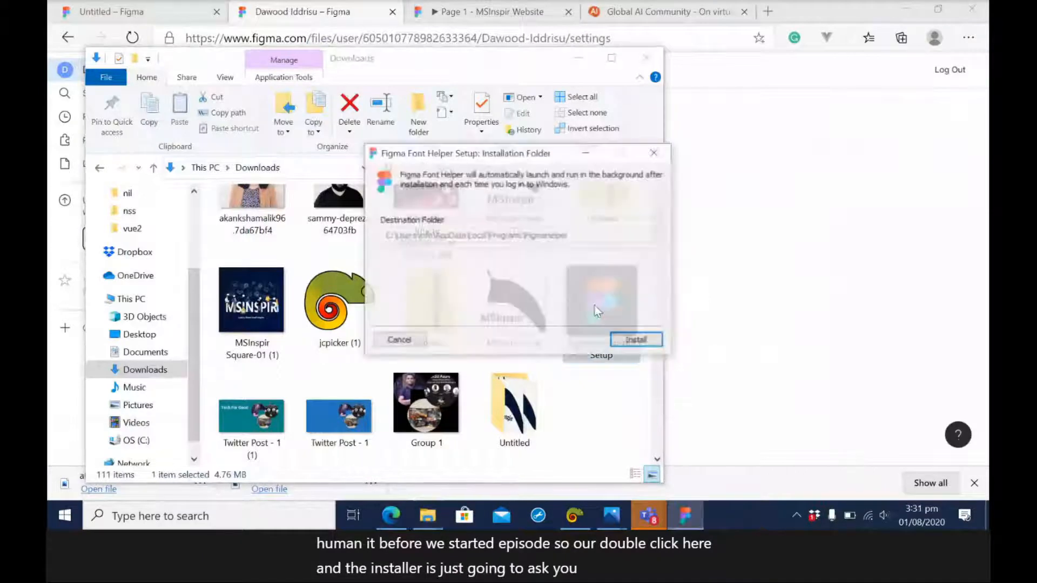
{"action": "left_click", "coordinate": [633, 341]}
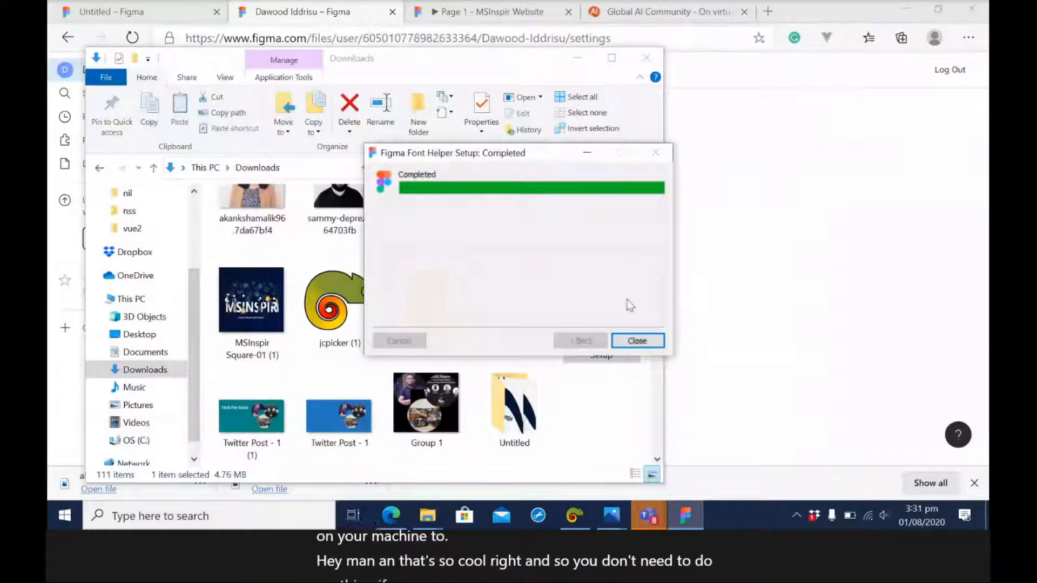
Close the completed Figma Font Helper setup and reopen the MSInspir Website file from the recent files in Figma.
{"action": "left_click", "coordinate": [638, 341]}
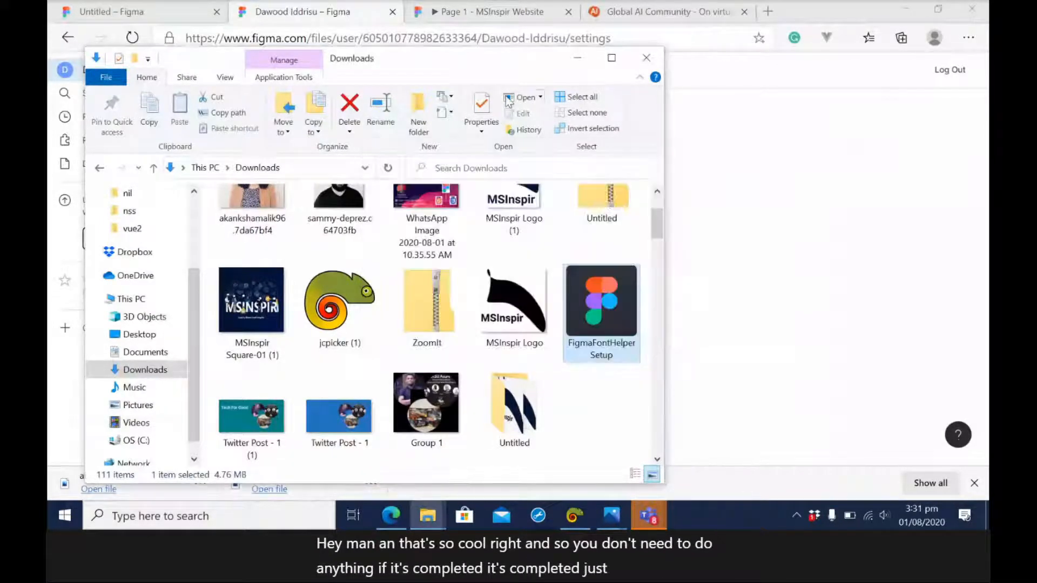
{"action": "left_click", "coordinate": [342, 18]}
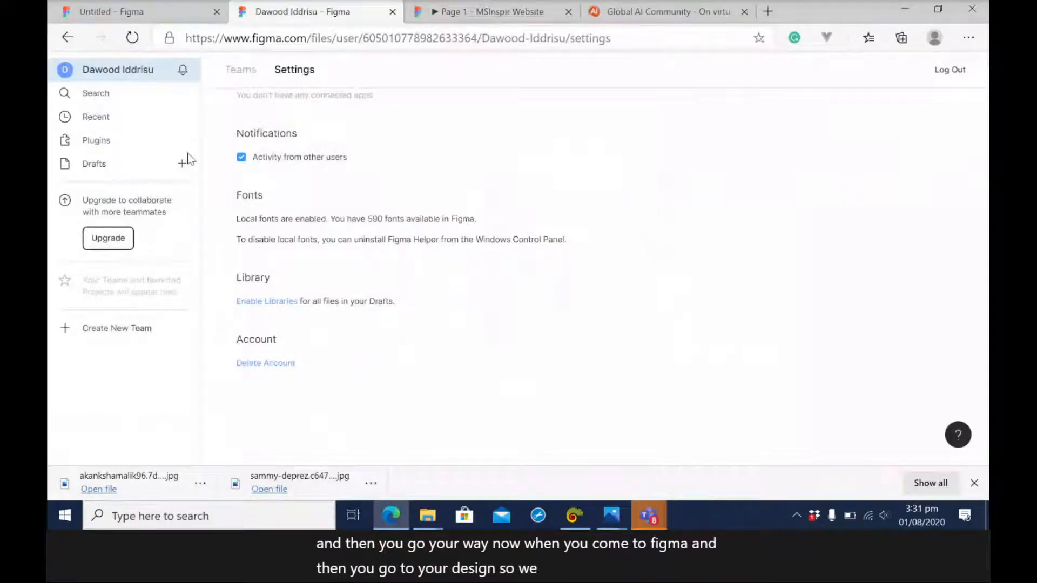
{"action": "left_click", "coordinate": [98, 120]}
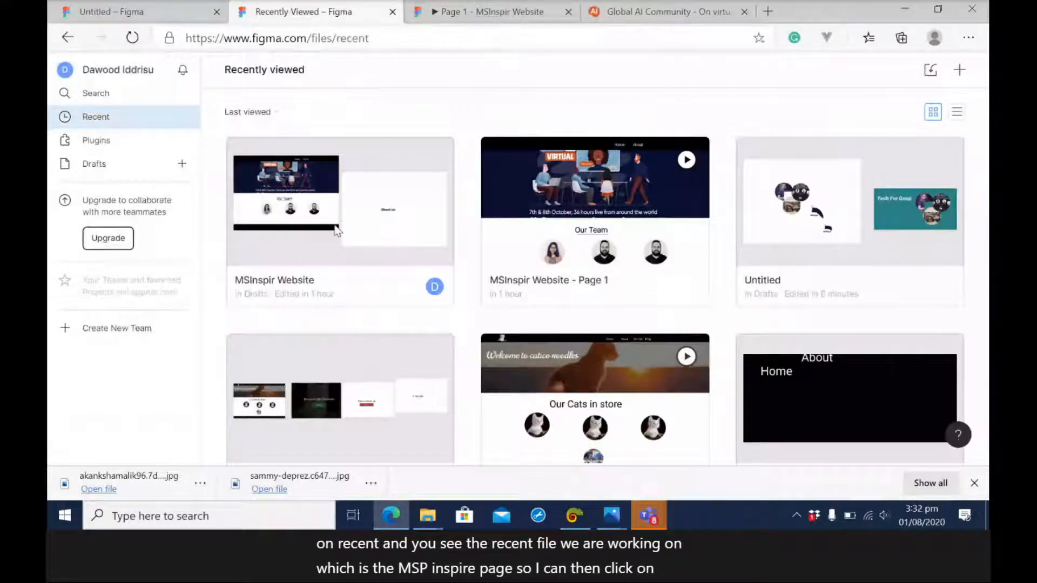
{"action": "left_click", "coordinate": [359, 210]}
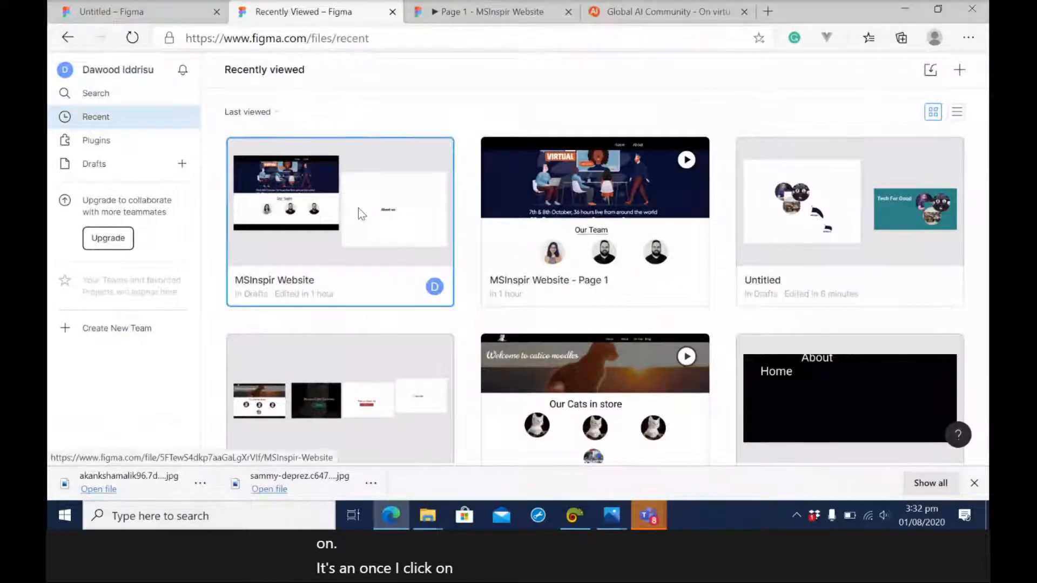
{"action": "double_click", "coordinate": [321, 241]}
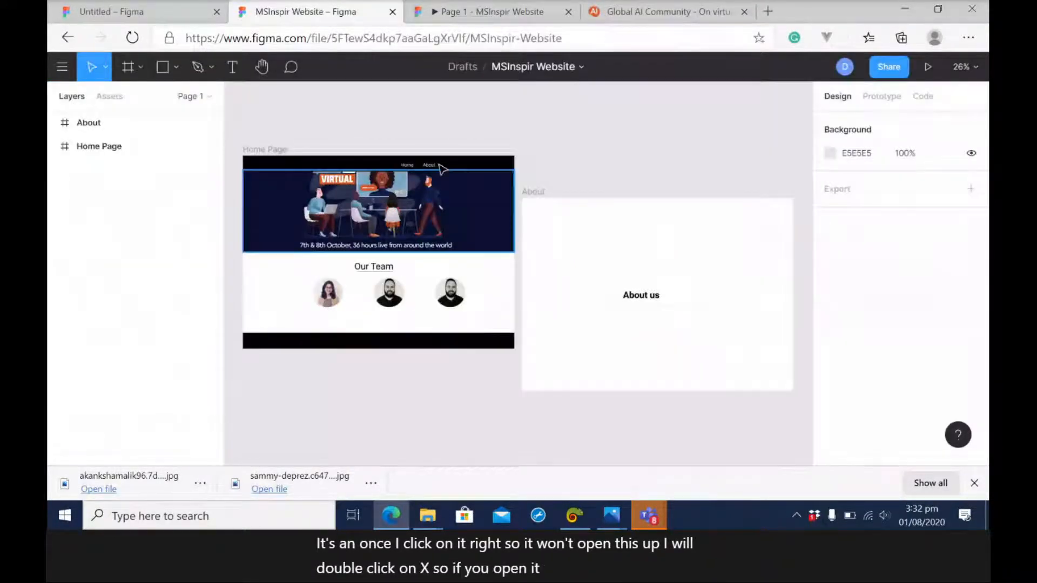
Examine the font families available for the "About us" text, going through the G names and back to the A names, without changing the font.
{"action": "left_click", "coordinate": [645, 297]}
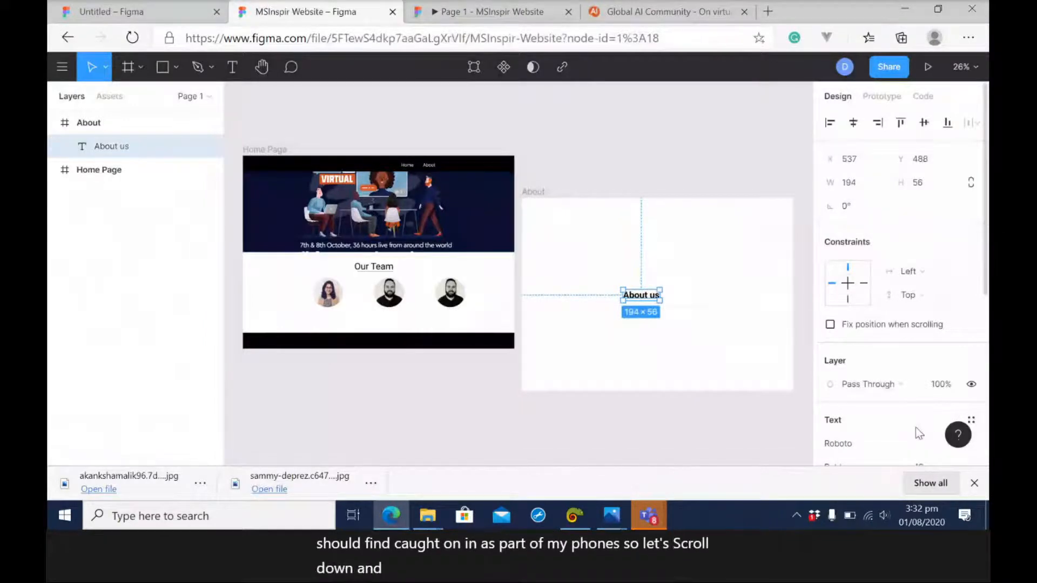
{"action": "scroll", "coordinate": [916, 429], "scroll_direction": "down", "scroll_amount": 5}
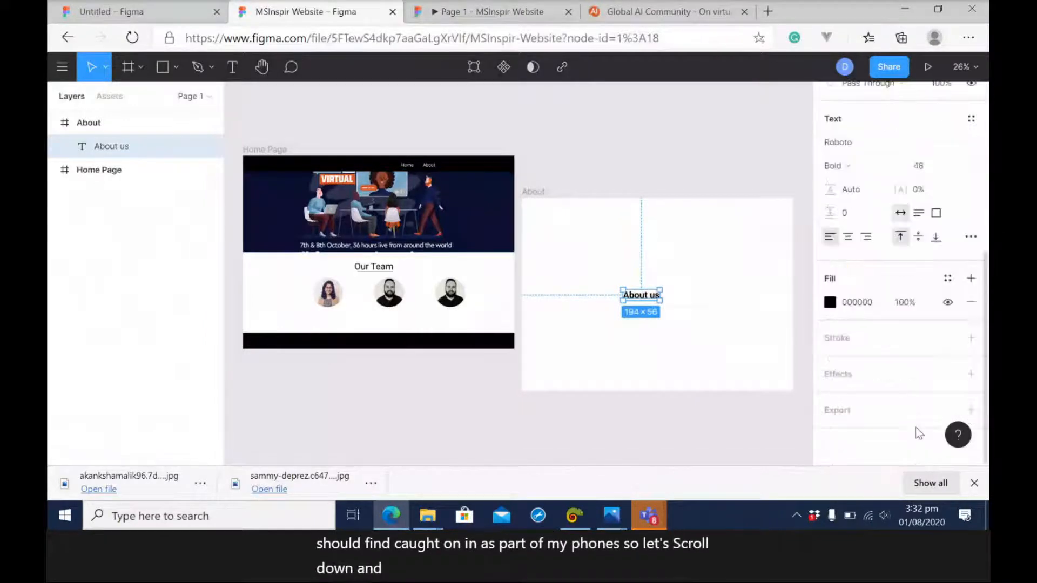
{"action": "left_click", "coordinate": [973, 143]}
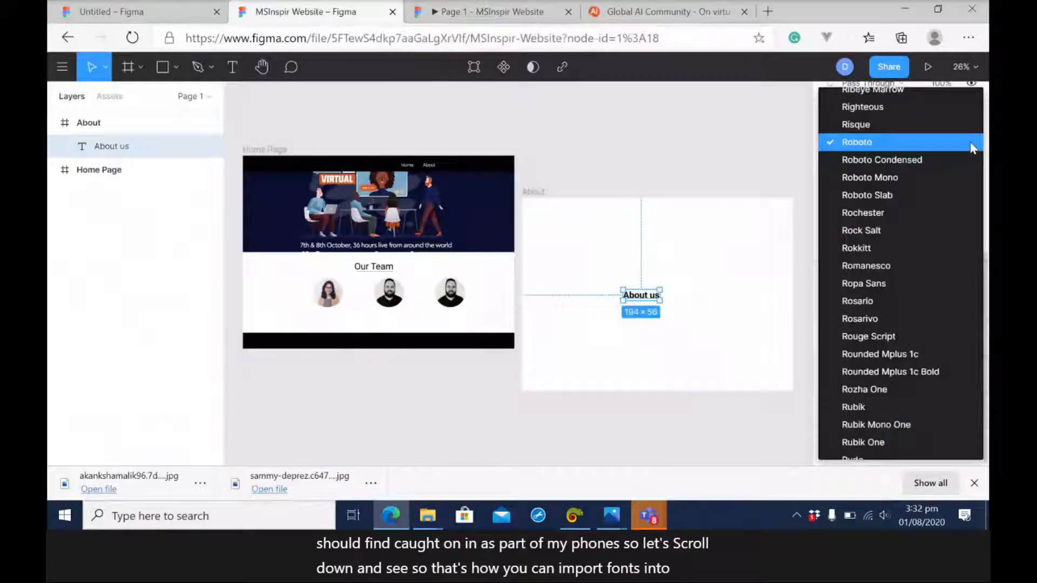
{"action": "scroll", "coordinate": [970, 141], "scroll_direction": "up", "scroll_amount": 10}
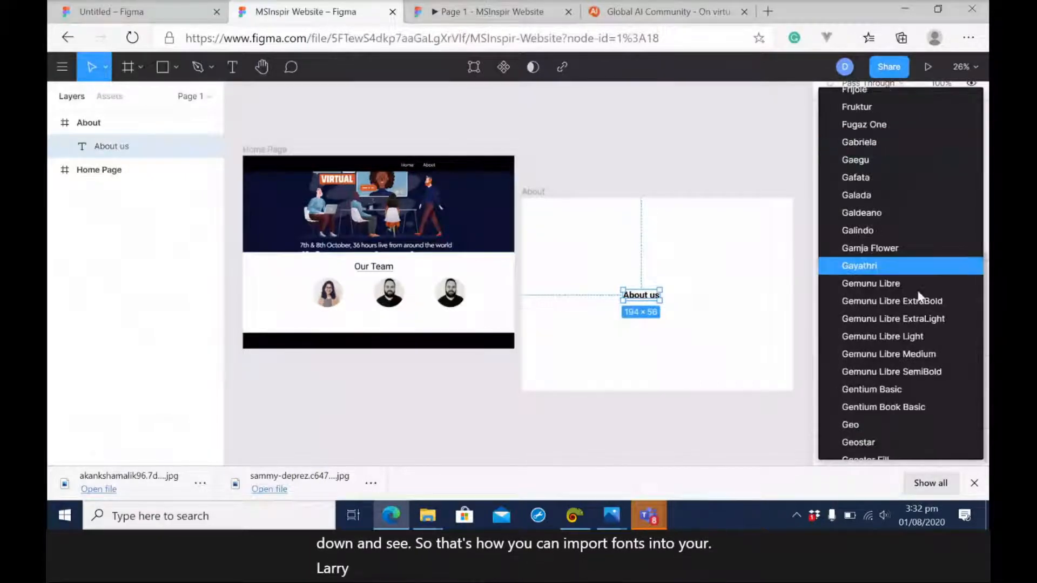
{"action": "key", "text": "Down"}
{"action": "key", "text": "Down"}
{"action": "key", "text": "Down"}
{"action": "key", "text": "Down"}
{"action": "key", "text": "Down"}
{"action": "key", "text": "Down"}
{"action": "key", "text": "Down"}
{"action": "key", "text": "Down"}
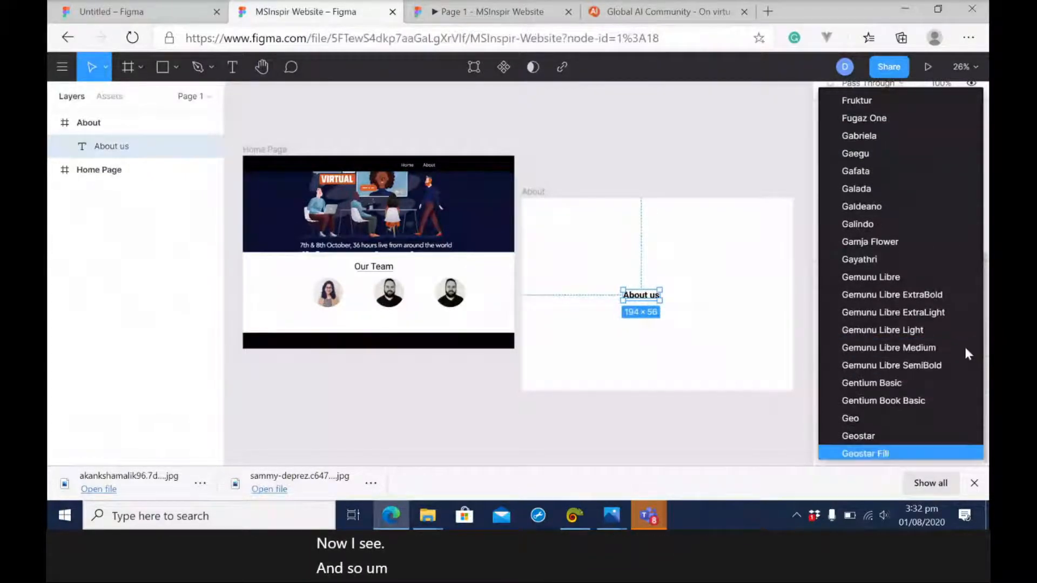
{"action": "key", "text": "Down"}
{"action": "key", "text": "Down"}
{"action": "key", "text": "Down"}
{"action": "key", "text": "Down"}
{"action": "key", "text": "Down"}
{"action": "key", "text": "Down"}
{"action": "key", "text": "Down"}
{"action": "key", "text": "Down"}
{"action": "key", "text": "Down"}
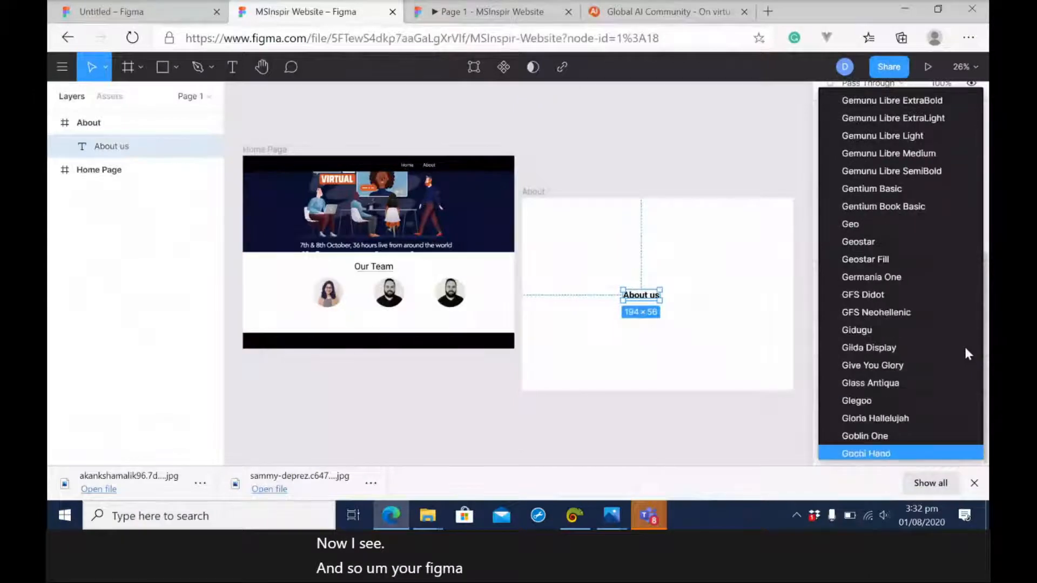
{"action": "key", "text": "Down"}
{"action": "key", "text": "Down"}
{"action": "key", "text": "Down"}
{"action": "key", "text": "Up"}
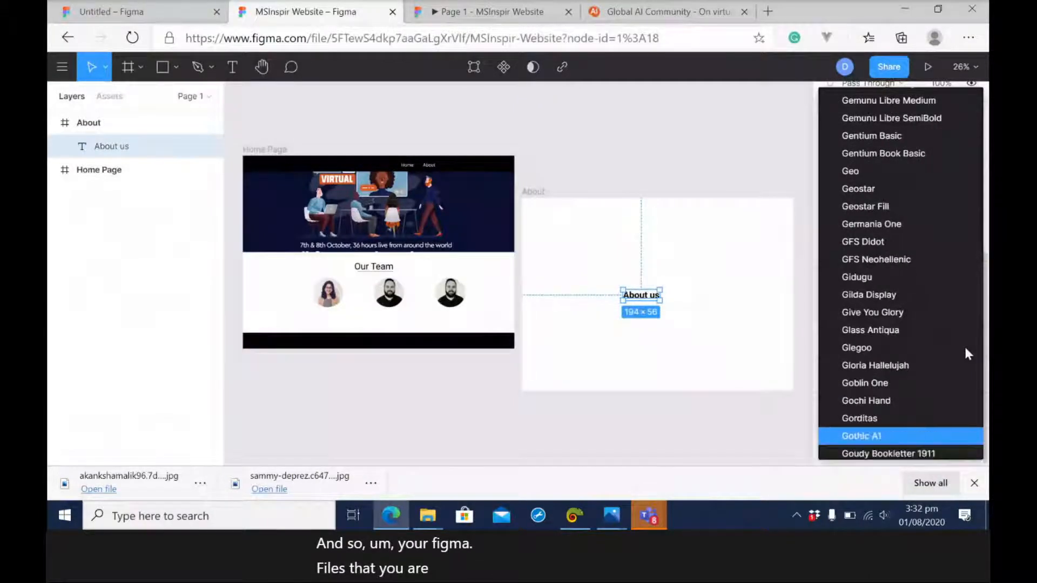
{"action": "key", "text": "Down"}
{"action": "key", "text": "Down"}
{"action": "key", "text": "Down"}
{"action": "key", "text": "Down"}
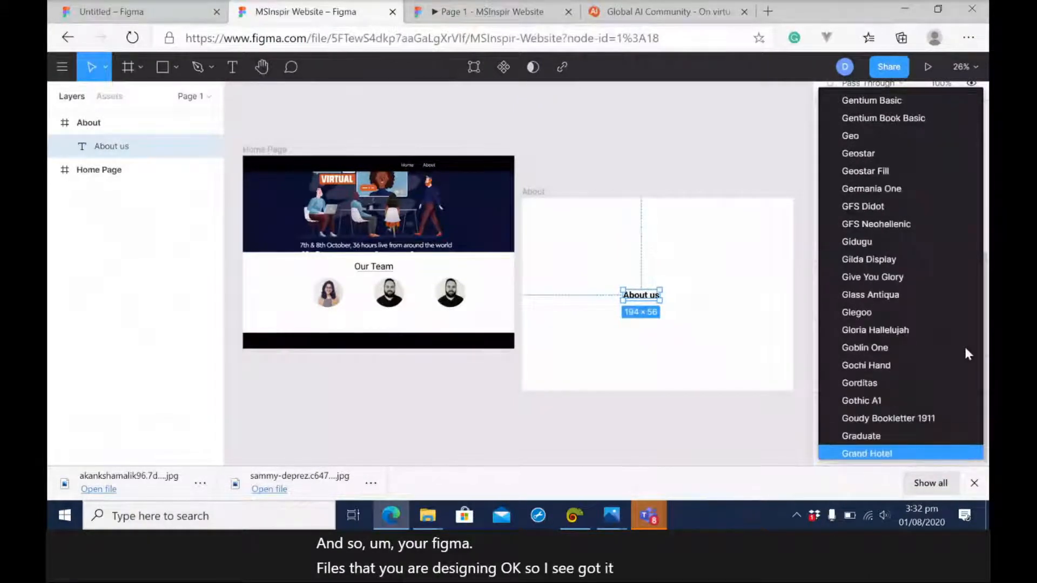
{"action": "key", "text": "Down"}
{"action": "key", "text": "Down"}
{"action": "key", "text": "Down"}
{"action": "key", "text": "Down"}
{"action": "key", "text": "Up"}
{"action": "key", "text": "Up"}
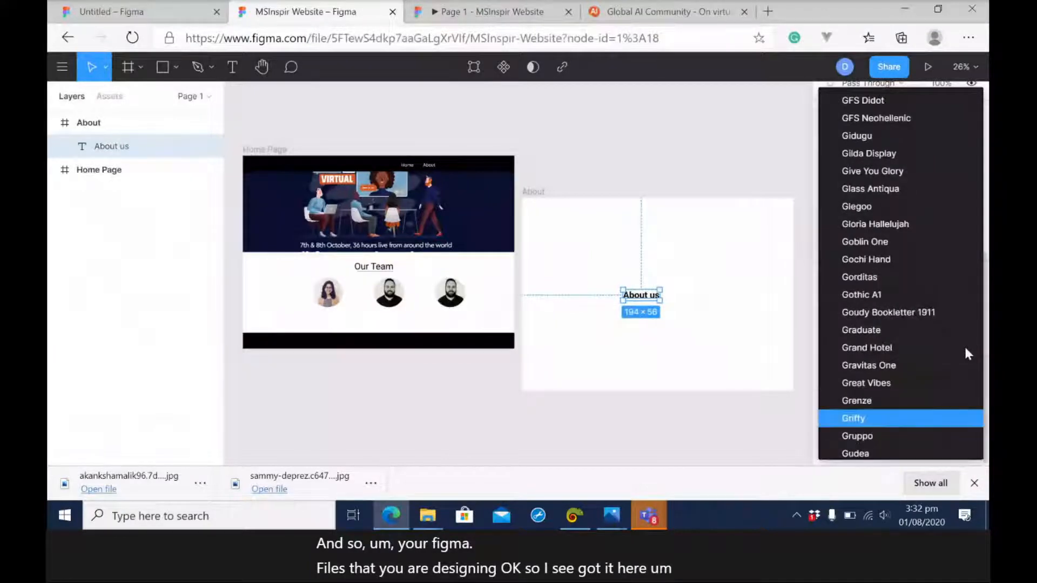
{"action": "key", "text": "Up"}
{"action": "key", "text": "Up"}
{"action": "key", "text": "Up"}
{"action": "key", "text": "Up"}
{"action": "key", "text": "Up"}
{"action": "key", "text": "Up"}
{"action": "key", "text": "Up"}
{"action": "key", "text": "Up"}
{"action": "key", "text": "Up"}
{"action": "key", "text": "Up"}
{"action": "key", "text": "Up"}
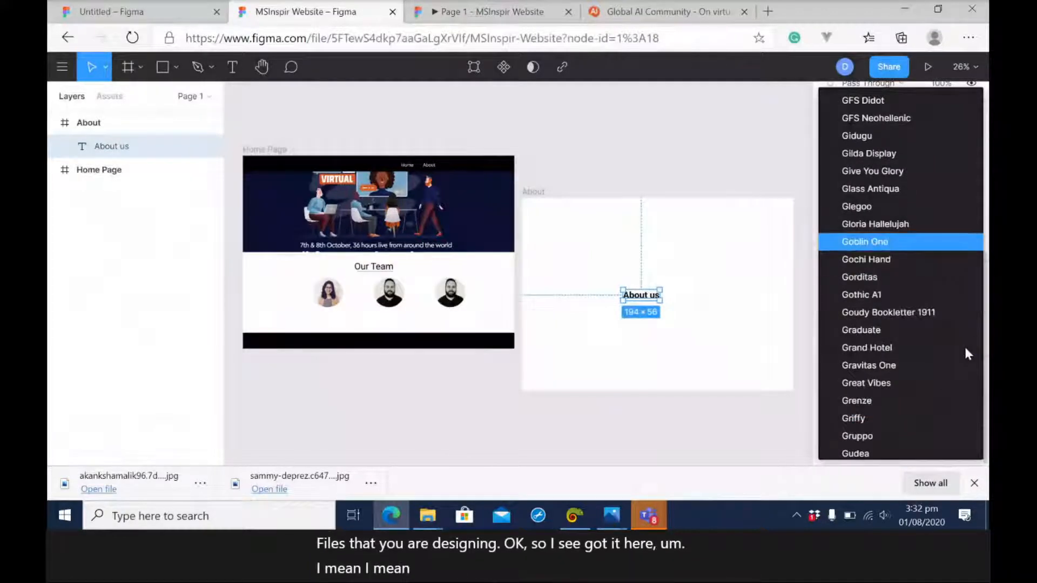
{"action": "key", "text": "Up"}
{"action": "key", "text": "Up"}
{"action": "key", "text": "Up"}
{"action": "key", "text": "Up"}
{"action": "key", "text": "Up"}
{"action": "key", "text": "Up"}
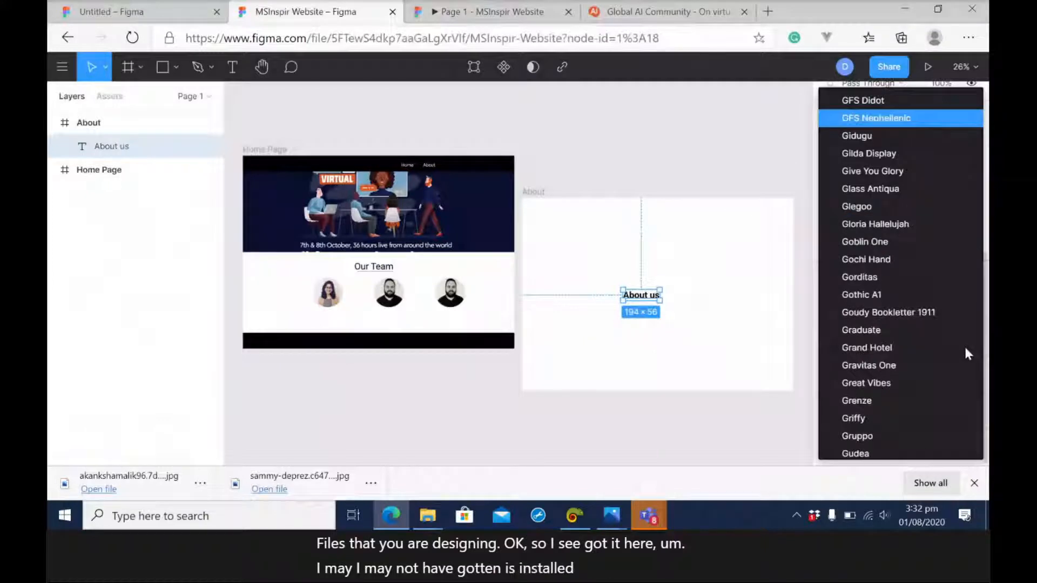
{"action": "key", "text": "Up"}
{"action": "key", "text": "Up"}
{"action": "key", "text": "Up"}
{"action": "key", "text": "Up"}
{"action": "key", "text": "Up"}
{"action": "key", "text": "Up"}
{"action": "key", "text": "Up"}
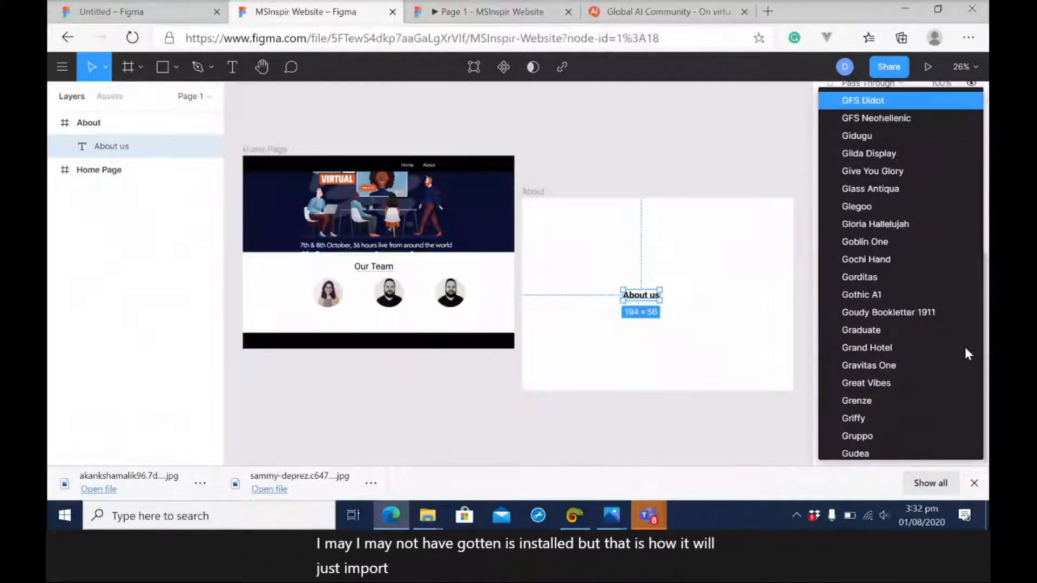
{"action": "key", "text": "Up"}
{"action": "key", "text": "Up"}
{"action": "key", "text": "Up"}
{"action": "key", "text": "Up"}
{"action": "key", "text": "Up"}
{"action": "key", "text": "Up"}
{"action": "key", "text": "Up"}
{"action": "key", "text": "Up"}
{"action": "key", "text": "Up"}
{"action": "key", "text": "Up"}
{"action": "key", "text": "Up"}
{"action": "key", "text": "Up"}
{"action": "key", "text": "Up"}
{"action": "key", "text": "Up"}
{"action": "key", "text": "Up"}
{"action": "key", "text": "Up"}
{"action": "key", "text": "Up"}
{"action": "key", "text": "Up"}
{"action": "key", "text": "Up"}
{"action": "key", "text": "Up"}
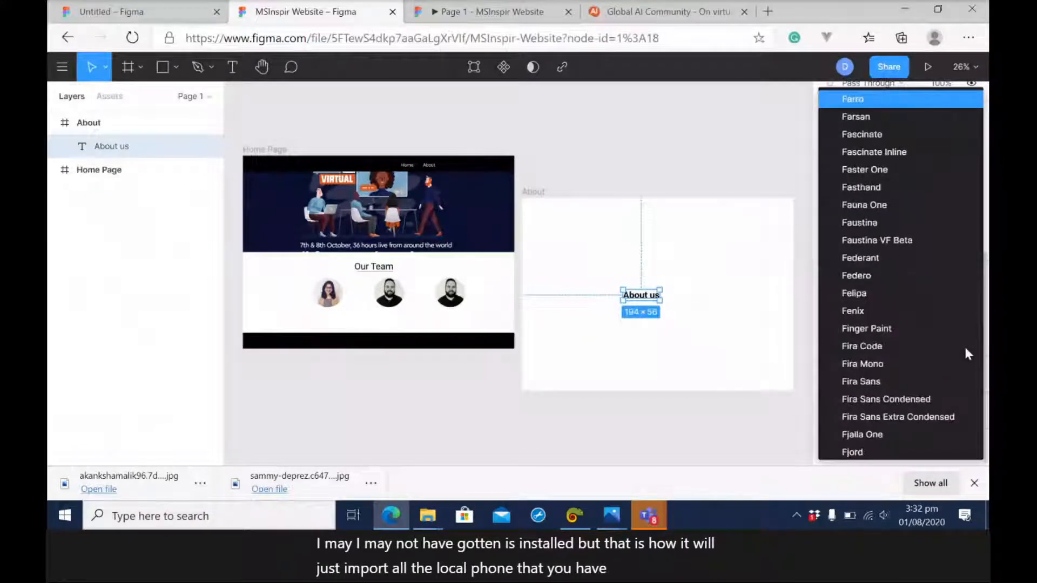
{"action": "key", "text": "Up"}
{"action": "key", "text": "Up"}
{"action": "key", "text": "Up"}
{"action": "key", "text": "Up"}
{"action": "key", "text": "Up"}
{"action": "key", "text": "Up"}
{"action": "key", "text": "Up"}
{"action": "key", "text": "Up"}
{"action": "key", "text": "Up"}
{"action": "key", "text": "Up"}
{"action": "key", "text": "Up"}
{"action": "key", "text": "Up"}
{"action": "key", "text": "Up"}
{"action": "key", "text": "Up"}
{"action": "key", "text": "Up"}
{"action": "key", "text": "Up"}
{"action": "key", "text": "Up"}
{"action": "key", "text": "Up"}
{"action": "key", "text": "Up"}
{"action": "key", "text": "Up"}
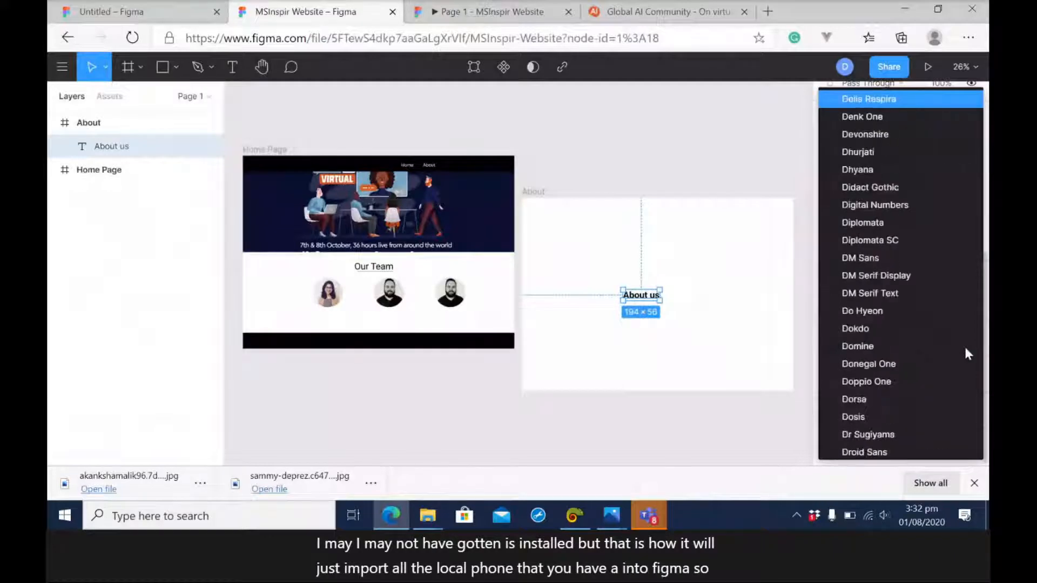
{"action": "key", "text": "Up"}
{"action": "key", "text": "Up"}
{"action": "key", "text": "Up"}
{"action": "key", "text": "Up"}
{"action": "key", "text": "Up"}
{"action": "key", "text": "Up"}
{"action": "key", "text": "Up"}
{"action": "key", "text": "Up"}
{"action": "key", "text": "Up"}
{"action": "key", "text": "Up"}
{"action": "key", "text": "Up"}
{"action": "key", "text": "Up"}
{"action": "key", "text": "Up"}
{"action": "key", "text": "Up"}
{"action": "key", "text": "Up"}
{"action": "key", "text": "Up"}
{"action": "key", "text": "Up"}
{"action": "key", "text": "Up"}
{"action": "key", "text": "Up"}
{"action": "key", "text": "Up"}
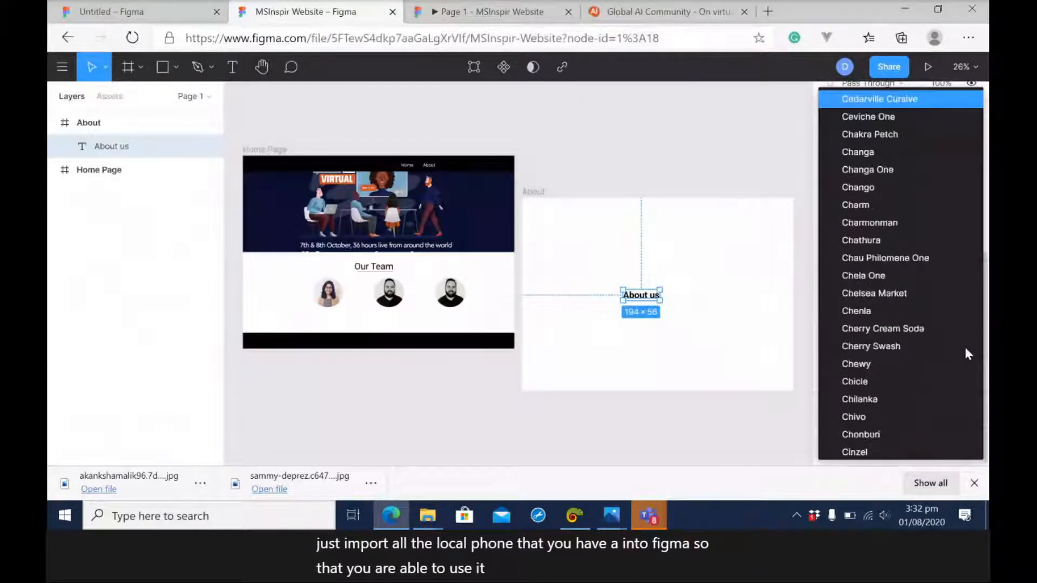
{"action": "key", "text": "Up"}
{"action": "key", "text": "Up"}
{"action": "key", "text": "Up"}
{"action": "key", "text": "Up"}
{"action": "key", "text": "Up"}
{"action": "key", "text": "Up"}
{"action": "key", "text": "Up"}
{"action": "key", "text": "Up"}
{"action": "key", "text": "Up"}
{"action": "key", "text": "Up"}
{"action": "key", "text": "Up"}
{"action": "key", "text": "Up"}
{"action": "key", "text": "Up"}
{"action": "key", "text": "Up"}
{"action": "key", "text": "Up"}
{"action": "key", "text": "Up"}
{"action": "key", "text": "Up"}
{"action": "key", "text": "Up"}
{"action": "key", "text": "Up"}
{"action": "key", "text": "Up"}
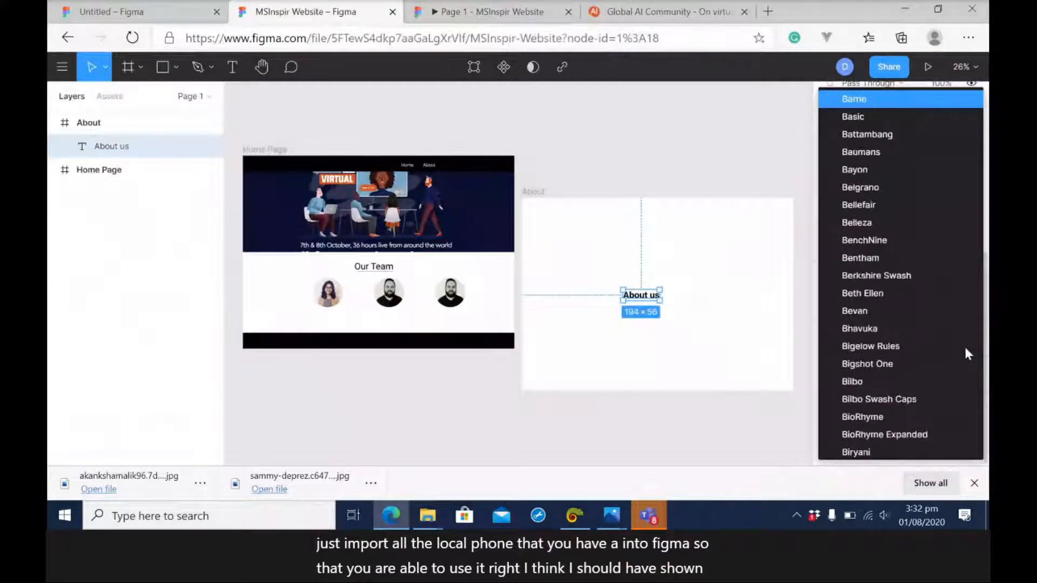
{"action": "key", "text": "Up"}
{"action": "key", "text": "Up"}
{"action": "key", "text": "Up"}
{"action": "key", "text": "Up"}
{"action": "key", "text": "Up"}
{"action": "key", "text": "Up"}
{"action": "key", "text": "Up"}
{"action": "key", "text": "Up"}
{"action": "key", "text": "Up"}
{"action": "key", "text": "Up"}
{"action": "key", "text": "Up"}
{"action": "key", "text": "Up"}
{"action": "key", "text": "Up"}
{"action": "key", "text": "Up"}
{"action": "key", "text": "Up"}
{"action": "key", "text": "Up"}
{"action": "key", "text": "Up"}
{"action": "key", "text": "Up"}
{"action": "key", "text": "Up"}
{"action": "key", "text": "Up"}
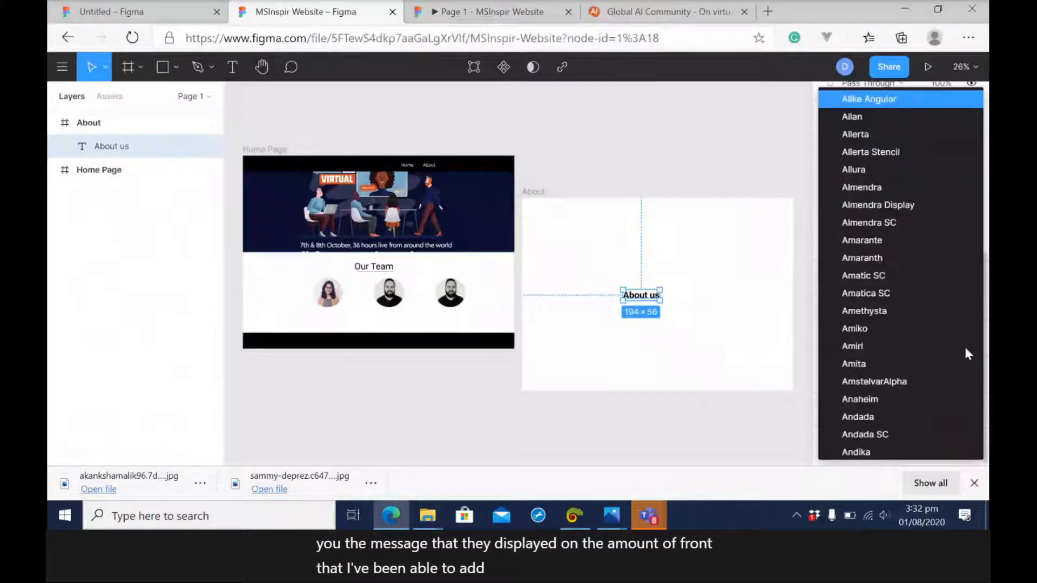
{"action": "key", "text": "Up"}
{"action": "key", "text": "Up"}
{"action": "key", "text": "Up"}
{"action": "key", "text": "Up"}
{"action": "key", "text": "Up"}
{"action": "key", "text": "Up"}
{"action": "key", "text": "Up"}
{"action": "key", "text": "Up"}
{"action": "key", "text": "Up"}
{"action": "key", "text": "Up"}
{"action": "key", "text": "Up"}
{"action": "key", "text": "Up"}
{"action": "key", "text": "Up"}
{"action": "key", "text": "Up"}
{"action": "key", "text": "Up"}
{"action": "key", "text": "Up"}
{"action": "key", "text": "Up"}
{"action": "key", "text": "Up"}
{"action": "key", "text": "Up"}
{"action": "key", "text": "Up"}
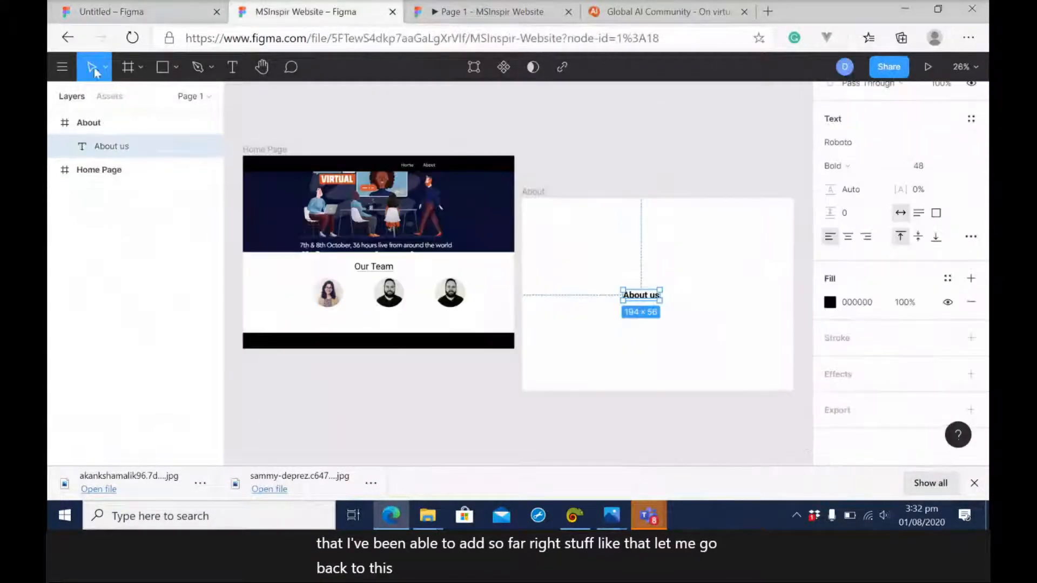
Check the local fonts status in the account settings' Fonts section and return to the MSInspir Website file.
{"action": "left_click", "coordinate": [62, 67]}
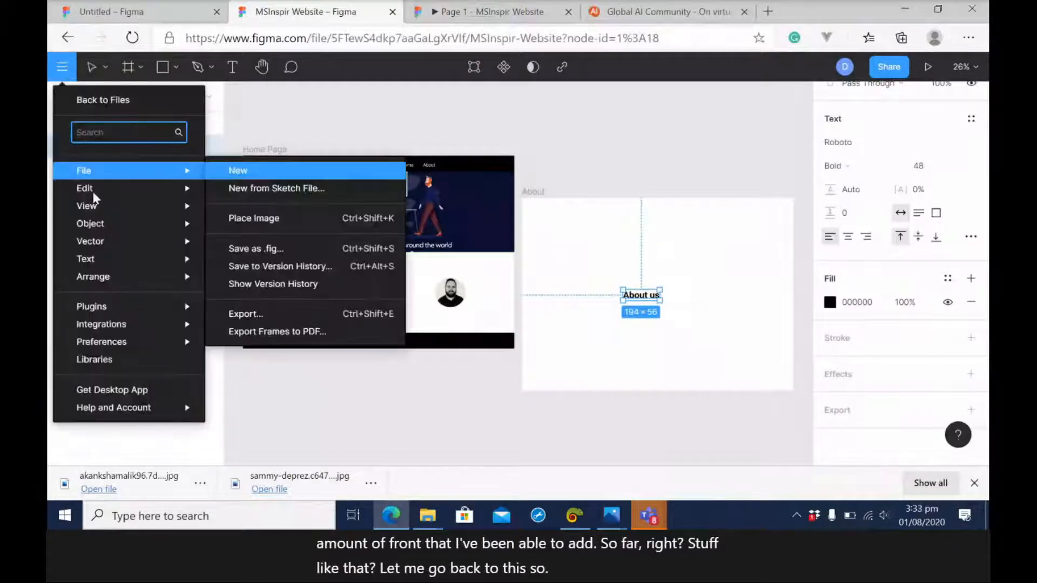
{"action": "mouse_move", "coordinate": [120, 409]}
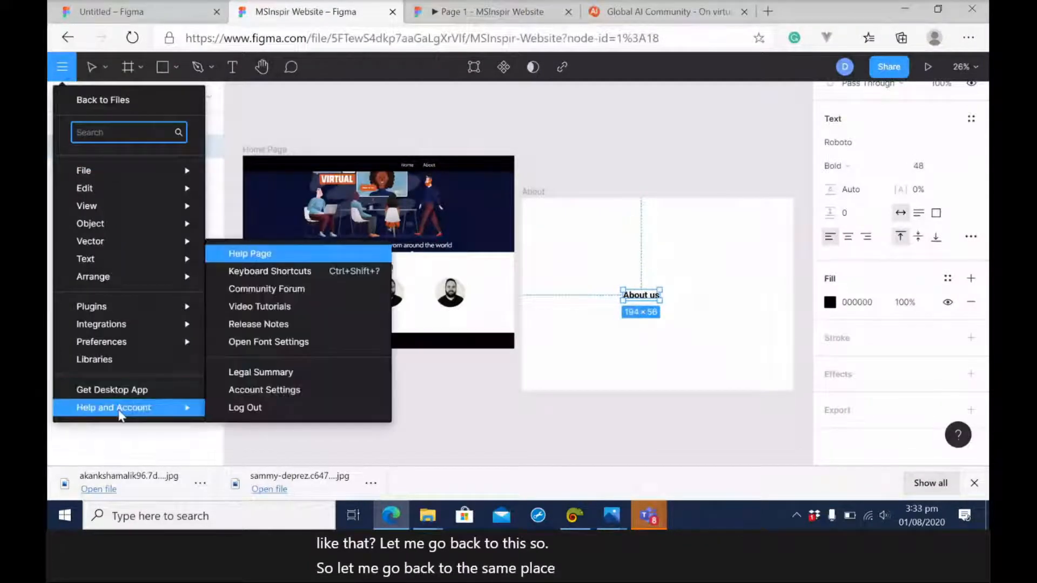
{"action": "left_click", "coordinate": [280, 394]}
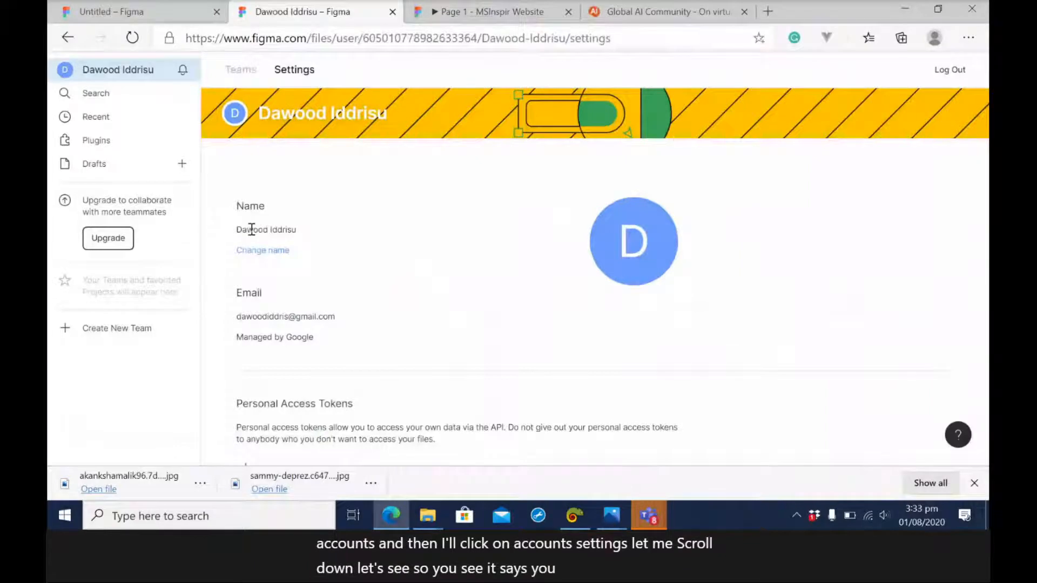
{"action": "scroll", "coordinate": [408, 210], "scroll_direction": "down", "scroll_amount": 10}
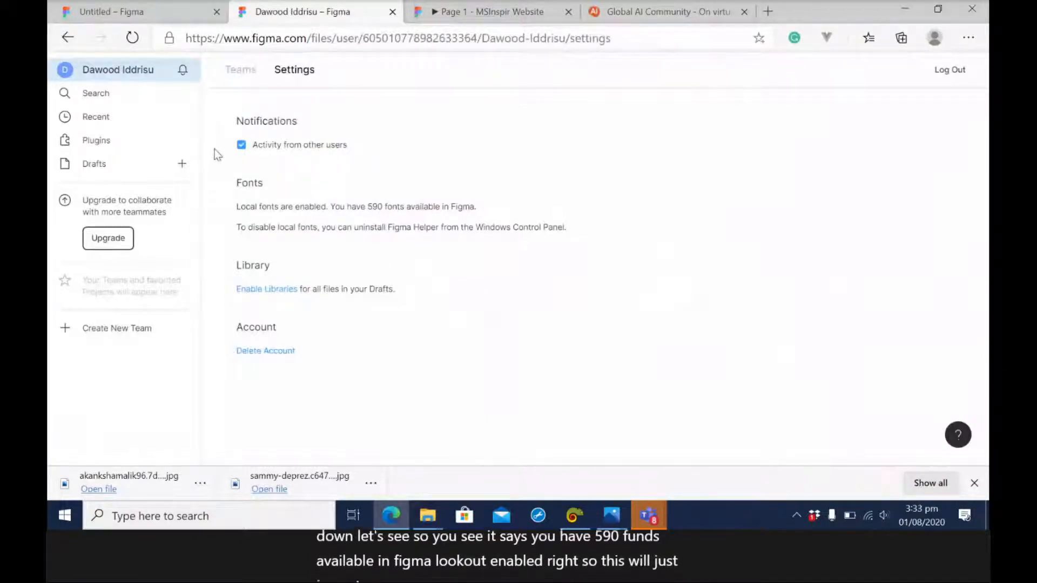
{"action": "left_click", "coordinate": [99, 124]}
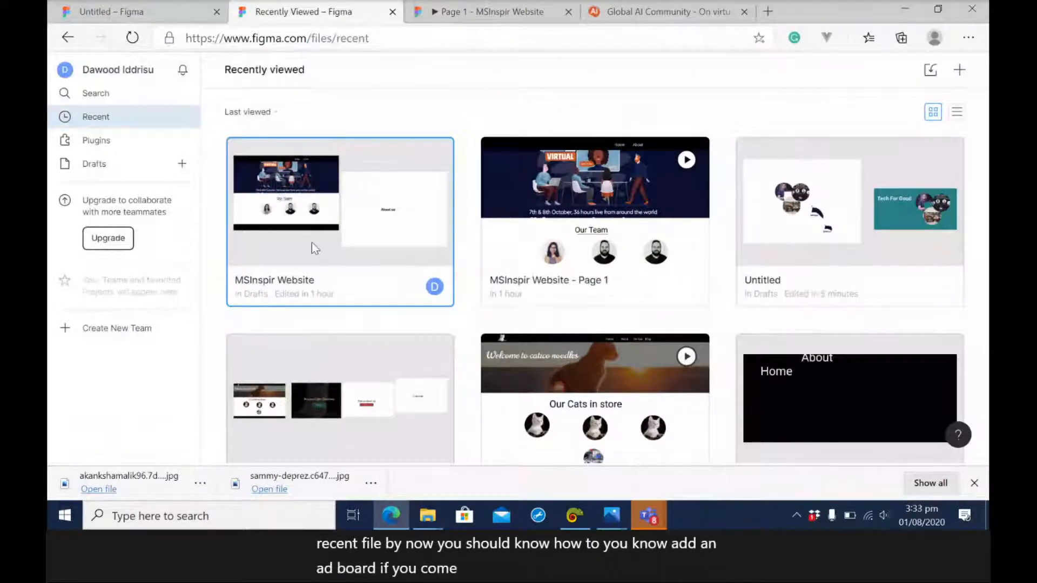
{"action": "left_click", "coordinate": [313, 242]}
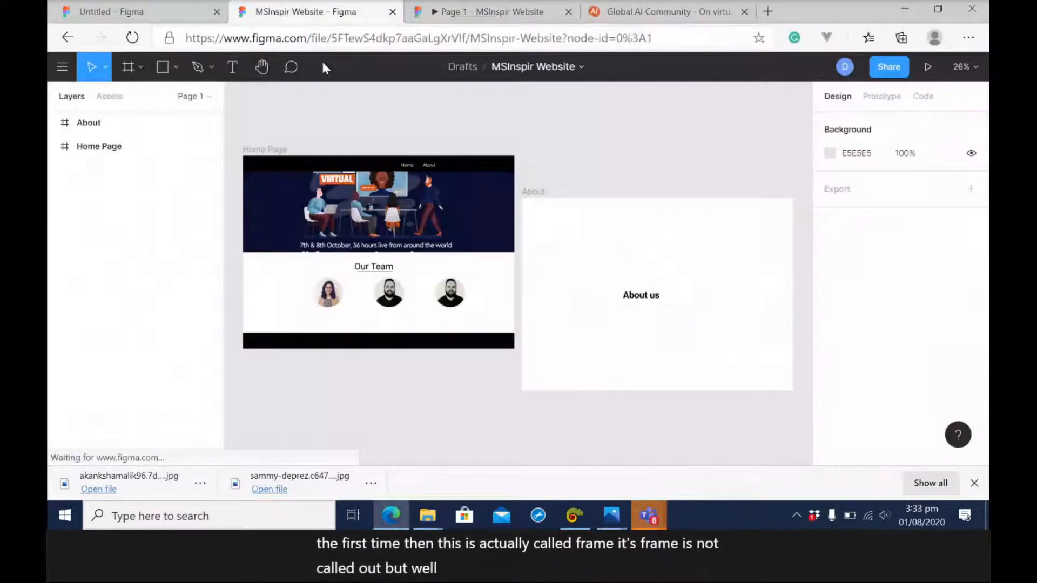
Connect the Home Page's About navigation text to the About frame with an On Click, Navigate To prototype interaction, and deselect it.
{"action": "left_click", "coordinate": [431, 168]}
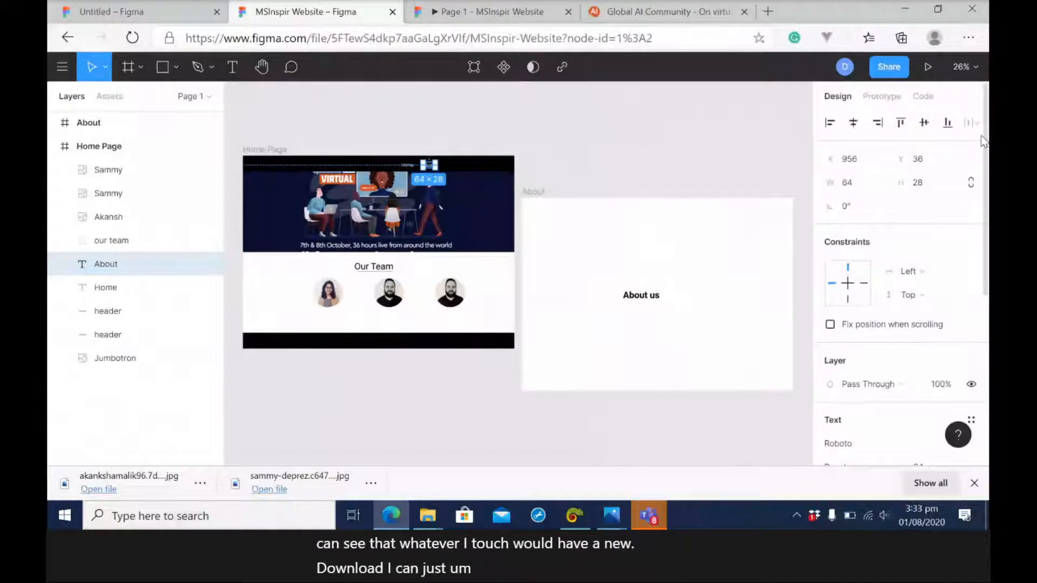
{"action": "left_click", "coordinate": [881, 96]}
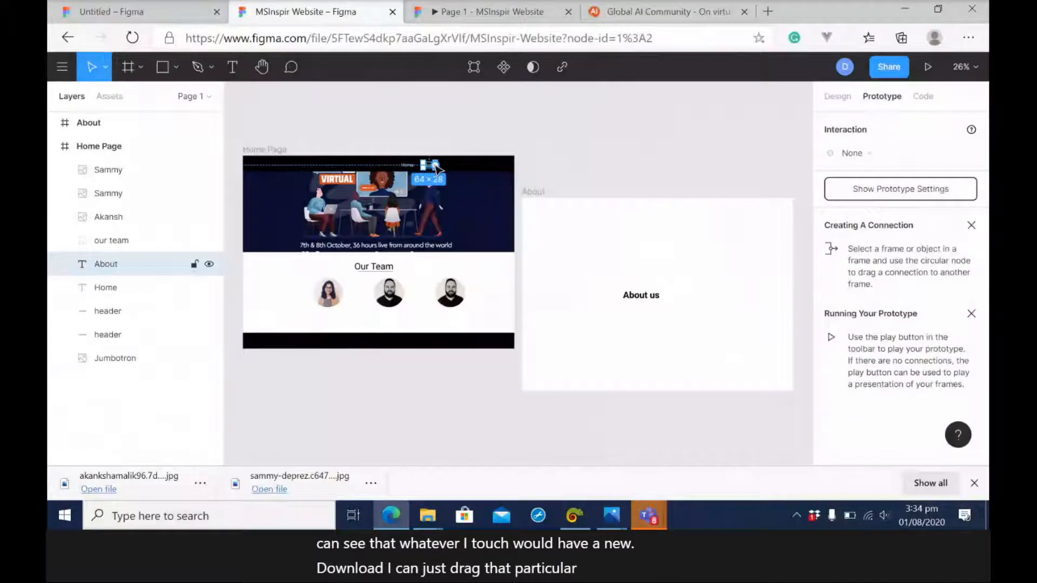
{"action": "left_click_drag", "start_coordinate": [435, 165], "coordinate": [553, 208]}
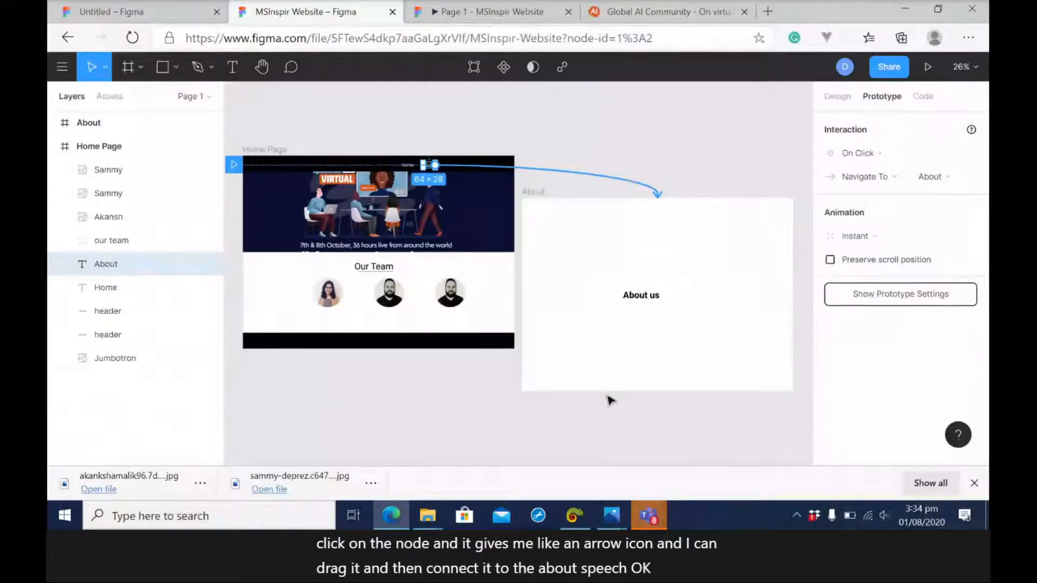
{"action": "left_click", "coordinate": [646, 320]}
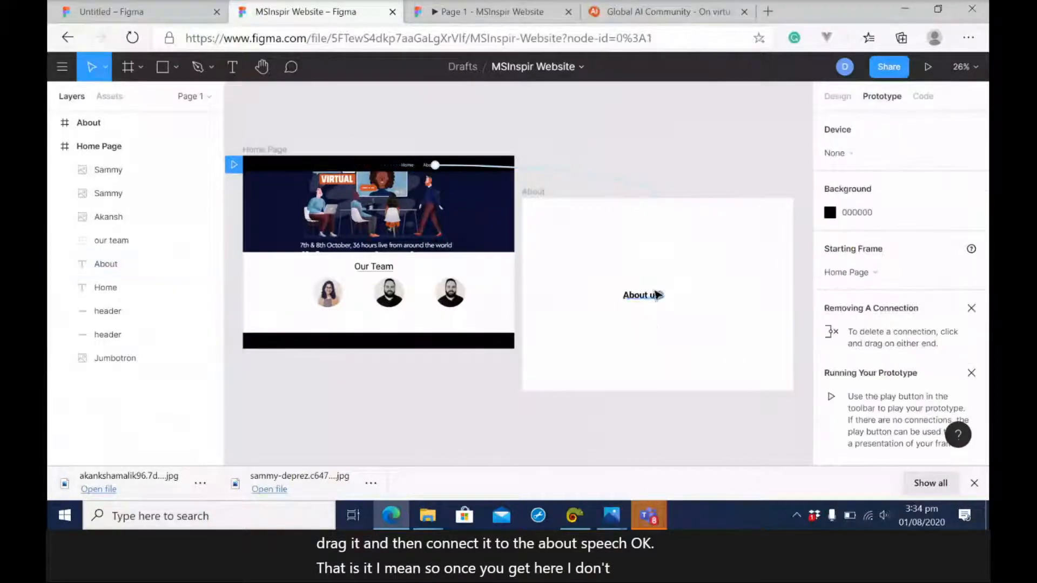
Draw a rectangle about 351 × 85 in the About frame, below the "About us" text, as a button shape.
{"action": "mouse_move", "coordinate": [651, 304]}
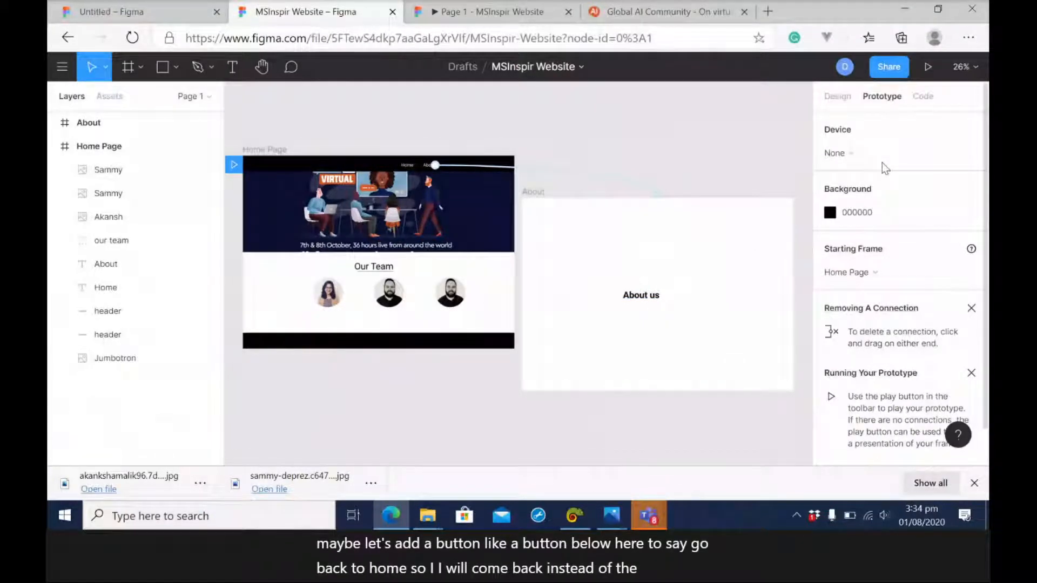
{"action": "left_click", "coordinate": [837, 96]}
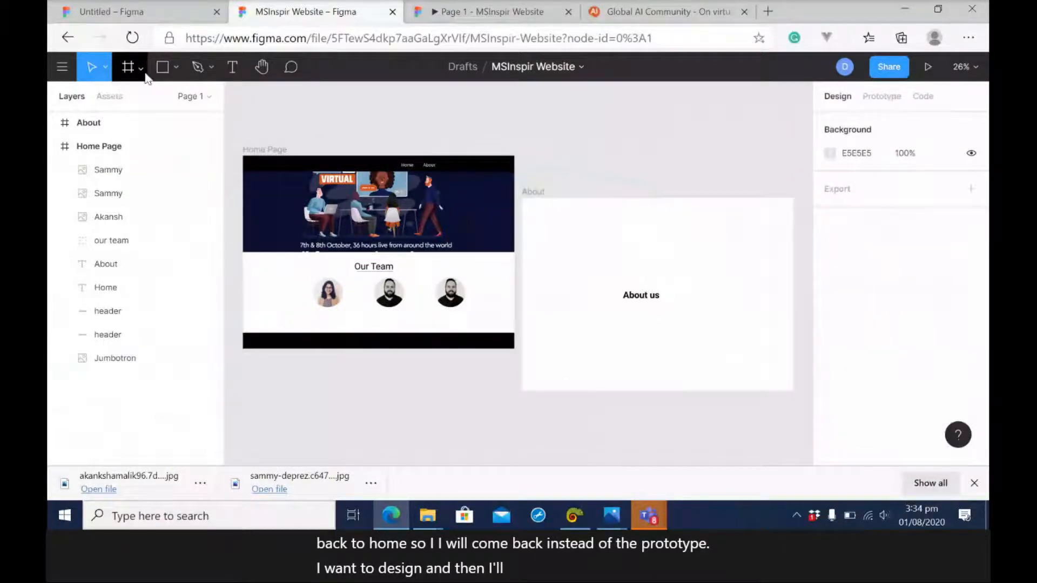
{"action": "left_click", "coordinate": [168, 72]}
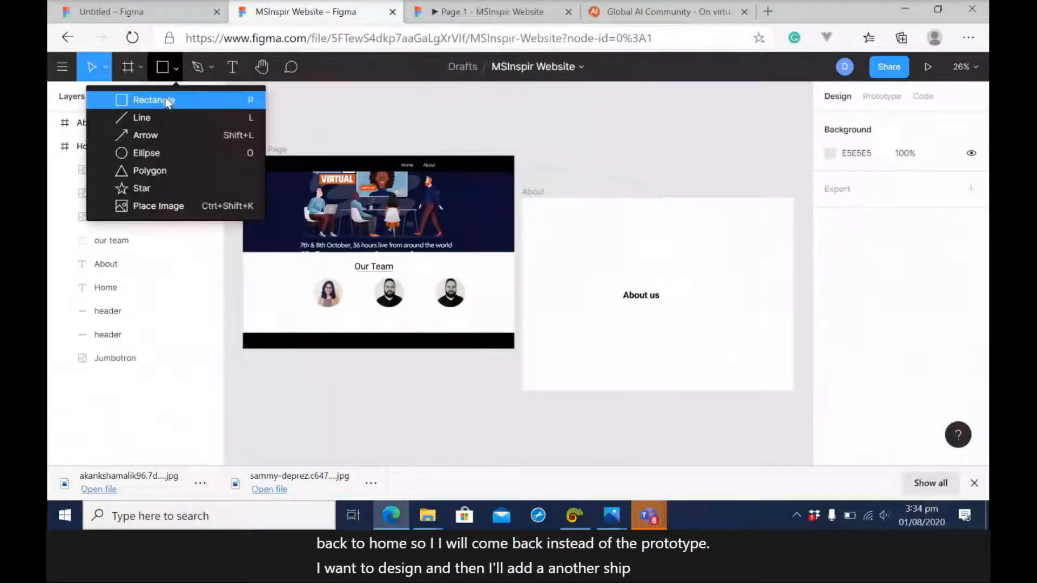
{"action": "left_click", "coordinate": [168, 100]}
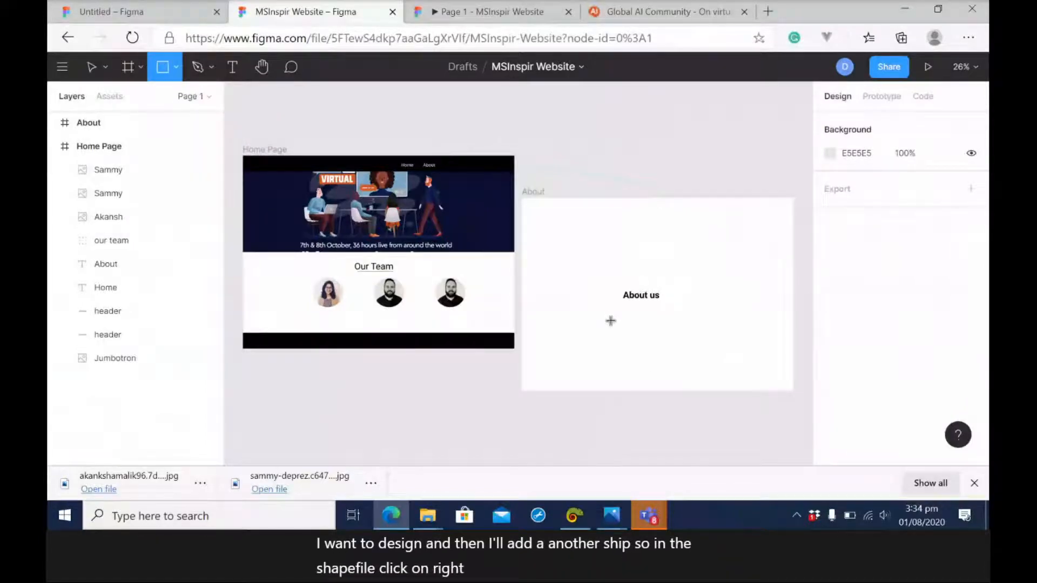
{"action": "left_click_drag", "start_coordinate": [611, 317], "coordinate": [678, 335]}
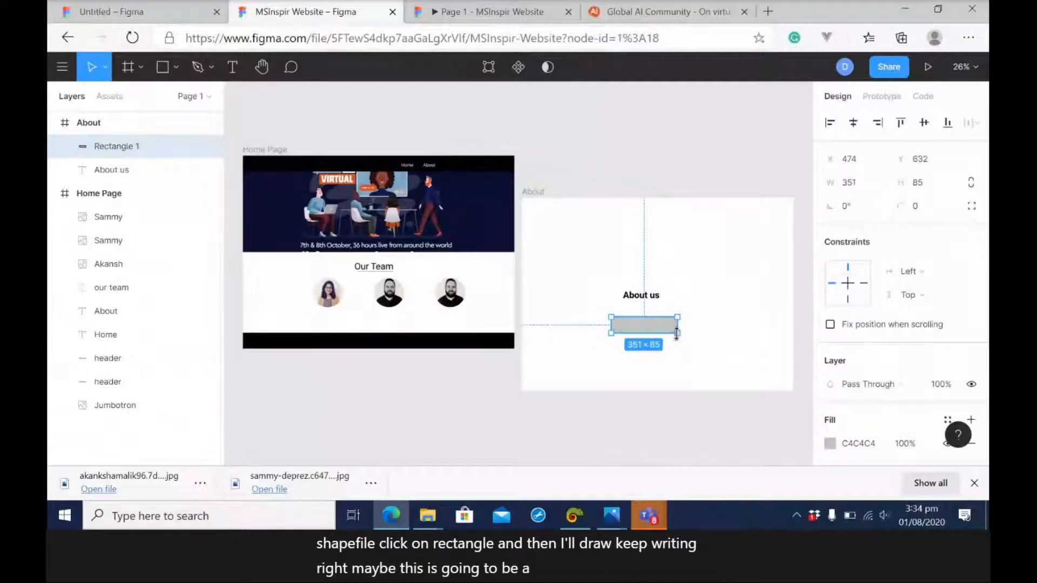
Add the text "Go Back" on top of the button rectangle in the About frame and deselect it.
{"action": "left_click", "coordinate": [233, 67]}
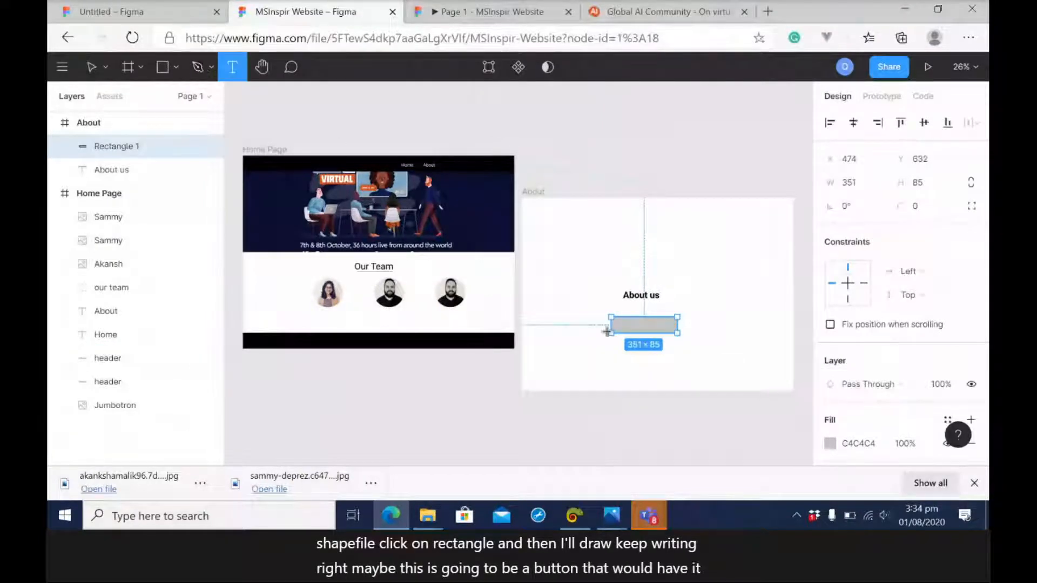
{"action": "left_click", "coordinate": [628, 325]}
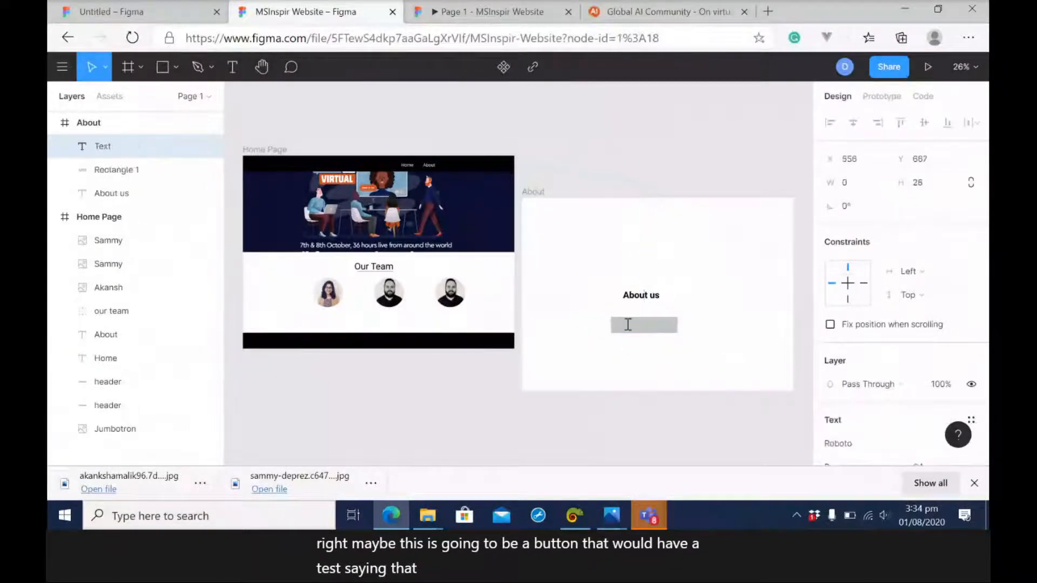
{"action": "type", "text": "Go Bac"}
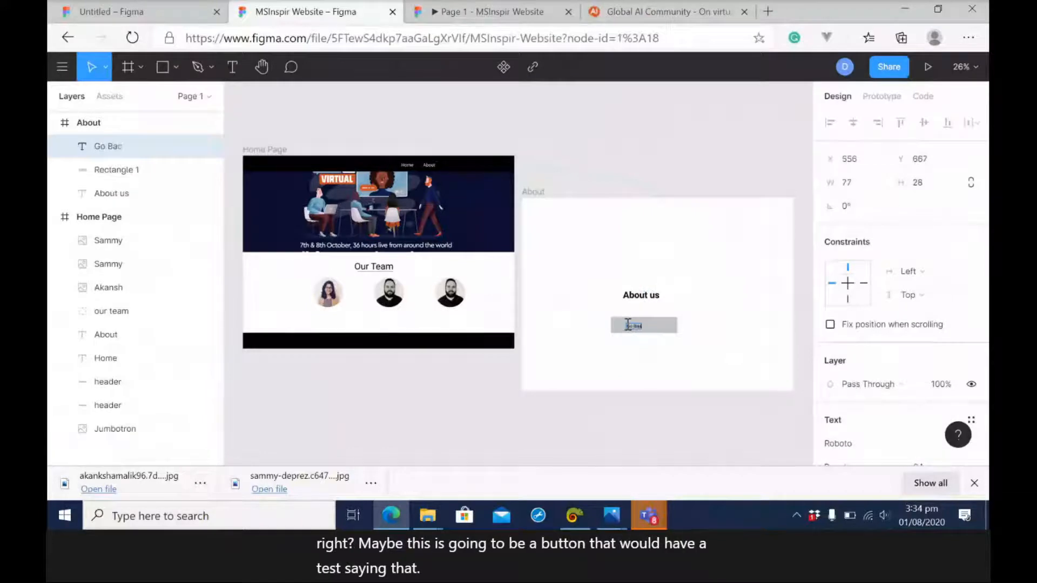
{"action": "type", "text": "k"}
{"action": "key", "text": "Escape"}
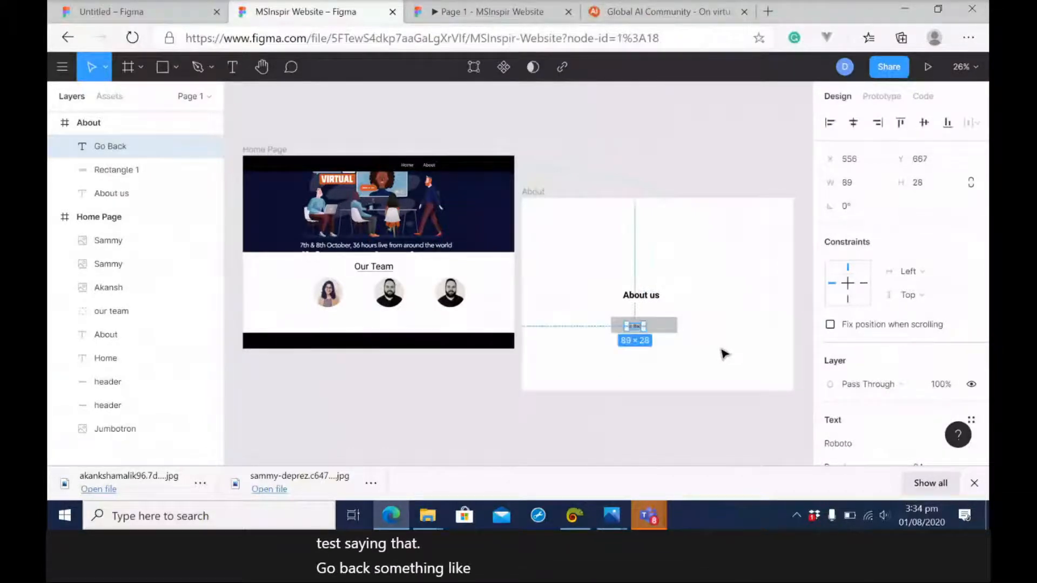
{"action": "left_click", "coordinate": [700, 325]}
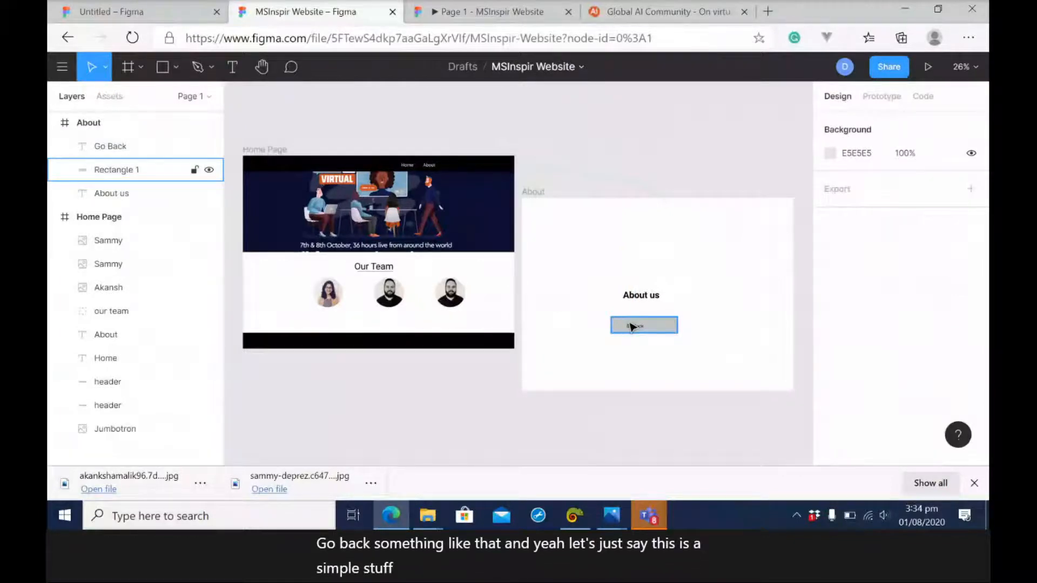
Group the "Go Back" text with its rectangle and centre the text within the rectangle.
{"action": "left_click", "coordinate": [632, 326]}
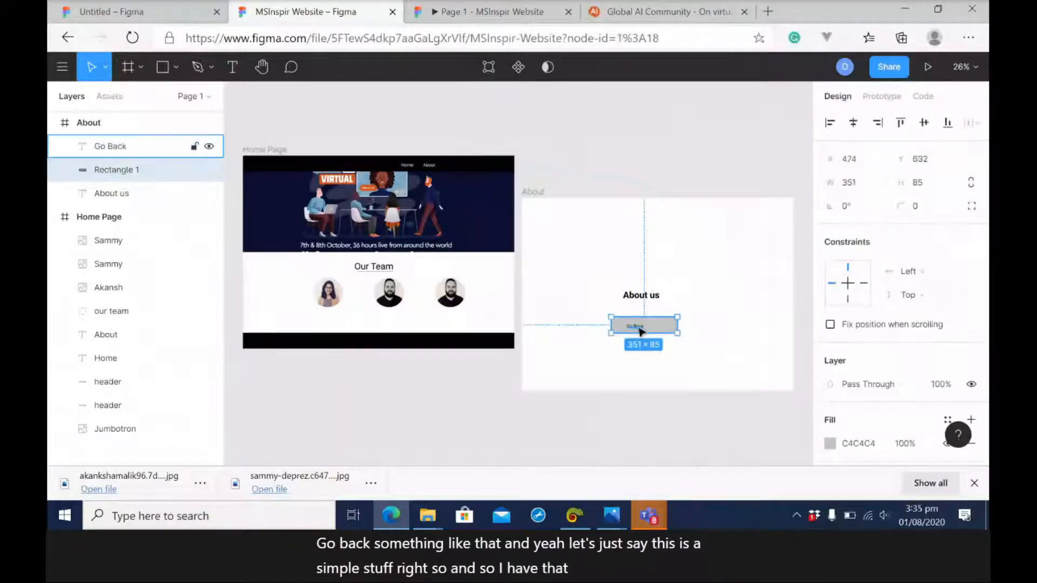
{"action": "left_click", "coordinate": [597, 306]}
{"action": "left_click_drag", "start_coordinate": [597, 307], "coordinate": [701, 346]}
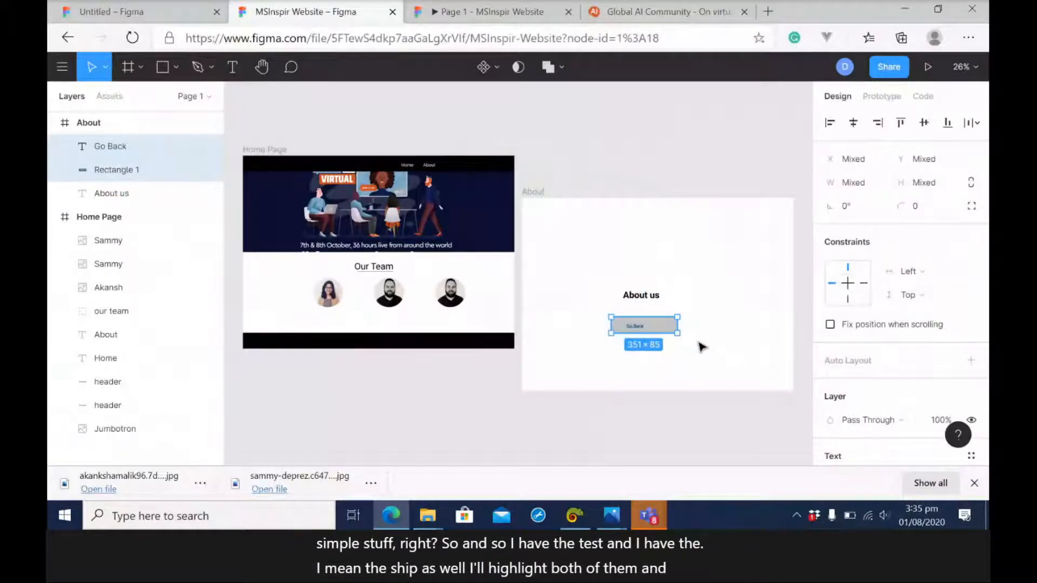
{"action": "key", "text": "ctrl+g"}
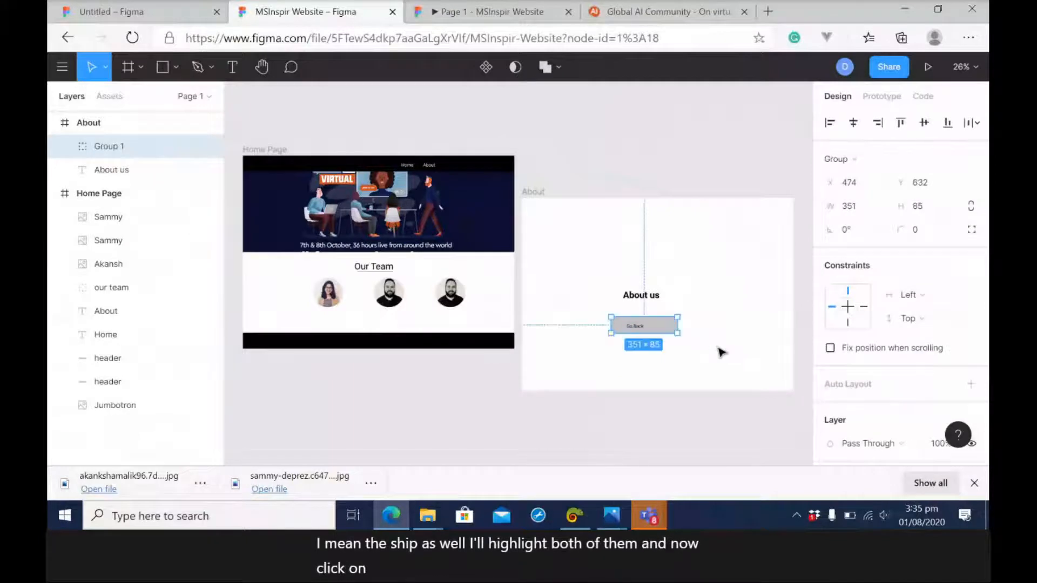
{"action": "double_click", "coordinate": [642, 330]}
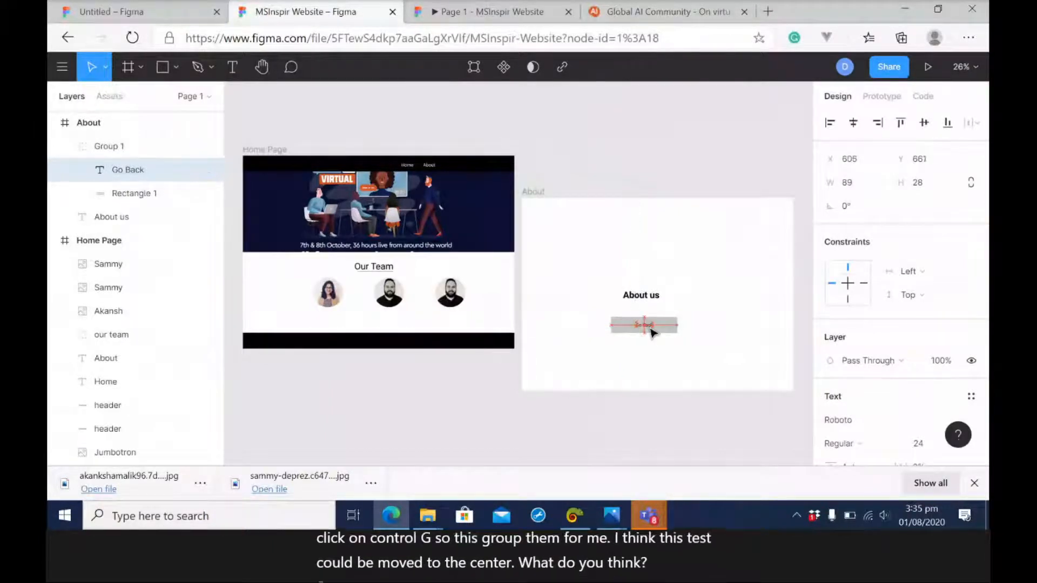
{"action": "left_click", "coordinate": [678, 363]}
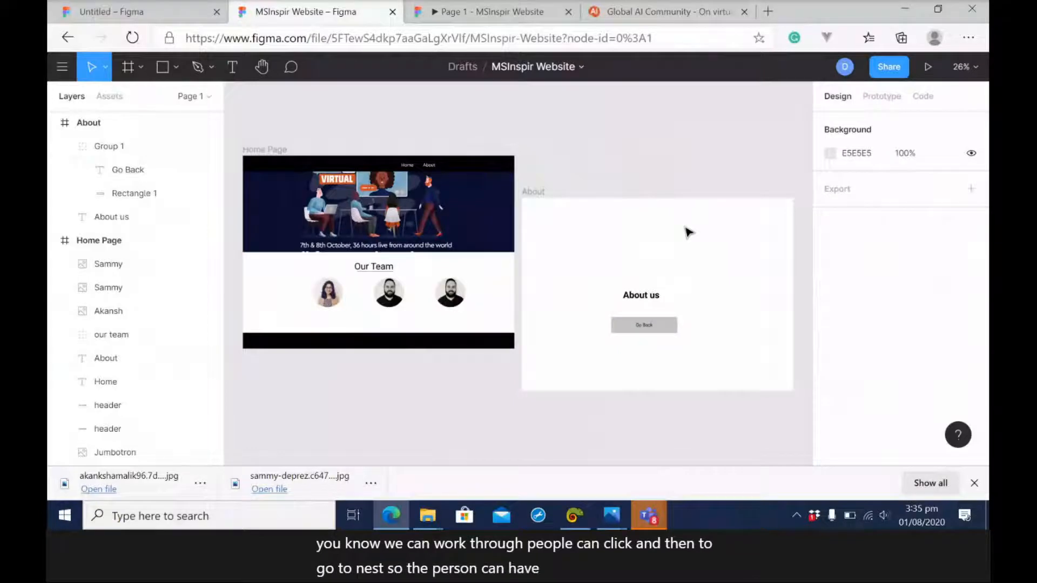
Connect the Go Back button group to the Home Page frame with an On Click, Navigate To prototype interaction.
{"action": "left_click", "coordinate": [647, 330]}
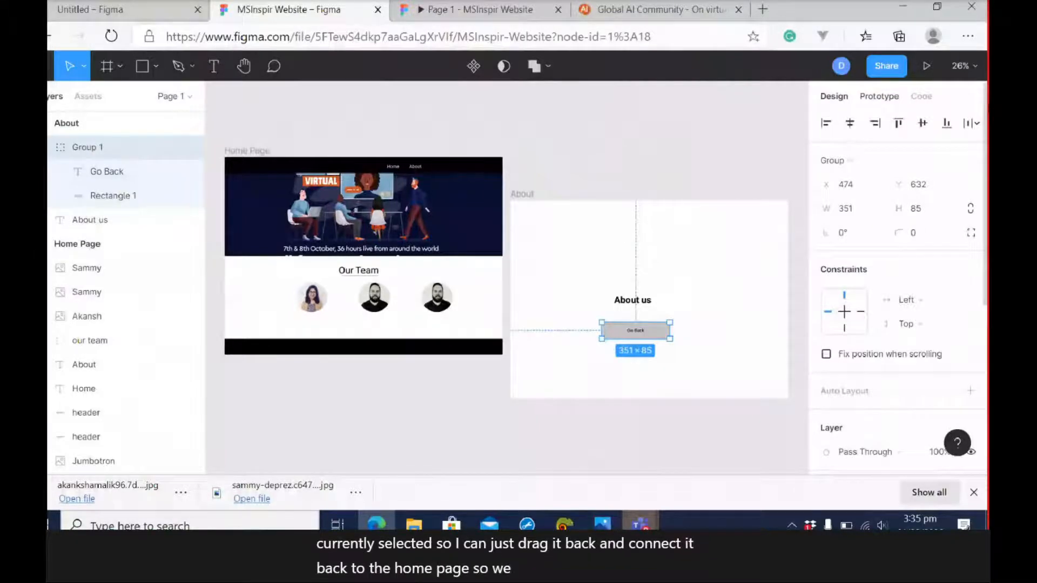
{"action": "left_click_drag", "start_coordinate": [677, 325], "coordinate": [516, 260]}
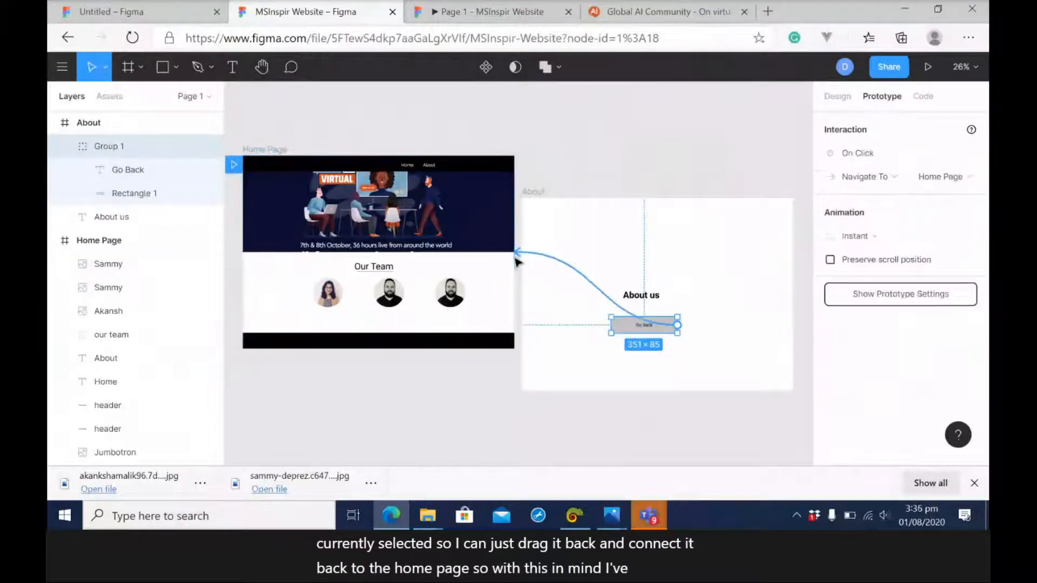
{"action": "left_click", "coordinate": [441, 444]}
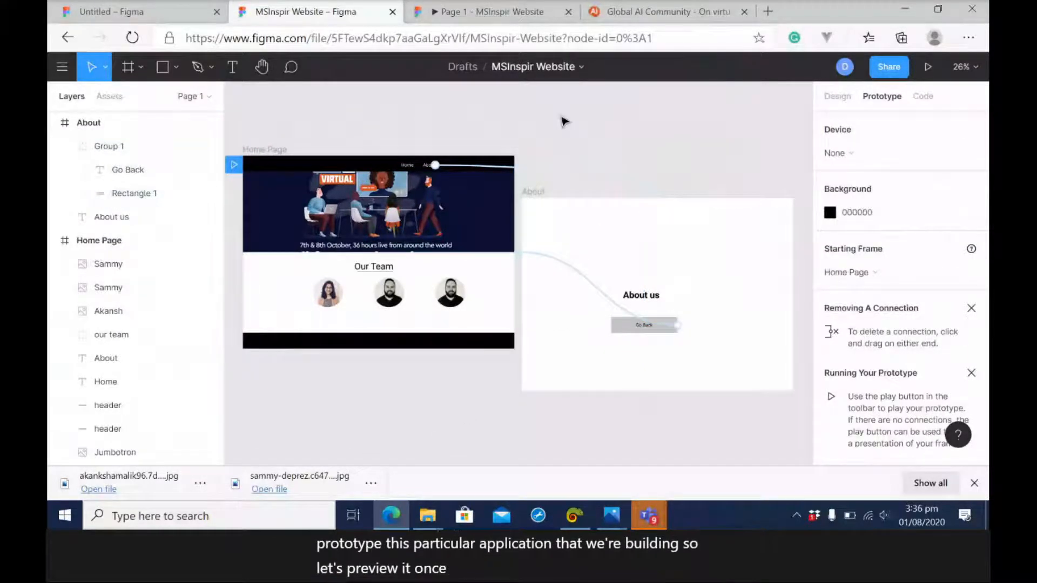
Check the Home Page in the running prototype up to its navigation bar, and review the design file's design and prototype settings.
{"action": "left_click", "coordinate": [480, 15]}
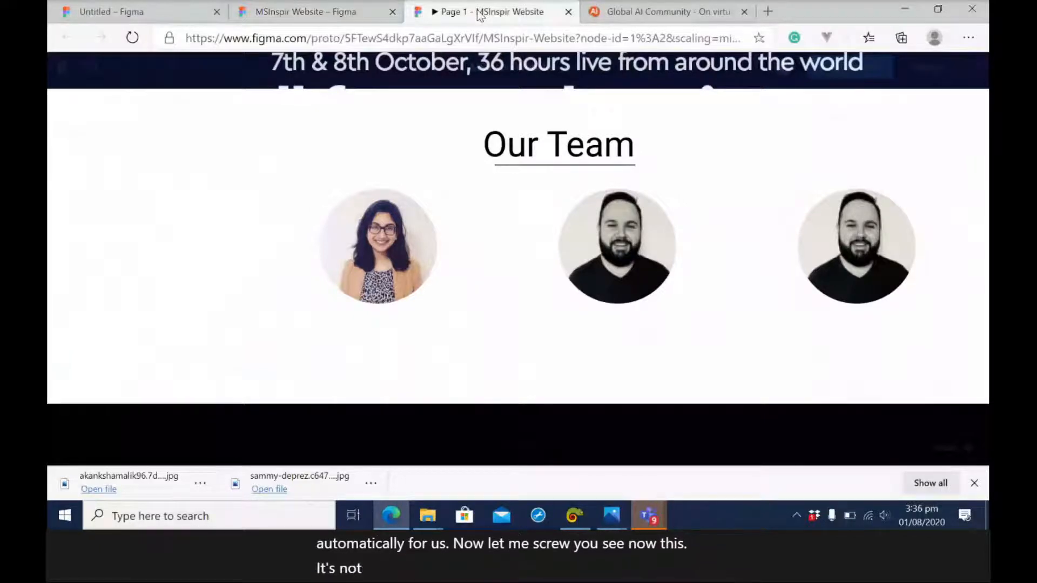
{"action": "scroll", "coordinate": [690, 88], "scroll_direction": "up", "scroll_amount": 5}
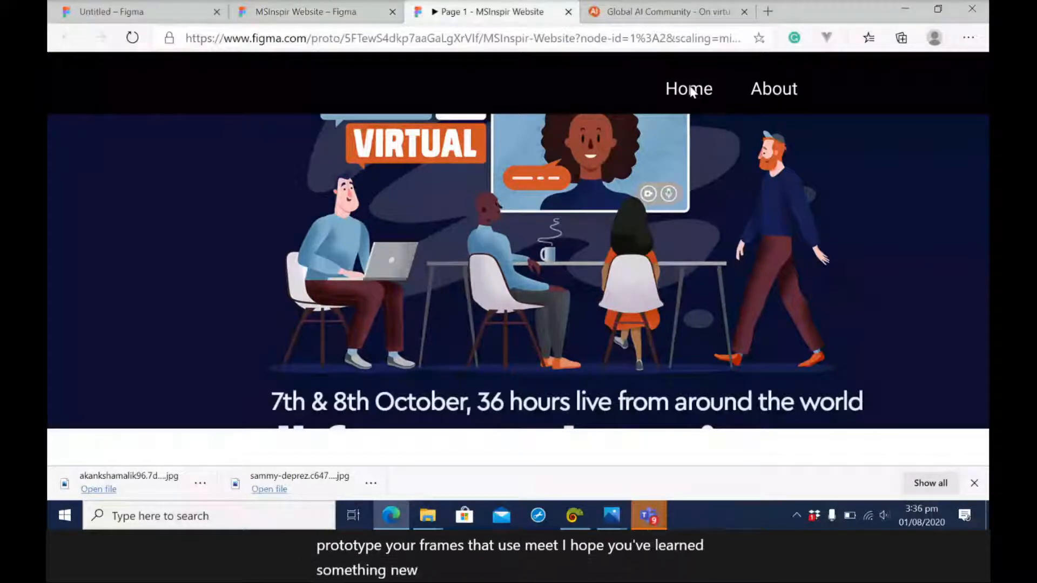
{"action": "left_click", "coordinate": [306, 12]}
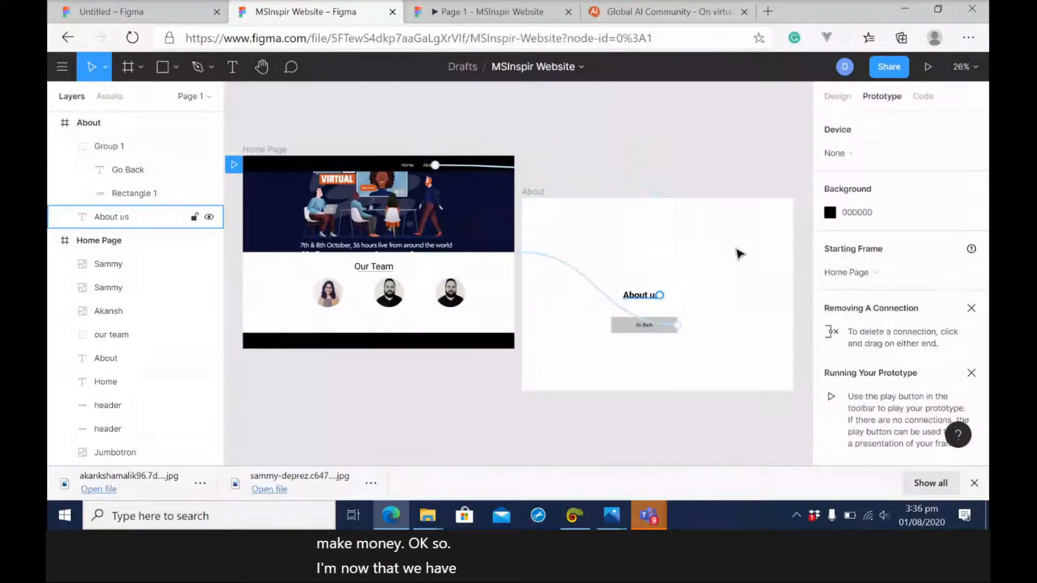
{"action": "left_click", "coordinate": [838, 96]}
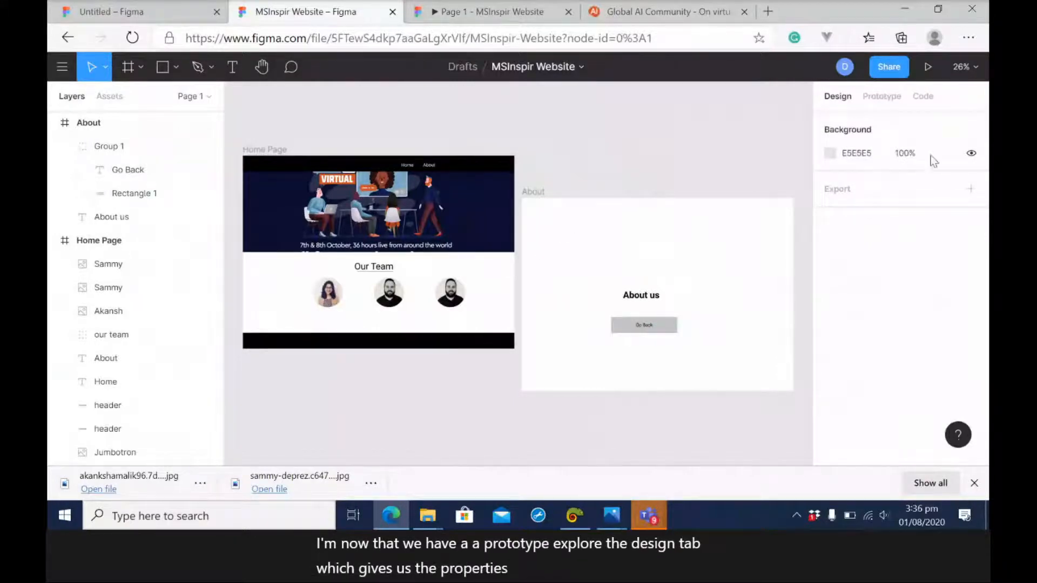
{"action": "left_click", "coordinate": [884, 98]}
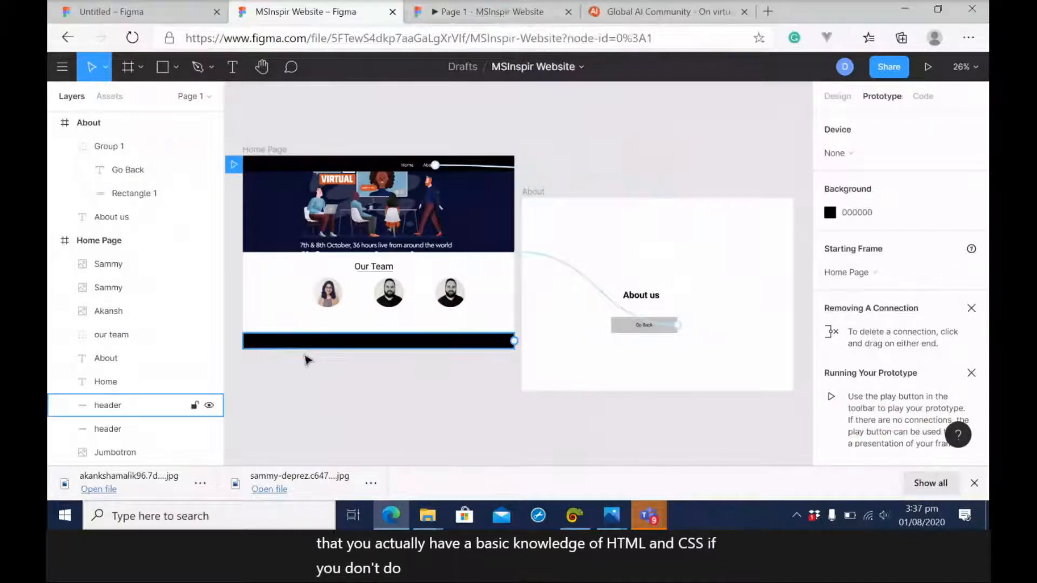
Launch Visual Studio Code through a Windows search for "code" and create a folder named Inspire-app inside the codemore folder.
{"action": "left_click", "coordinate": [252, 523]}
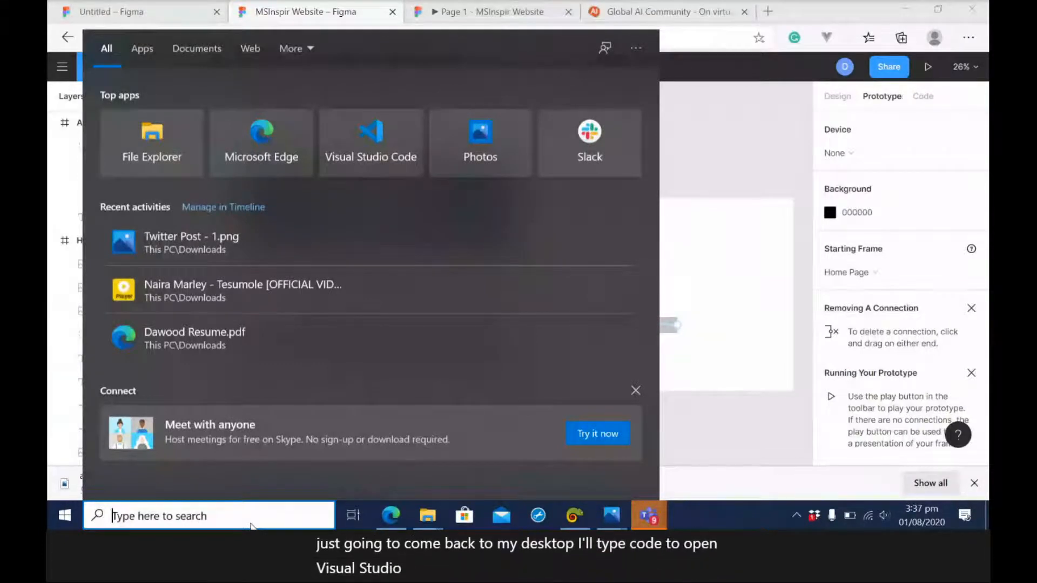
{"action": "type", "text": "code"}
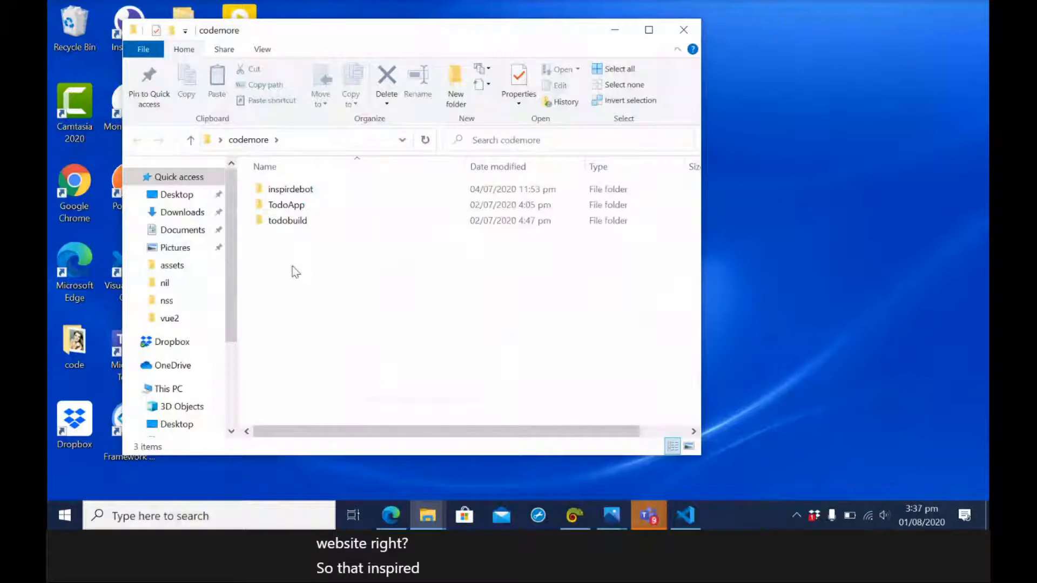
{"action": "left_click", "coordinate": [455, 86]}
{"action": "type", "text": "Inspire-app"}
{"action": "key", "text": "Return"}
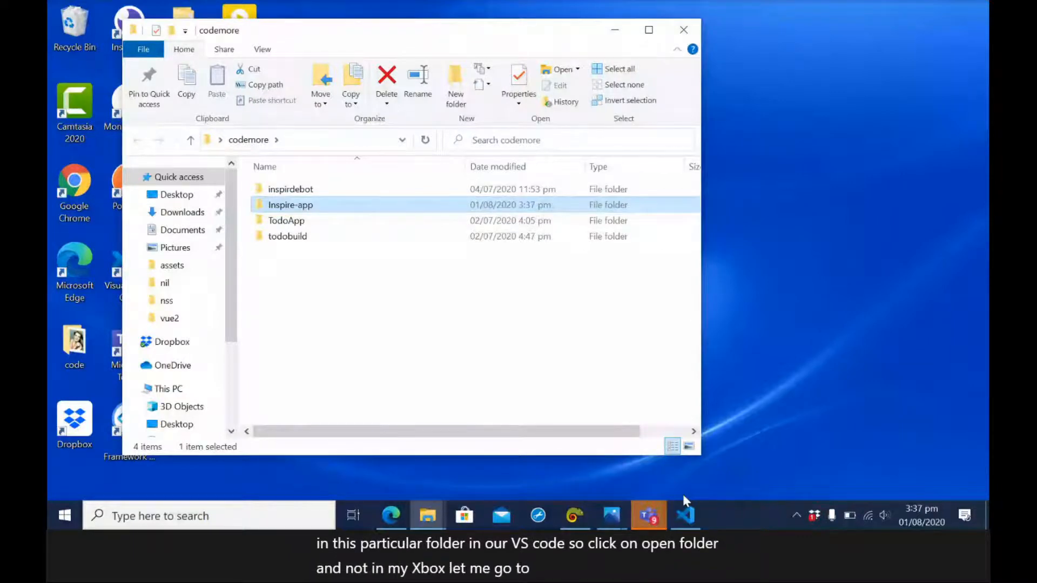
Switch to Visual Studio Code, open the Inspire-app folder and create a file named home.html in it.
{"action": "left_click", "coordinate": [685, 515]}
{"action": "left_click", "coordinate": [179, 12]}
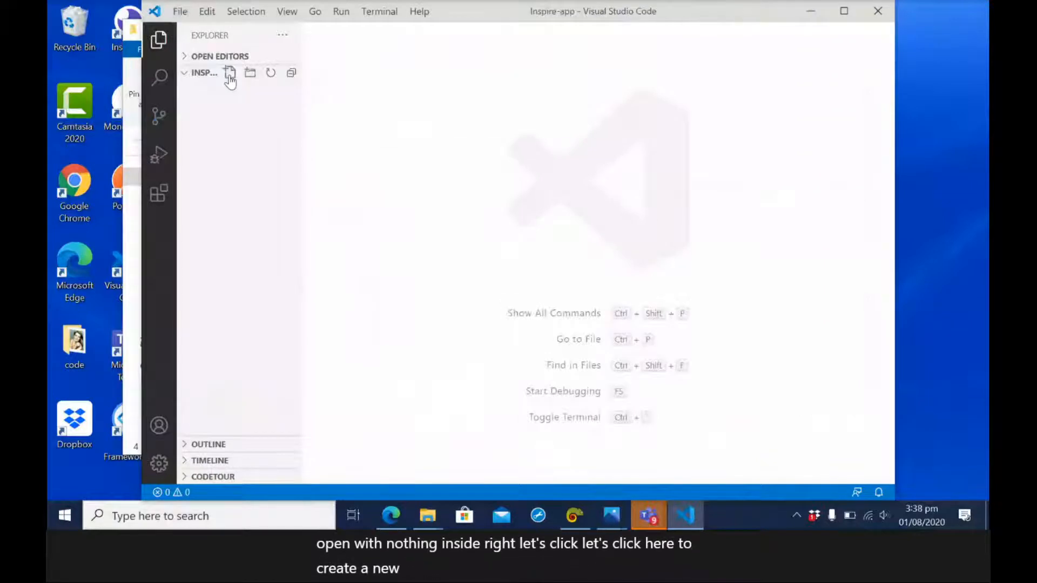
{"action": "left_click", "coordinate": [230, 74]}
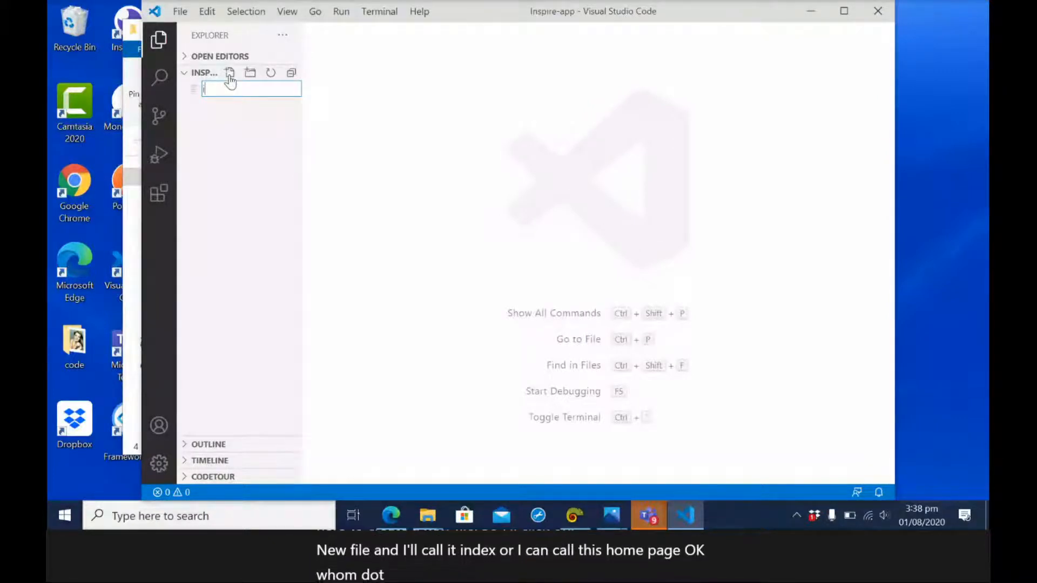
{"action": "type", "text": "home.html"}
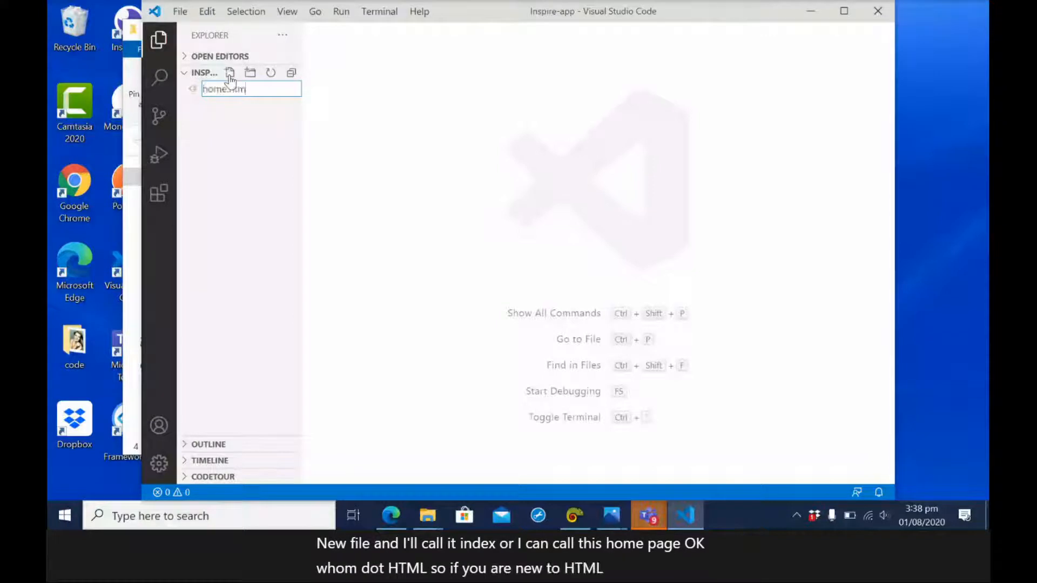
{"action": "key", "text": "Return"}
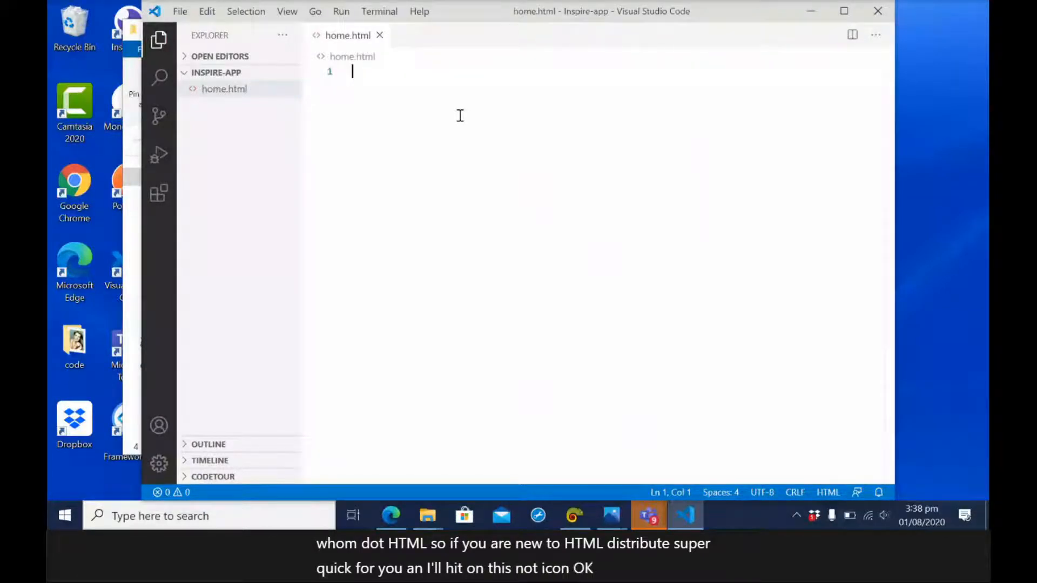
Insert the basic HTML structure into home.html with the "!" Emmet abbreviation and set the page title to "Home Page".
{"action": "type", "text": "!"}
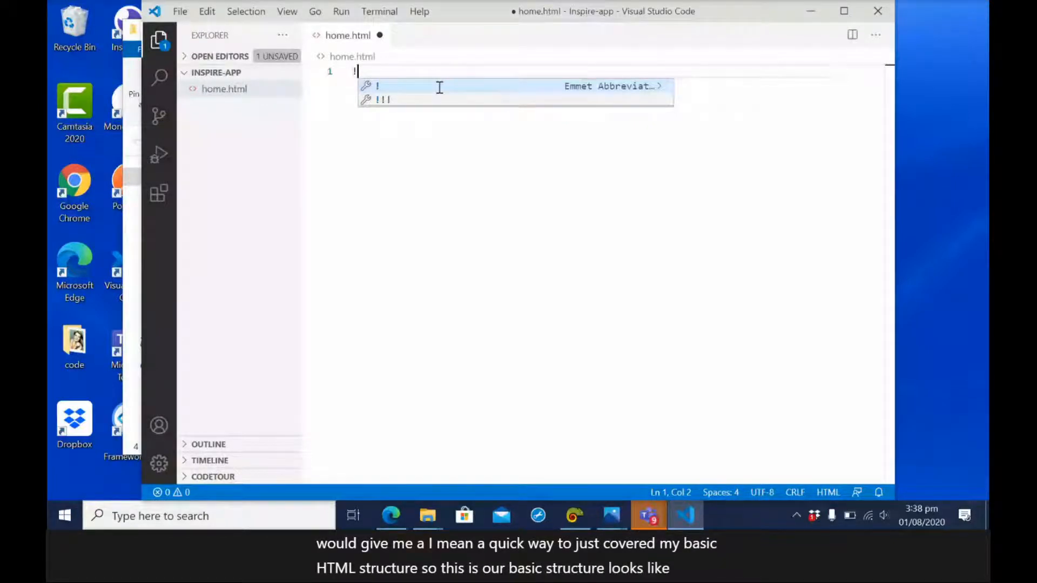
{"action": "left_click", "coordinate": [439, 86]}
{"action": "key", "text": "ctrl+a"}
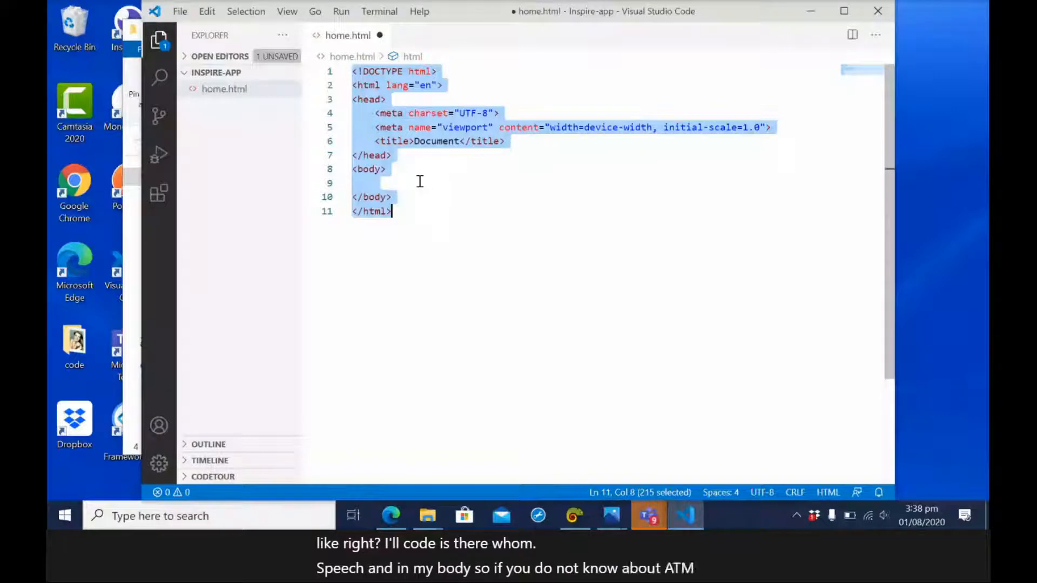
{"action": "type", "text": "<!DOCTYPE html> <html lang=\"en\"> <head>     <meta charset=\"UTF-8\">     <meta name=\"viewport\" content=\"width=device-width, initial-scale=1.0\">     <title>Home Page</title> </head> <body>             </body> </html>"}
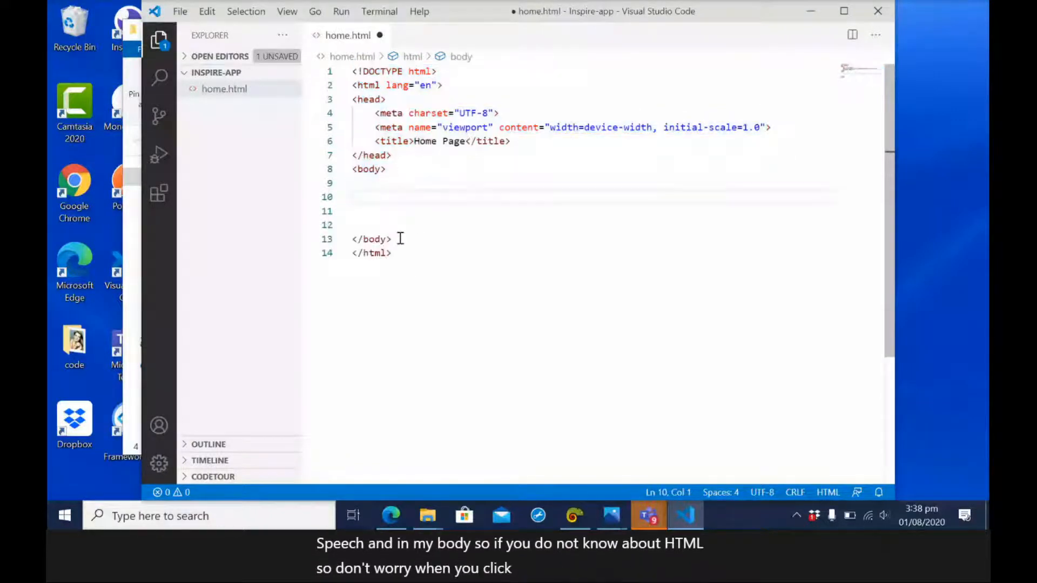
Add a "Hello" heading to the body of home.html, save it, and open the file from the Inspire-app folder in the browser.
{"action": "left_click_drag", "start_coordinate": [397, 239], "coordinate": [348, 170]}
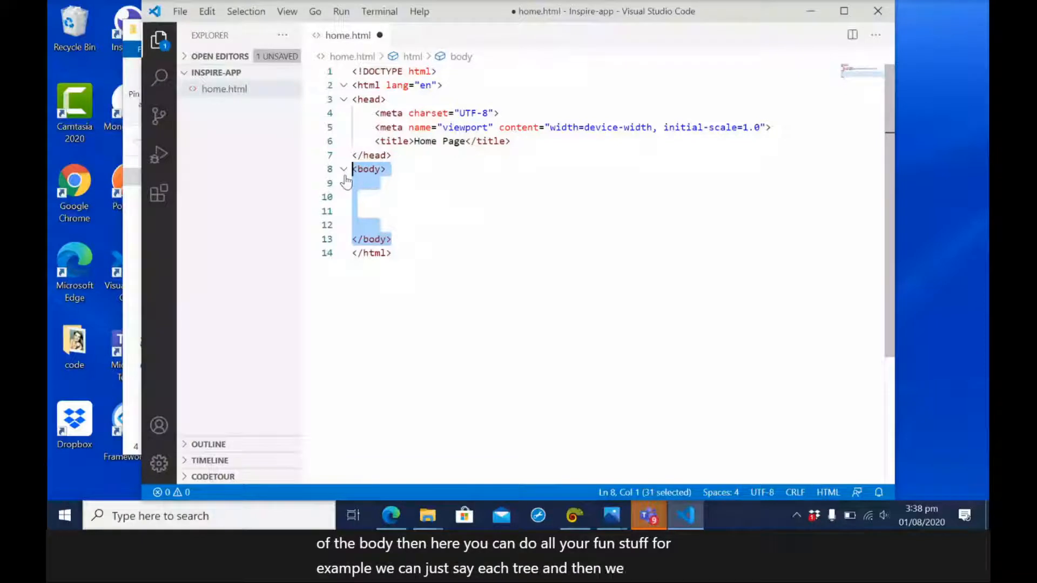
{"action": "left_click", "coordinate": [385, 199]}
{"action": "key", "text": "Return"}
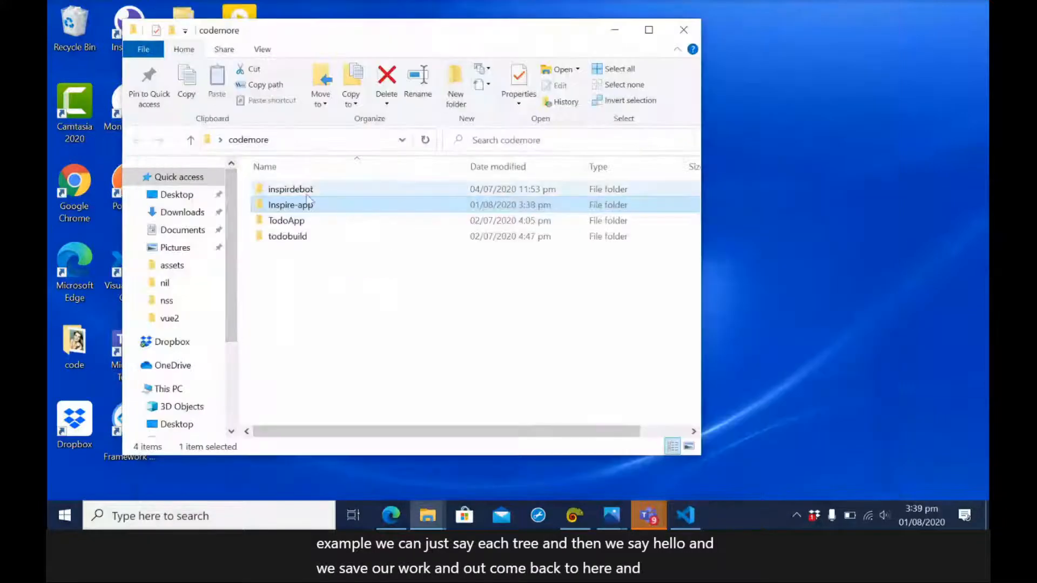
{"action": "double_click", "coordinate": [313, 207]}
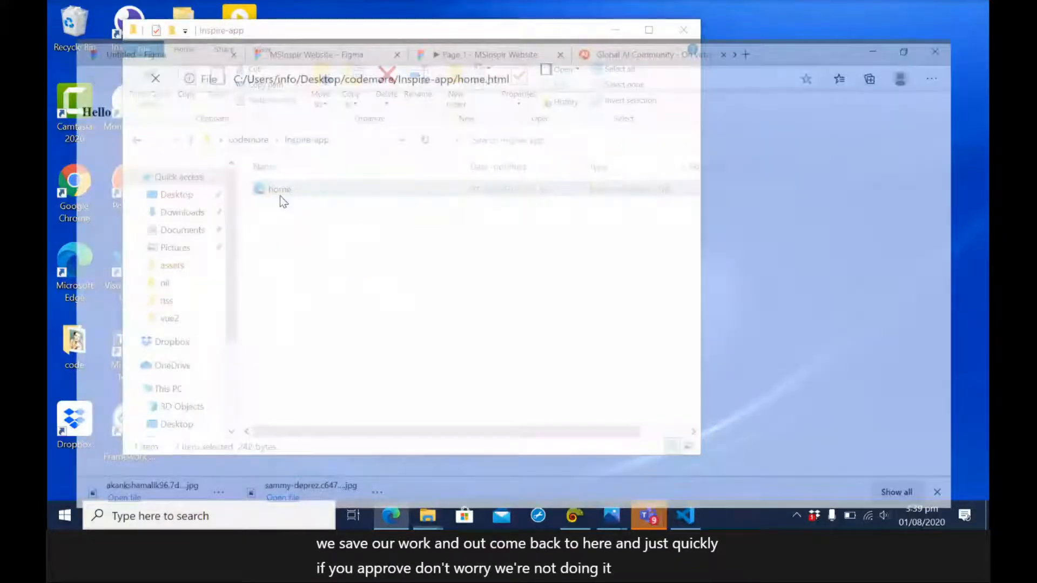
{"action": "double_click", "coordinate": [279, 196]}
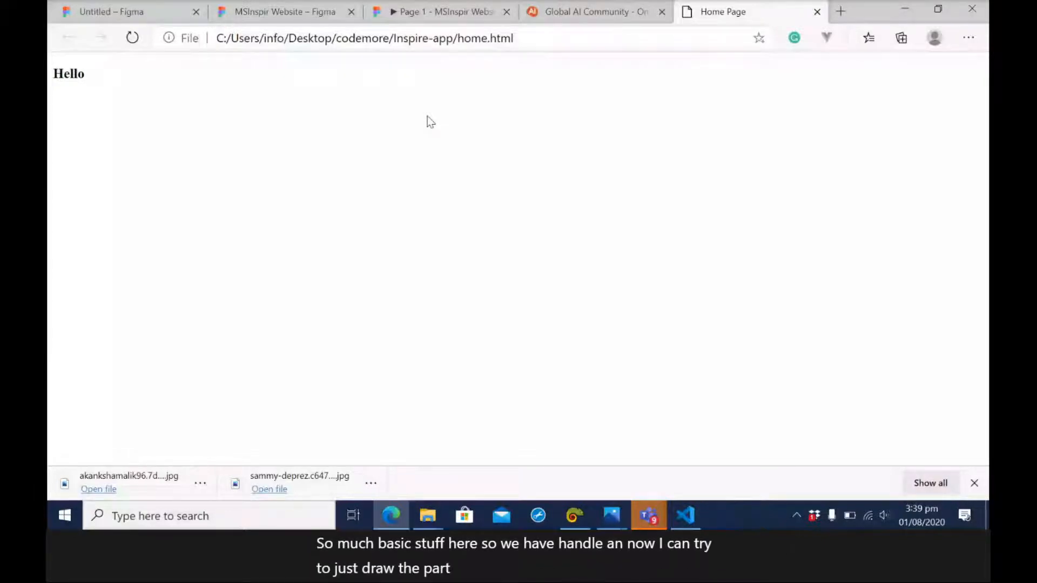
Switch back to Visual Studio Code, replace the "Hello" heading with an empty nav element in the body, and save home.html.
{"action": "key", "text": "alt+Tab"}
{"action": "left_click", "coordinate": [397, 191]}
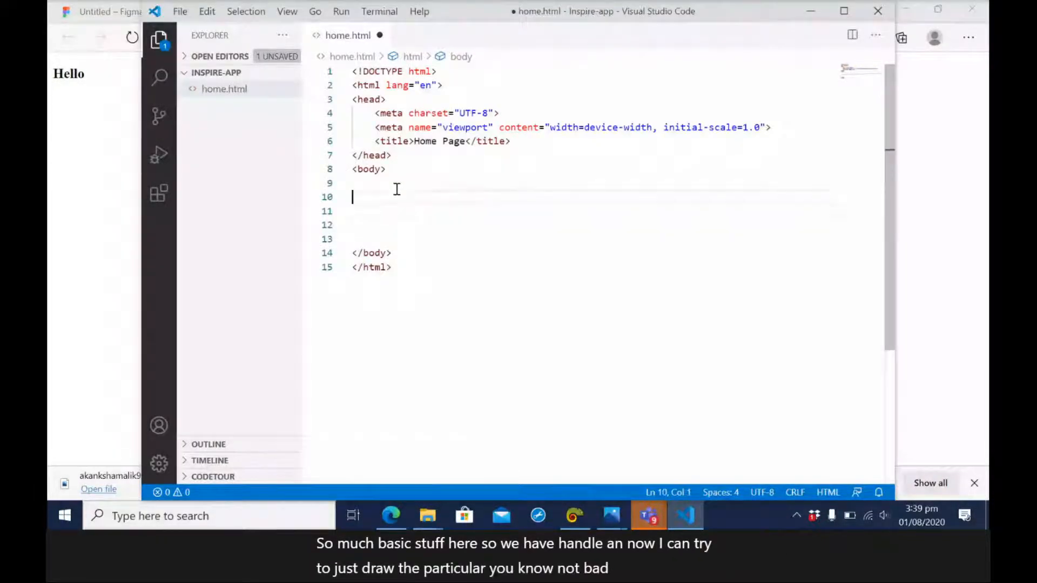
{"action": "type", "text": "nav"}
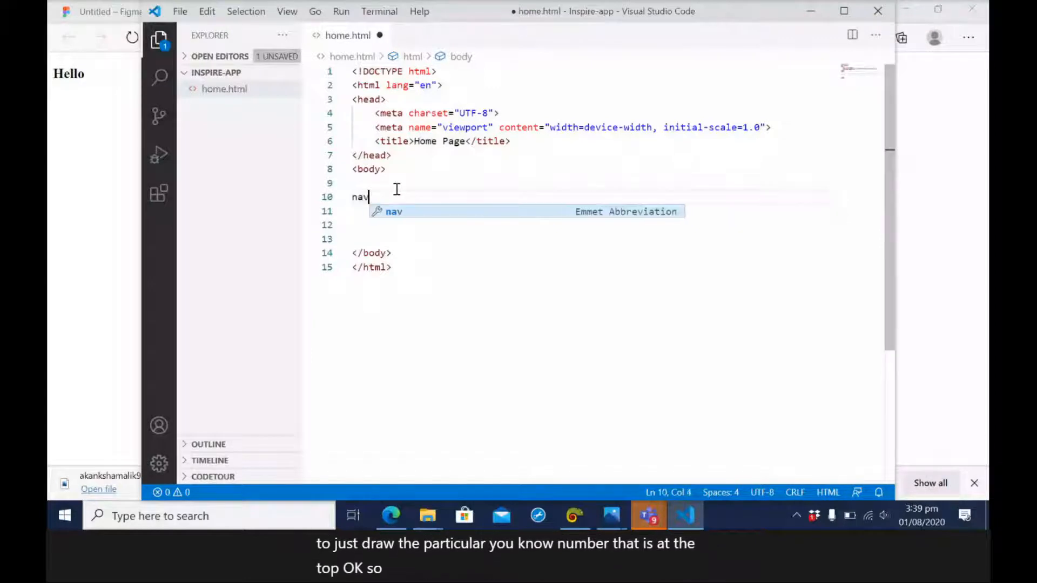
{"action": "key", "text": "Tab"}
{"action": "key", "text": "Return"}
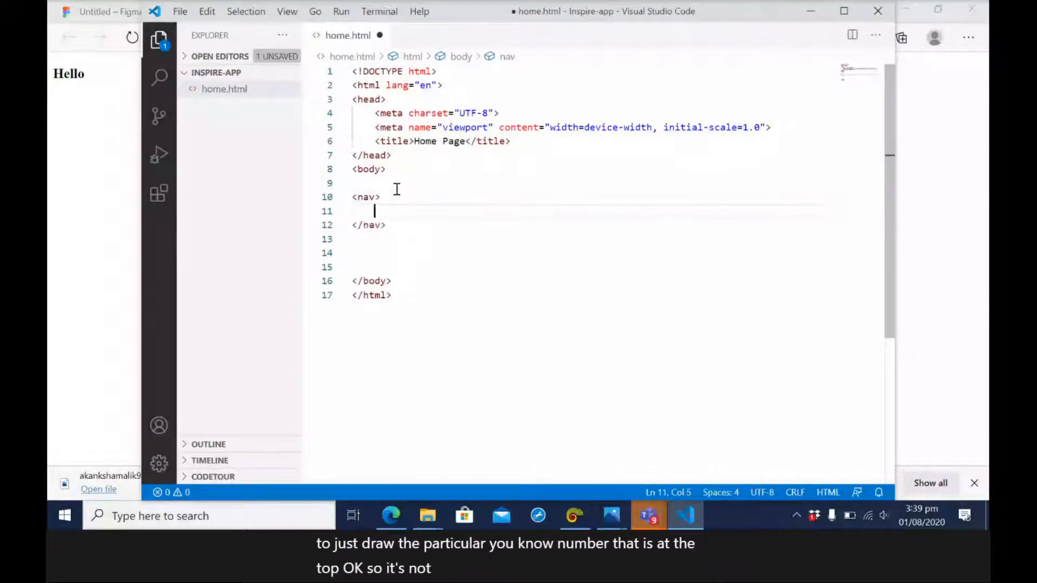
{"action": "key", "text": "ctrl+s"}
Give the nav element the class "navbar" and save home.html.
{"action": "left_click", "coordinate": [380, 197]}
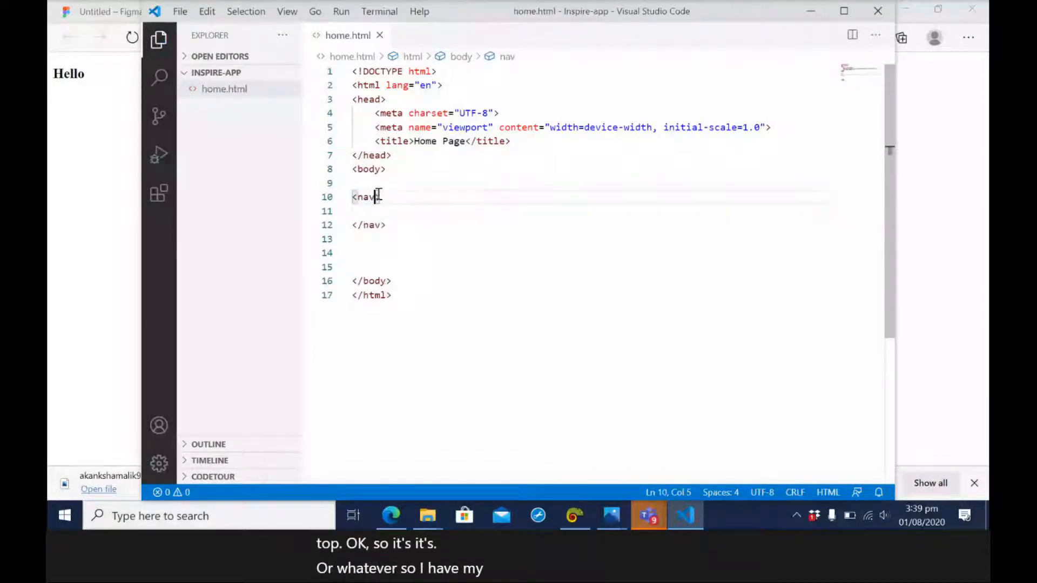
{"action": "type", "text": "class"}
{"action": "key", "text": "Tab"}
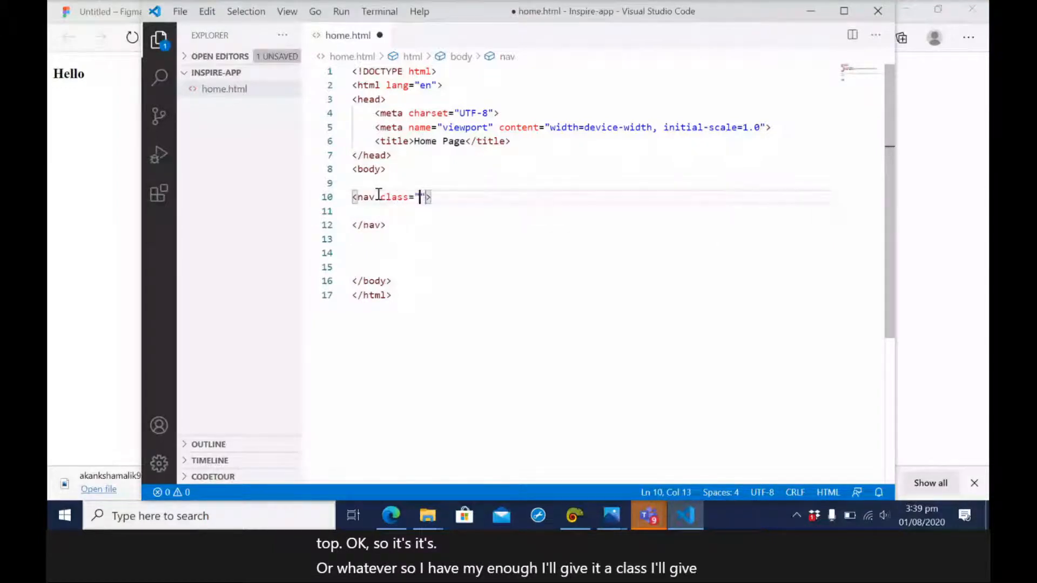
{"action": "type", "text": "nav"}
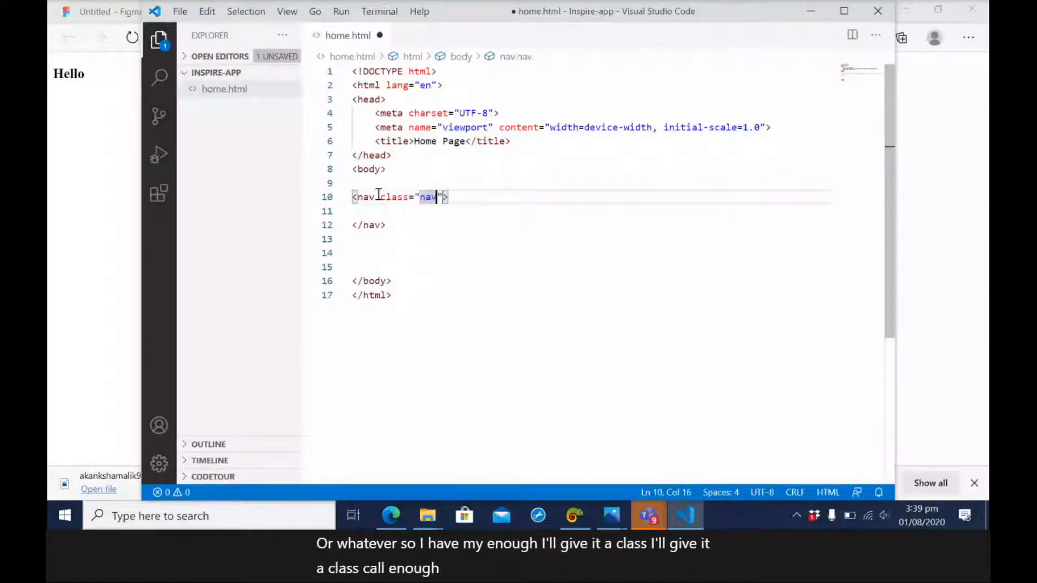
{"action": "type", "text": "bar"}
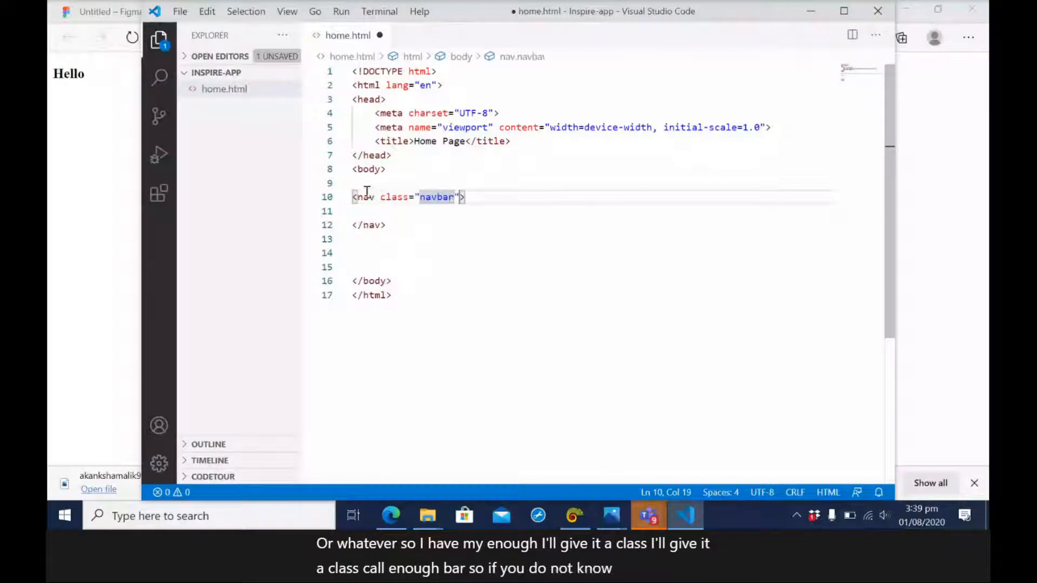
{"action": "triple_click", "coordinate": [432, 199]}
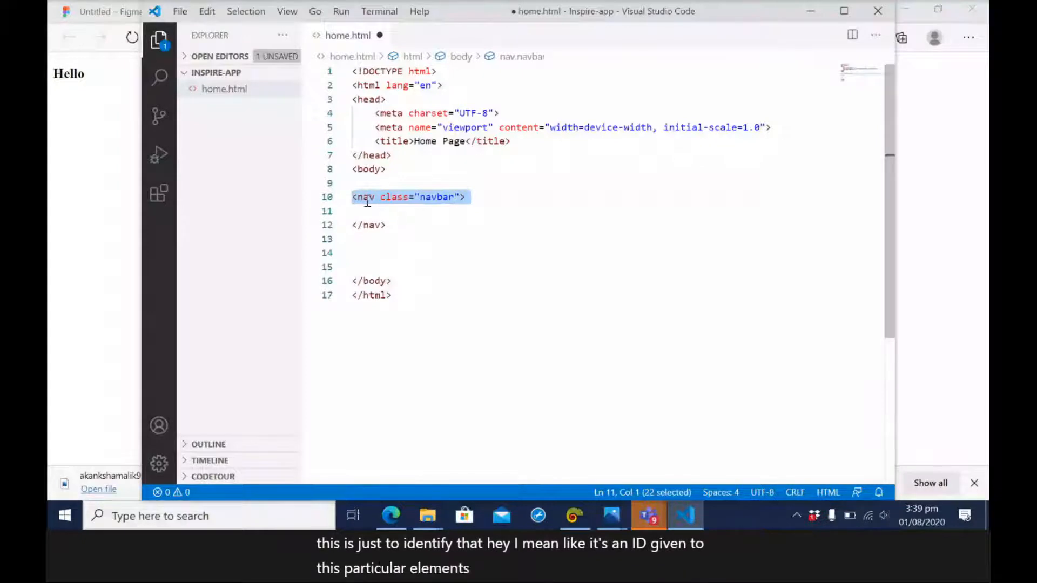
{"action": "left_click", "coordinate": [400, 211]}
{"action": "key", "text": "ctrl+s"}
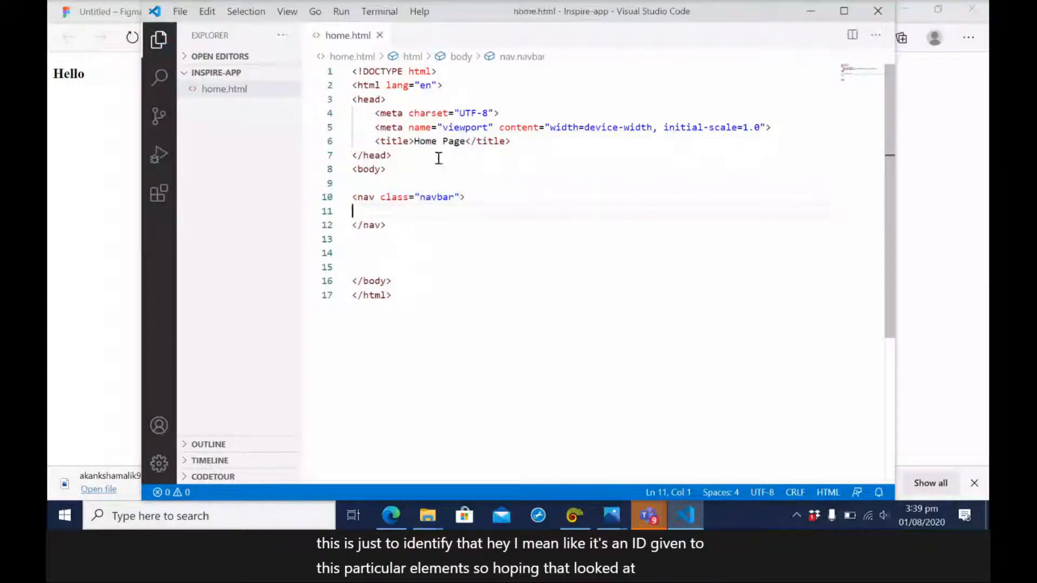
Insert a style element in the head below the page title, leaving blank lines between them.
{"action": "left_click", "coordinate": [538, 142]}
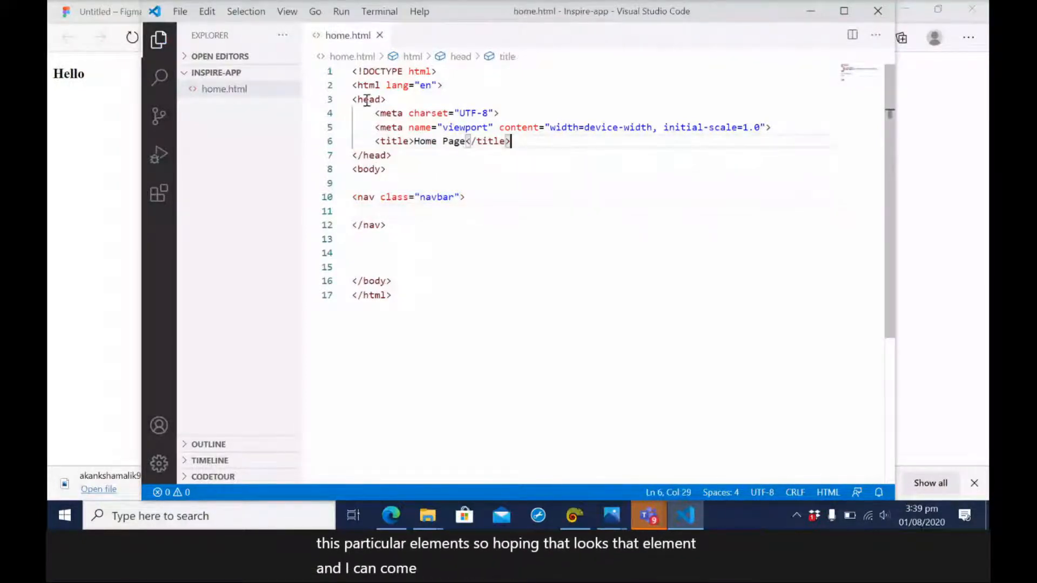
{"action": "double_click", "coordinate": [366, 100]}
{"action": "left_click", "coordinate": [516, 142]}
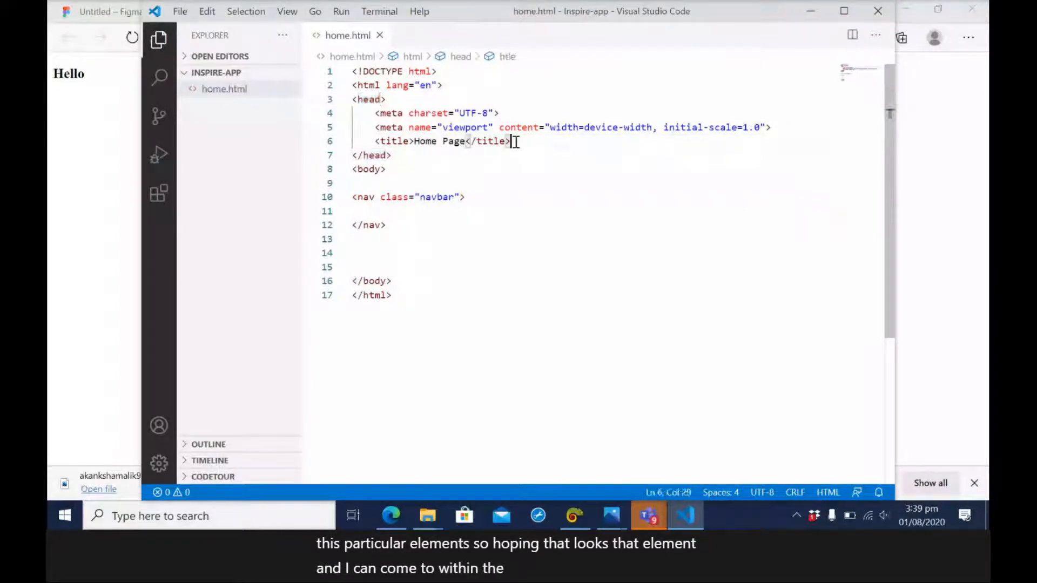
{"action": "key", "text": "Return"}
{"action": "key", "text": "Return"}
{"action": "key", "text": "Return"}
{"action": "key", "text": "Return"}
{"action": "key", "text": "Up"}
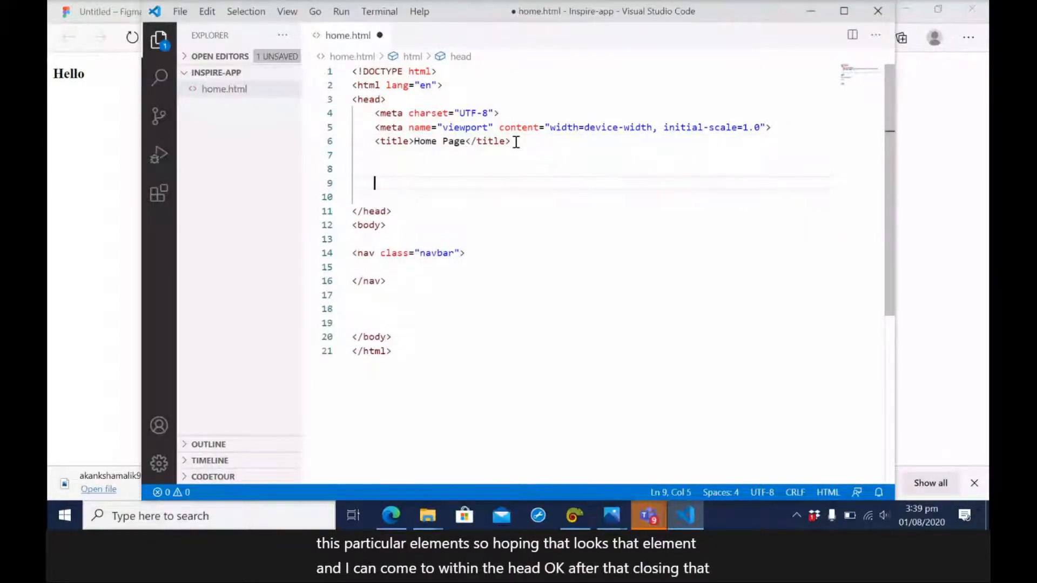
{"action": "type", "text": "stu"}
{"action": "key", "text": "BackSpace"}
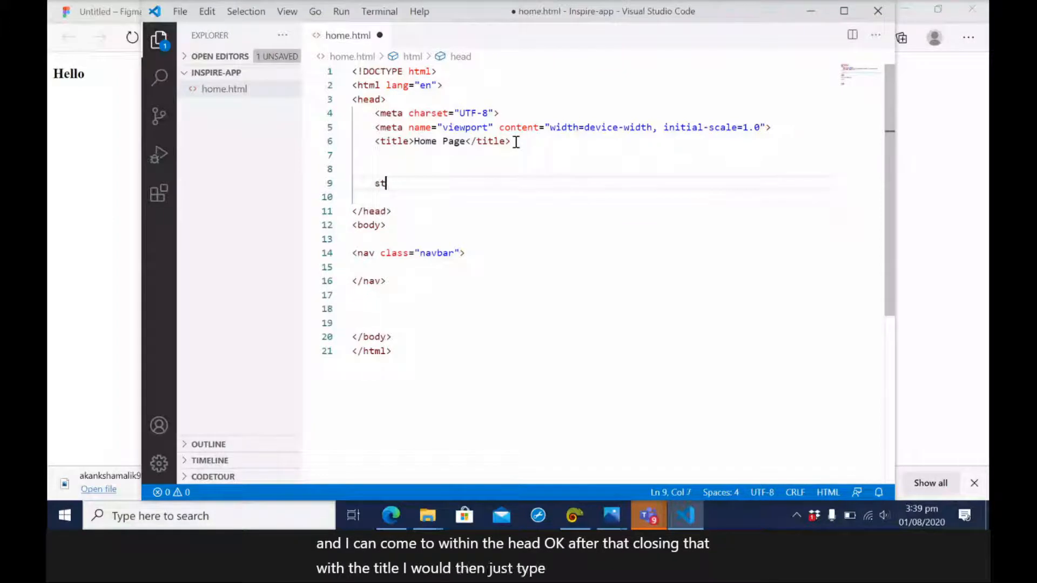
{"action": "type", "text": "yle"}
{"action": "key", "text": "Tab"}
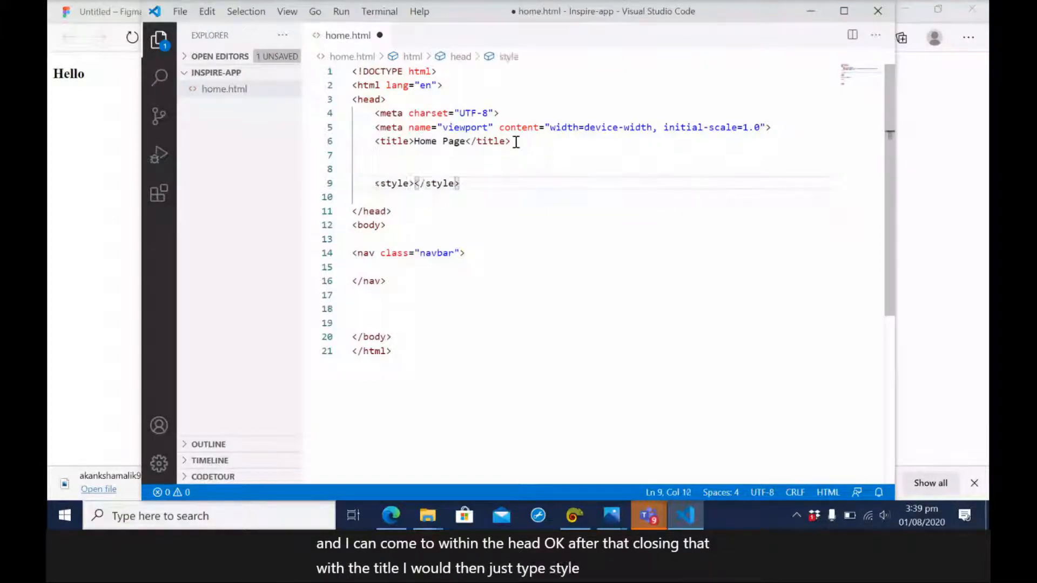
{"action": "key", "text": "Return"}
Create an empty .navbar rule inside the style element and save home.html.
{"action": "type", "text": "."}
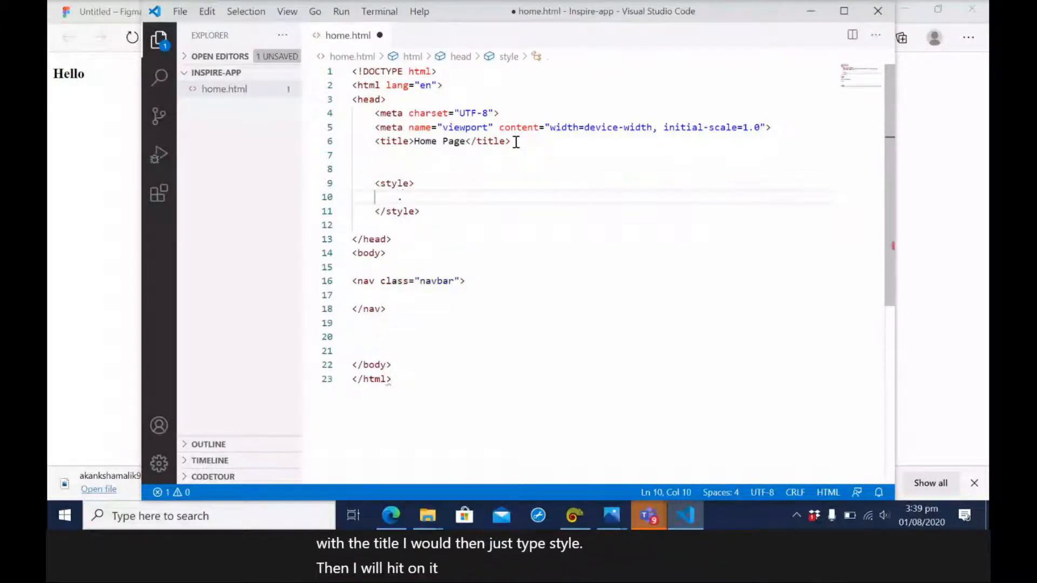
{"action": "double_click", "coordinate": [436, 281]}
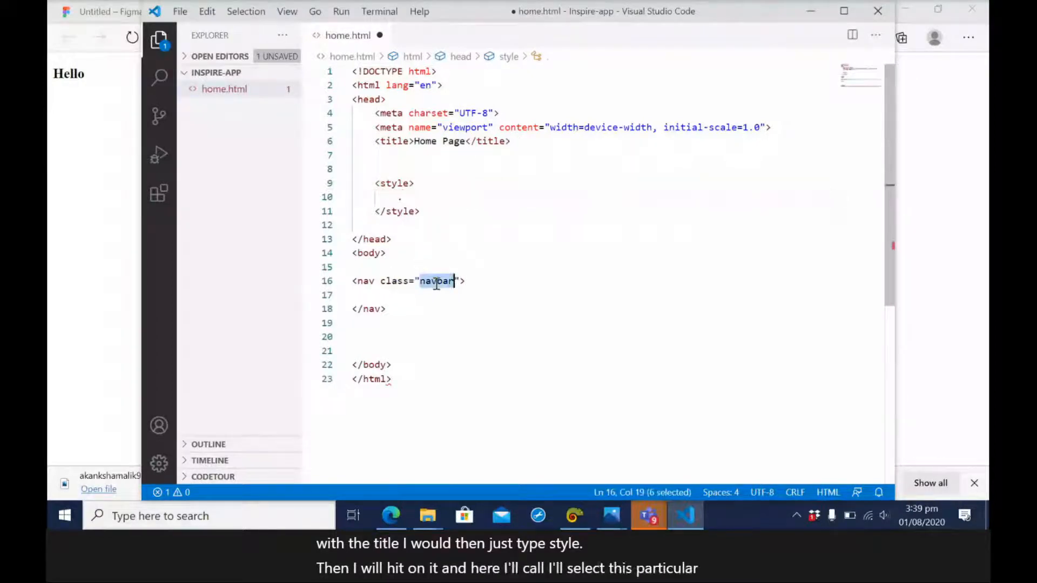
{"action": "left_click", "coordinate": [412, 198]}
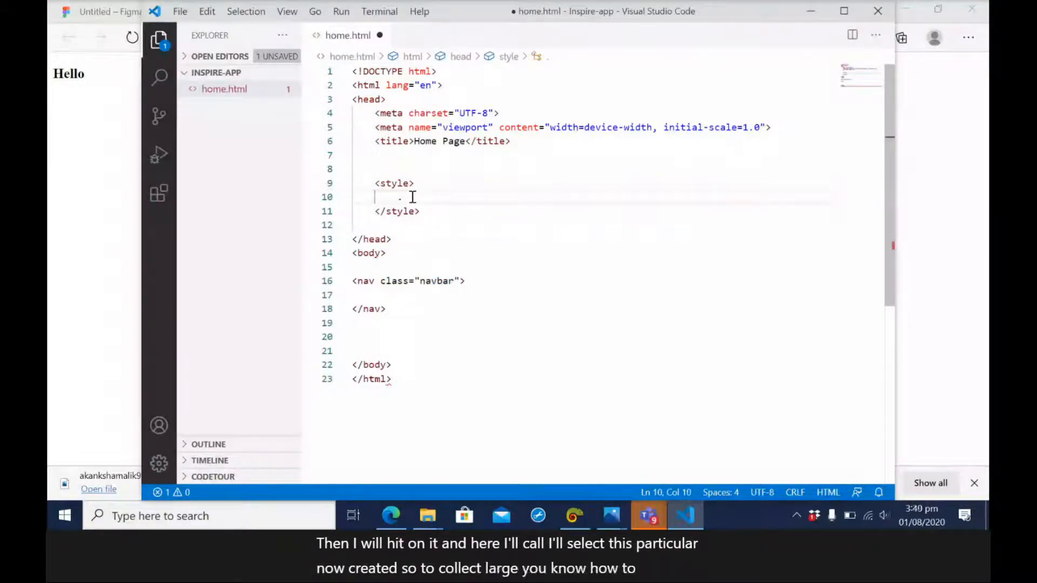
{"action": "type", "text": "navbar{"}
{"action": "key", "text": "Return"}
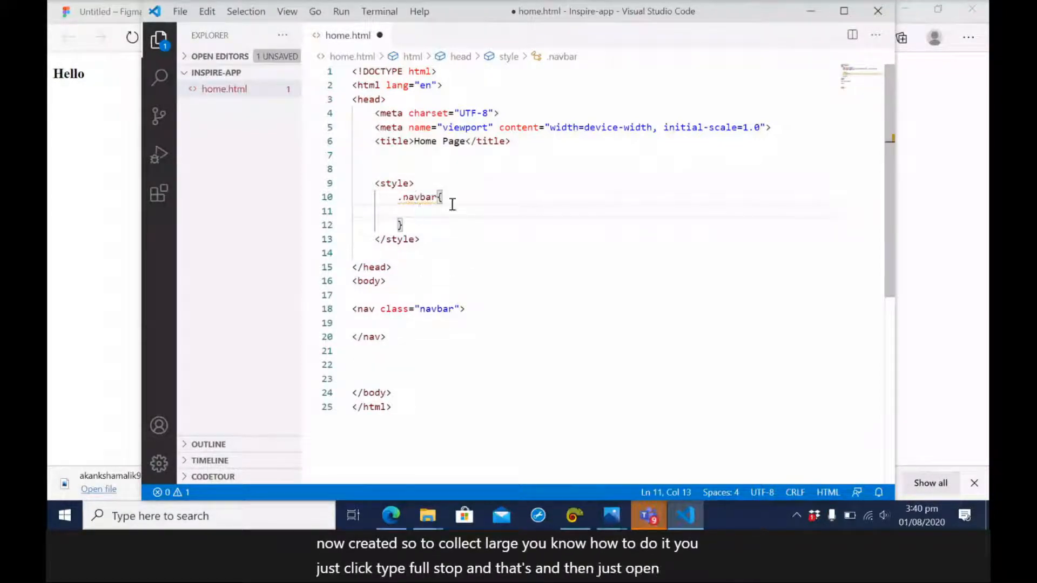
{"action": "left_click_drag", "start_coordinate": [403, 225], "coordinate": [336, 206]}
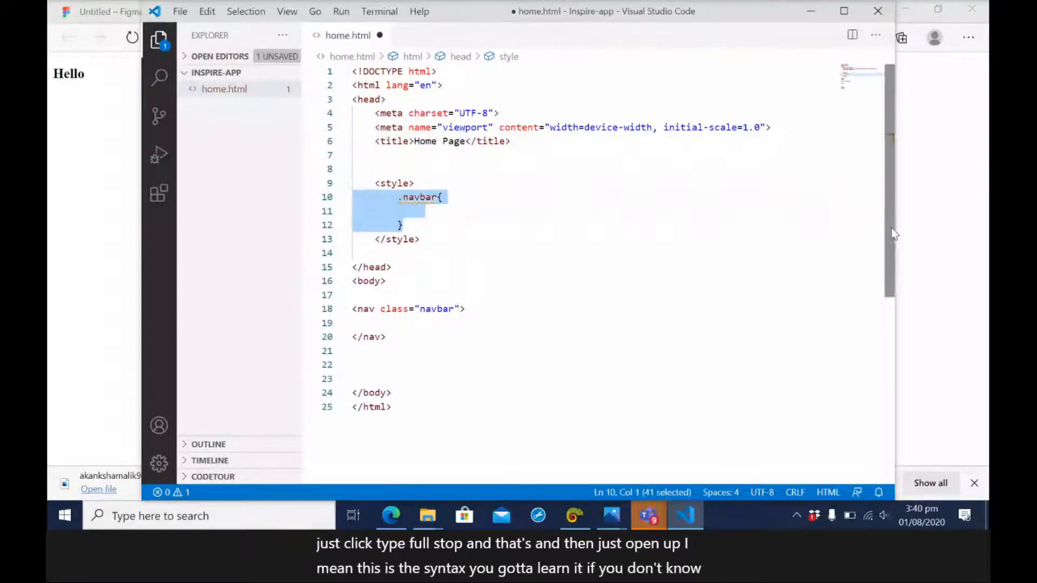
{"action": "key", "text": "ctrl+s"}
{"action": "left_click", "coordinate": [411, 217]}
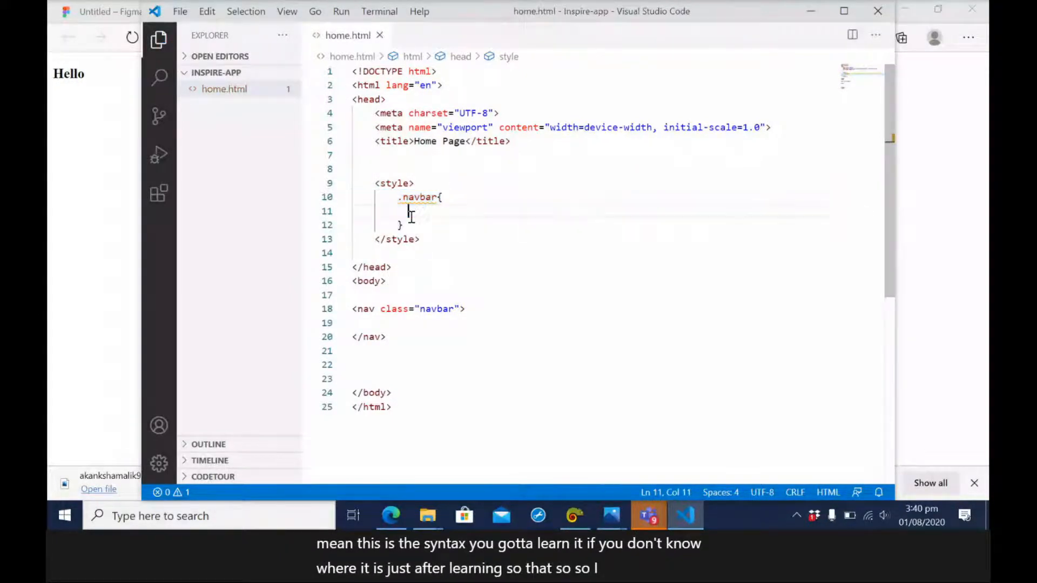
Switch to the MSInspir Website design file in Figma and copy the CSS code of the Home Page's black header rectangle.
{"action": "left_click", "coordinate": [104, 171]}
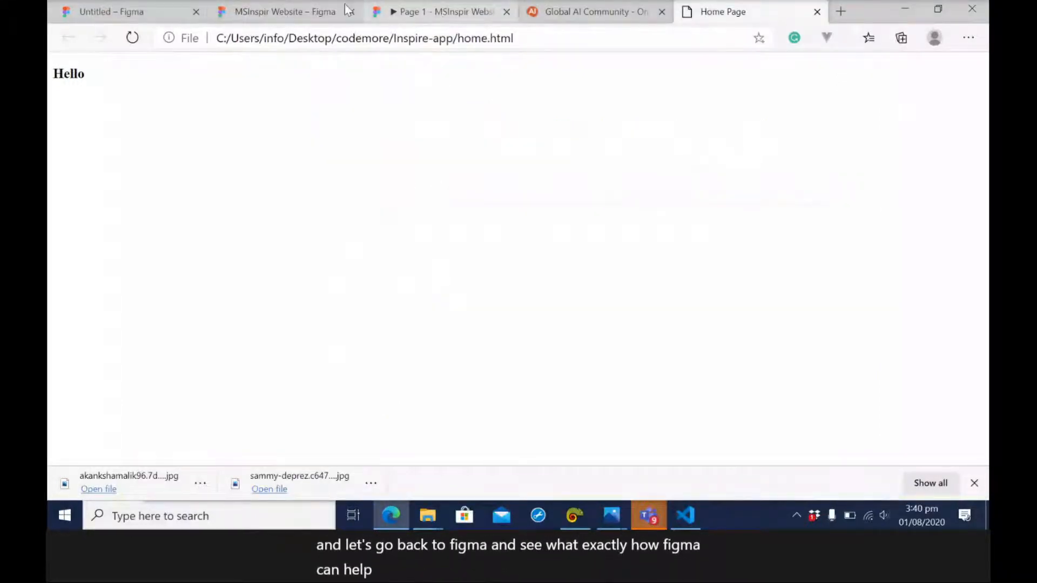
{"action": "left_click", "coordinate": [432, 16]}
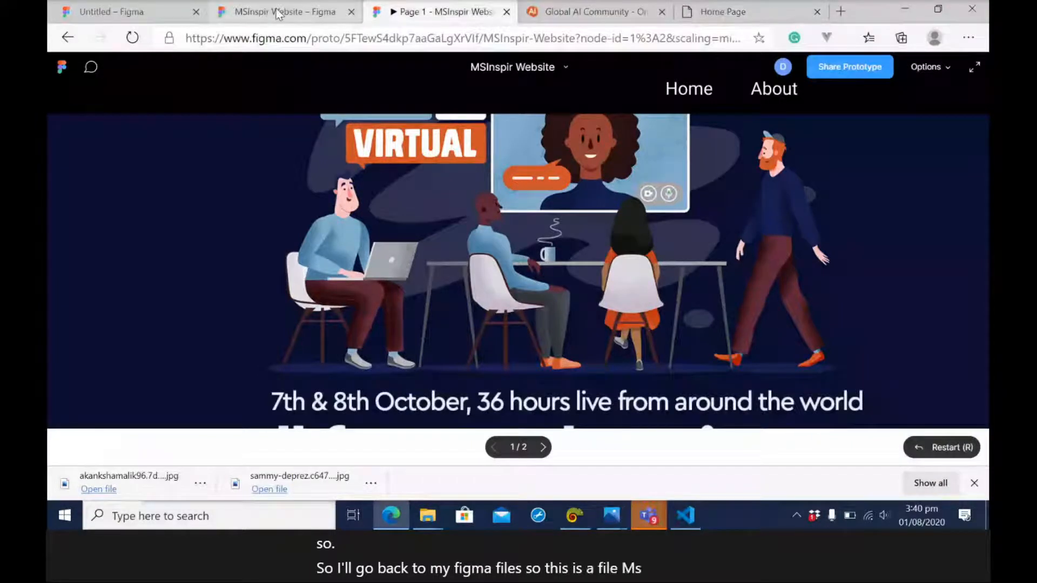
{"action": "left_click", "coordinate": [278, 13]}
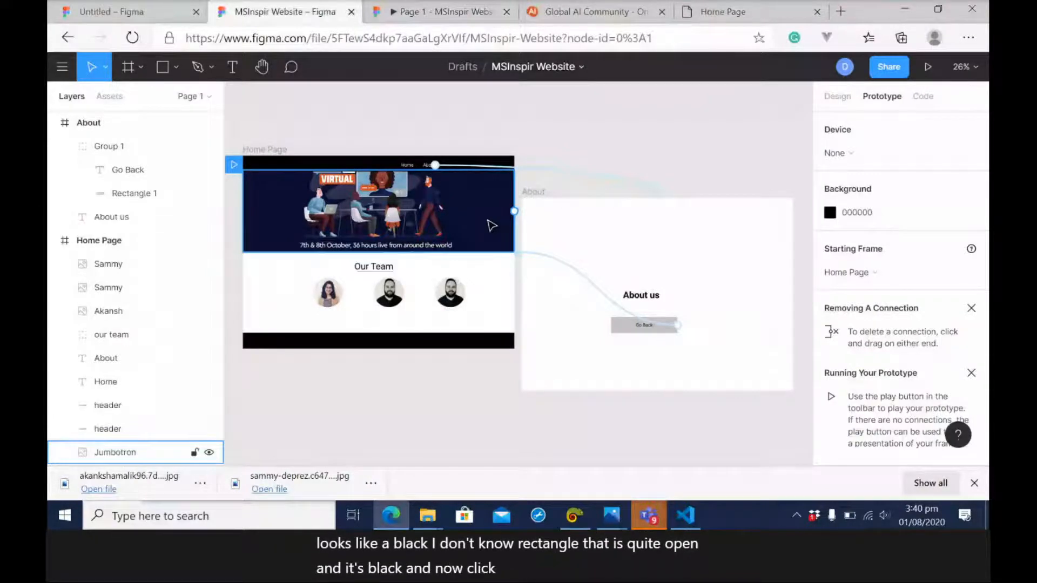
{"action": "left_click", "coordinate": [388, 168]}
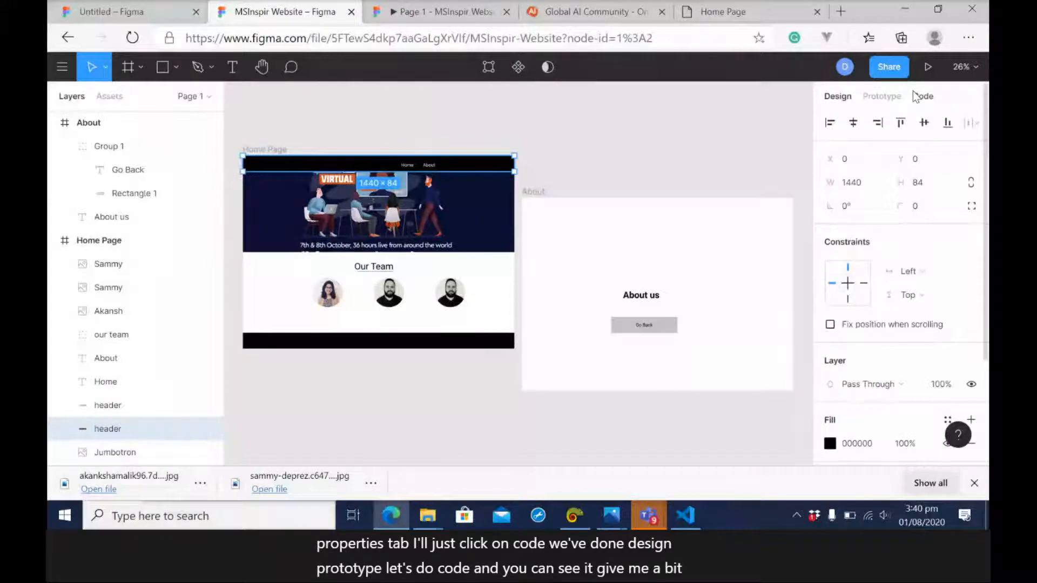
{"action": "left_click", "coordinate": [919, 96]}
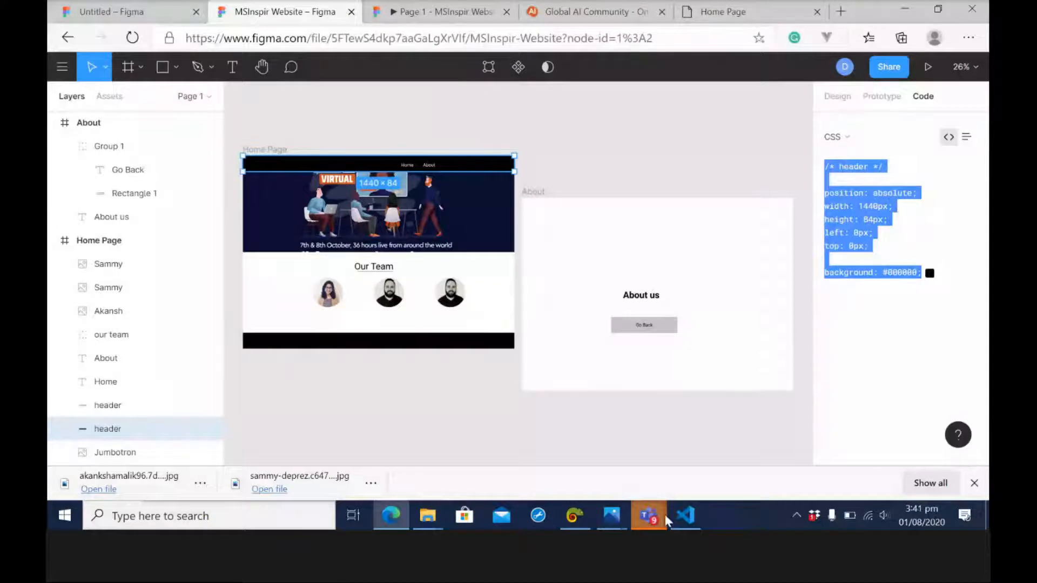
In Visual Studio Code, paste the header CSS into the .navbar rule without blank lines below its comment, and change the nav element to header.
{"action": "left_click", "coordinate": [679, 519]}
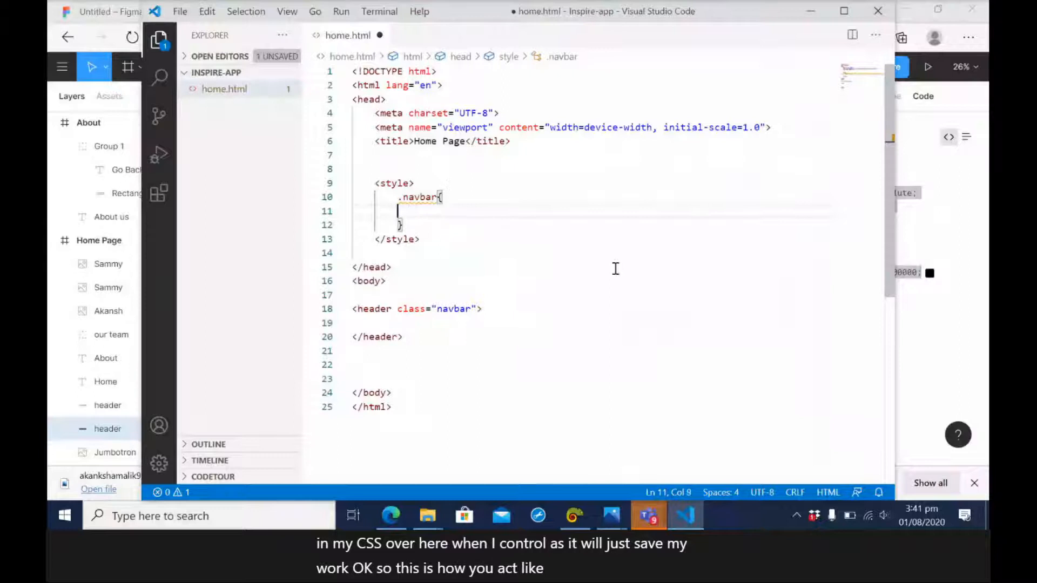
{"action": "type", "text": "/* header */   position: absolute; width: 1440px; height: 84px; left: 0px; top: 0px;  background: #000000;"}
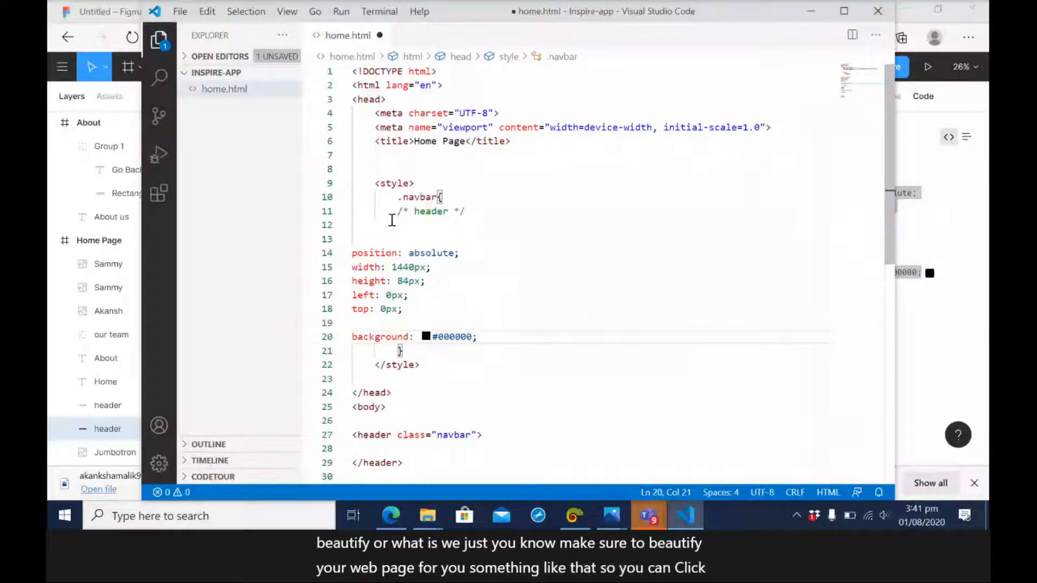
{"action": "left_click", "coordinate": [391, 235]}
{"action": "key", "text": "BackSpace"}
{"action": "key", "text": "BackSpace"}
{"action": "key", "text": "ctrl+s"}
{"action": "left_click", "coordinate": [435, 238]}
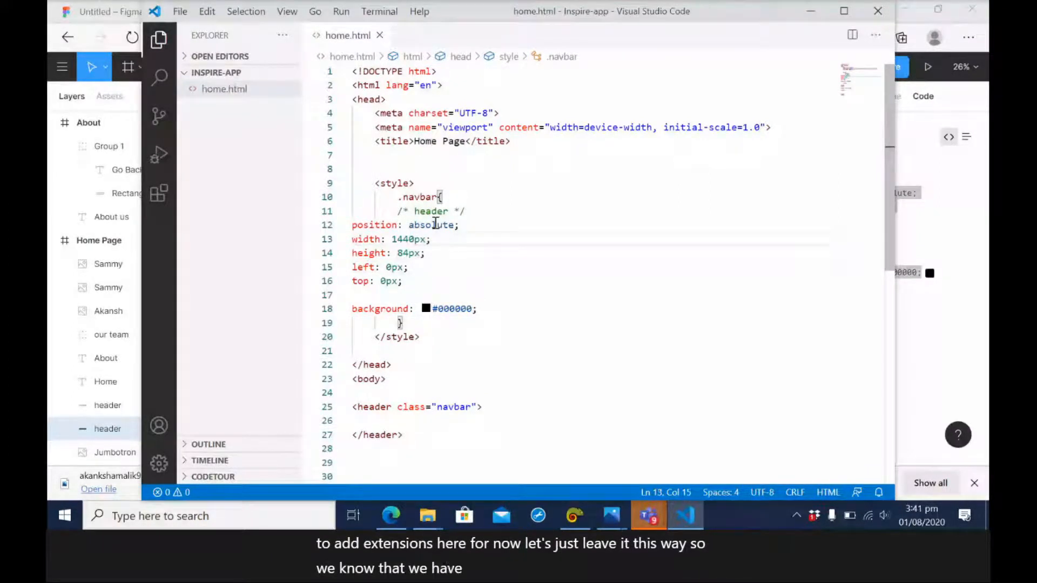
Indent the pasted CSS declarations inside the .navbar rule and save home.html.
{"action": "mouse_move", "coordinate": [353, 222]}
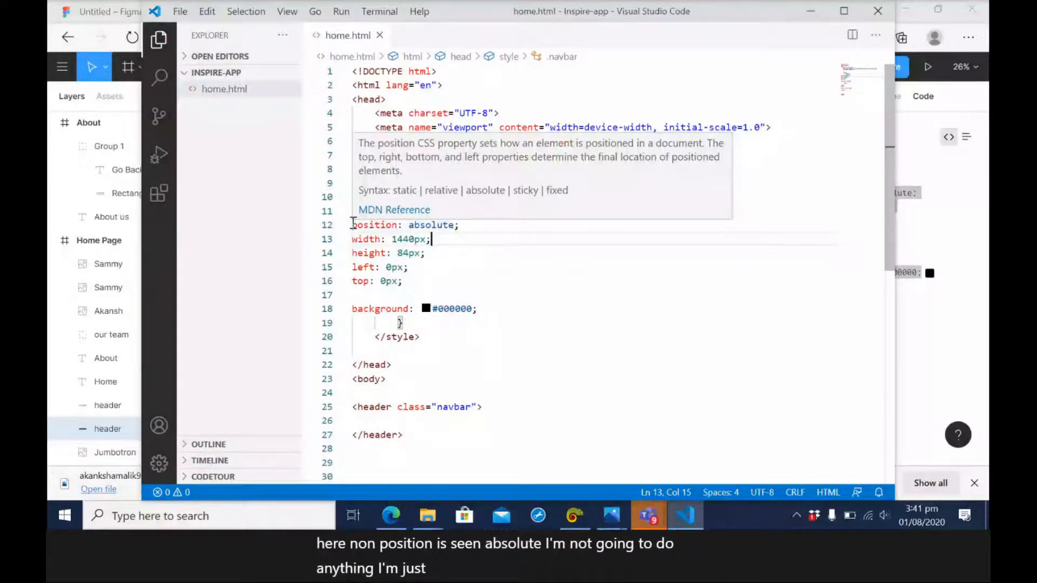
{"action": "left_click", "coordinate": [353, 224]}
{"action": "left_click", "coordinate": [354, 240]}
{"action": "left_click", "coordinate": [354, 254]}
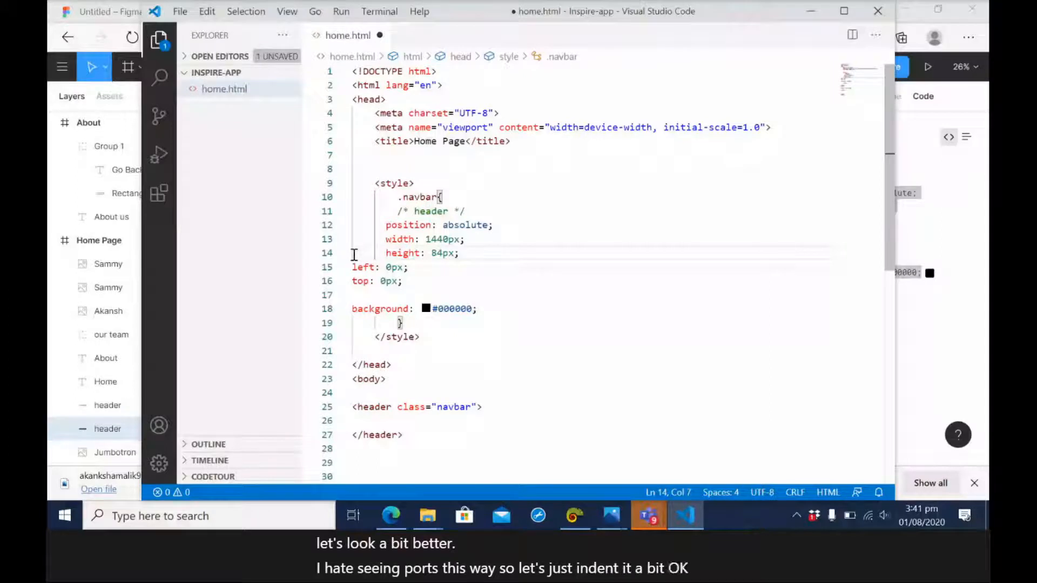
{"action": "left_click", "coordinate": [352, 267]}
{"action": "left_click", "coordinate": [353, 280]}
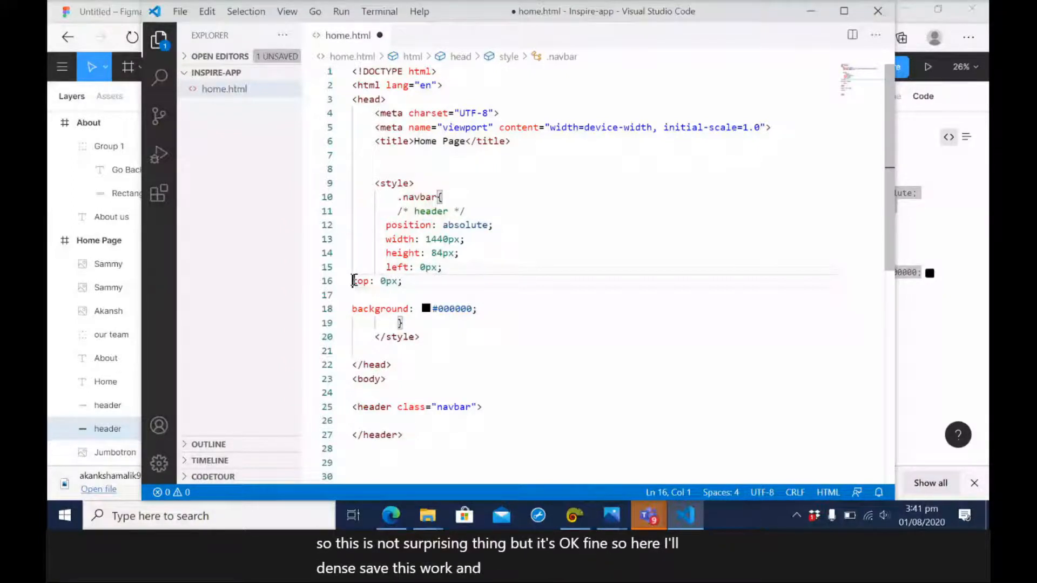
{"action": "left_click", "coordinate": [385, 157]}
{"action": "key", "text": "ctrl+s"}
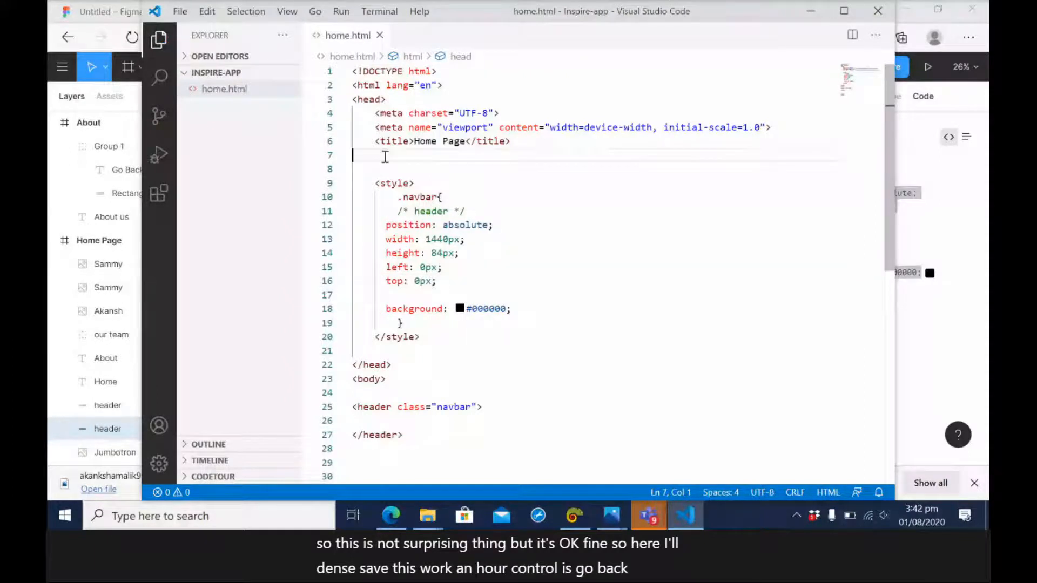
Switch to the browser and reload home.html to check the header.
{"action": "key", "text": "alt+Tab"}
{"action": "left_click", "coordinate": [584, 39]}
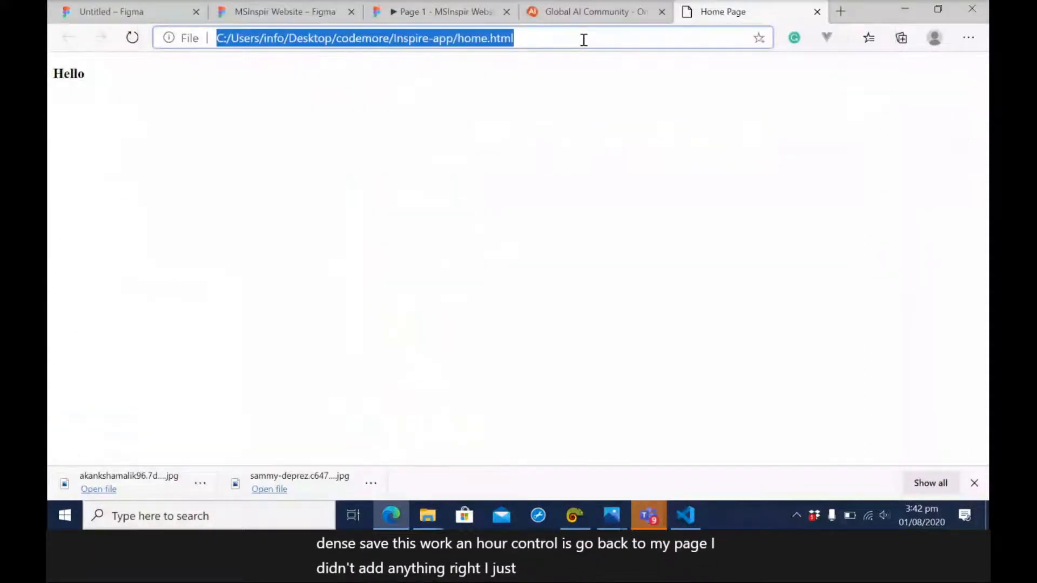
{"action": "key", "text": "Return"}
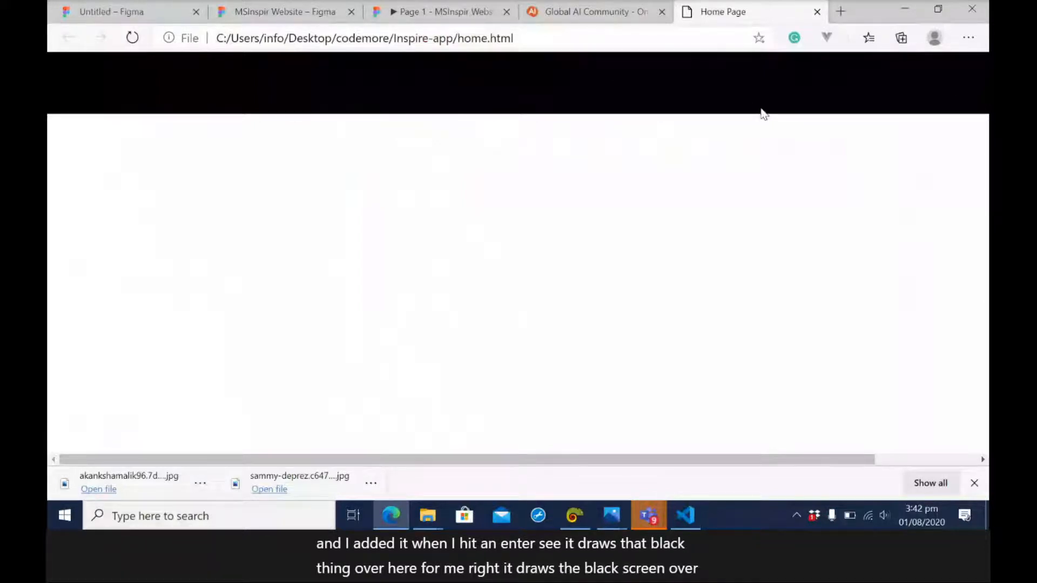
Switch to the MSInspir Website design file in Figma and copy the CSS code of the Home Page's Jumbotron image.
{"action": "left_click", "coordinate": [303, 11]}
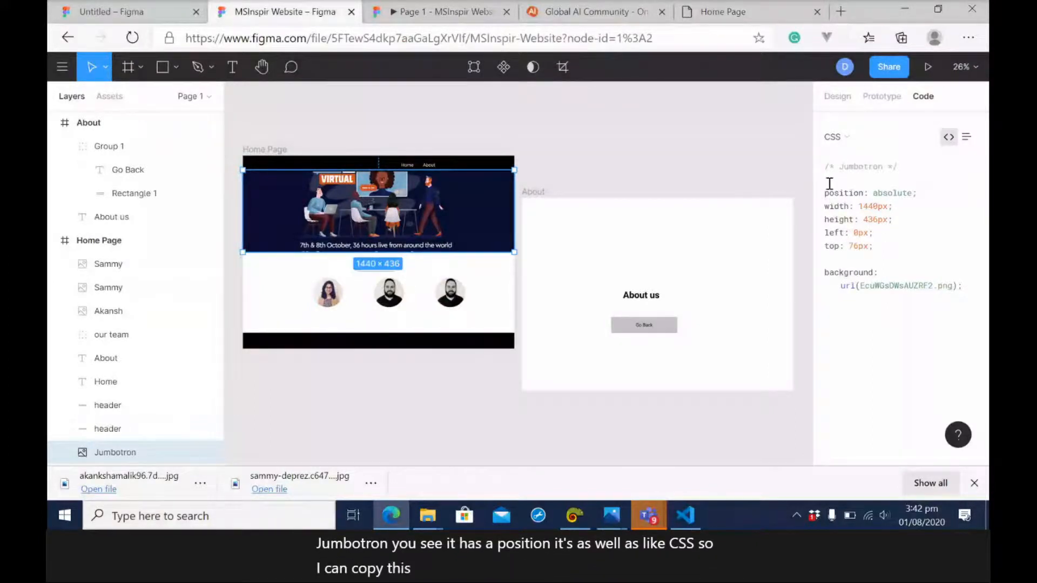
{"action": "left_click_drag", "start_coordinate": [826, 168], "coordinate": [970, 297]}
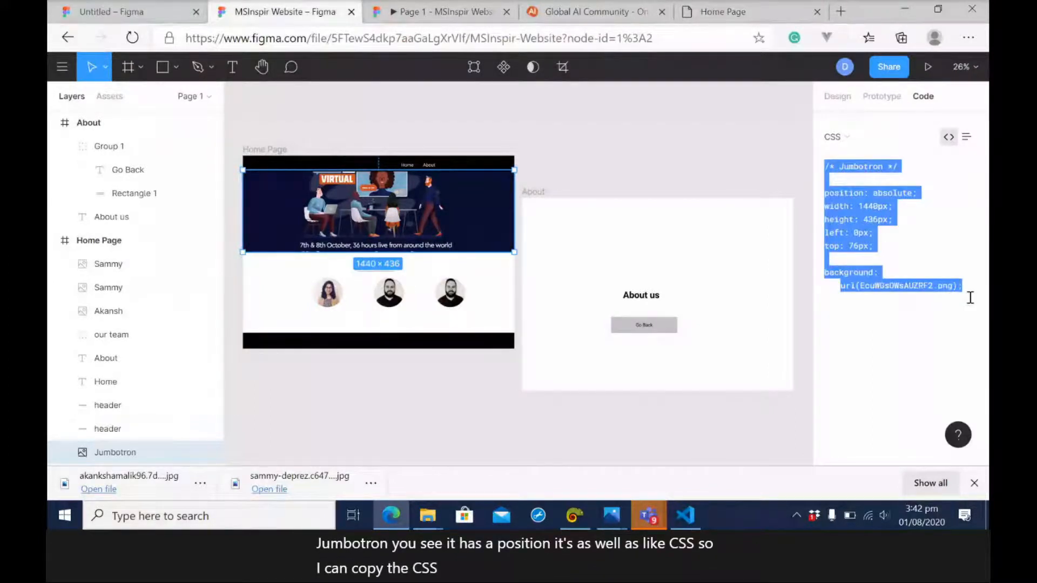
In Visual Studio Code, add a section below the header containing a div with the classes container and jumbotron.
{"action": "left_click", "coordinate": [688, 517]}
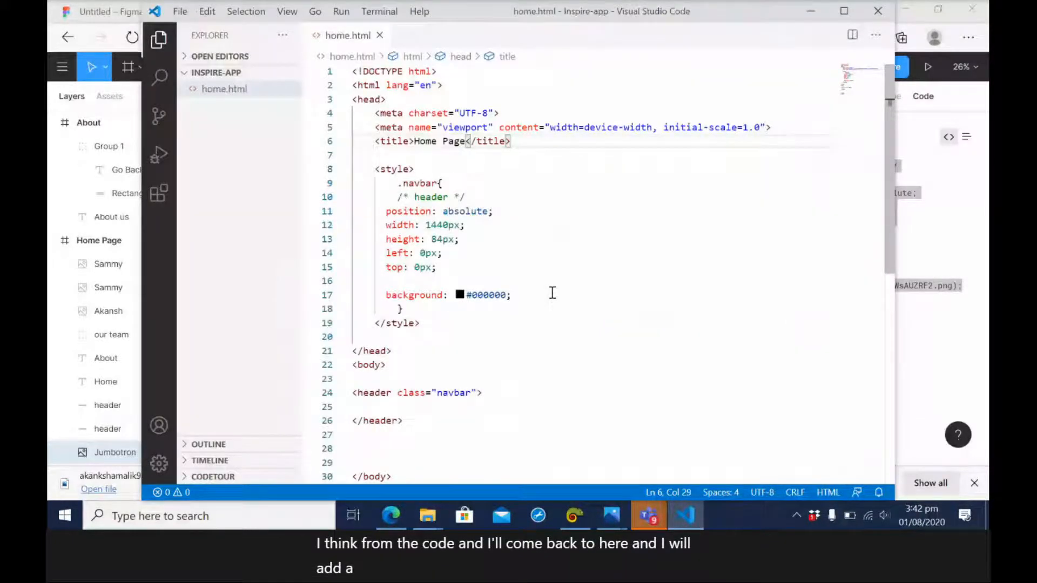
{"action": "left_click", "coordinate": [419, 421]}
{"action": "key", "text": "Return"}
{"action": "key", "text": "Return"}
{"action": "type", "text": "section"}
{"action": "key", "text": "Tab"}
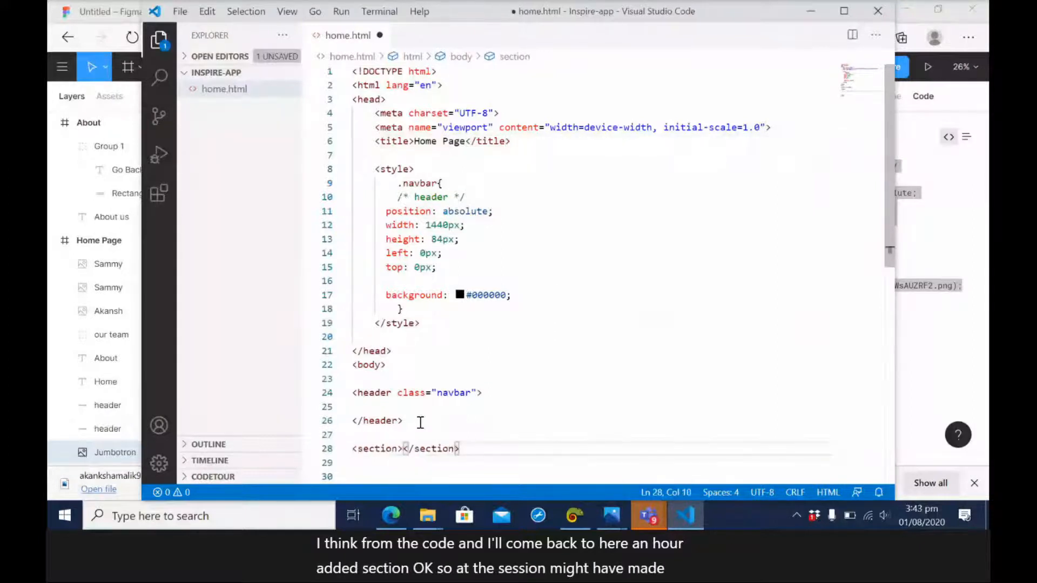
{"action": "key", "text": "Return"}
{"action": "key", "text": "Return"}
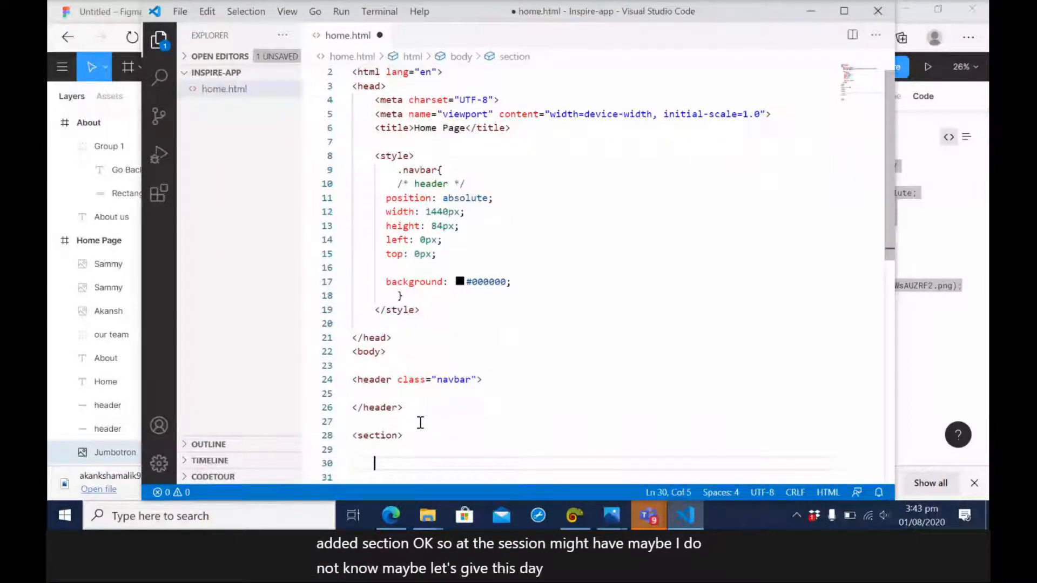
{"action": "type", "text": "div.co"}
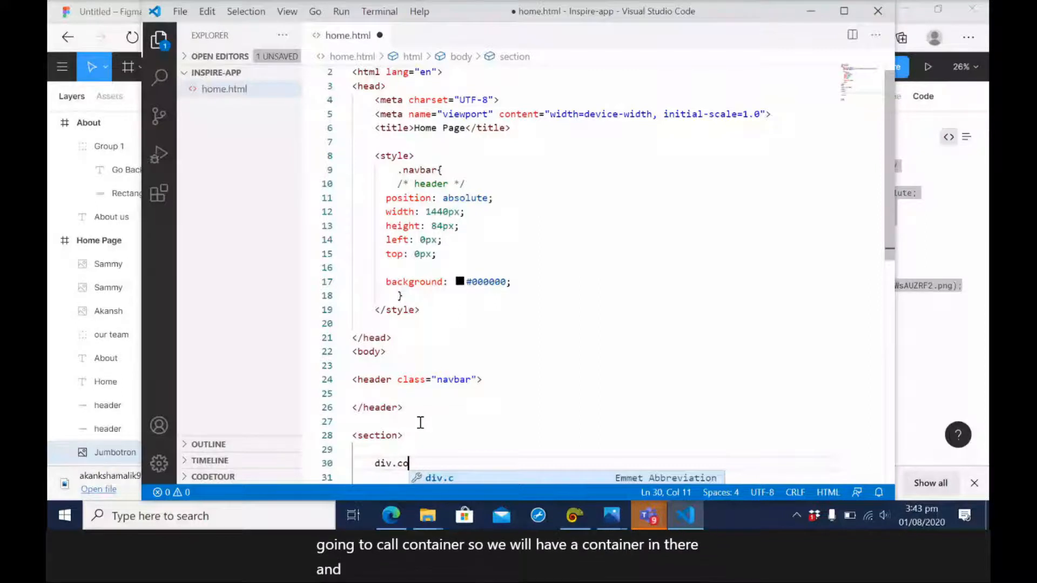
{"action": "type", "text": "ntai"}
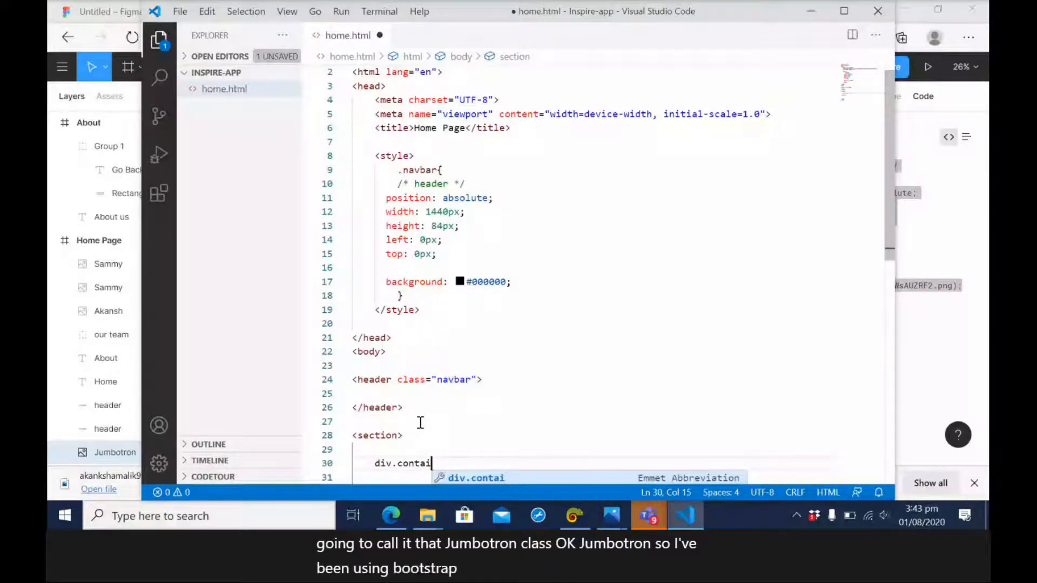
{"action": "type", "text": "ner.jumboto"}
{"action": "key", "text": "Tab"}
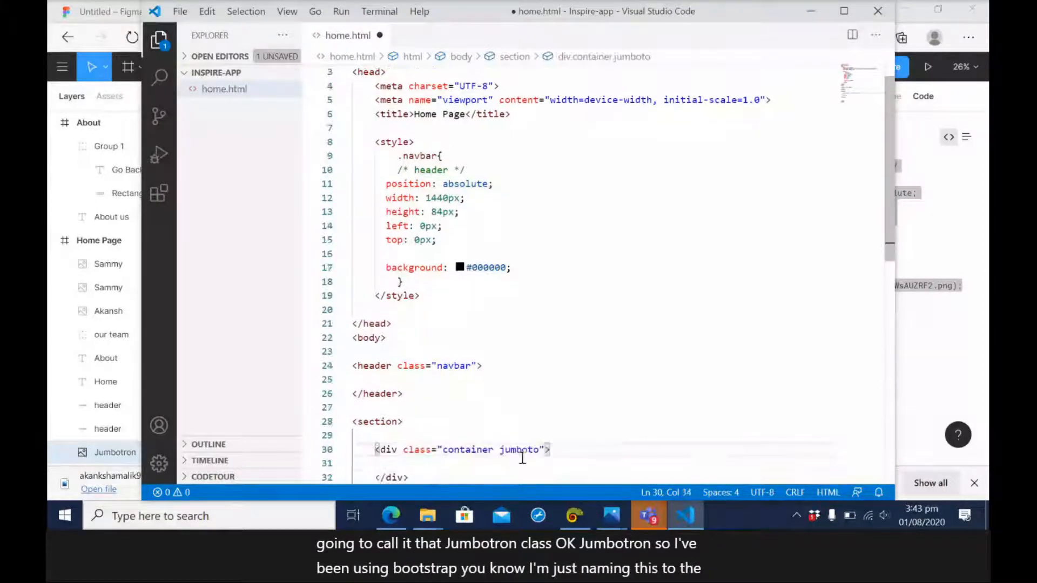
Add a .jumbotron rule below the .navbar rule, paste the copied Jumbotron CSS into it, and save home.html.
{"action": "left_click", "coordinate": [421, 283]}
{"action": "key", "text": "Return"}
{"action": "key", "text": "Return"}
{"action": "type", "text": ".{"}
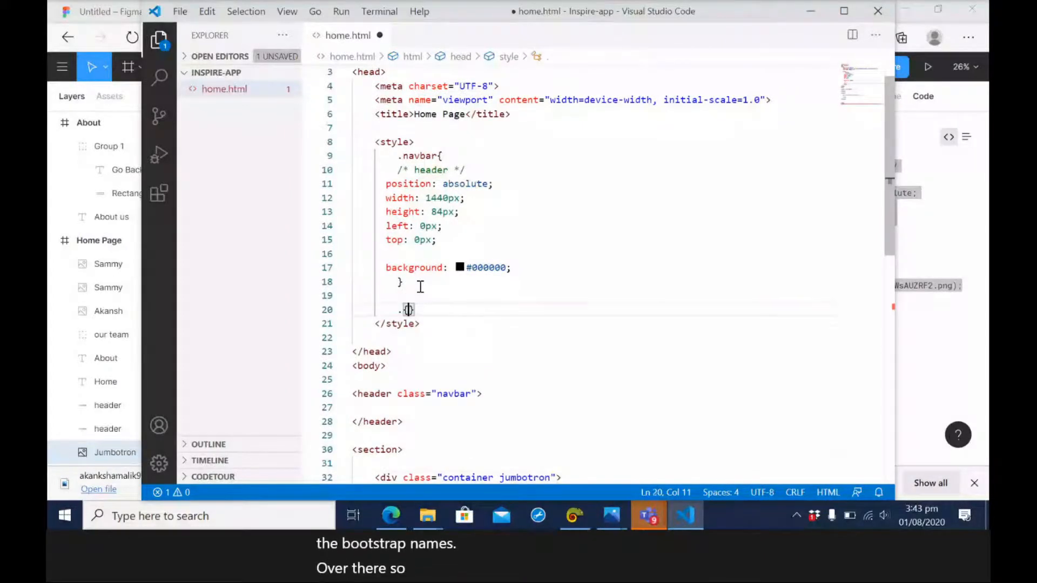
{"action": "key", "text": "Return"}
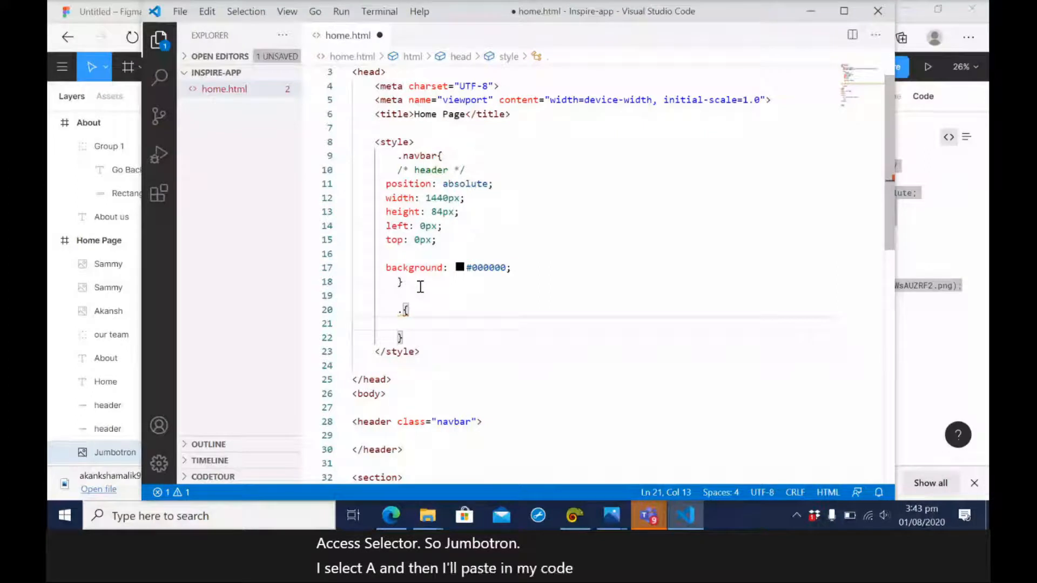
{"action": "left_click", "coordinate": [403, 310]}
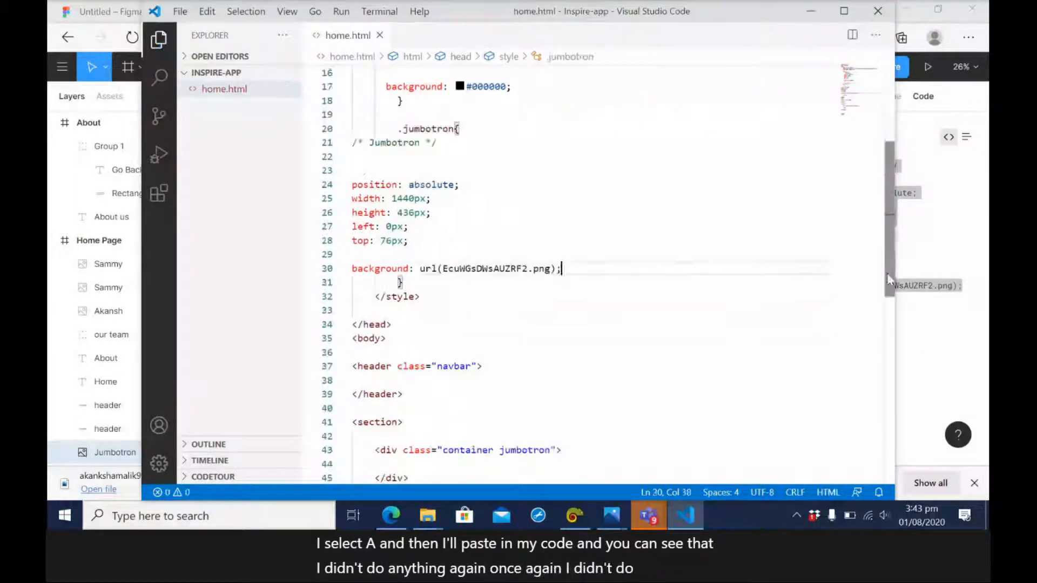
Switch to the Home Page in the browser and reload it to check the jumbotron section.
{"action": "left_click", "coordinate": [810, 20]}
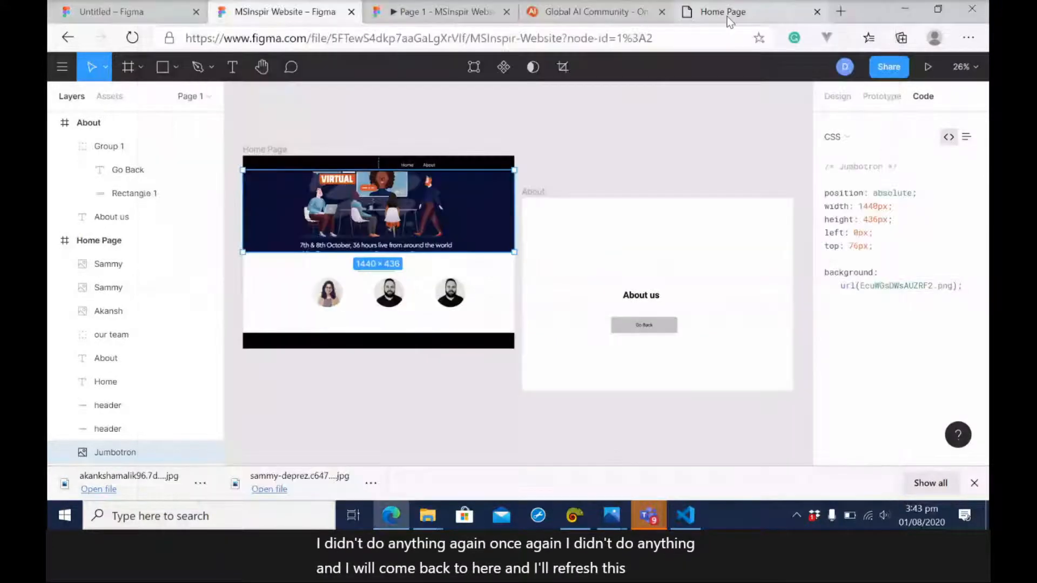
{"action": "left_click", "coordinate": [723, 13]}
{"action": "left_click", "coordinate": [655, 39]}
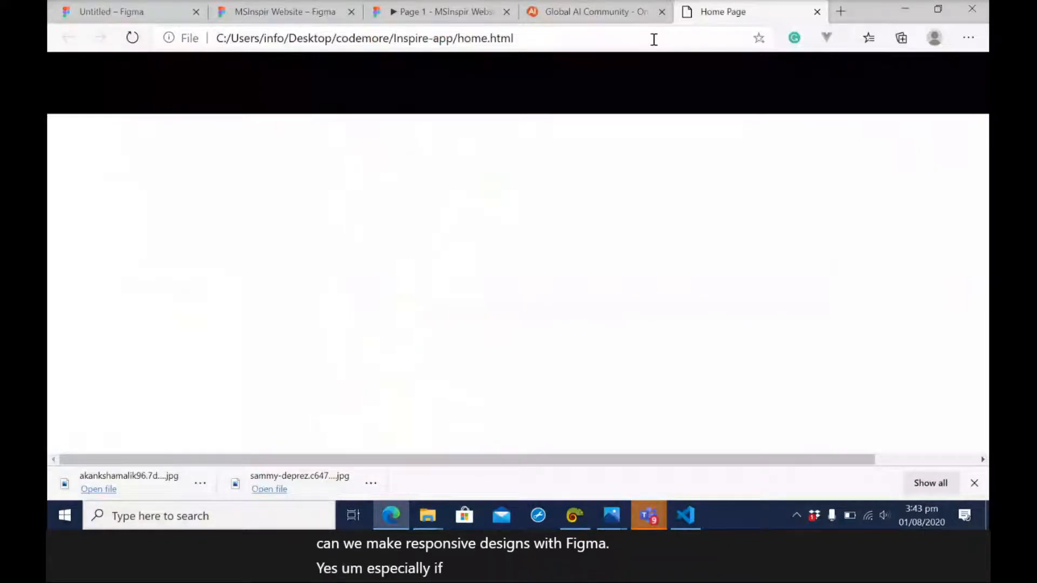
Return to the MSInspir Website design file in Figma.
{"action": "key", "text": "alt+Tab"}
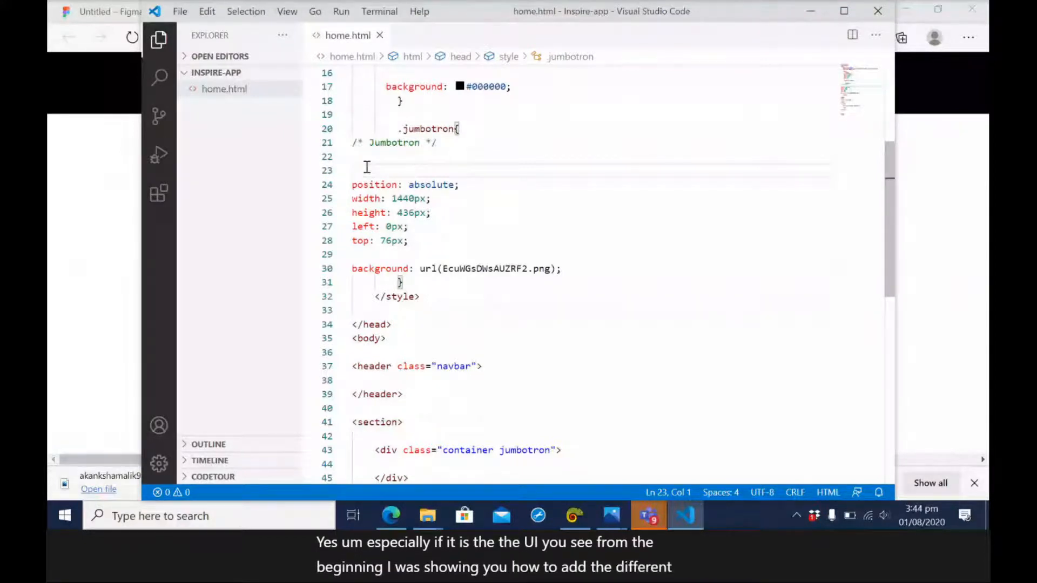
{"action": "left_click", "coordinate": [138, 127]}
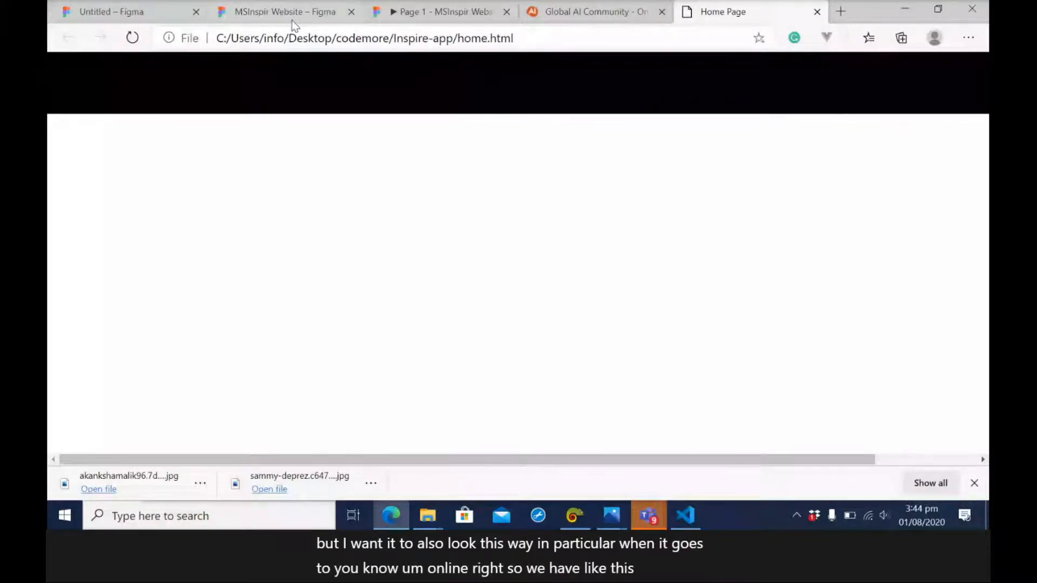
{"action": "left_click", "coordinate": [291, 21]}
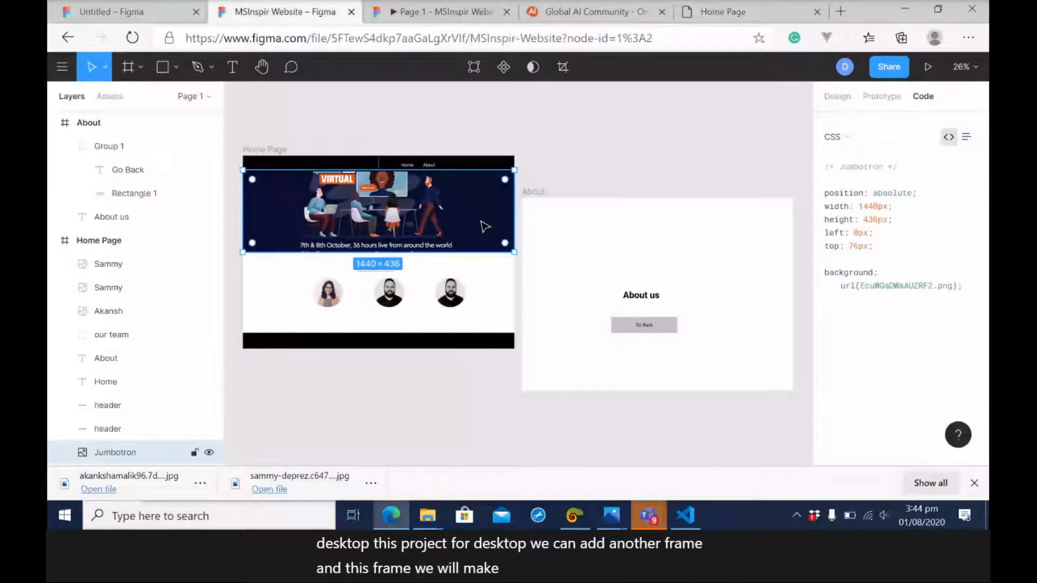
{"action": "key", "text": "f"}
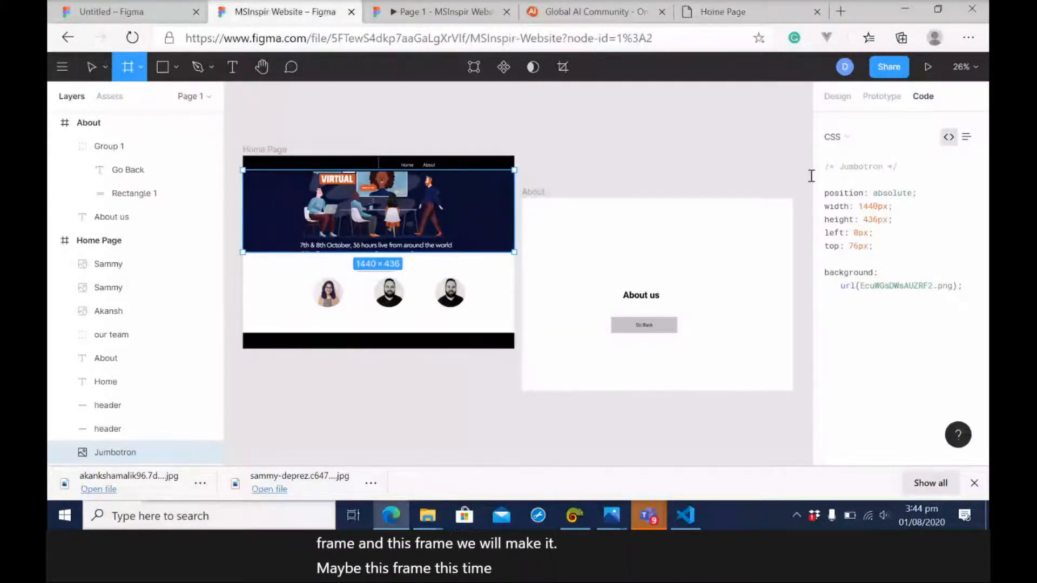
{"action": "left_click", "coordinate": [682, 126]}
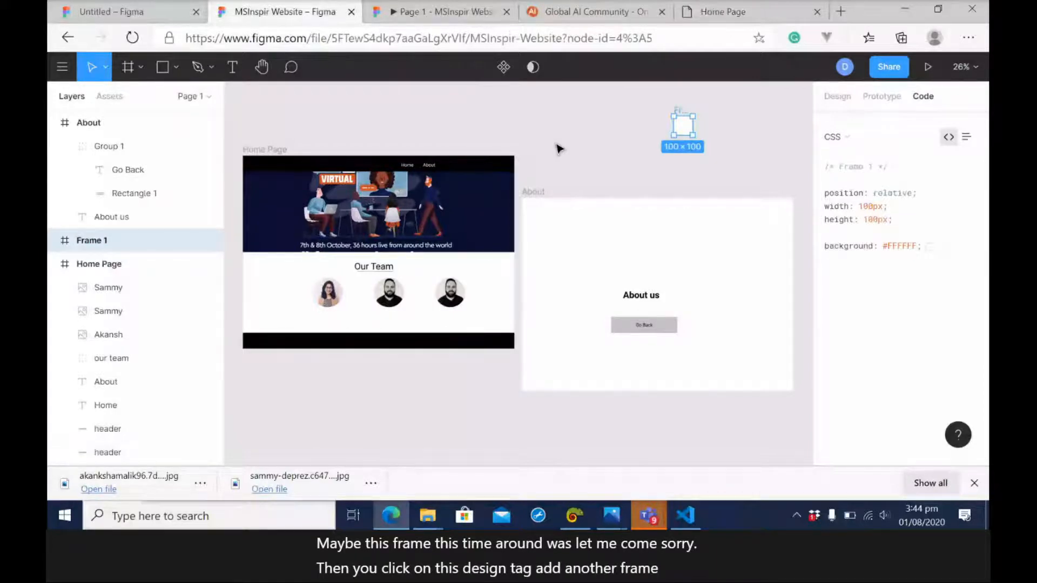
{"action": "key", "text": "ctrl+z"}
Add a frame to the canvas using the iPhone 8 phone preset.
{"action": "left_click", "coordinate": [128, 67]}
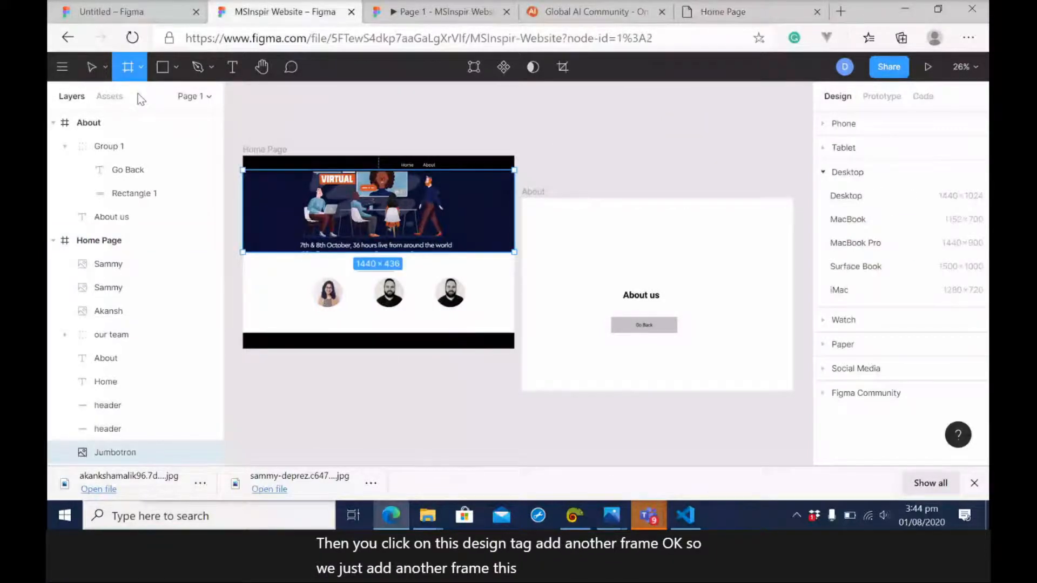
{"action": "left_click", "coordinate": [838, 124]}
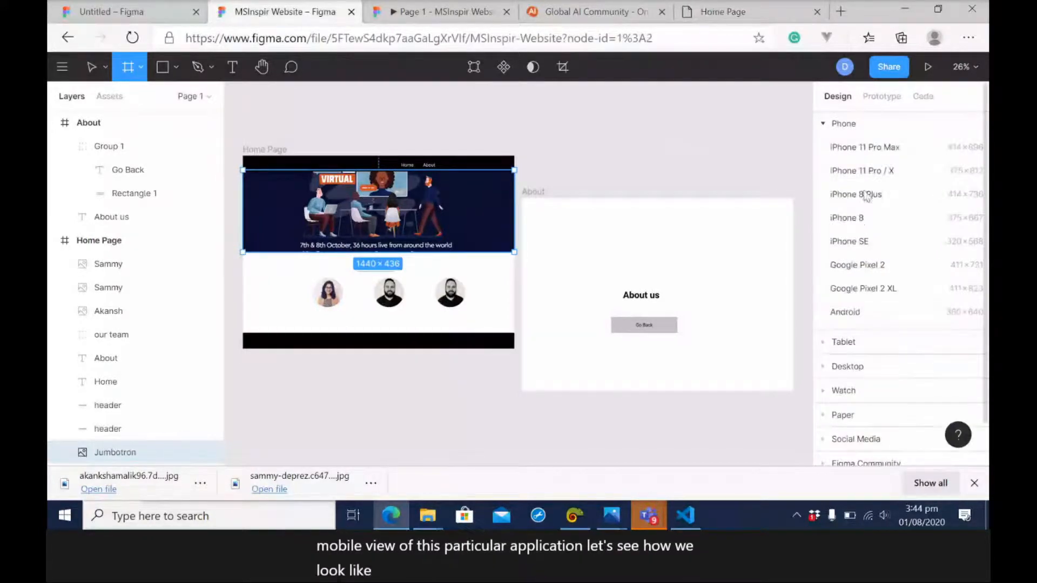
{"action": "left_click", "coordinate": [847, 218]}
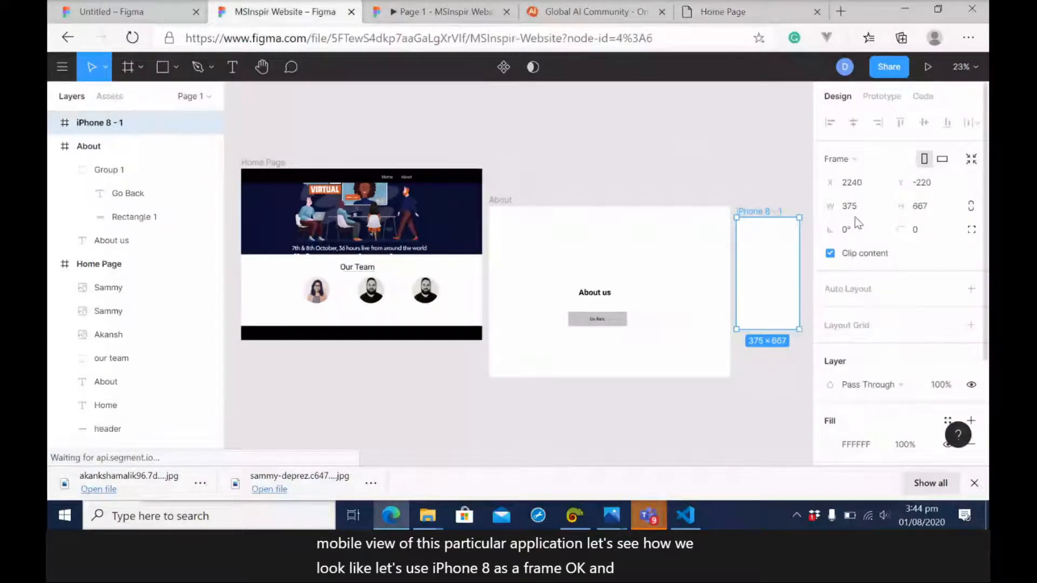
Draw a rectangle about 375 × 57 across the top of the iPhone 8 frame as its header.
{"action": "left_click", "coordinate": [176, 67]}
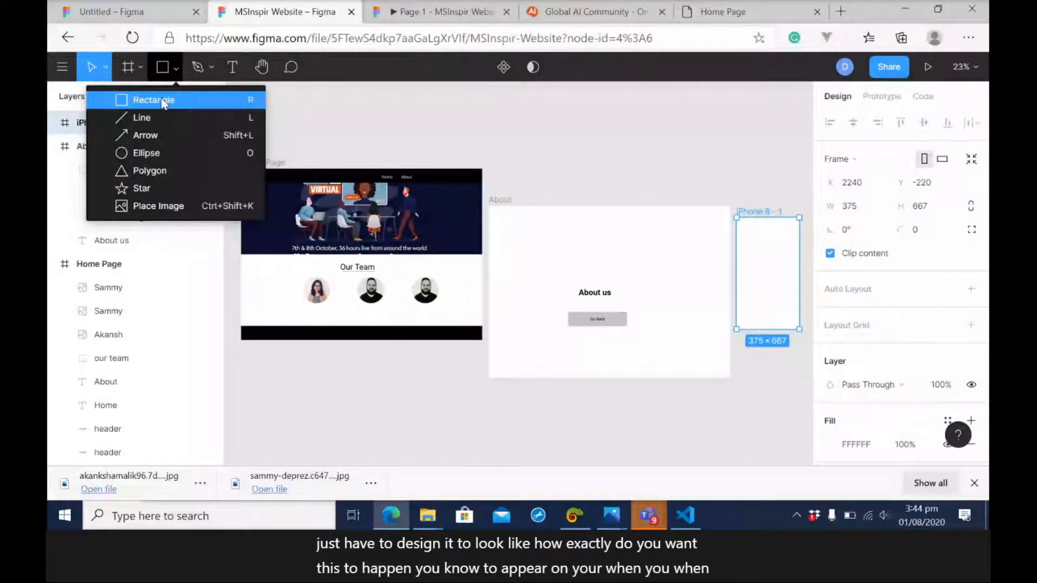
{"action": "left_click", "coordinate": [162, 103]}
{"action": "left_click_drag", "start_coordinate": [736, 218], "coordinate": [802, 233]}
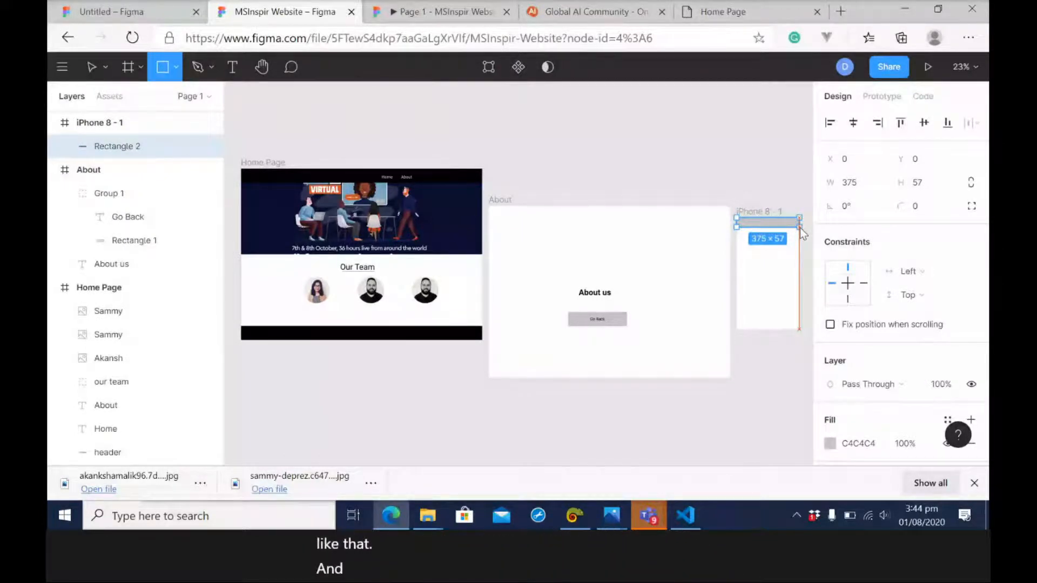
{"action": "left_click", "coordinate": [486, 187]}
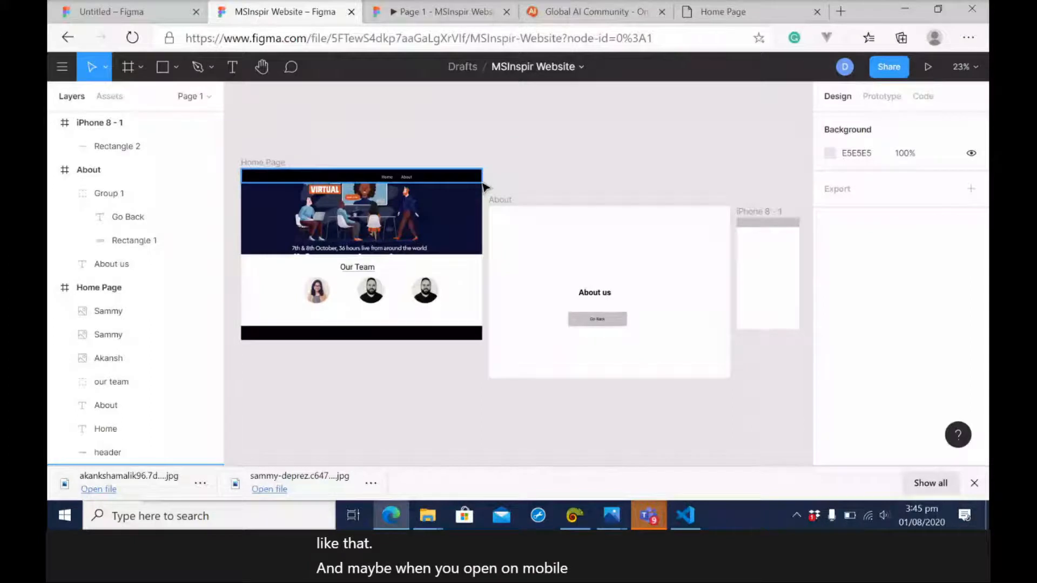
{"action": "left_click", "coordinate": [771, 224]}
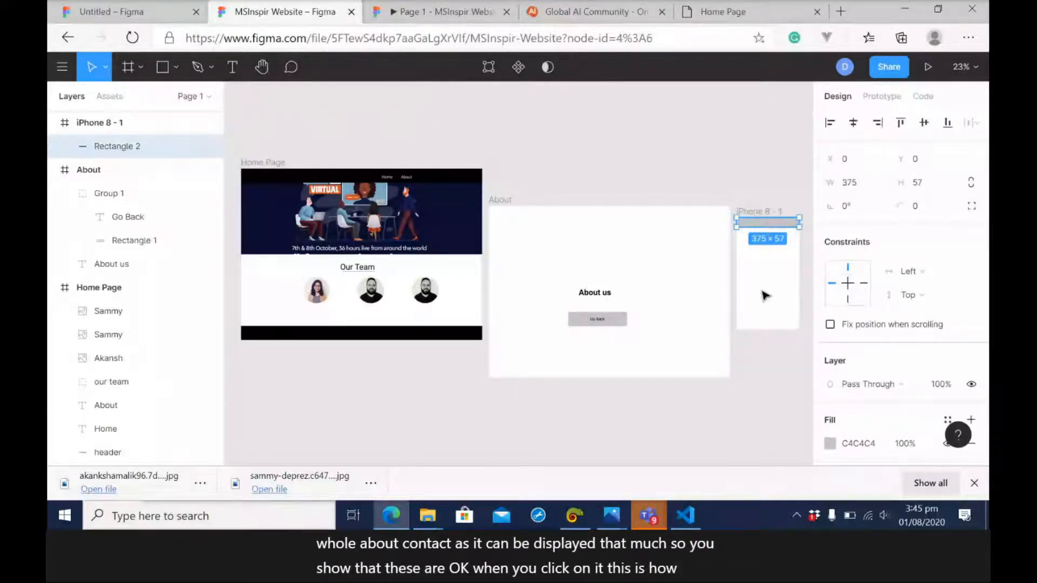
{"action": "left_click", "coordinate": [763, 332]}
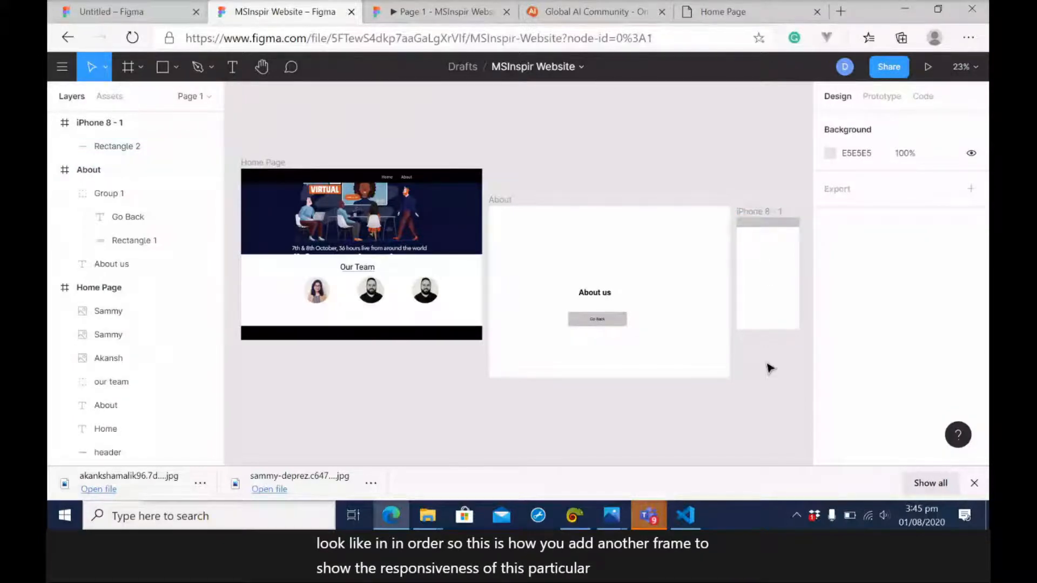
Look at the Home Page in the browser, and return to the Figma design file to show the Jumbotron image's CSS code.
{"action": "left_click", "coordinate": [721, 19]}
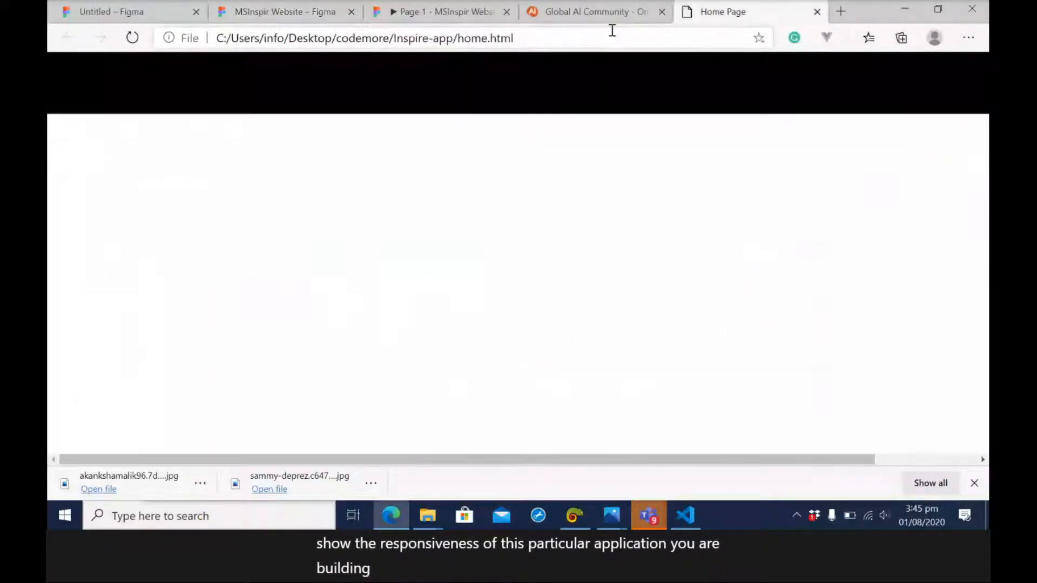
{"action": "left_click", "coordinate": [307, 10]}
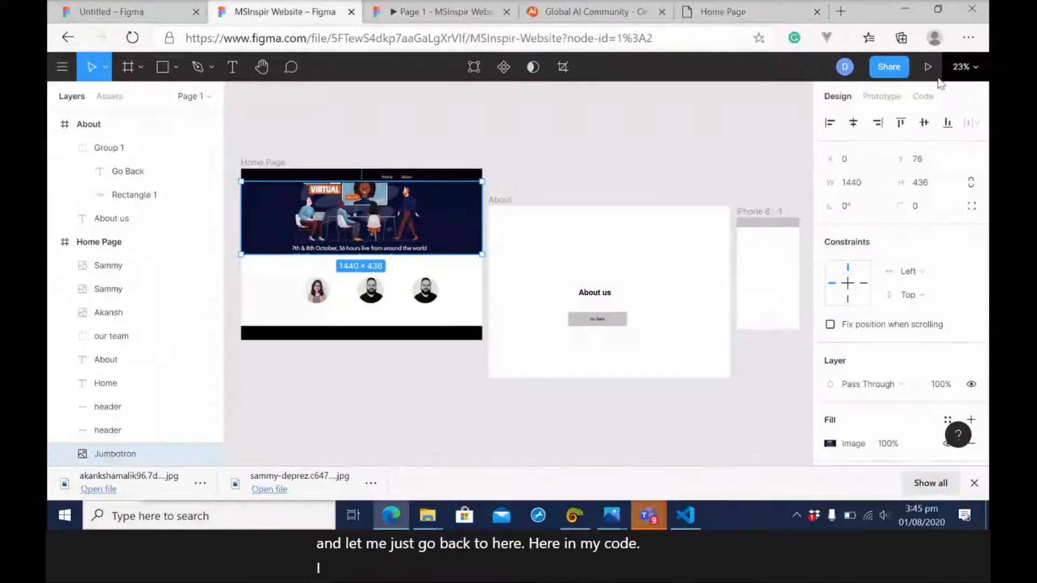
{"action": "left_click", "coordinate": [923, 96]}
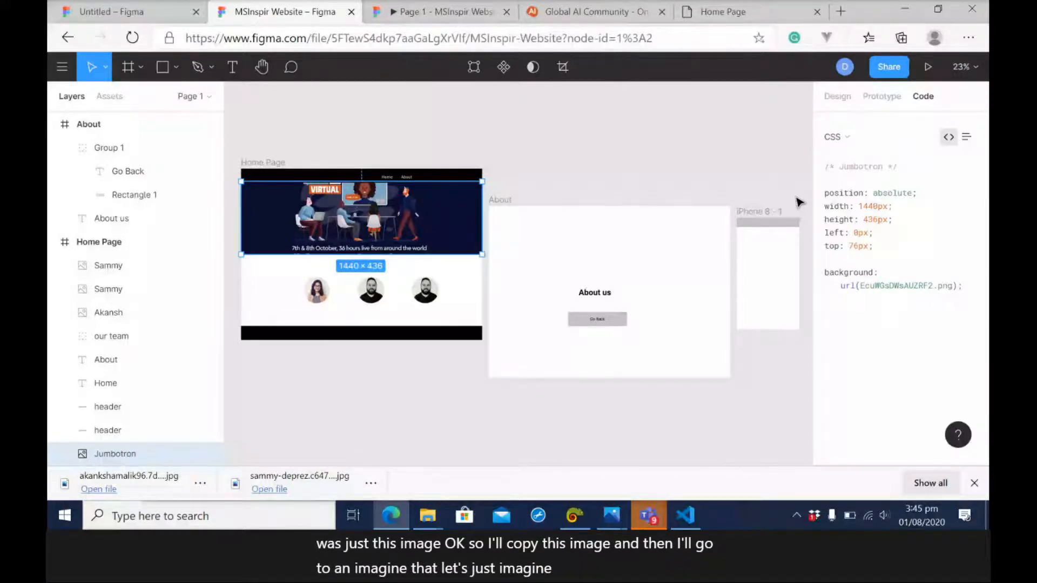
Export the selected Jumbotron image from the Figma design as a 1x PNG and open the downloaded Jumbotron.png.
{"action": "key", "text": "alt+Tab"}
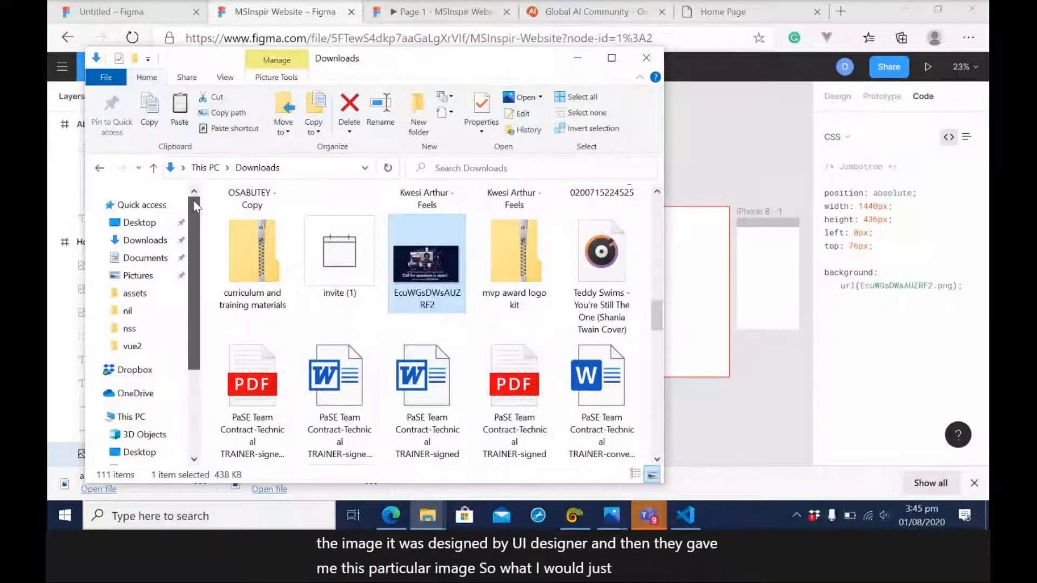
{"action": "key", "text": "alt+Tab"}
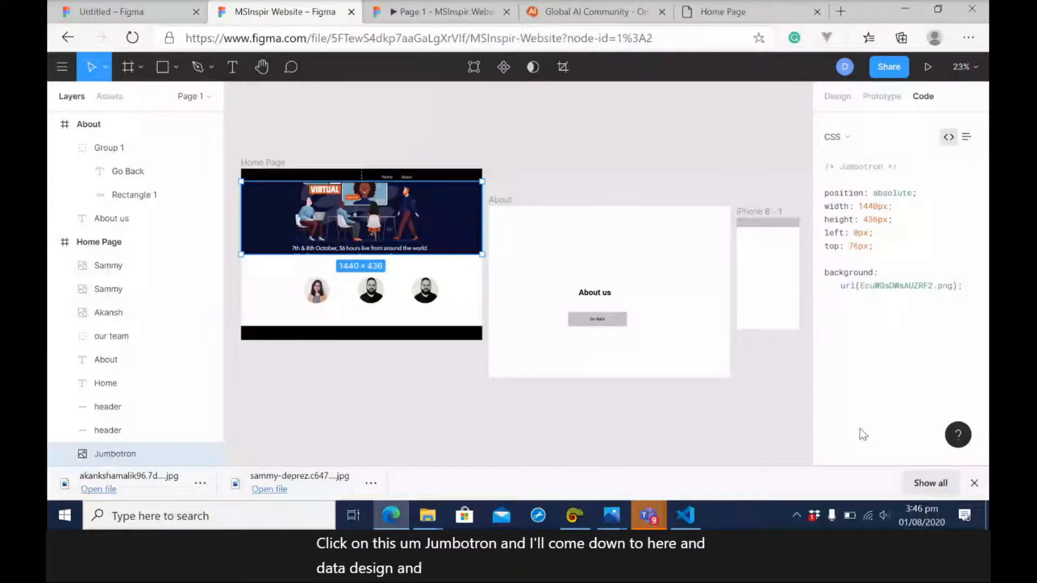
{"action": "left_click", "coordinate": [837, 97]}
{"action": "scroll", "coordinate": [862, 434], "scroll_direction": "down", "scroll_amount": 3}
{"action": "left_click", "coordinate": [973, 414]}
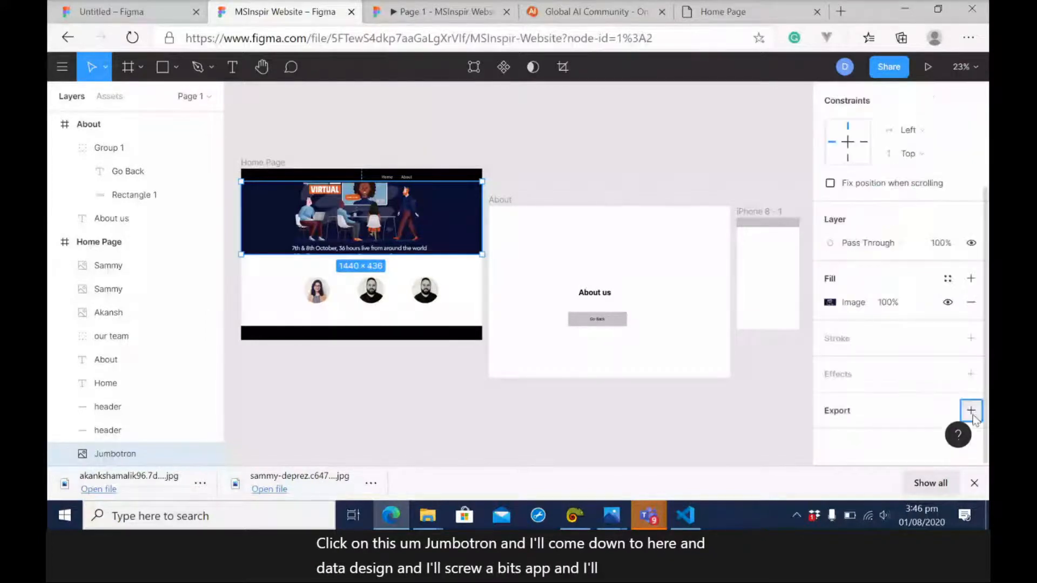
{"action": "scroll", "coordinate": [921, 429], "scroll_direction": "down", "scroll_amount": 2}
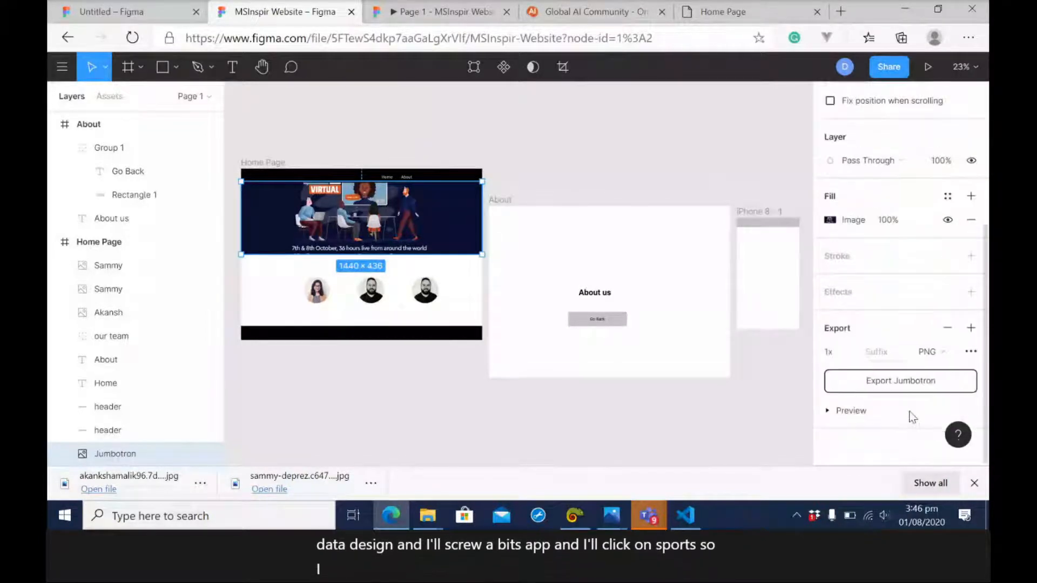
{"action": "left_click", "coordinate": [905, 383]}
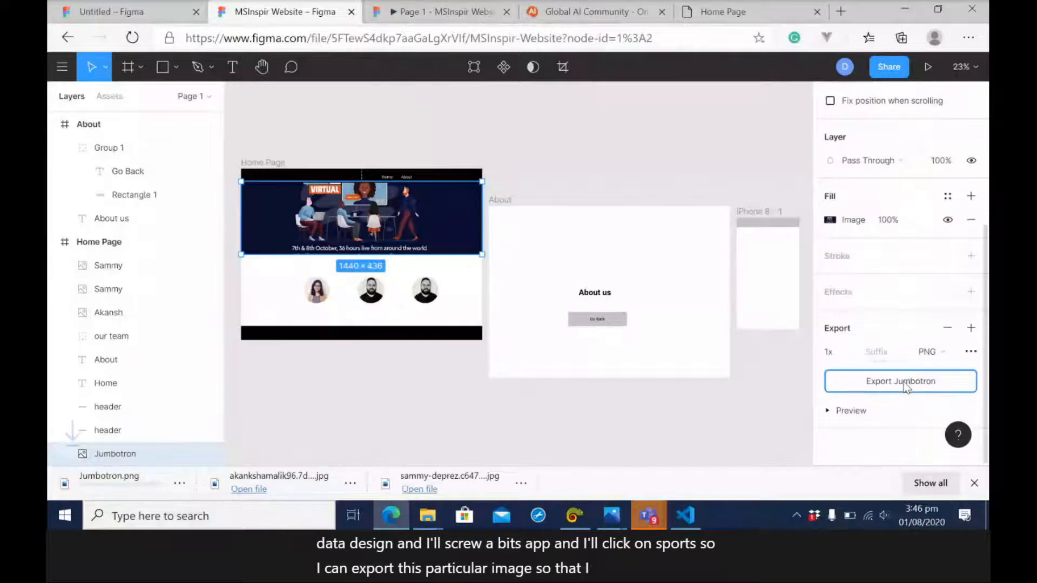
{"action": "left_click", "coordinate": [132, 480]}
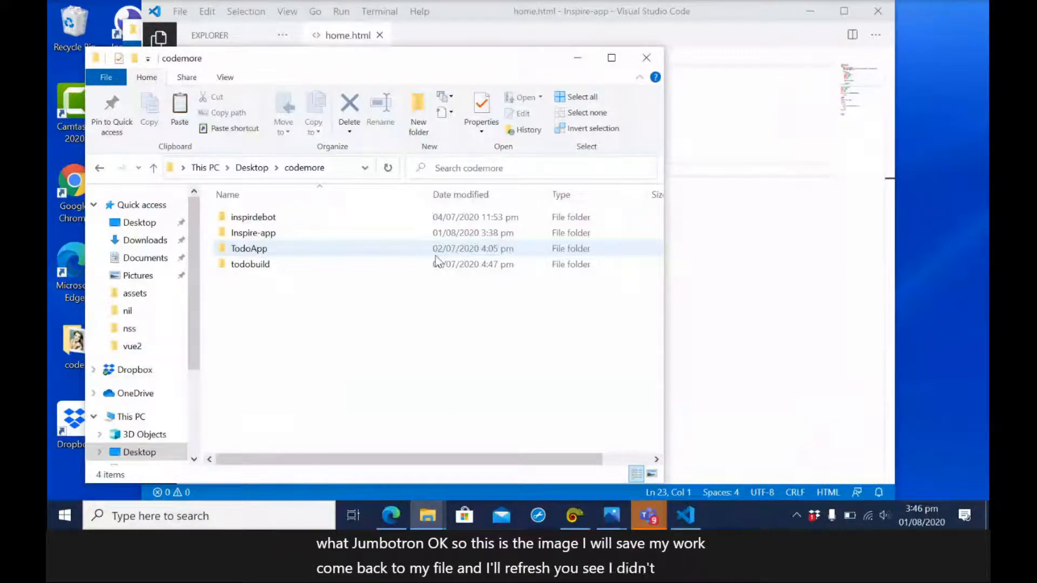
Compare the Home Page rendered in the browser with the MSInspir Website design in Figma.
{"action": "key", "text": "alt+Tab"}
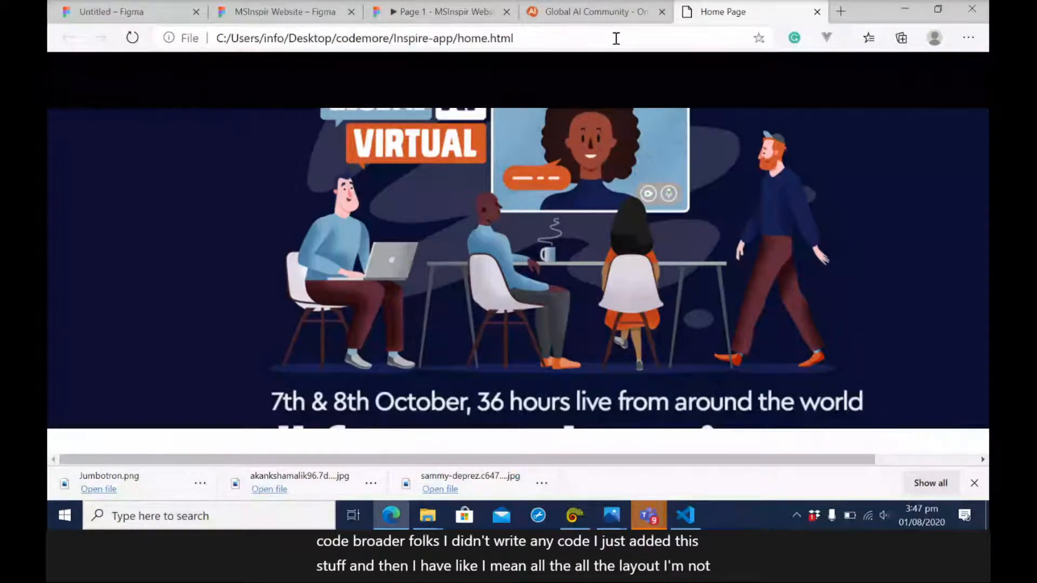
{"action": "left_click", "coordinate": [276, 14]}
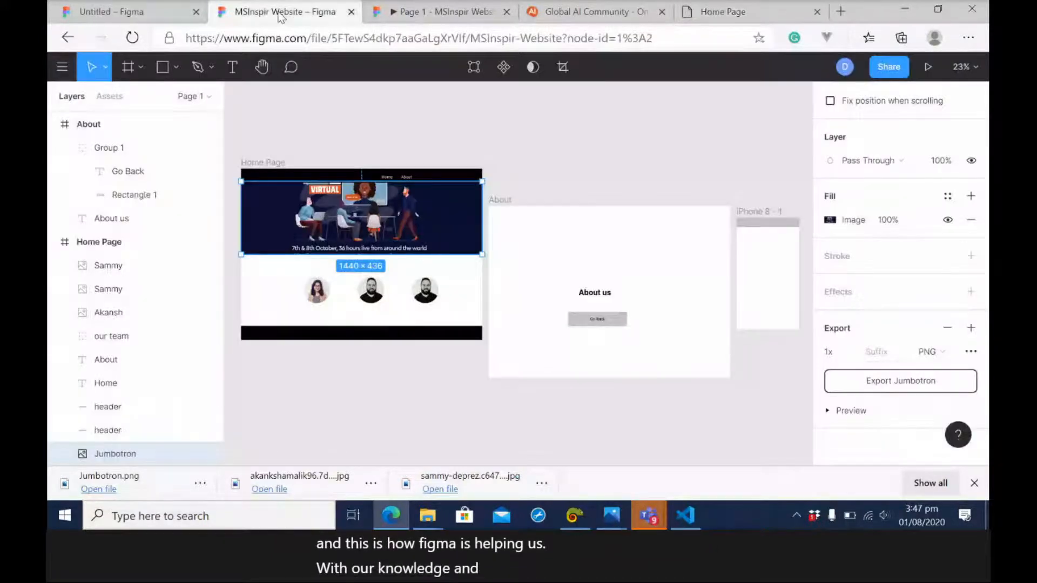
{"action": "left_click", "coordinate": [717, 14]}
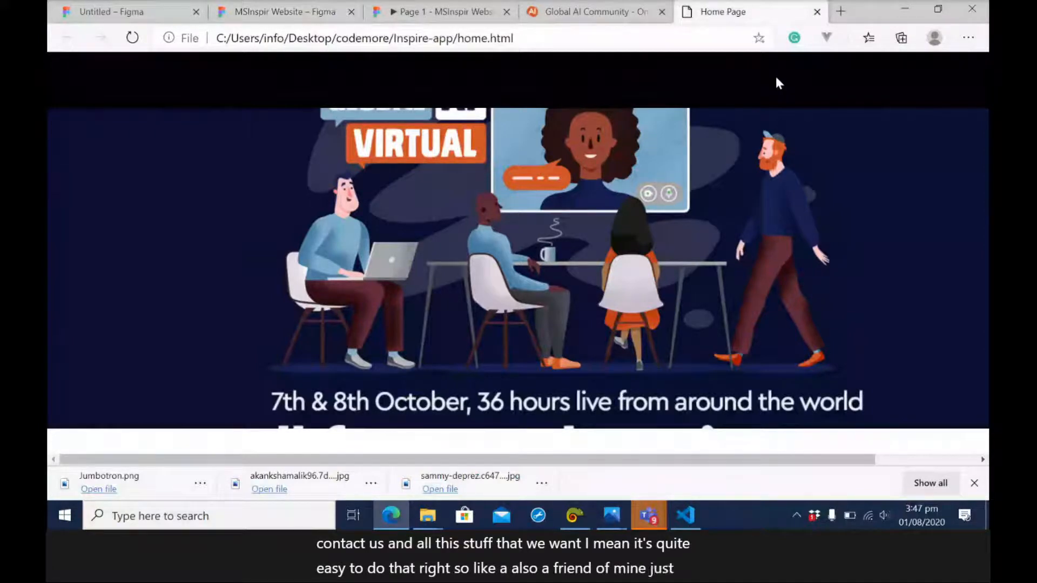
Switch to Visual Studio Code and add a nav element containing an unordered list inside the header of home.html.
{"action": "key", "text": "alt+Tab"}
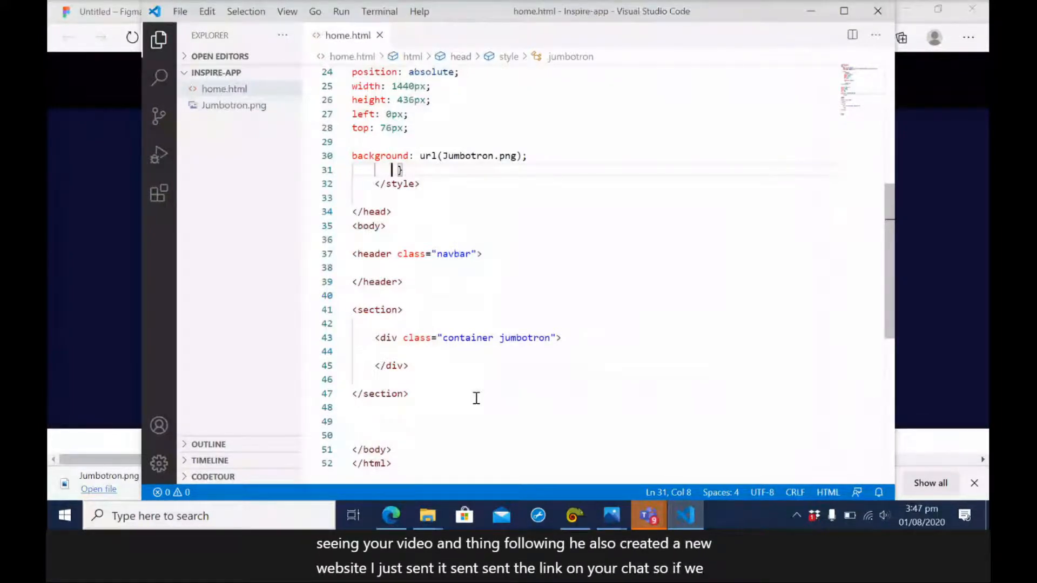
{"action": "type", "text": "<nav>"}
{"action": "key", "text": "Return"}
{"action": "type", "text": "."}
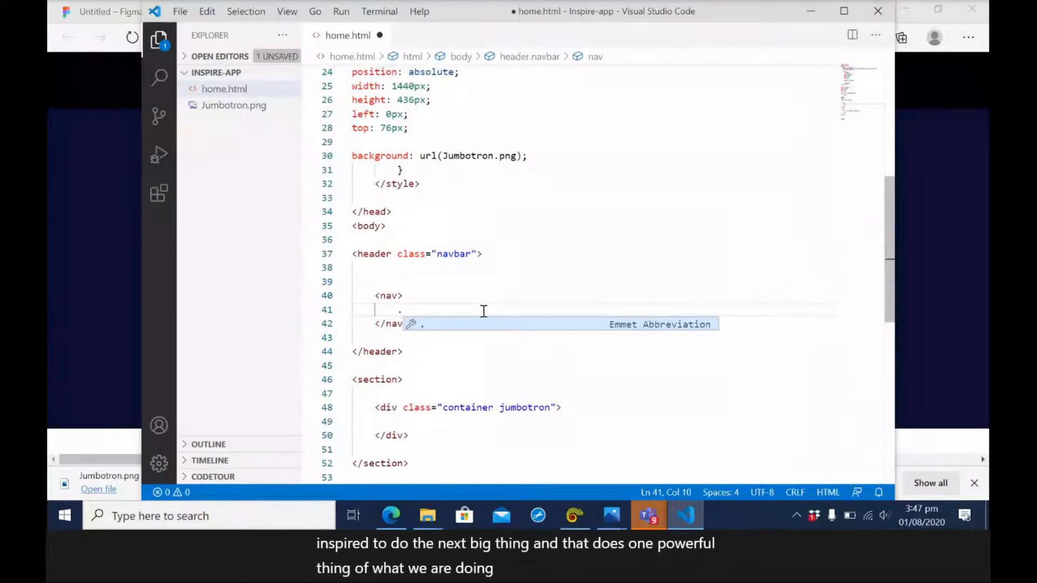
{"action": "key", "text": "BackSpace"}
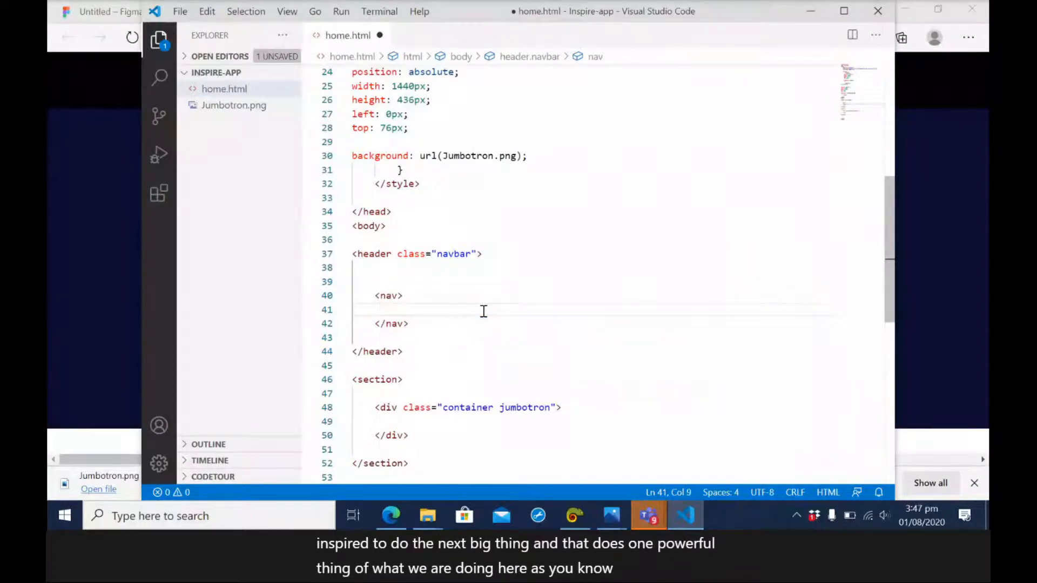
{"action": "type", "text": "ul"}
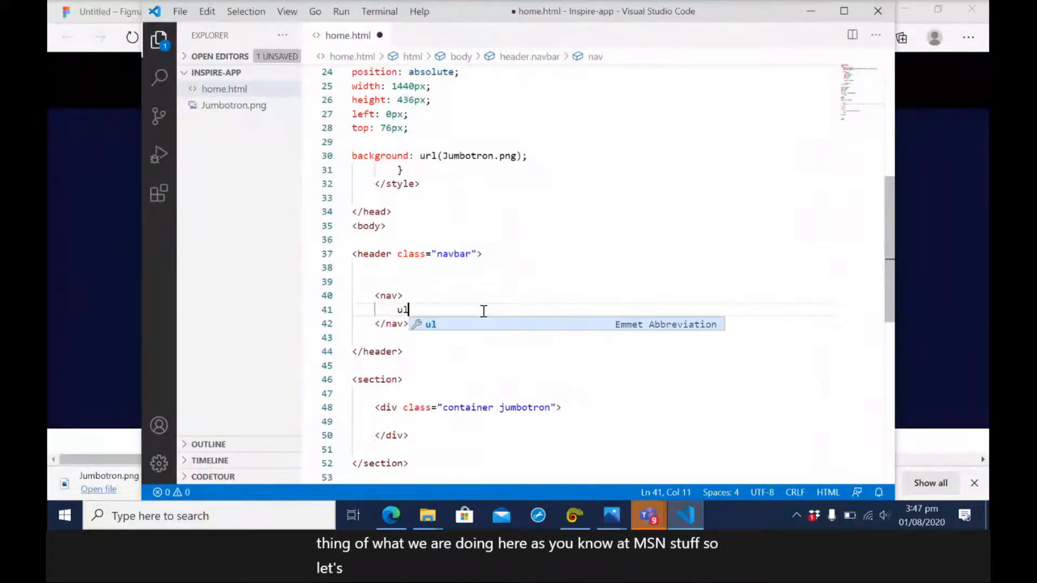
{"action": "key", "text": "Tab"}
Add two list items, "Hom" and "About", to the unordered list in the nav element.
{"action": "type", "text": "li"}
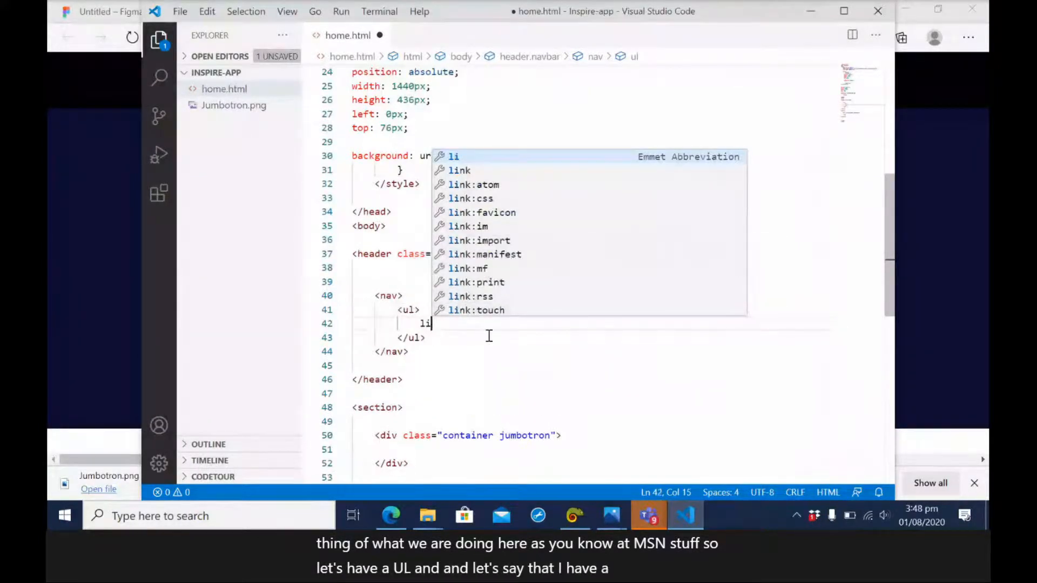
{"action": "key", "text": "Tab"}
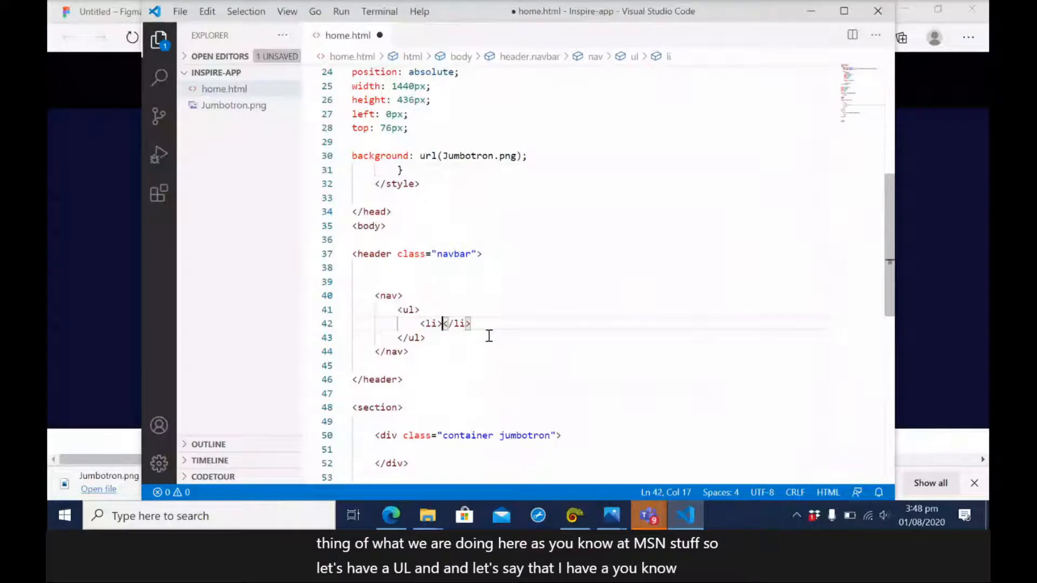
{"action": "type", "text": "Hom"}
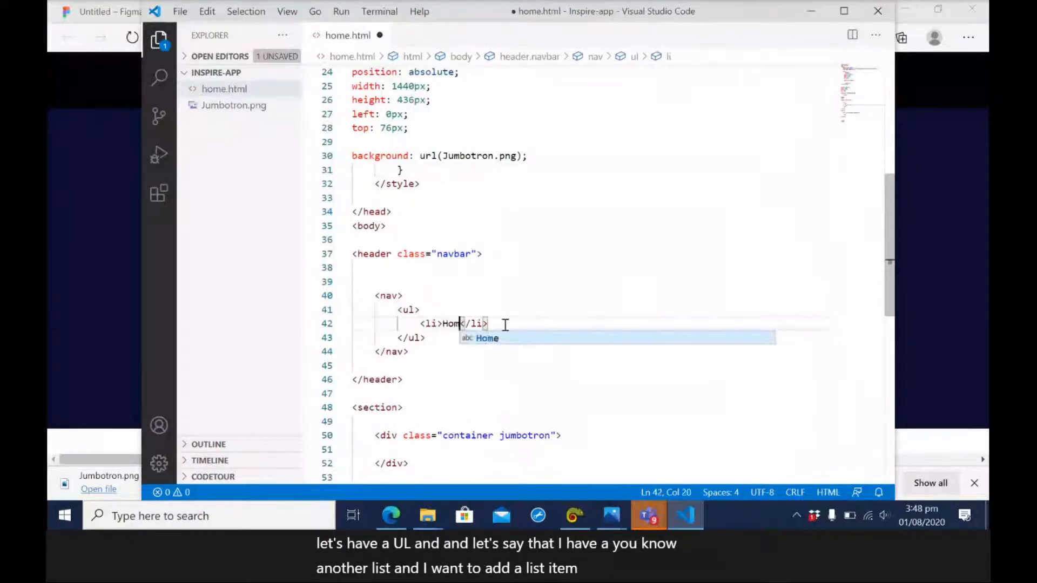
{"action": "left_click", "coordinate": [505, 325]}
{"action": "key", "text": "Return"}
{"action": "type", "text": "li"}
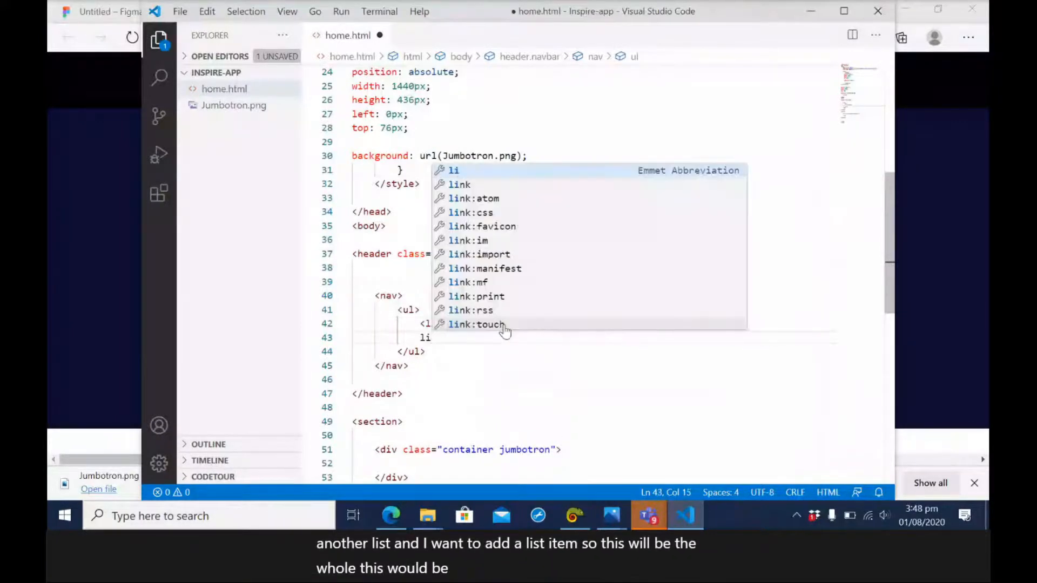
{"action": "key", "text": "Tab"}
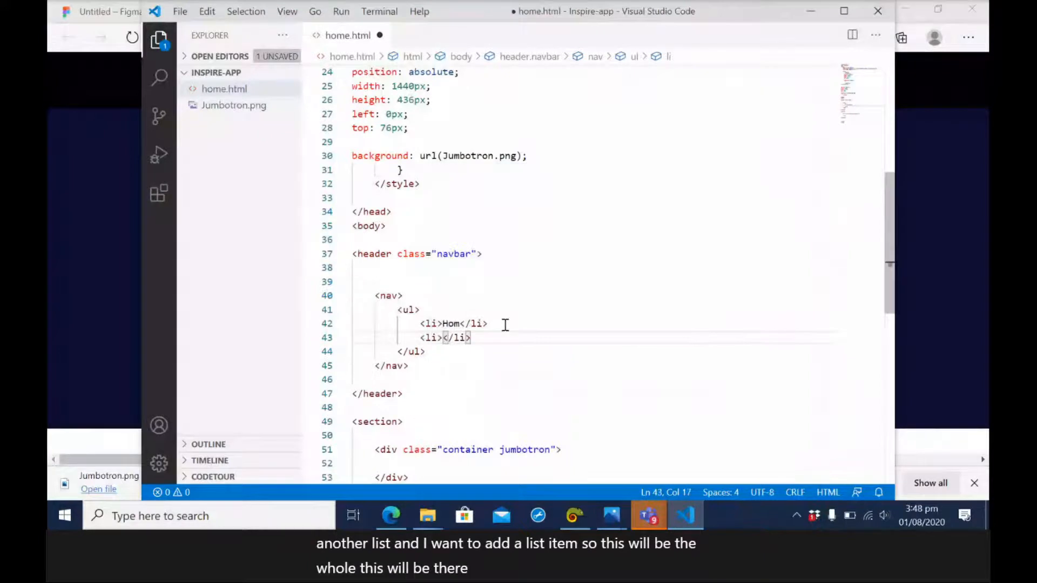
{"action": "type", "text": "About"}
{"action": "left_click", "coordinate": [403, 351]}
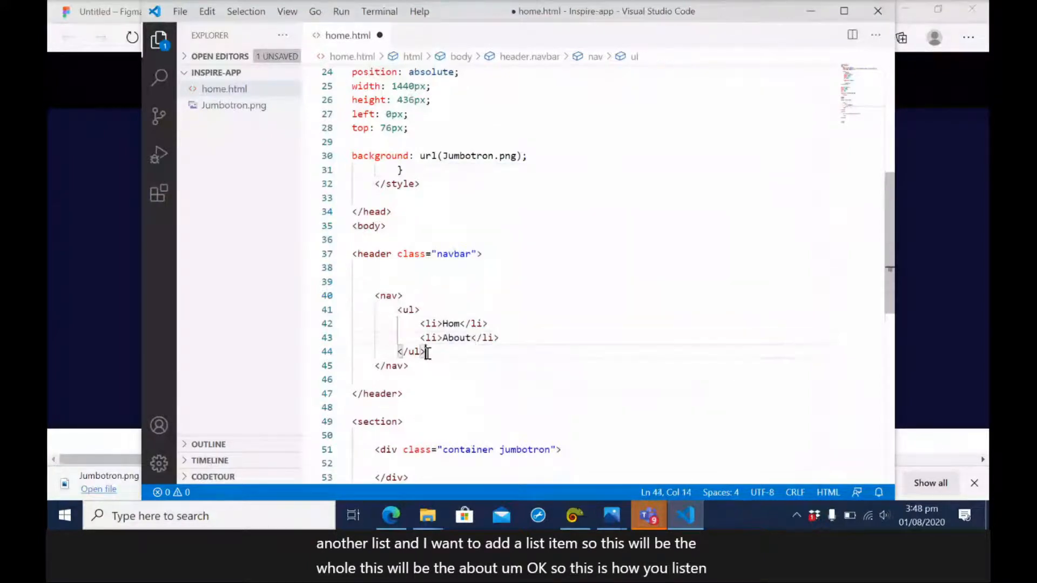
{"action": "left_click", "coordinate": [392, 366]}
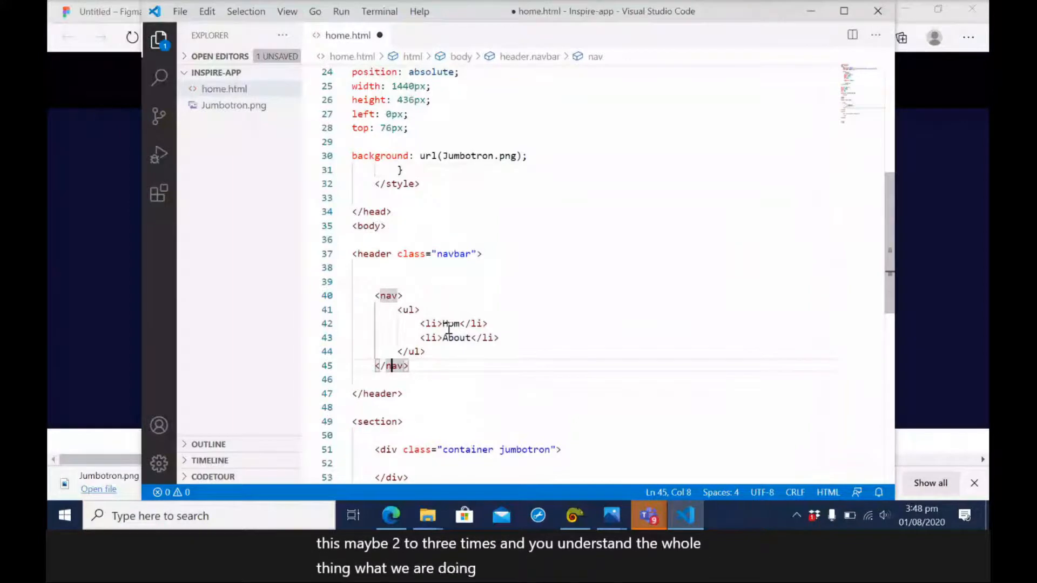
Give the unordered list in the nav element the class "navbar".
{"action": "left_click", "coordinate": [417, 309]}
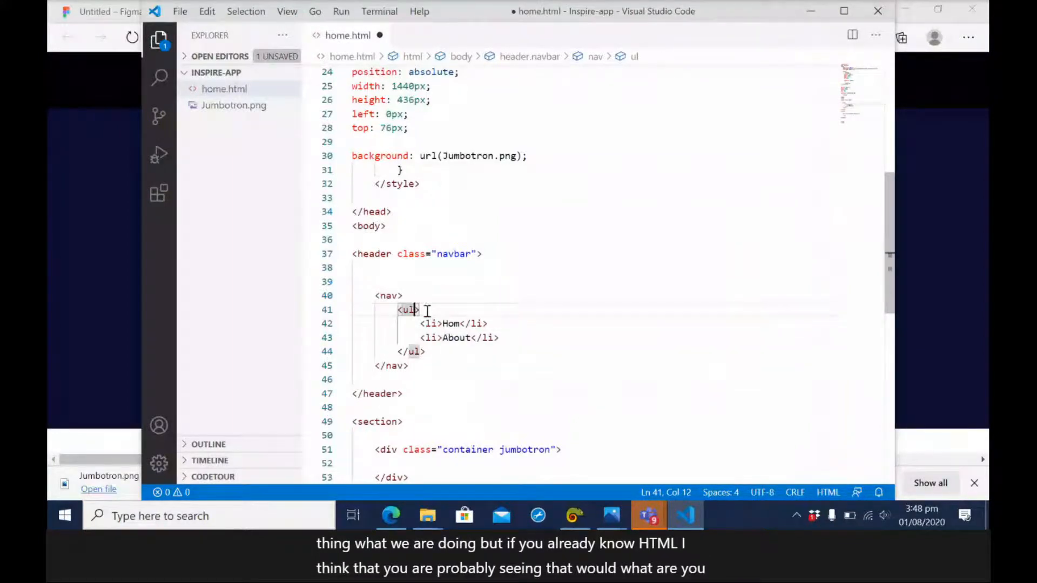
{"action": "type", "text": "cla"}
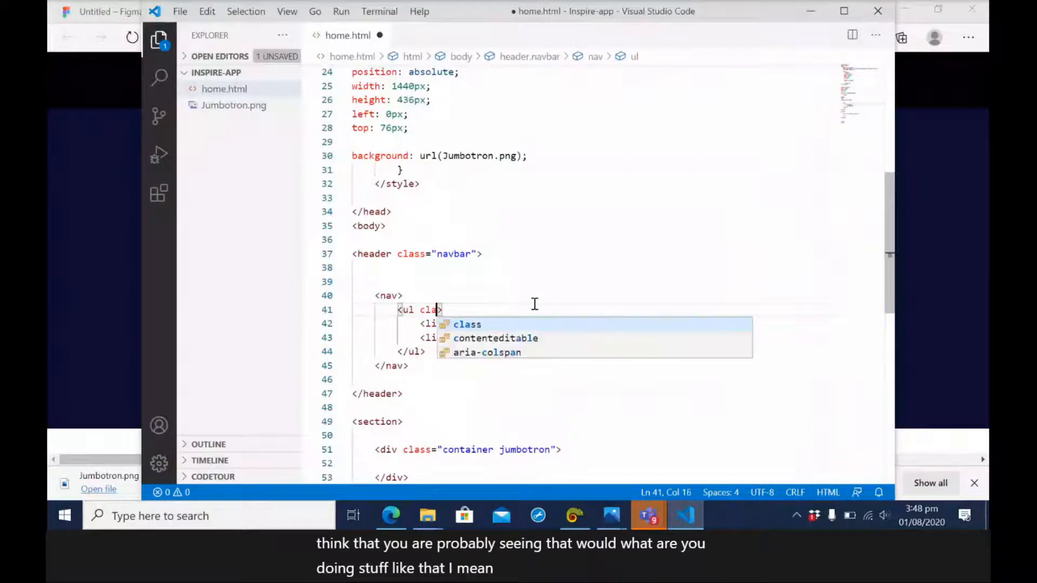
{"action": "type", "text": "ss"}
{"action": "key", "text": "Return"}
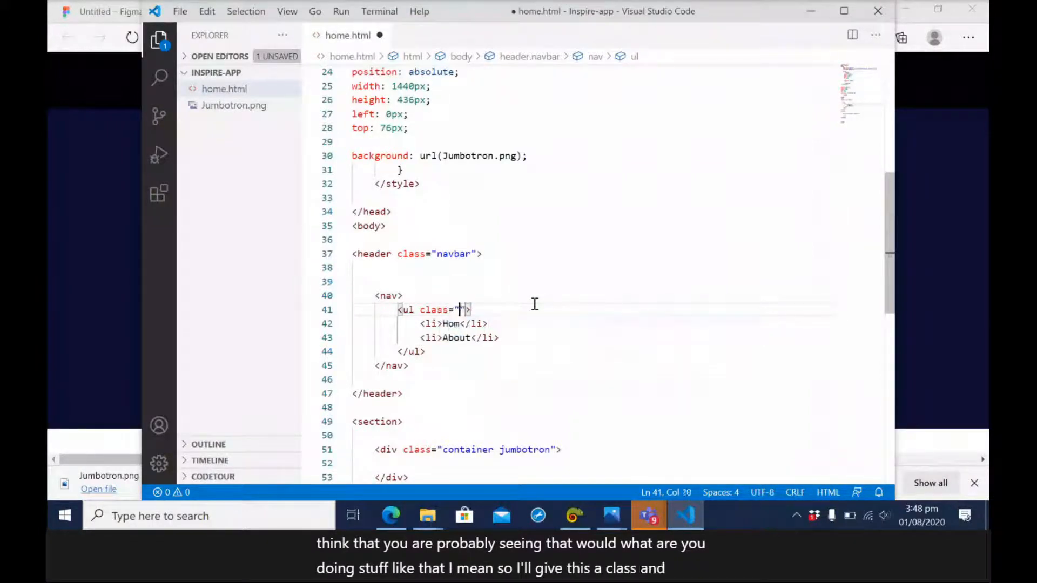
{"action": "type", "text": "nav"}
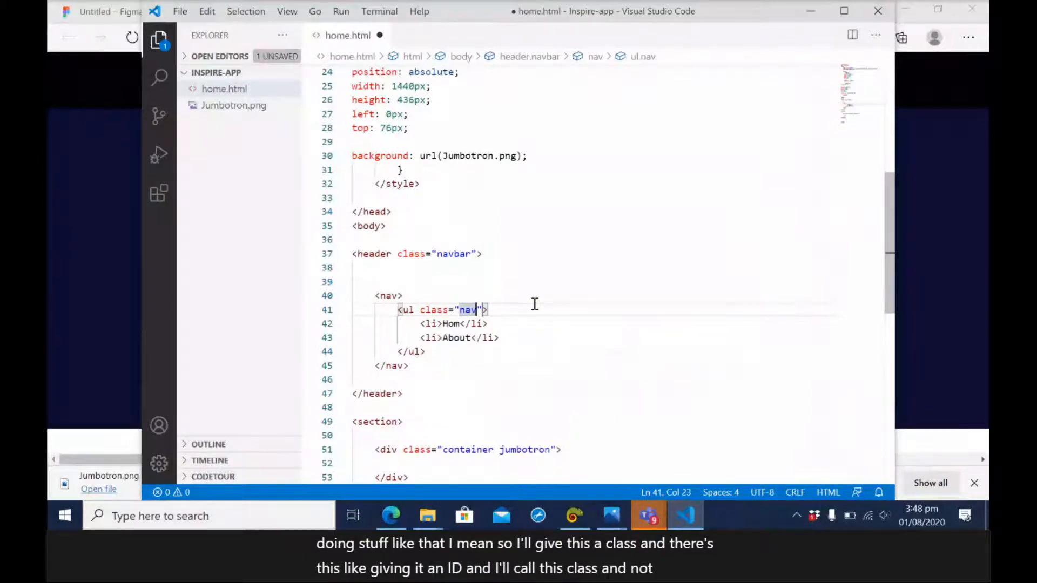
{"action": "type", "text": "b"}
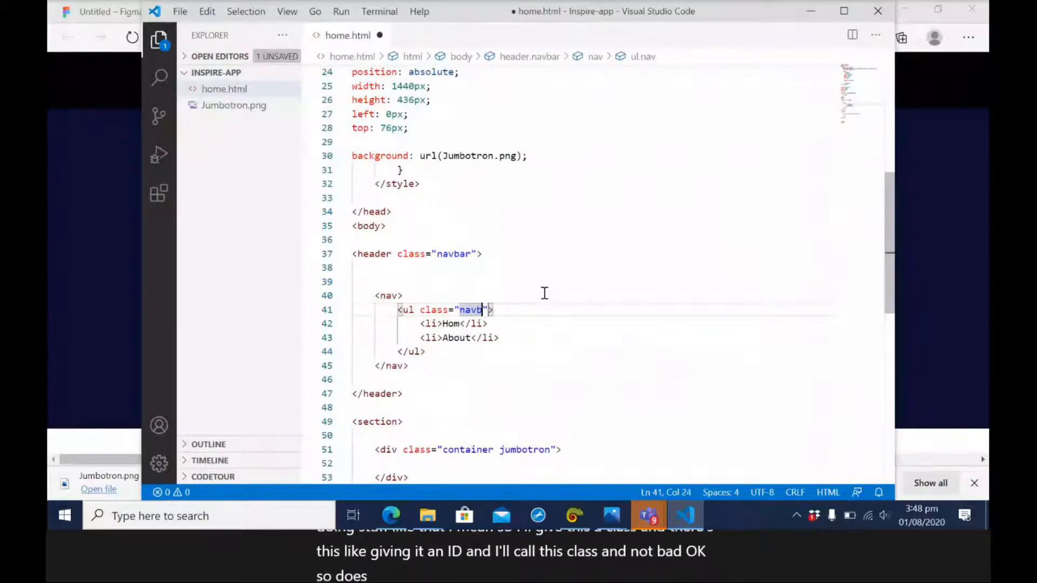
{"action": "type", "text": "ar"}
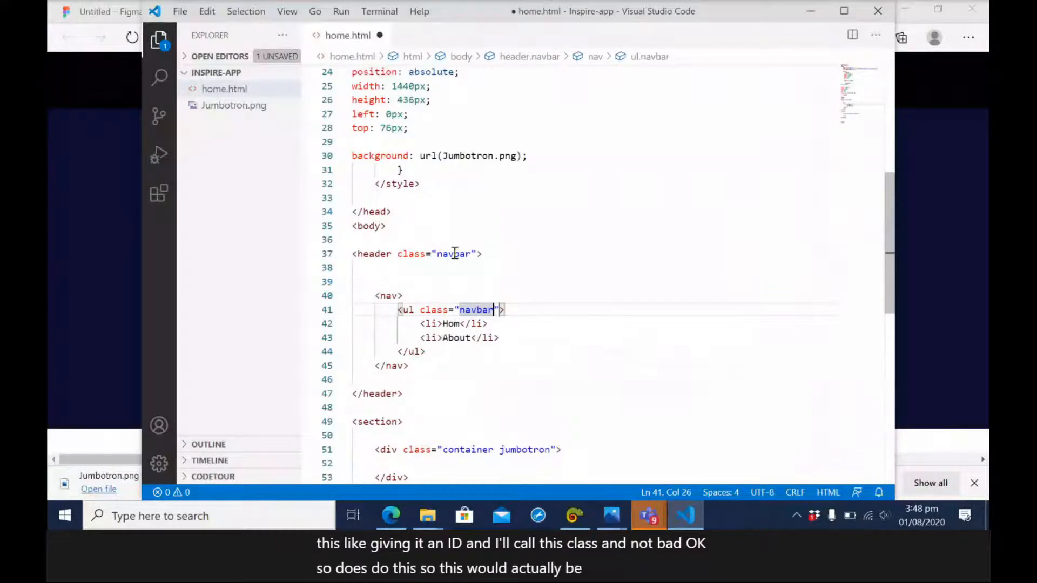
Replace the header element's class with "jumbotron" and review the header and nav markup.
{"action": "double_click", "coordinate": [454, 253]}
{"action": "type", "text": "jum"}
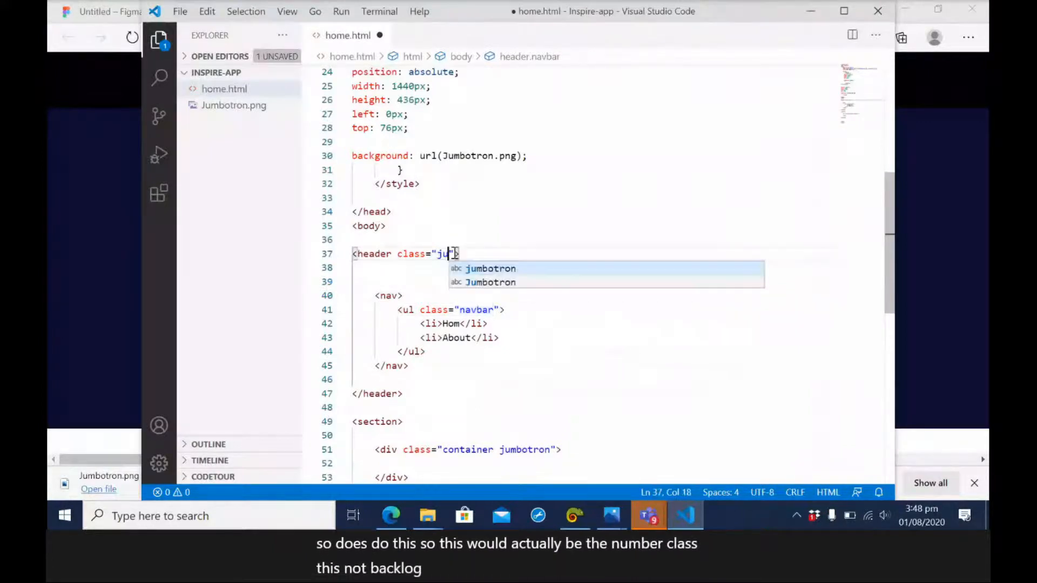
{"action": "key", "text": "Return"}
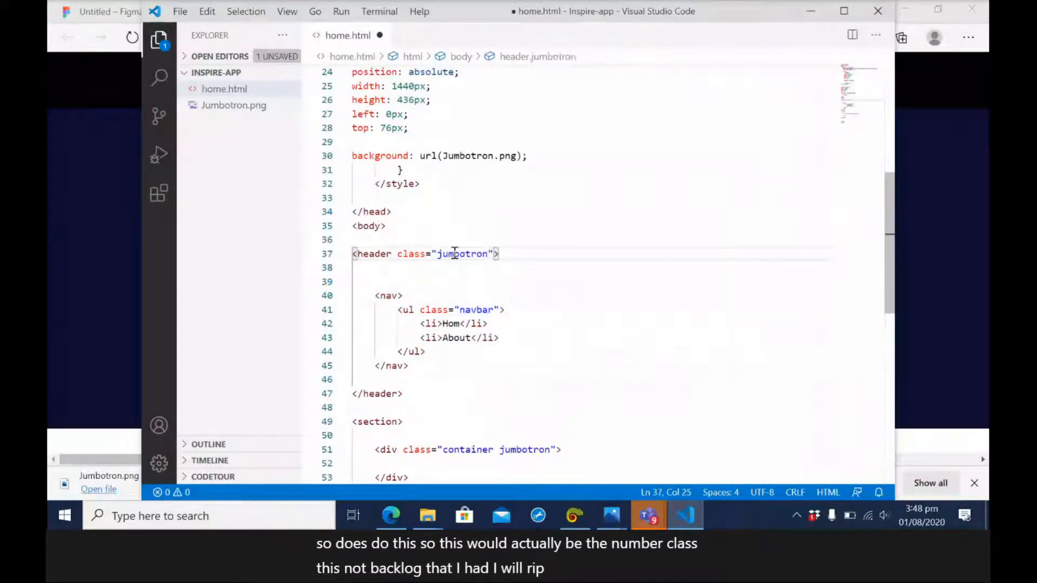
{"action": "double_click", "coordinate": [454, 254]}
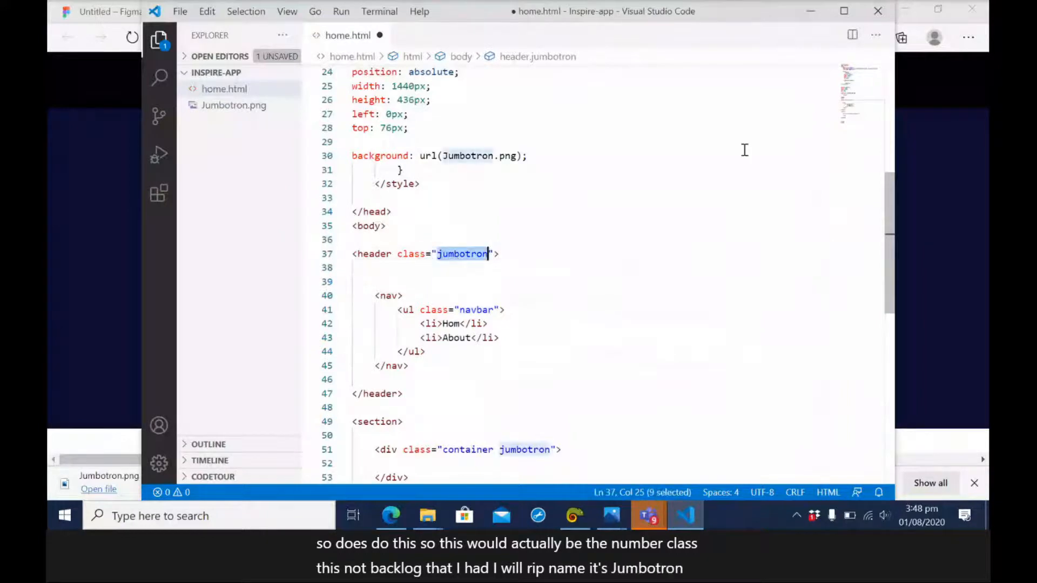
{"action": "left_click_drag", "start_coordinate": [896, 206], "coordinate": [884, 240]}
{"action": "double_click", "coordinate": [374, 139]}
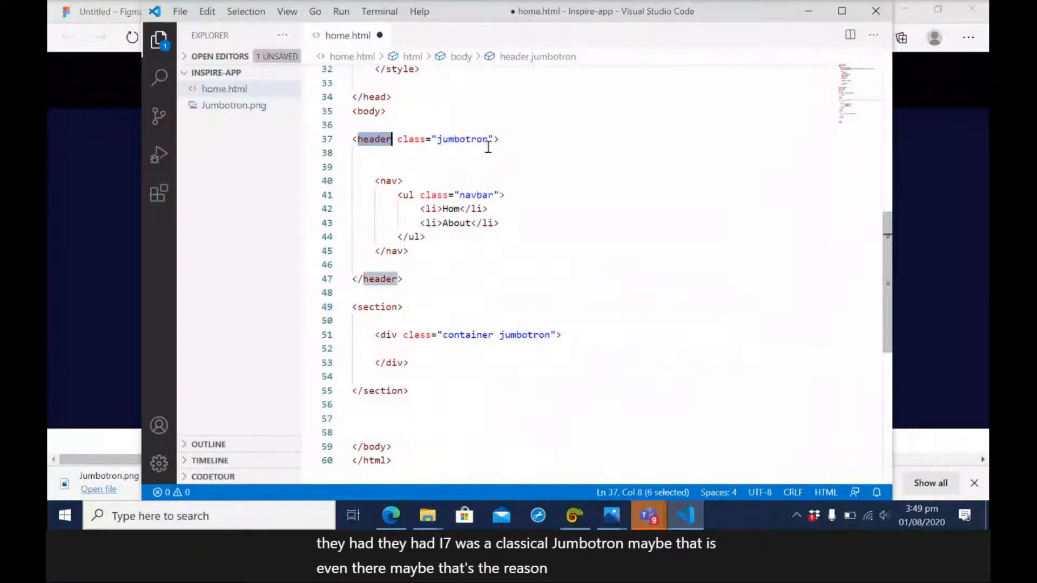
{"action": "double_click", "coordinate": [390, 180]}
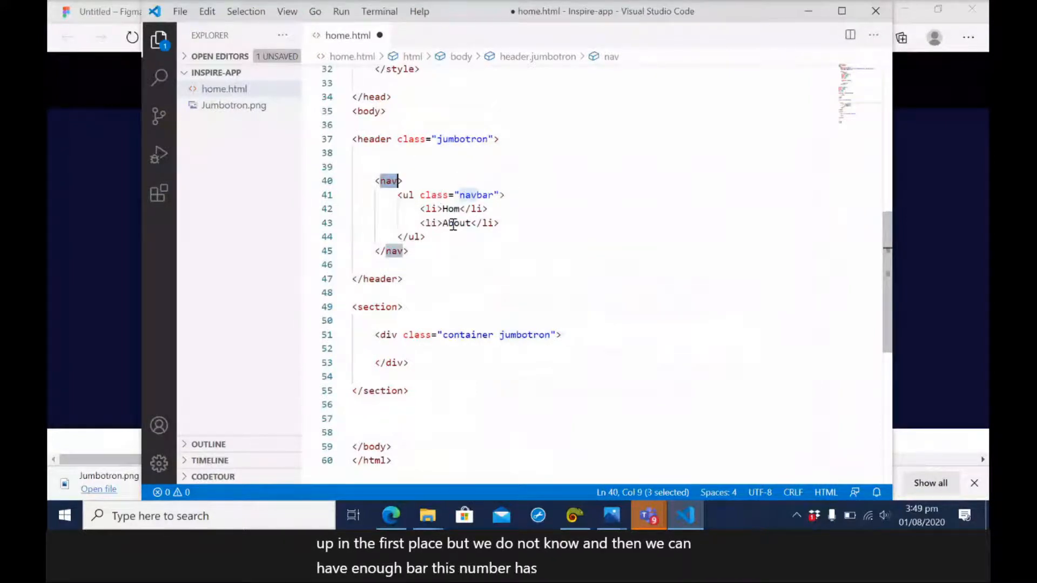
Insert an empty div element inside the header, above the nav element.
{"action": "left_click", "coordinate": [399, 150]}
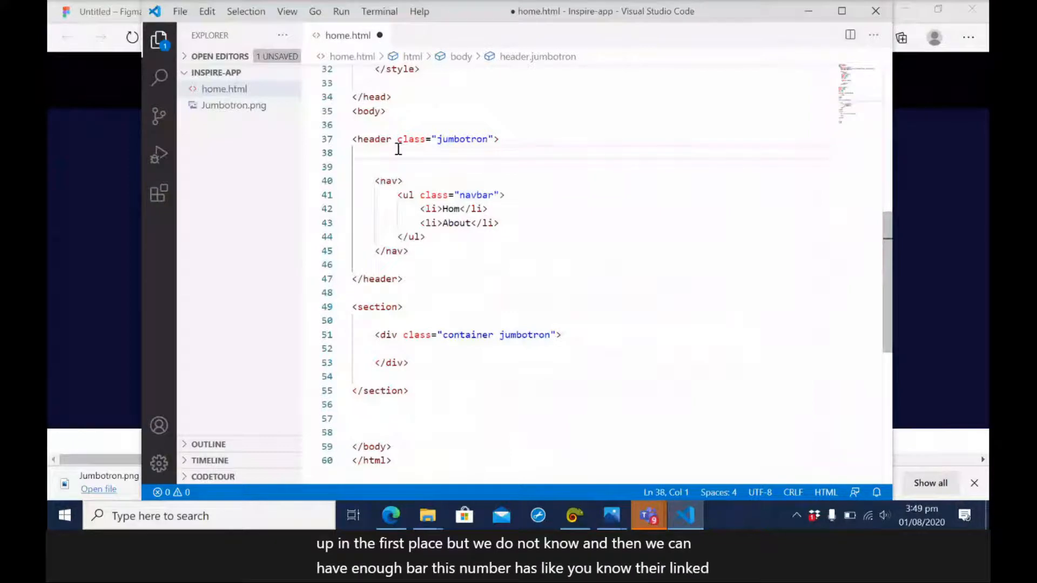
{"action": "key", "text": "Return"}
{"action": "type", "text": "div"}
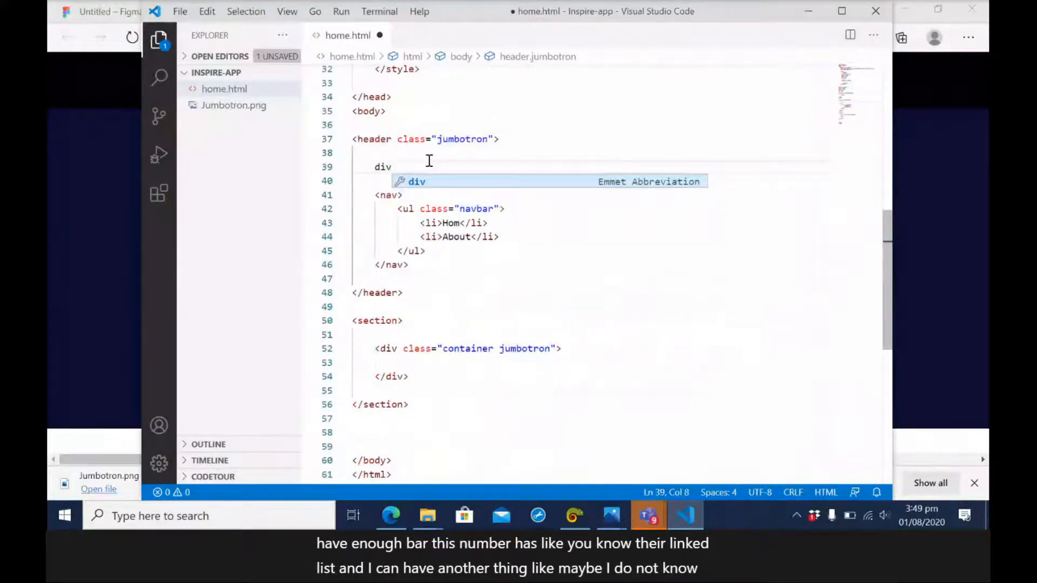
{"action": "key", "text": "Tab"}
{"action": "key", "text": "Return"}
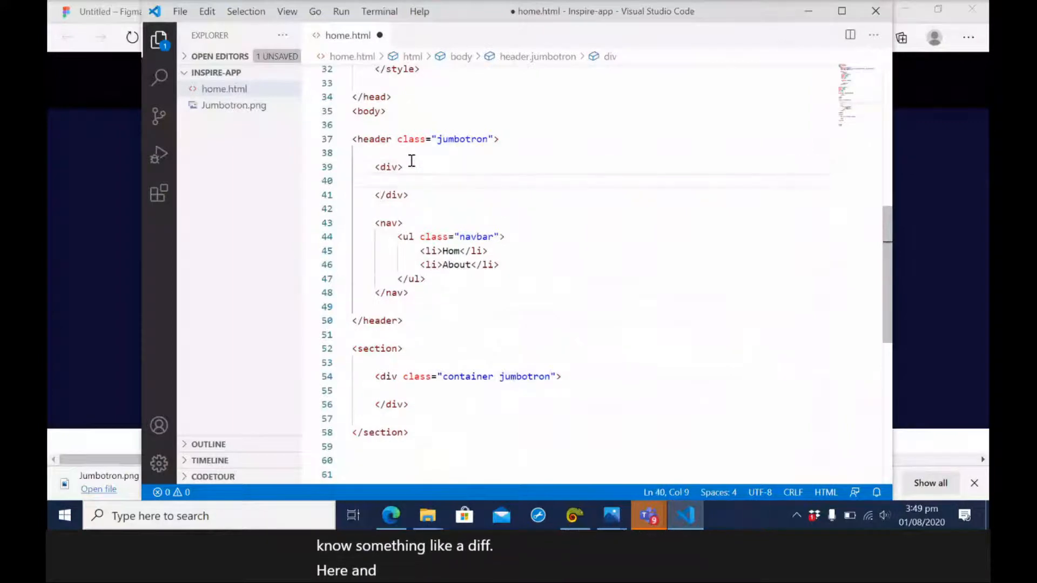
{"action": "left_click", "coordinate": [403, 167]}
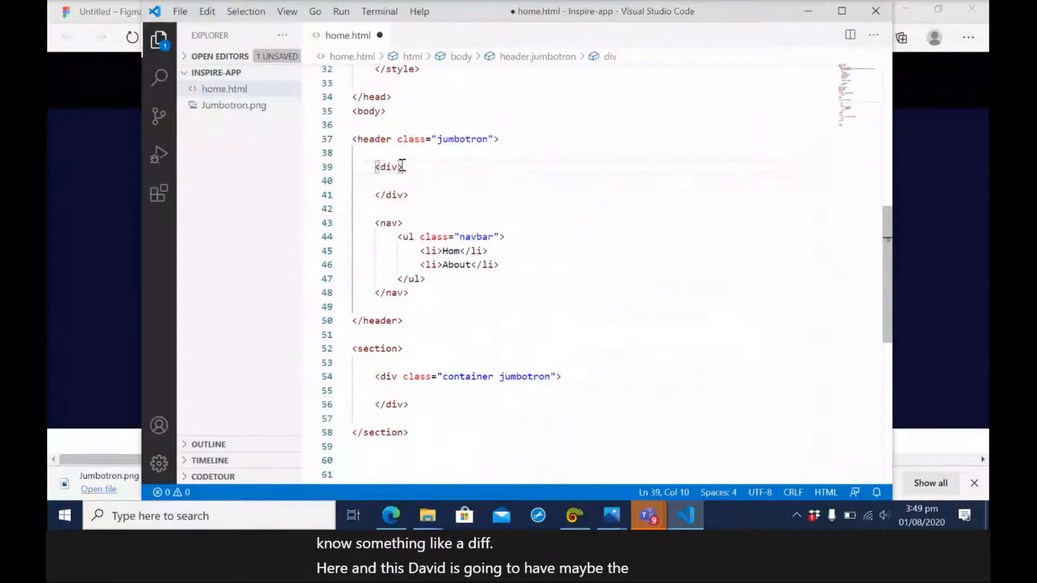
Give the empty div inside the header the class "brand" and indent the blank line within it.
{"action": "key", "text": "Left"}
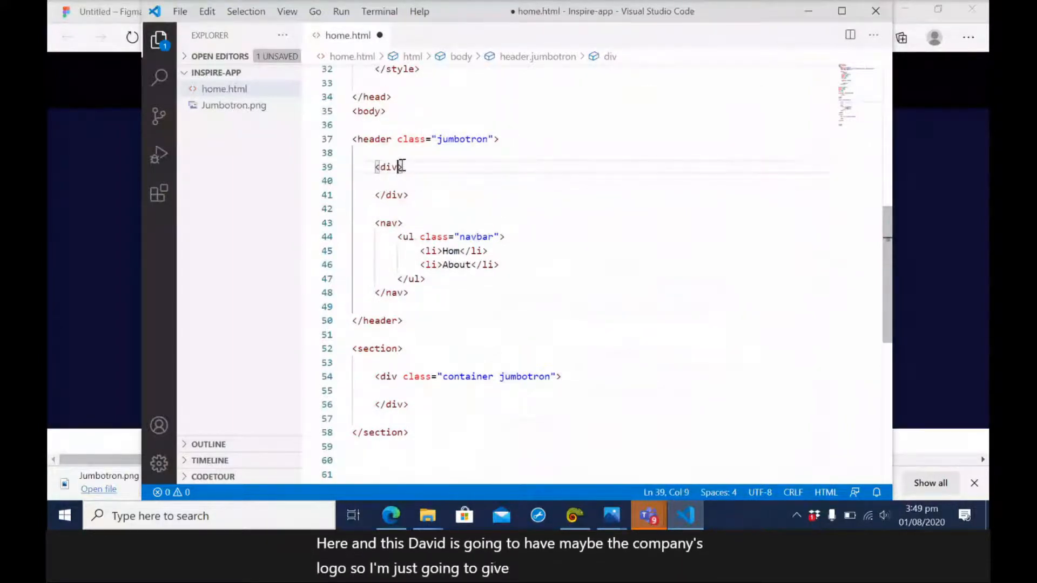
{"action": "type", "text": "class"}
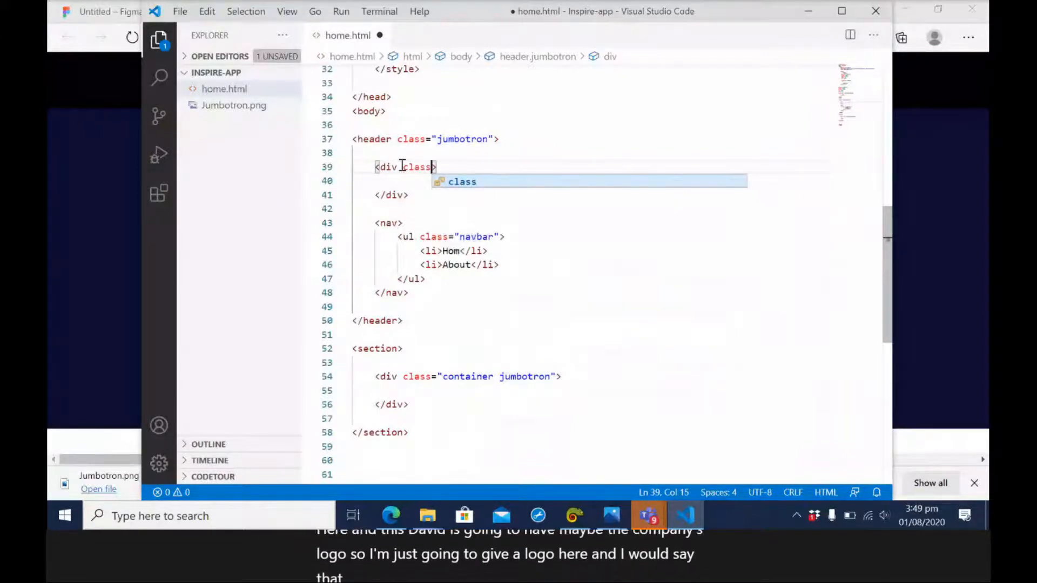
{"action": "key", "text": "Return"}
{"action": "type", "text": "bran"}
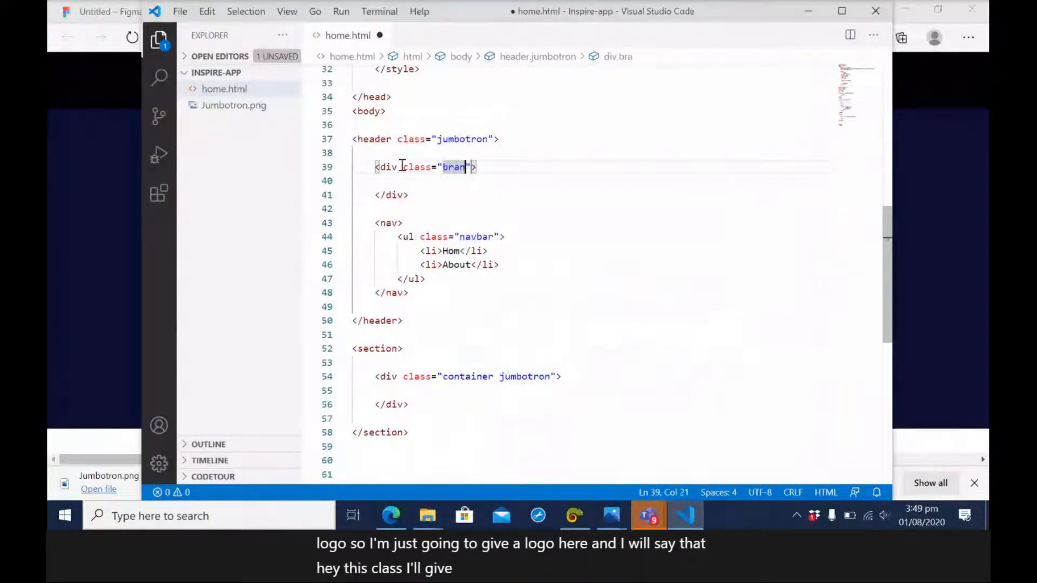
{"action": "type", "text": "d"}
{"action": "left_click", "coordinate": [427, 181]}
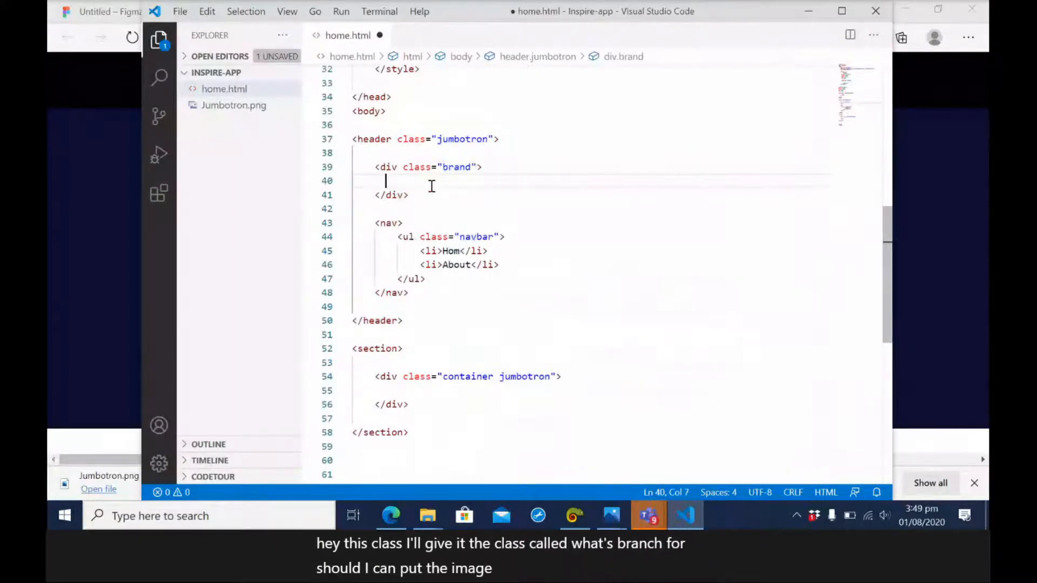
{"action": "key", "text": "Tab"}
{"action": "key", "text": "Tab"}
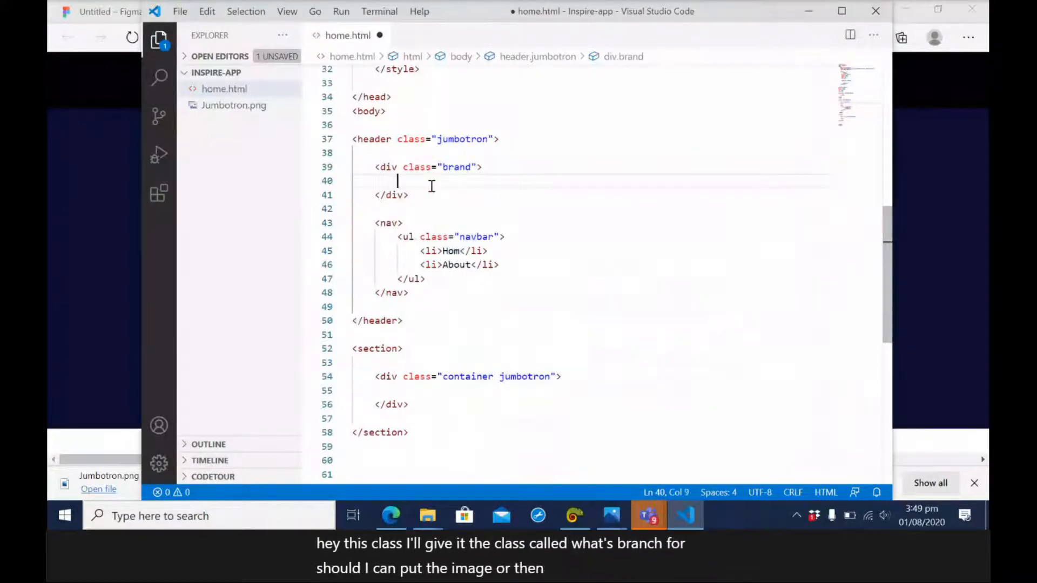
Add an empty .nav rule below the .jumbotron rule in the style block.
{"action": "left_click", "coordinate": [400, 223]}
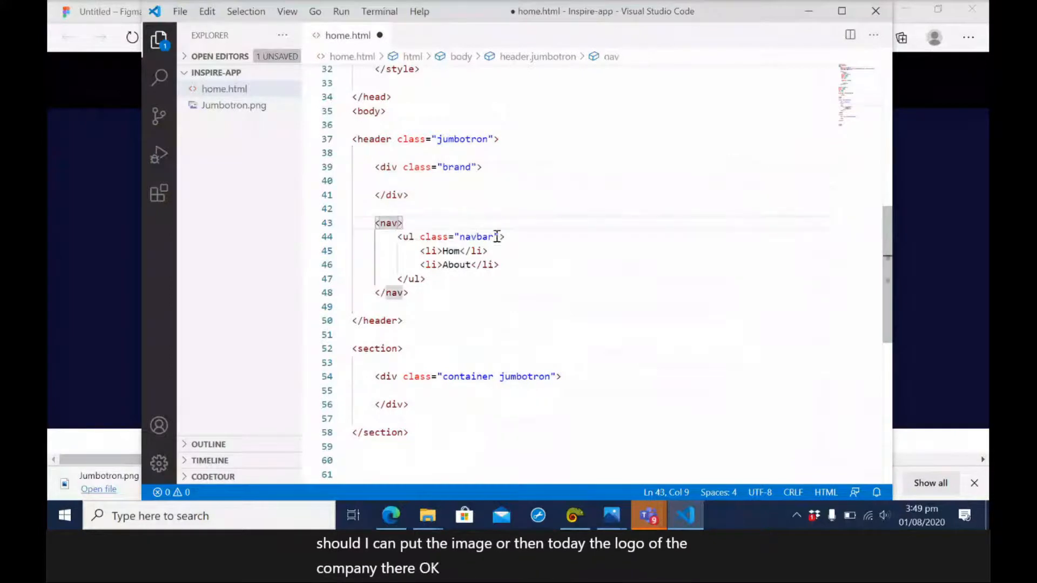
{"action": "double_click", "coordinate": [478, 236]}
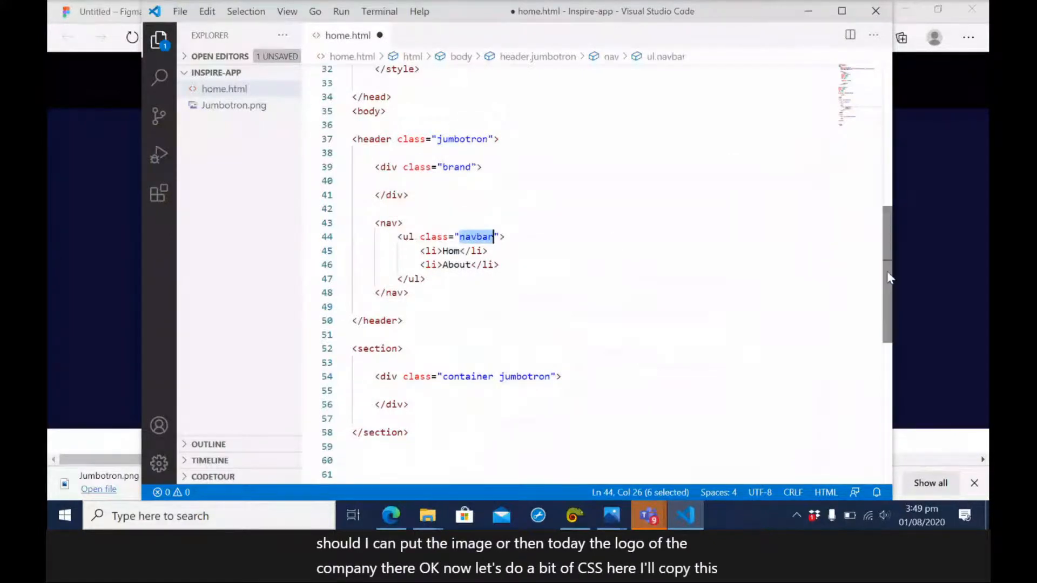
{"action": "left_click_drag", "start_coordinate": [889, 278], "coordinate": [886, 220]}
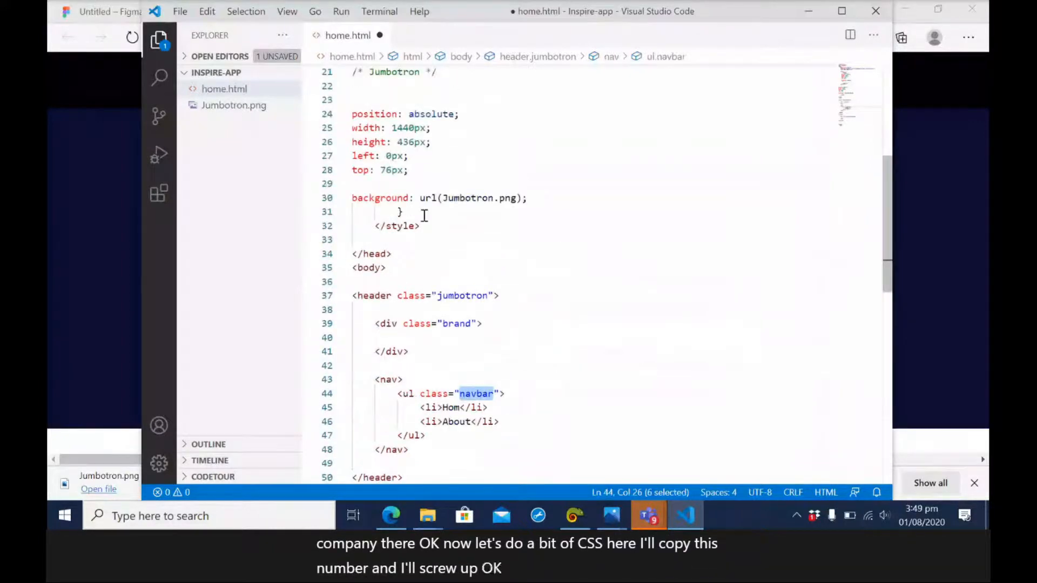
{"action": "left_click", "coordinate": [425, 215]}
{"action": "key", "text": "Return"}
{"action": "key", "text": "Return"}
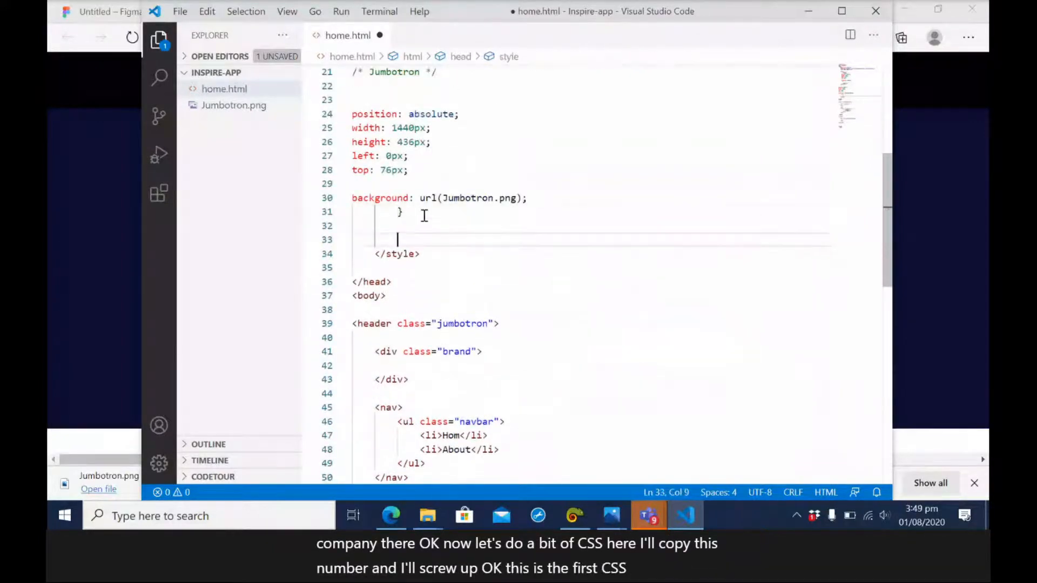
{"action": "type", "text": "."}
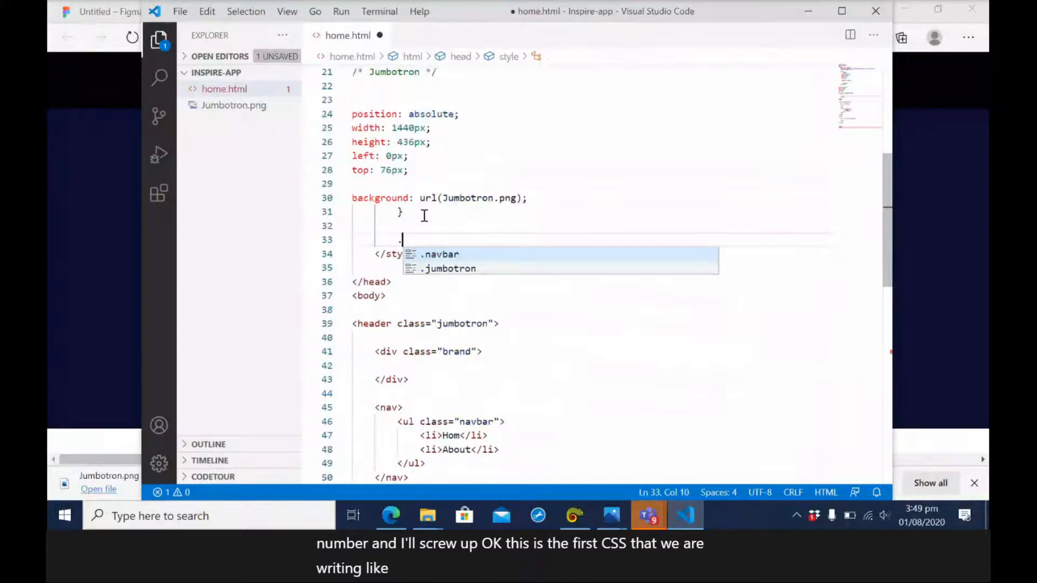
{"action": "type", "text": "fl"}
{"action": "key", "text": "BackSpace"}
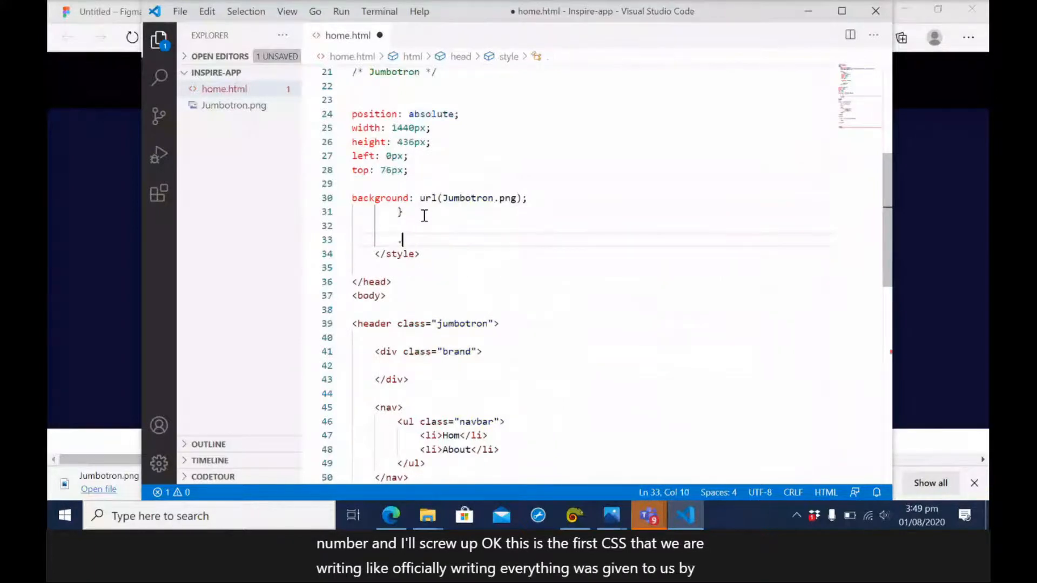
{"action": "type", "text": "nav{"}
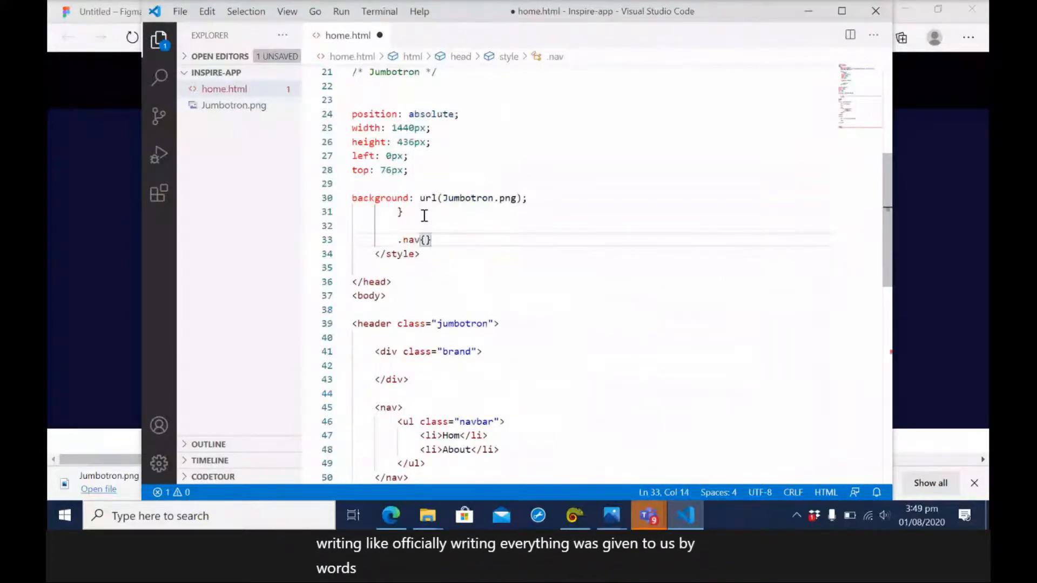
{"action": "key", "text": "Return"}
{"action": "type", "text": "navbar"}
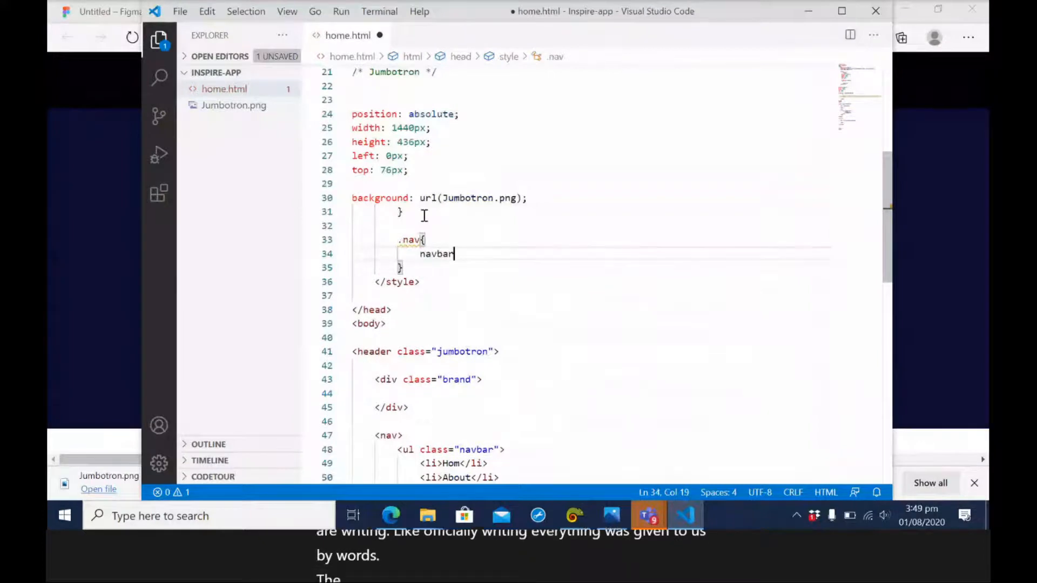
{"action": "left_click_drag", "start_coordinate": [454, 253], "coordinate": [419, 254]}
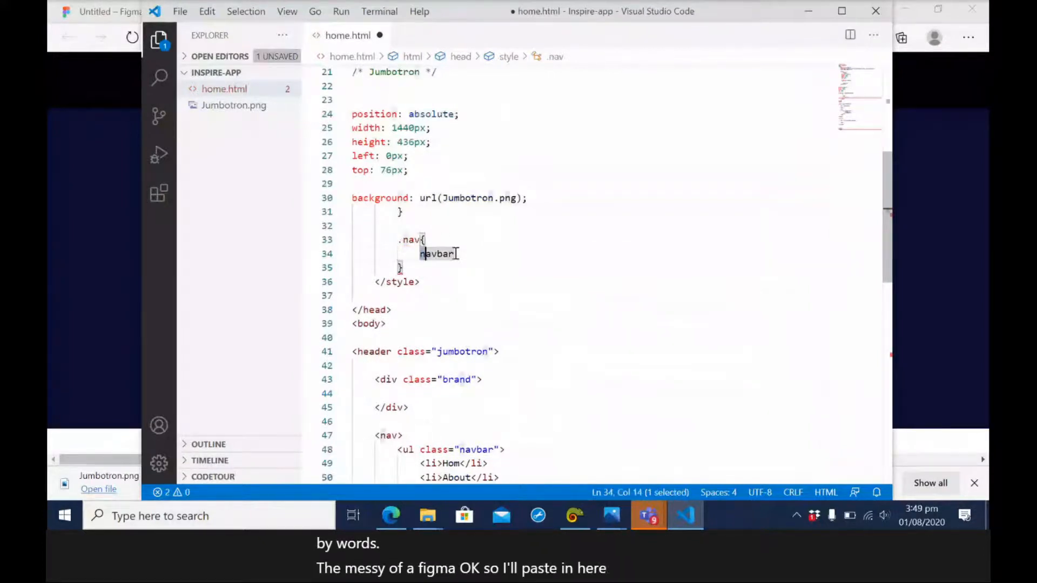
{"action": "key", "text": "BackSpace"}
Set the display property to flex in the .nav rule.
{"action": "type", "text": "d"}
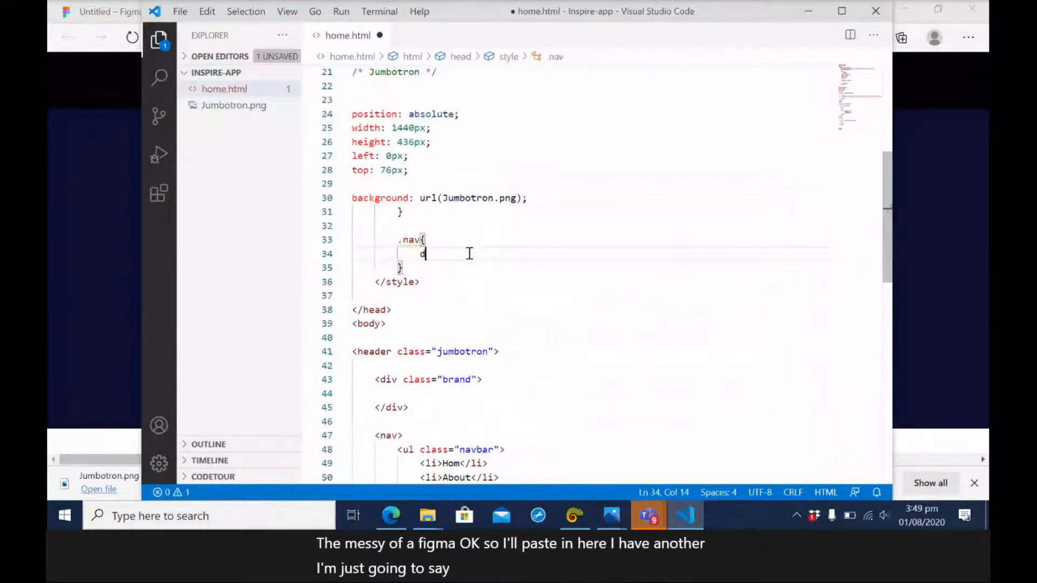
{"action": "type", "text": "is"}
{"action": "key", "text": "Down"}
{"action": "key", "text": "Return"}
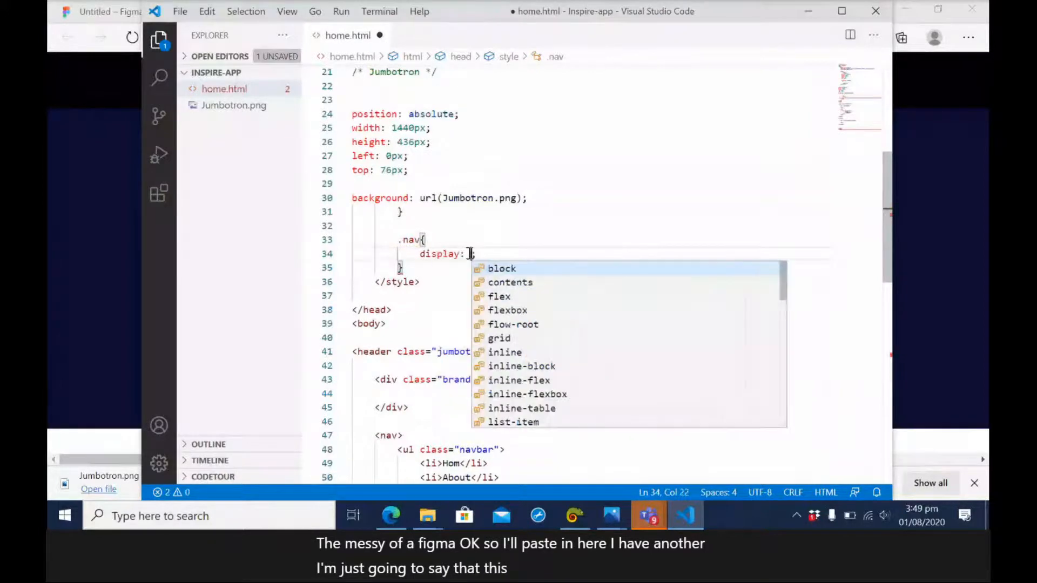
{"action": "type", "text": "flx"}
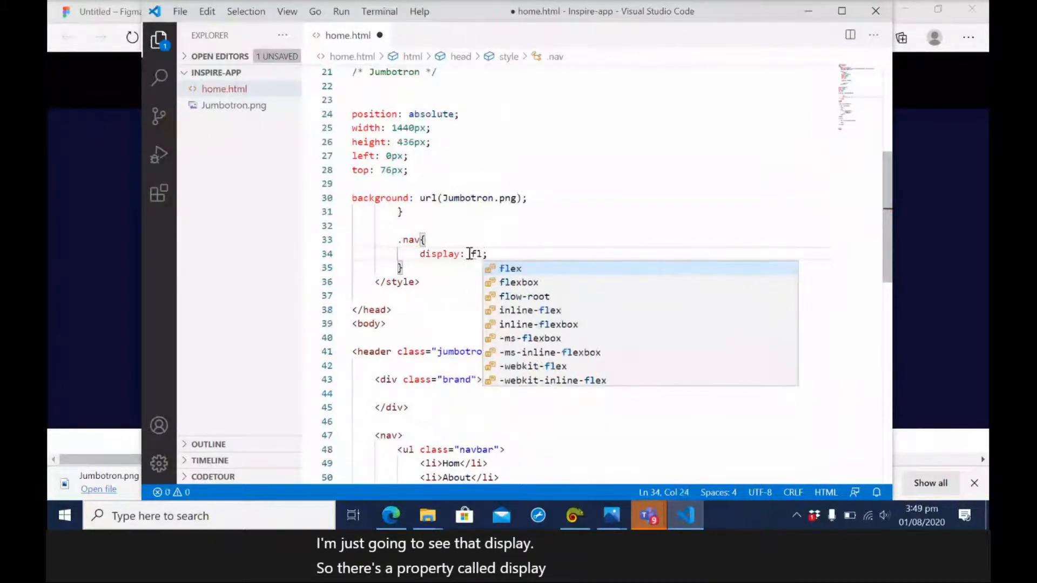
{"action": "key", "text": "Return"}
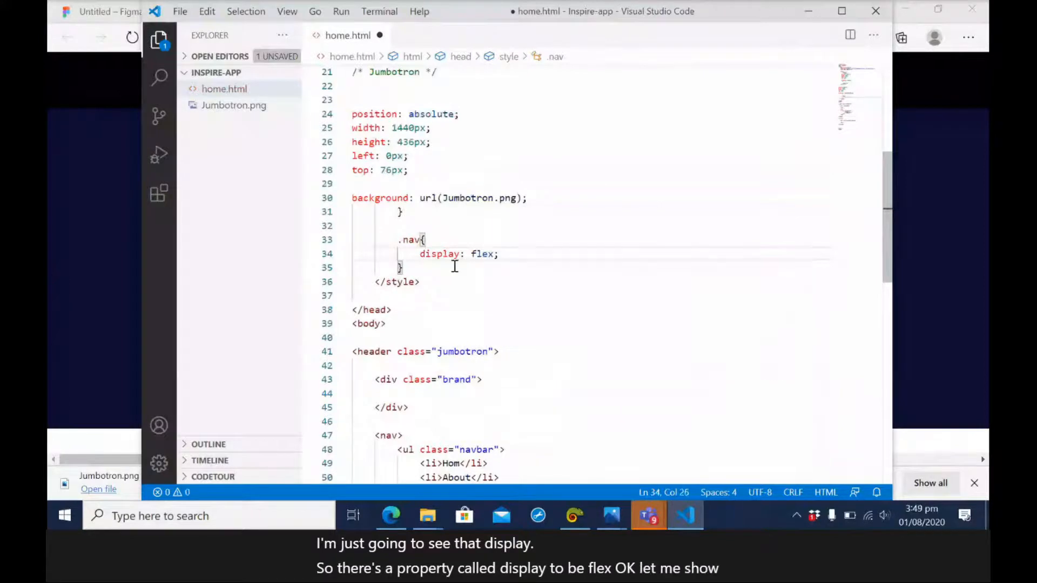
Delete the whole .nav rule from the style block and check the saved page in the browser.
{"action": "left_click_drag", "start_coordinate": [403, 268], "coordinate": [327, 240]}
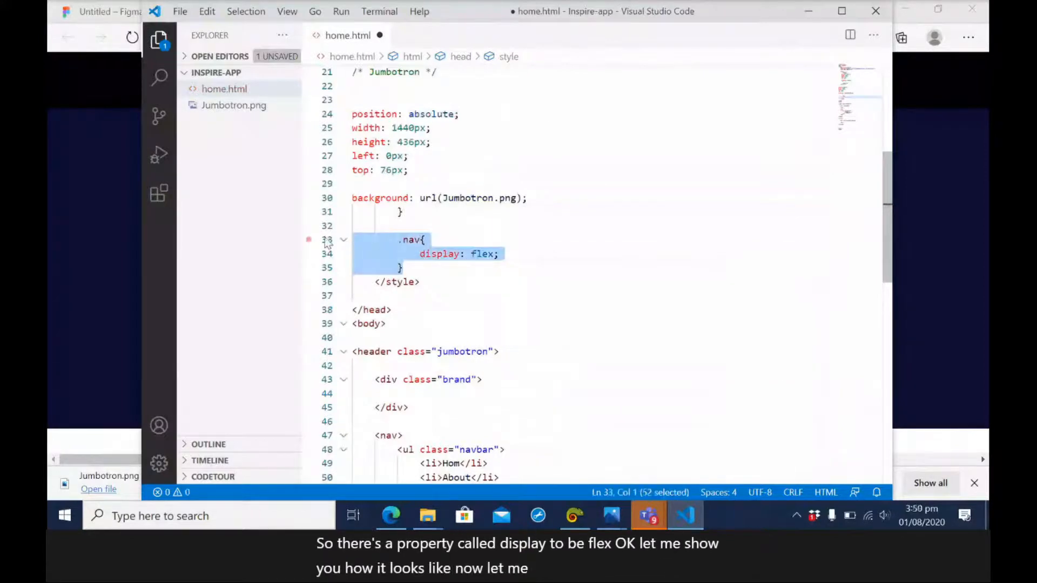
{"action": "key", "text": "BackSpace"}
{"action": "key", "text": "ctrl+s"}
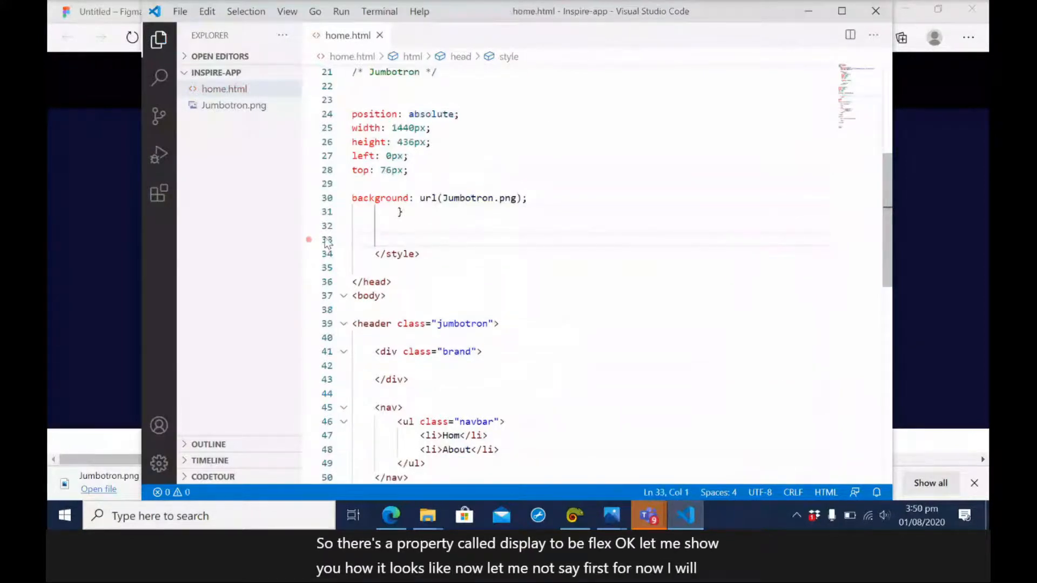
{"action": "left_click", "coordinate": [132, 37]}
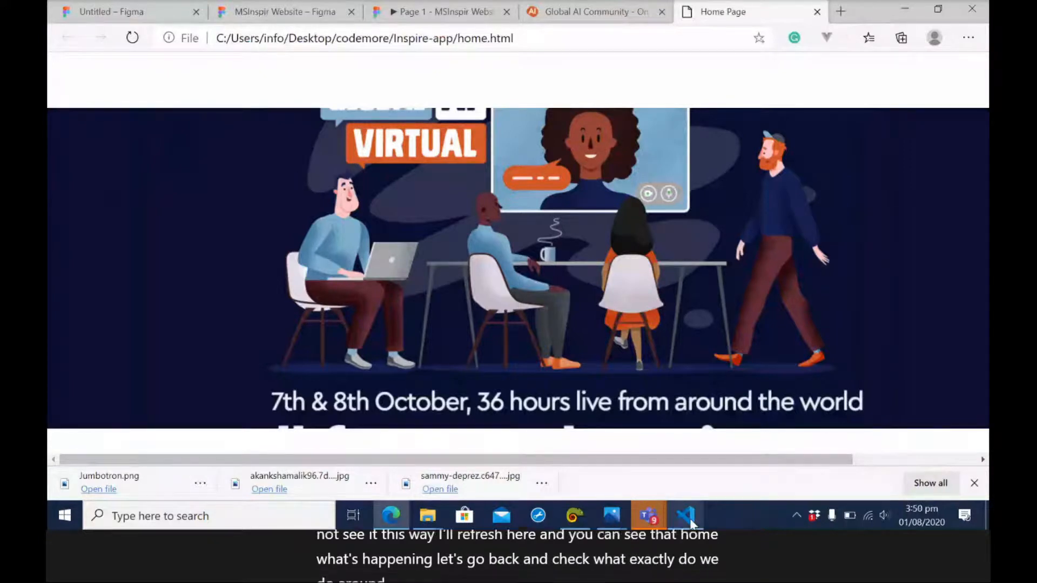
{"action": "left_click", "coordinate": [690, 521]}
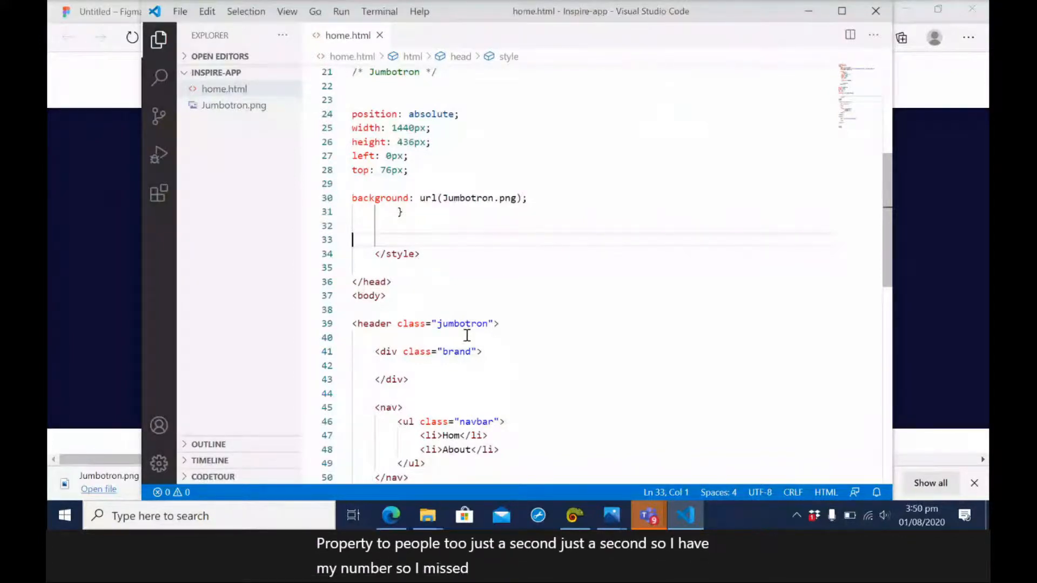
Replace the header element's class with "navbar", reusing the CSS class name, and check the saved page in the browser.
{"action": "scroll", "coordinate": [467, 335], "scroll_direction": "up", "scroll_amount": 8}
{"action": "double_click", "coordinate": [420, 184]}
{"action": "key", "text": "ctrl+c"}
{"action": "scroll", "coordinate": [502, 362], "scroll_direction": "down", "scroll_amount": 7}
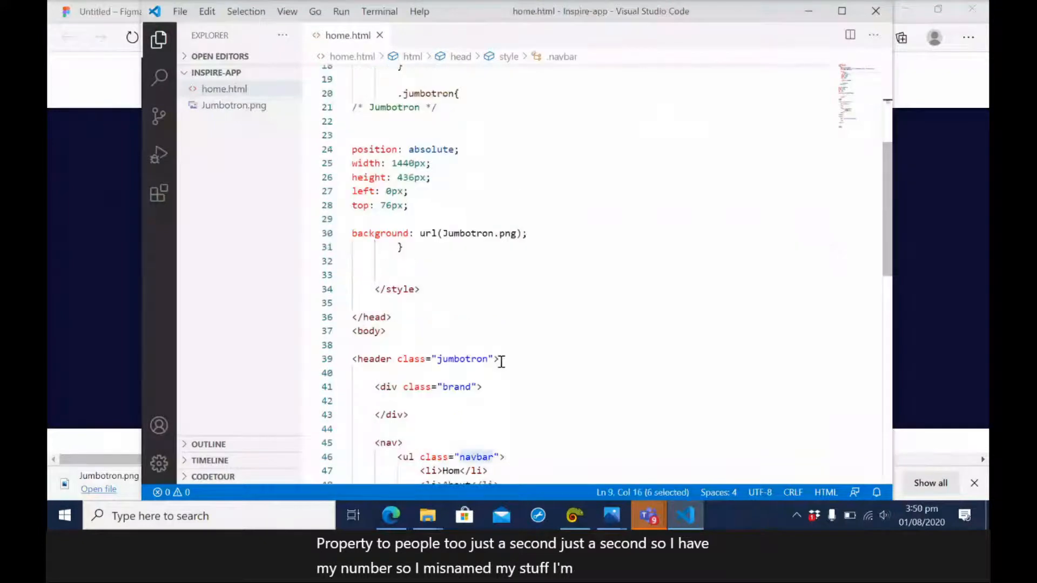
{"action": "double_click", "coordinate": [460, 358]}
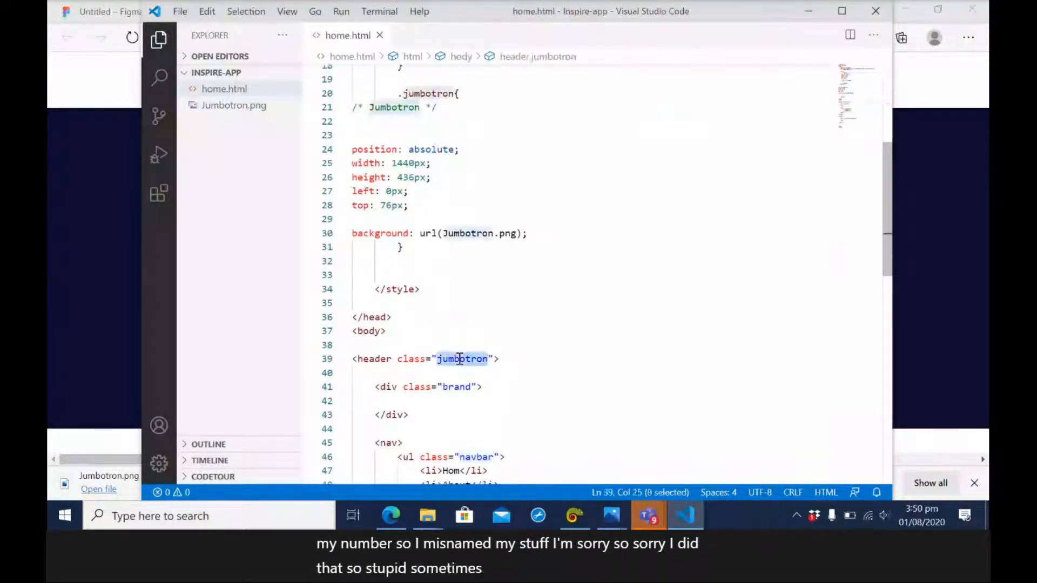
{"action": "key", "text": "ctrl+v"}
{"action": "key", "text": "ctrl+s"}
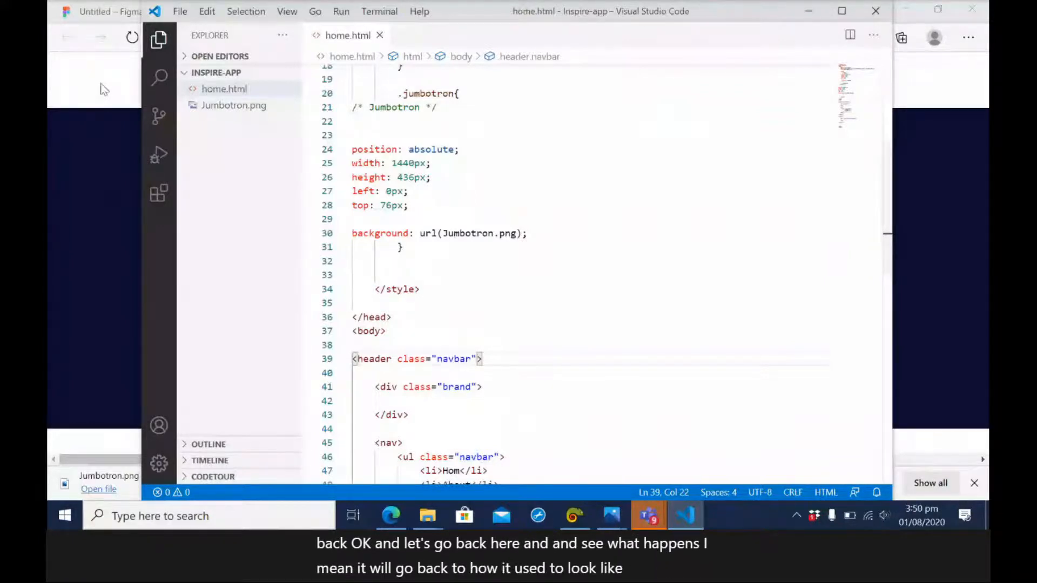
{"action": "left_click", "coordinate": [121, 66]}
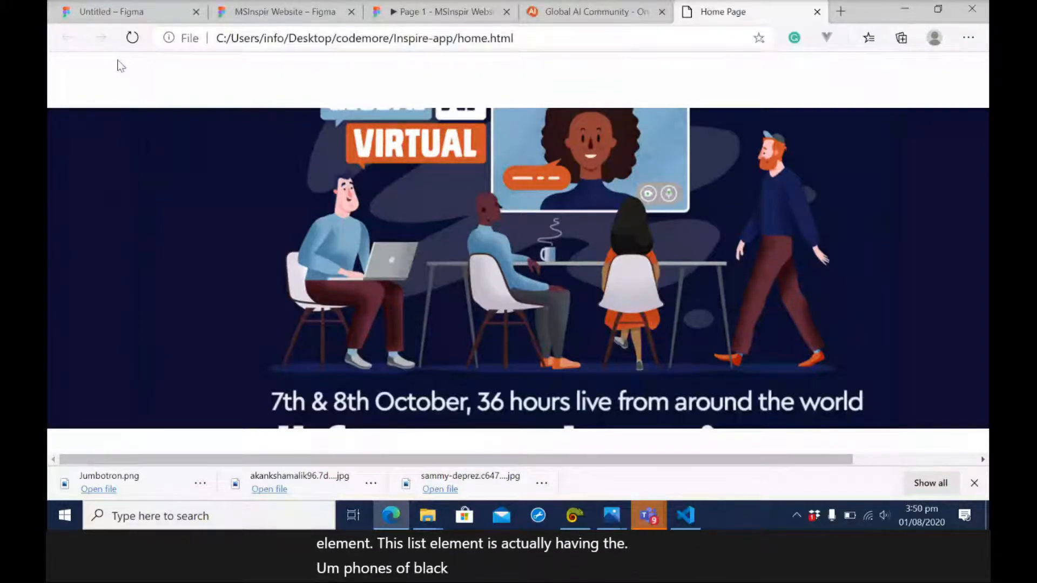
{"action": "key", "text": "alt+Tab"}
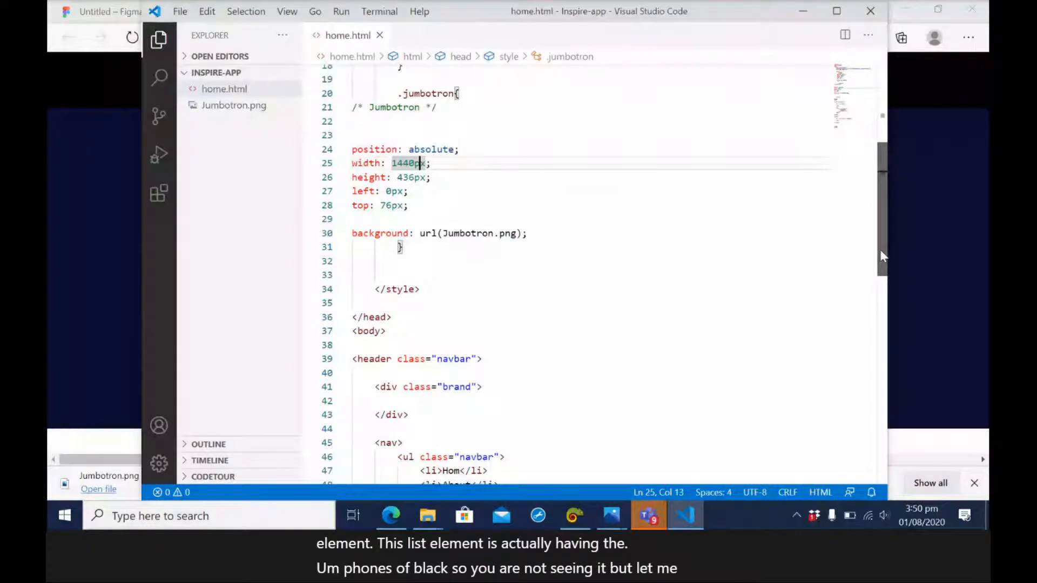
Add the inline style "color:white" to the navbar unordered list and reload the saved page in the browser.
{"action": "scroll", "coordinate": [881, 255], "scroll_direction": "down", "scroll_amount": 4}
{"action": "left_click", "coordinate": [502, 282]}
{"action": "type", "text": "style=\"col"}
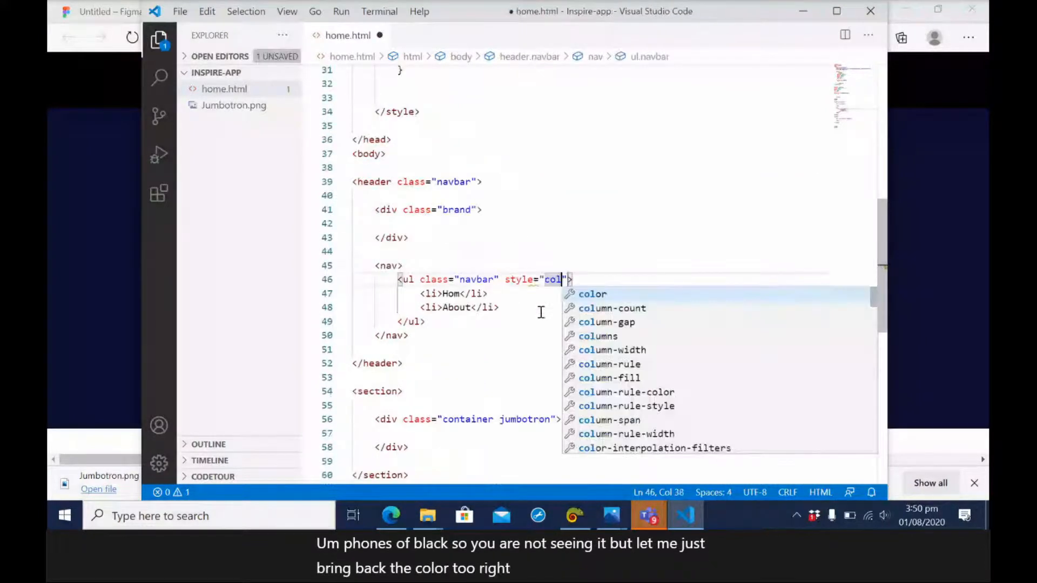
{"action": "type", "text": "or:"}
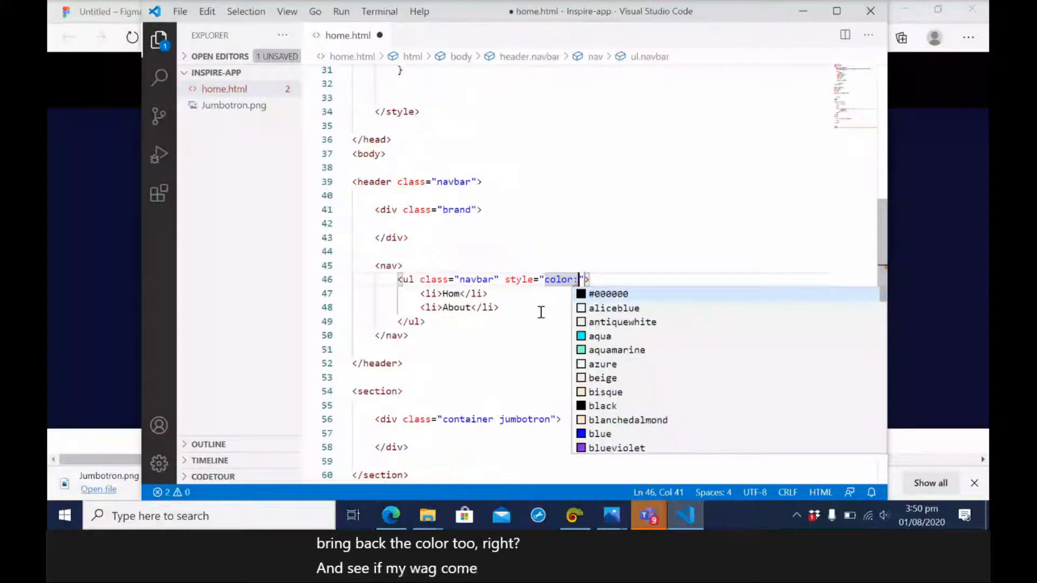
{"action": "type", "text": "white"}
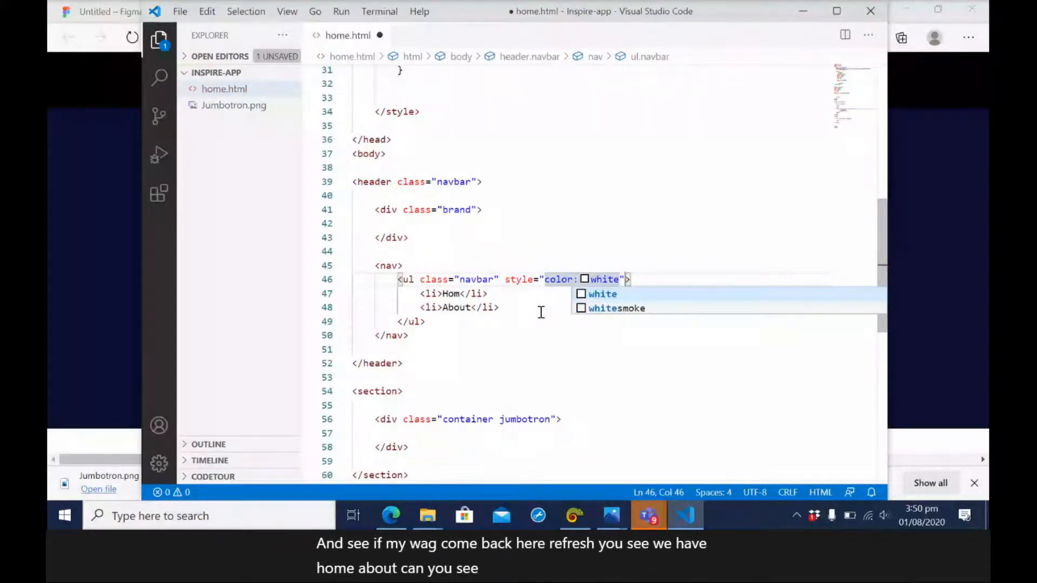
{"action": "left_click", "coordinate": [132, 38]}
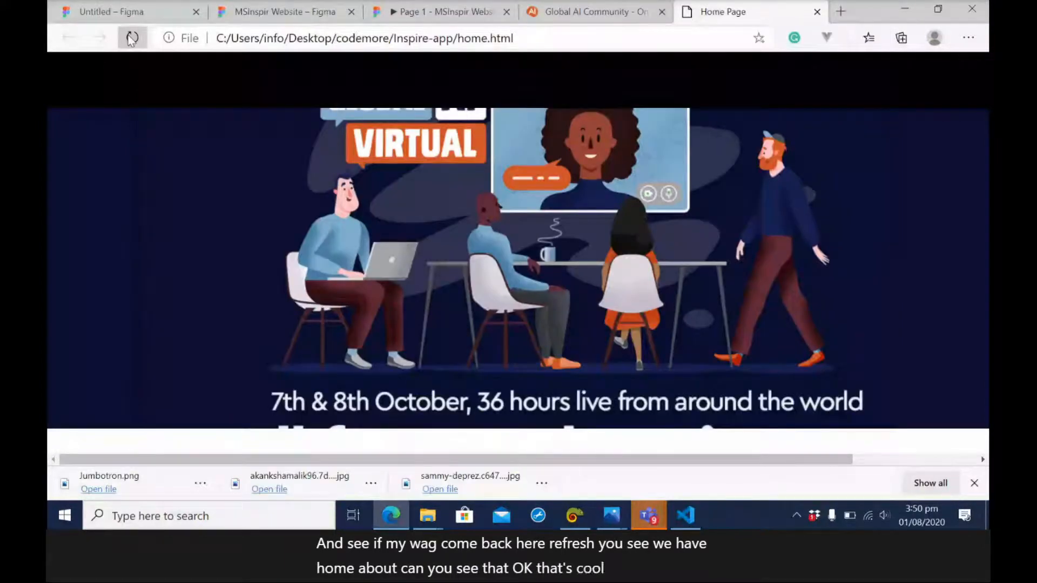
{"action": "key", "text": "alt+Tab"}
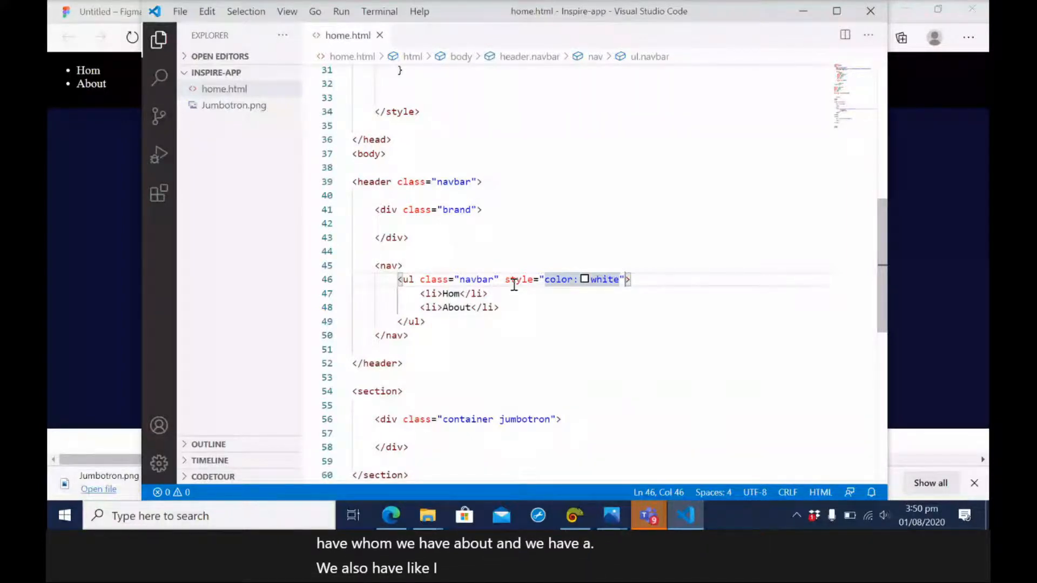
Examine the brand div and the nav element inside the header markup.
{"action": "left_click", "coordinate": [385, 210]}
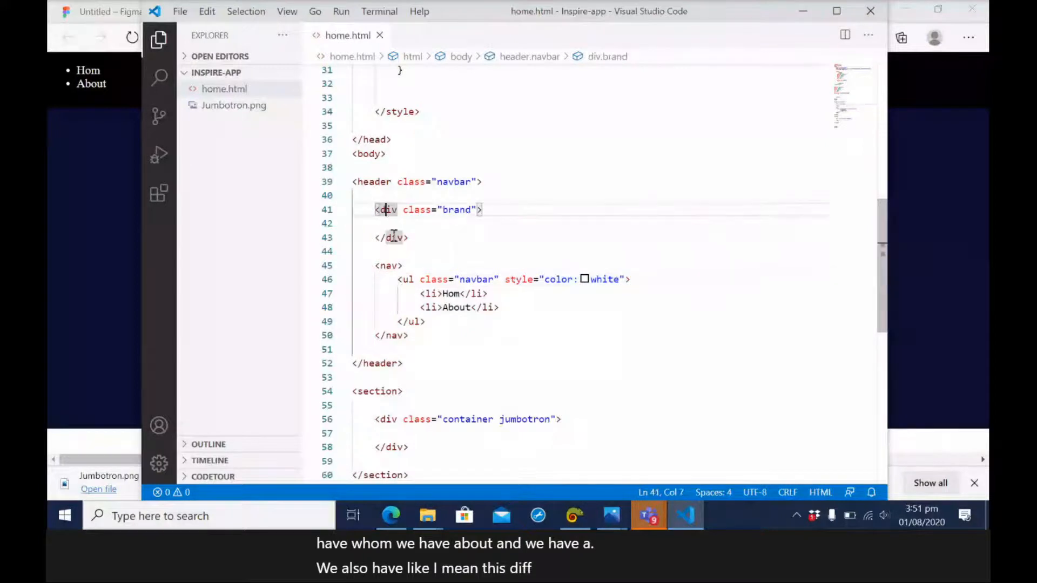
{"action": "left_click", "coordinate": [398, 224]}
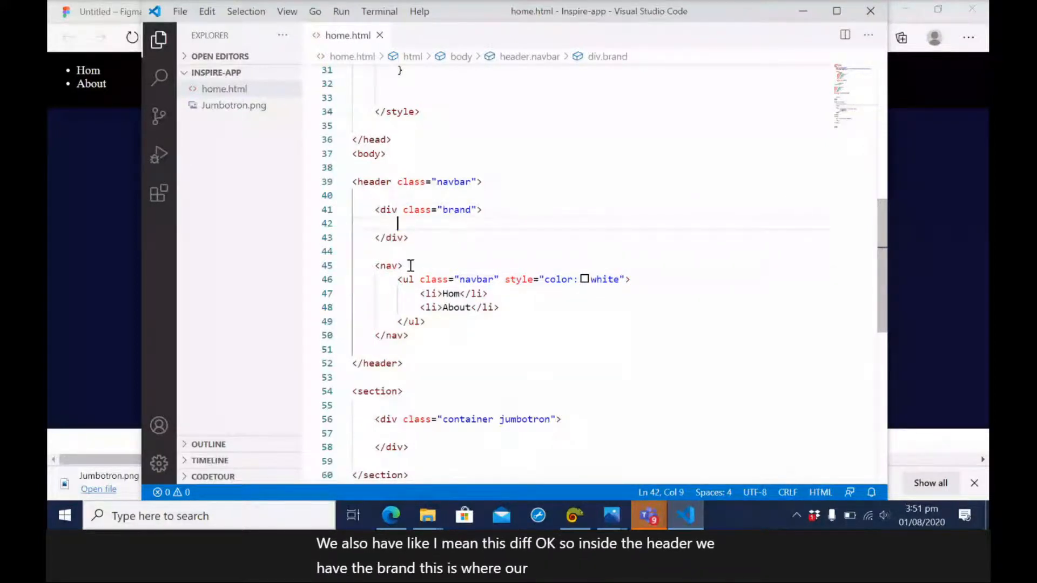
{"action": "double_click", "coordinate": [389, 265]}
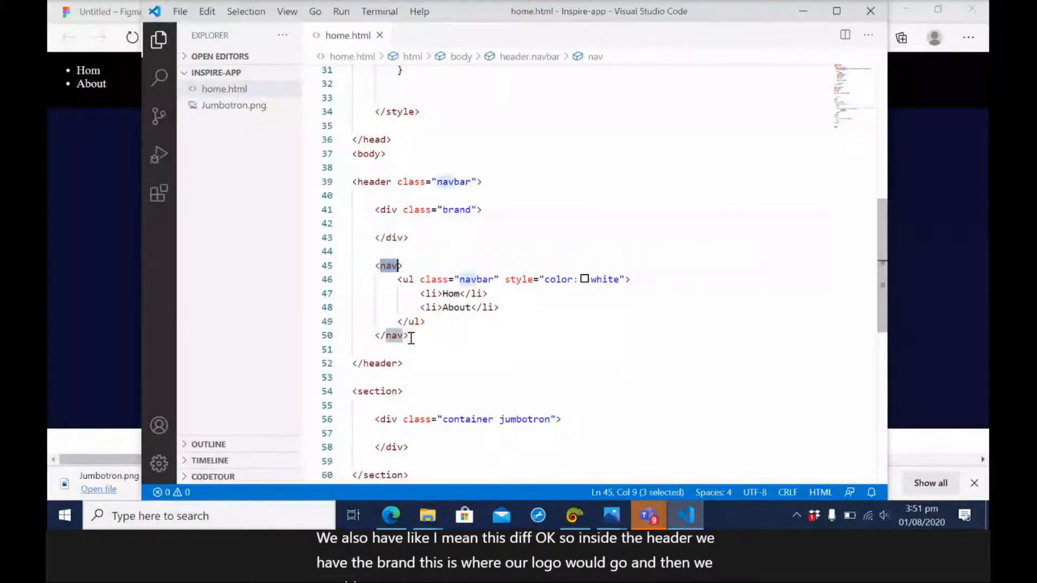
Insert an opening div tag on a new line directly above the nav element, without its closing tag.
{"action": "left_click_drag", "start_coordinate": [411, 338], "coordinate": [379, 292]}
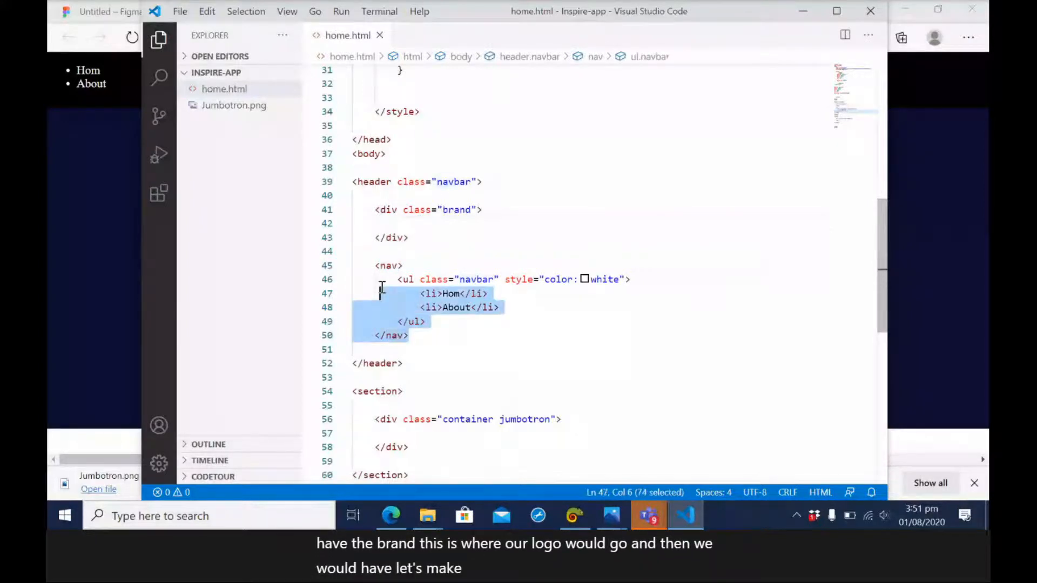
{"action": "left_click", "coordinate": [376, 254]}
{"action": "key", "text": "Return"}
{"action": "type", "text": "div"}
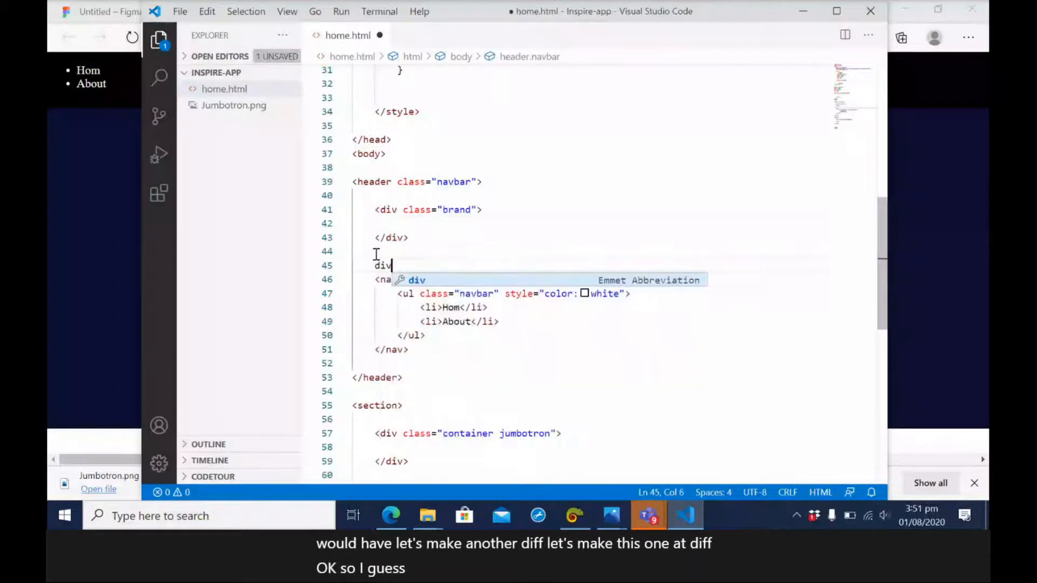
{"action": "key", "text": "Tab"}
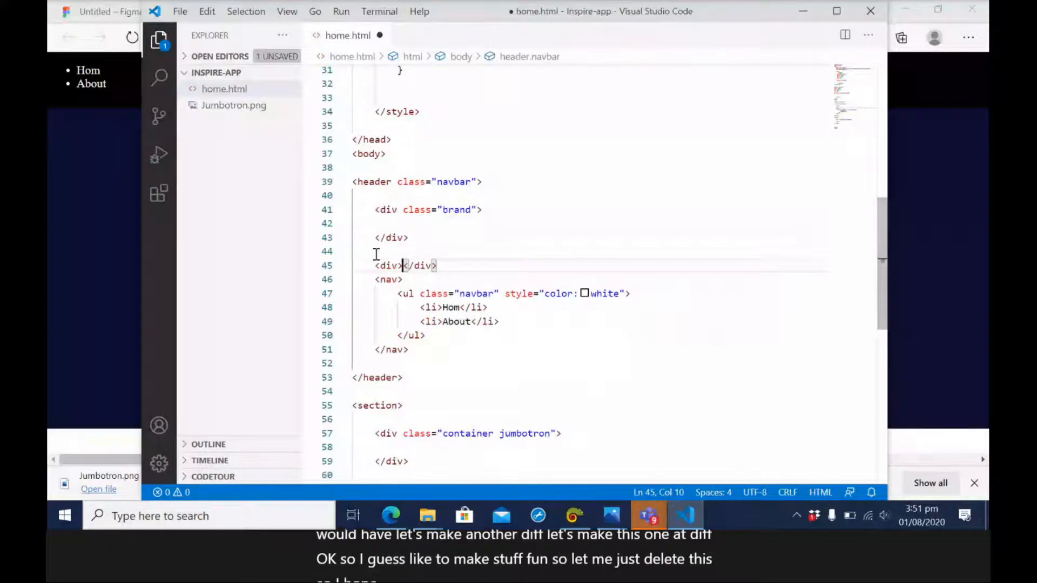
{"action": "key", "text": "Delete"}
{"action": "key", "text": "Delete"}
{"action": "key", "text": "Delete"}
{"action": "key", "text": "Delete"}
{"action": "key", "text": "Delete"}
{"action": "key", "text": "Delete"}
Close the new div below the nav element, save home.html and check the page in the browser.
{"action": "left_click", "coordinate": [419, 346]}
{"action": "key", "text": "Return"}
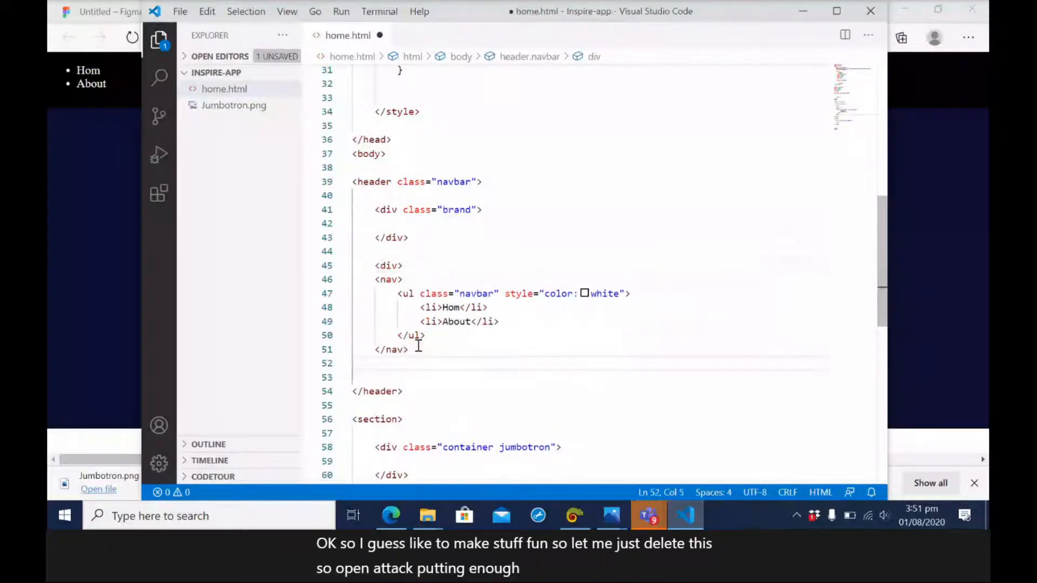
{"action": "type", "text": "<"}
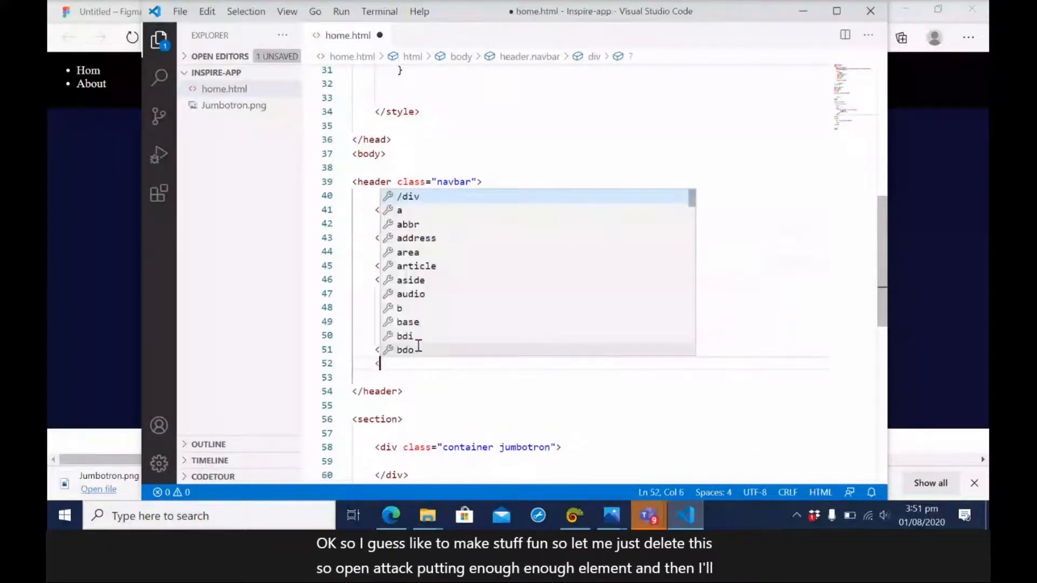
{"action": "type", "text": "/d"}
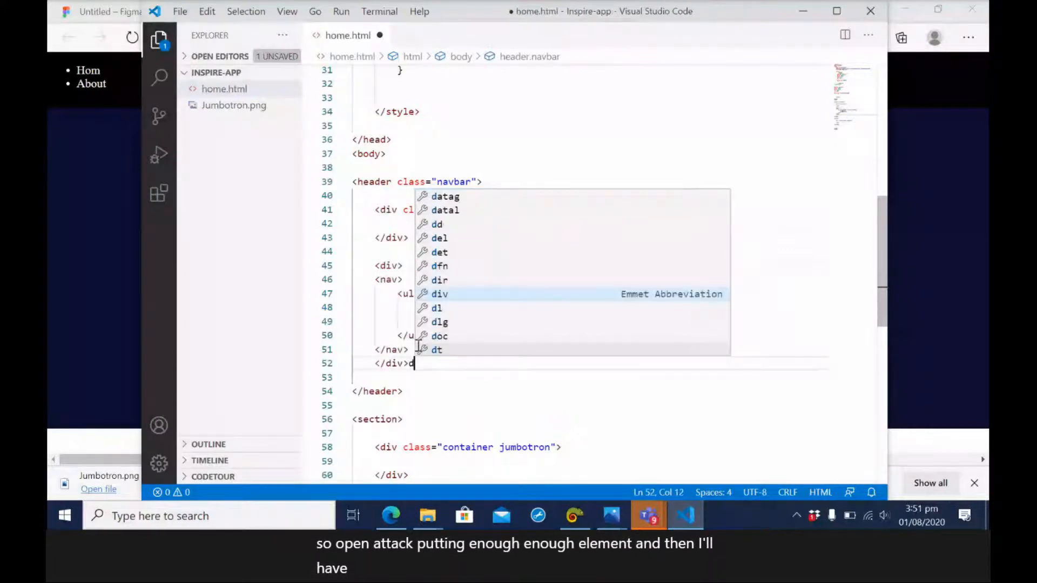
{"action": "key", "text": "BackSpace"}
{"action": "key", "text": "ctrl+s"}
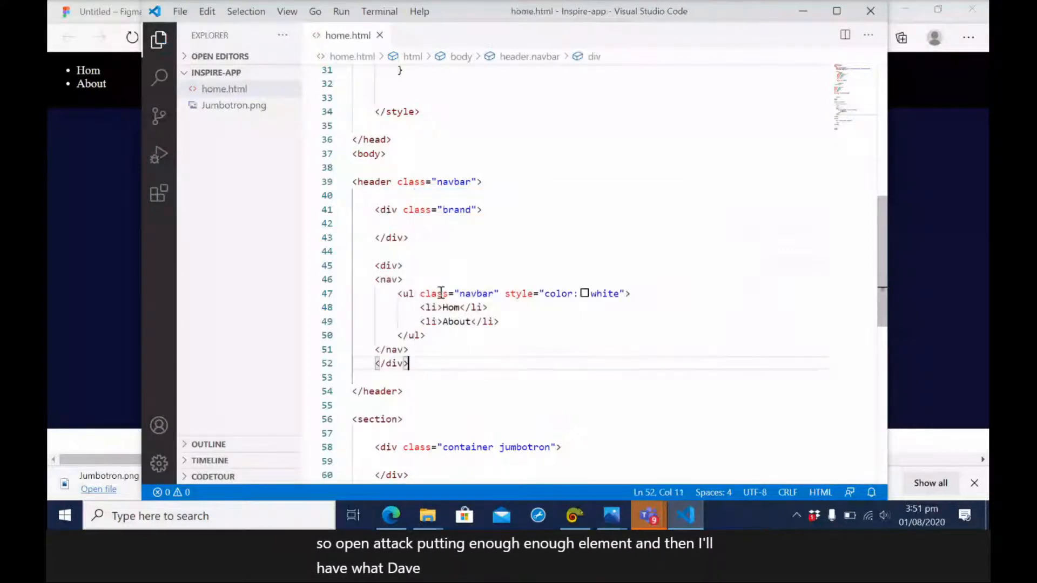
{"action": "left_click", "coordinate": [115, 196]}
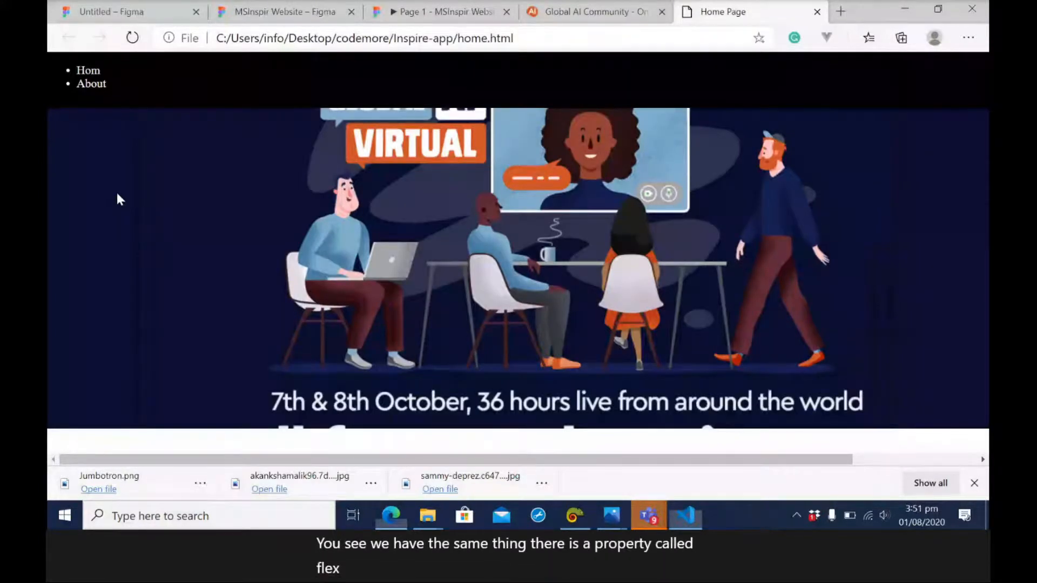
Try "display: flex;" below the header comment in the .navbar rule, save, and reload the page in the browser.
{"action": "left_click", "coordinate": [685, 516]}
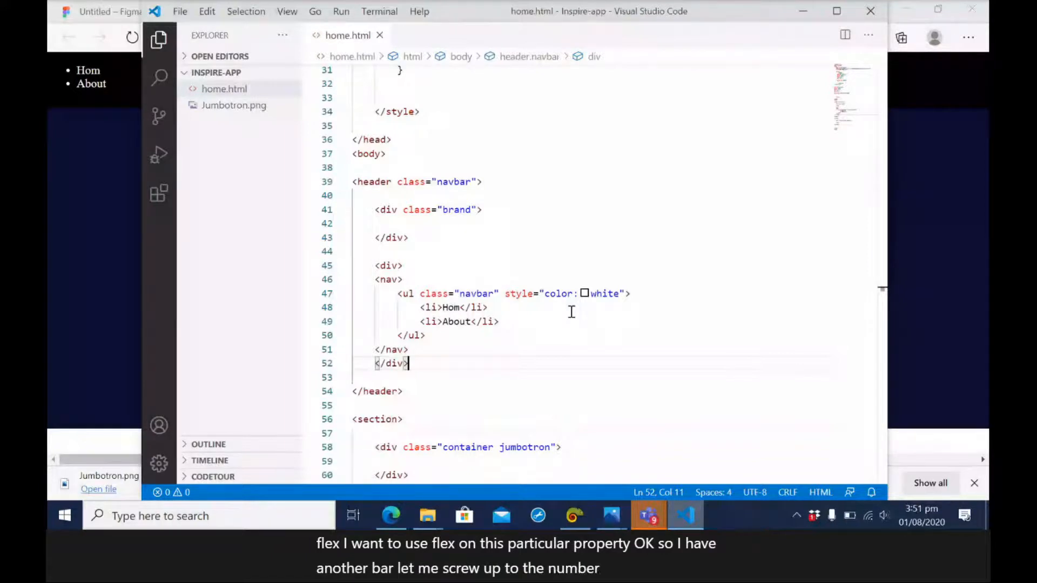
{"action": "scroll", "coordinate": [572, 270], "scroll_direction": "up", "scroll_amount": 9}
{"action": "left_click", "coordinate": [481, 150]}
{"action": "key", "text": "Return"}
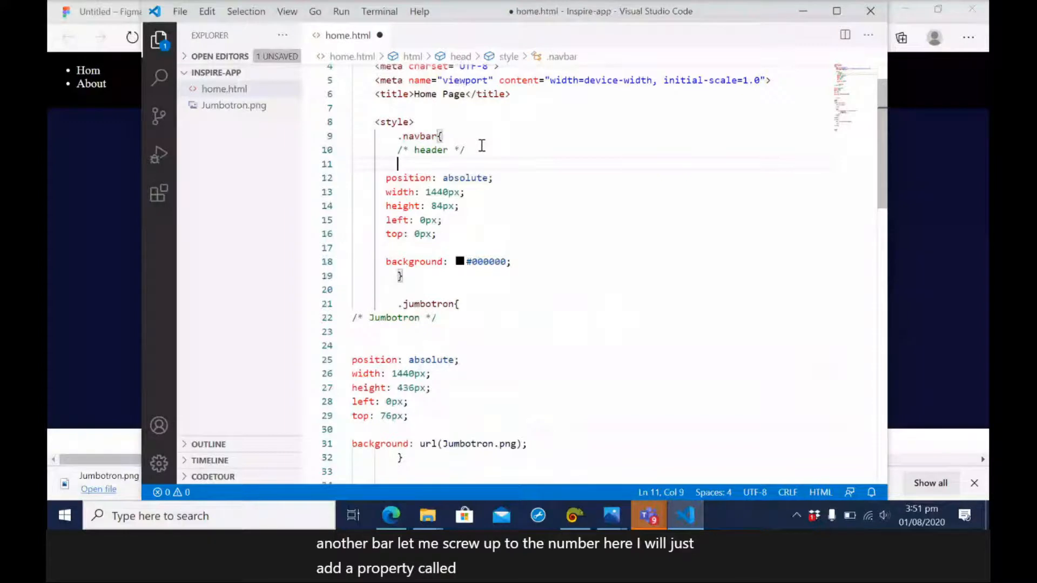
{"action": "type", "text": "di"}
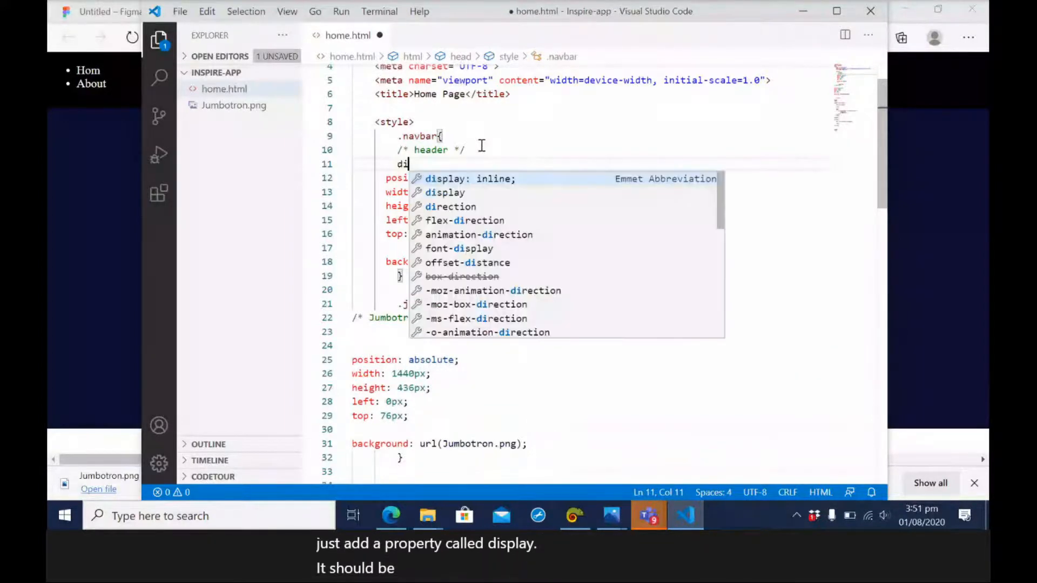
{"action": "key", "text": "Down"}
{"action": "key", "text": "Return"}
{"action": "type", "text": "flex"}
{"action": "key", "text": "ctrl+s"}
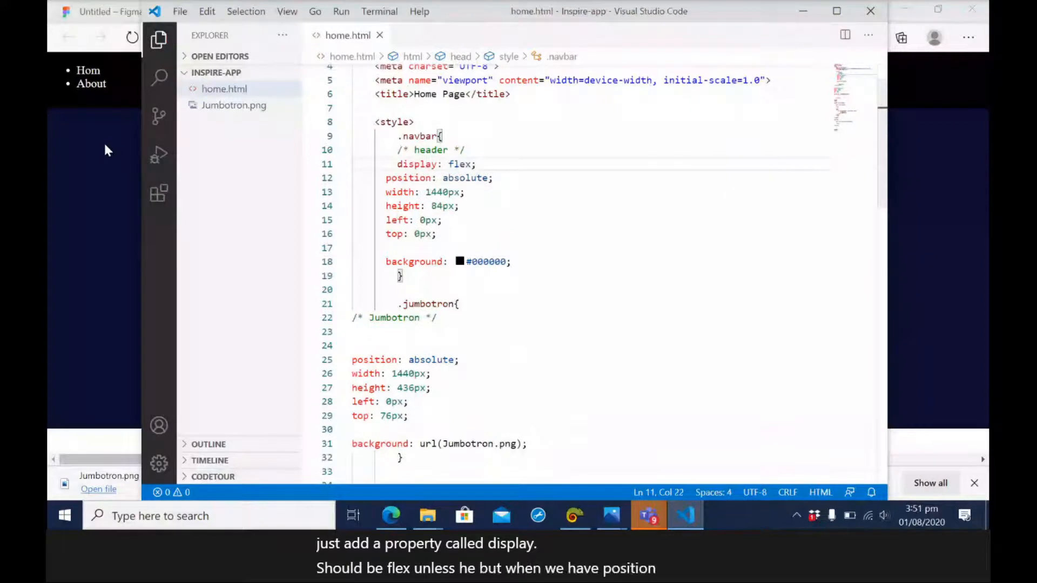
{"action": "left_click", "coordinate": [106, 150]}
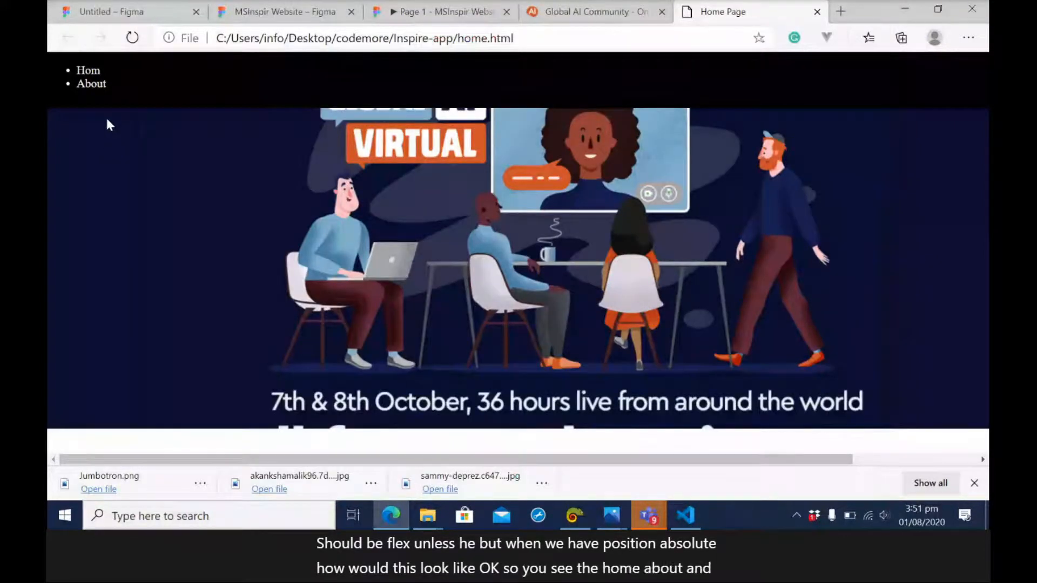
{"action": "left_click", "coordinate": [132, 38]}
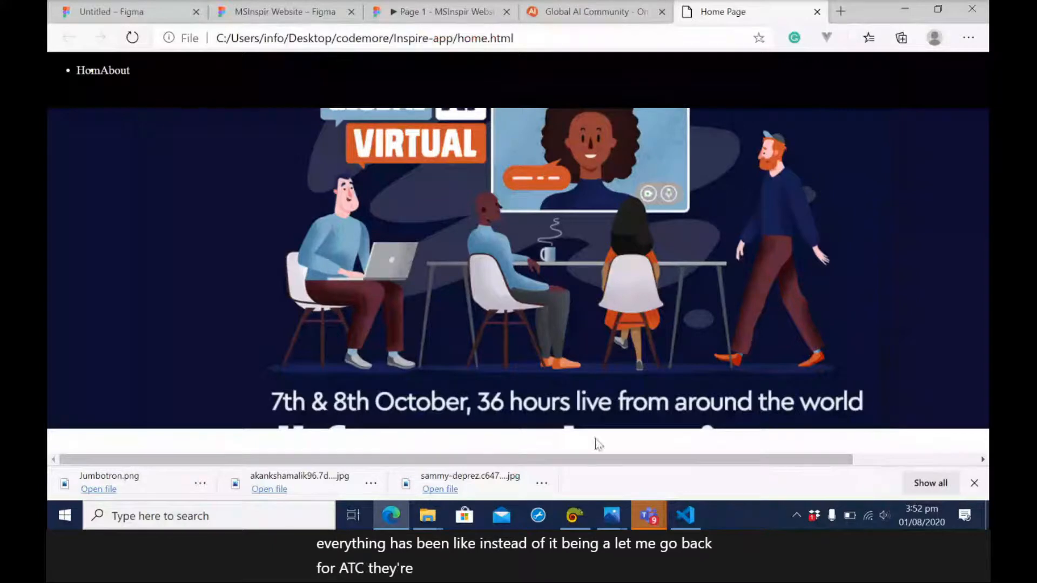
Add an h1 heading reading "MSInspir" inside the brand div, save, and check the page in the browser.
{"action": "left_click", "coordinate": [697, 513]}
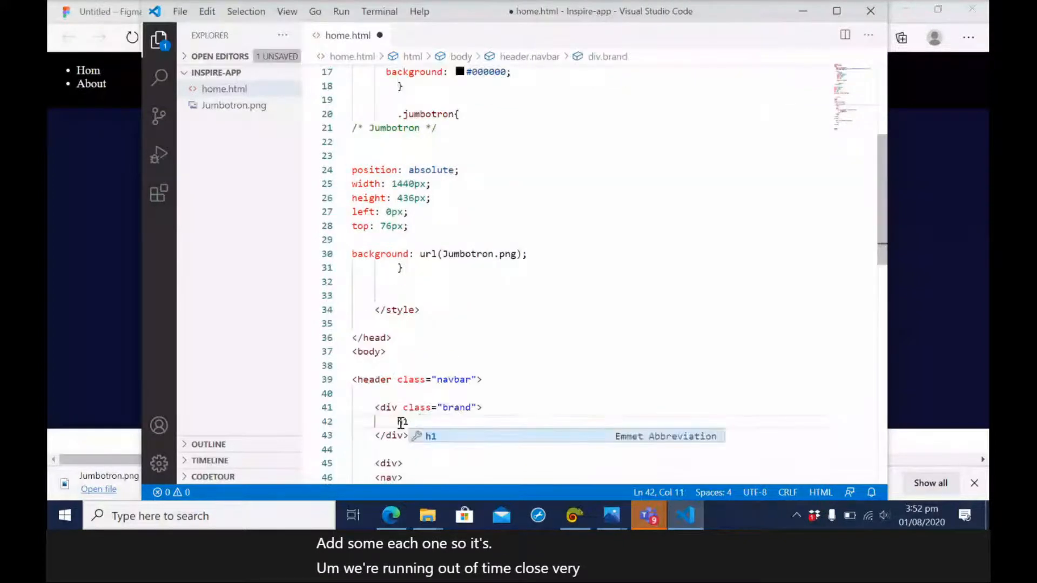
{"action": "key", "text": "Tab"}
{"action": "type", "text": "Logo"}
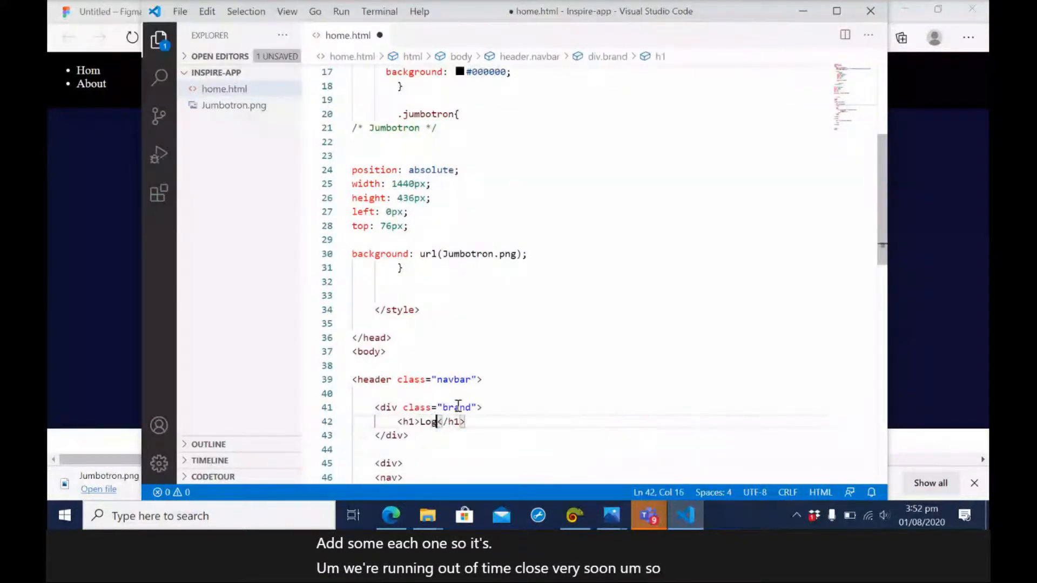
{"action": "key", "text": "BackSpace"}
{"action": "key", "text": "BackSpace"}
{"action": "key", "text": "BackSpace"}
{"action": "key", "text": "BackSpace"}
{"action": "type", "text": "MSP"}
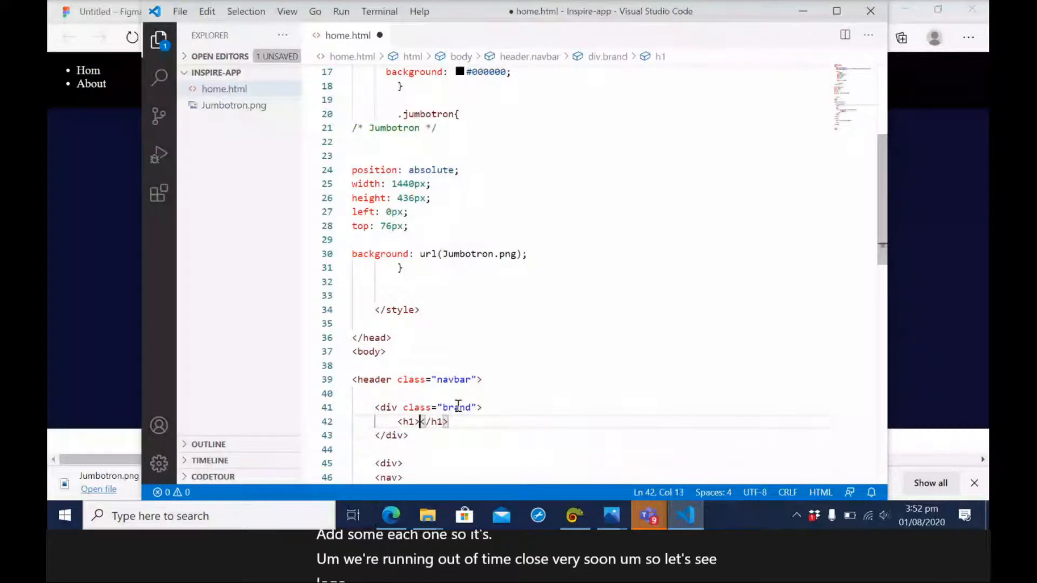
{"action": "key", "text": "BackSpace"}
{"action": "type", "text": "Inspi"}
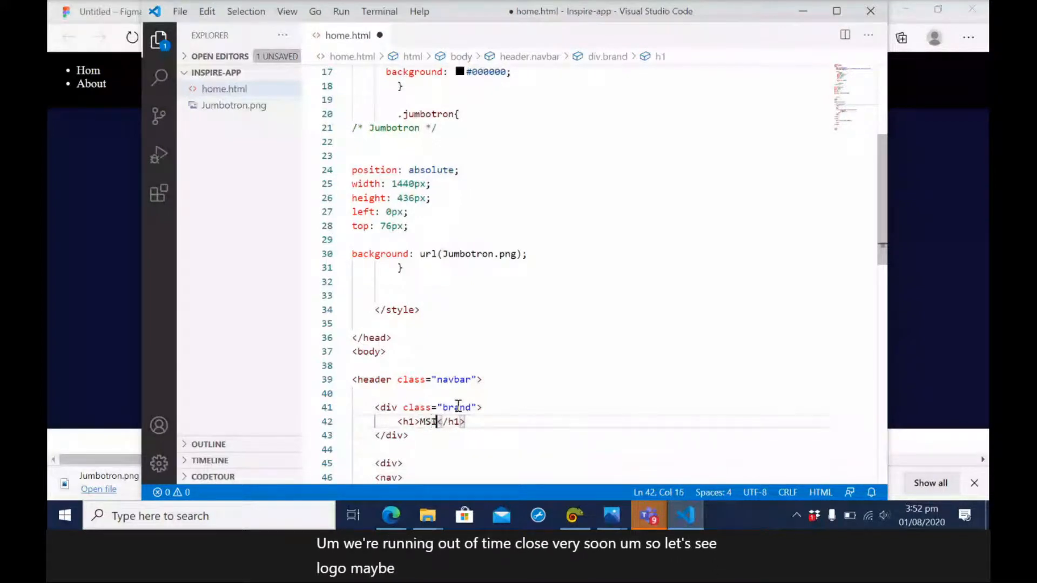
{"action": "type", "text": "r"}
{"action": "key", "text": "ctrl+s"}
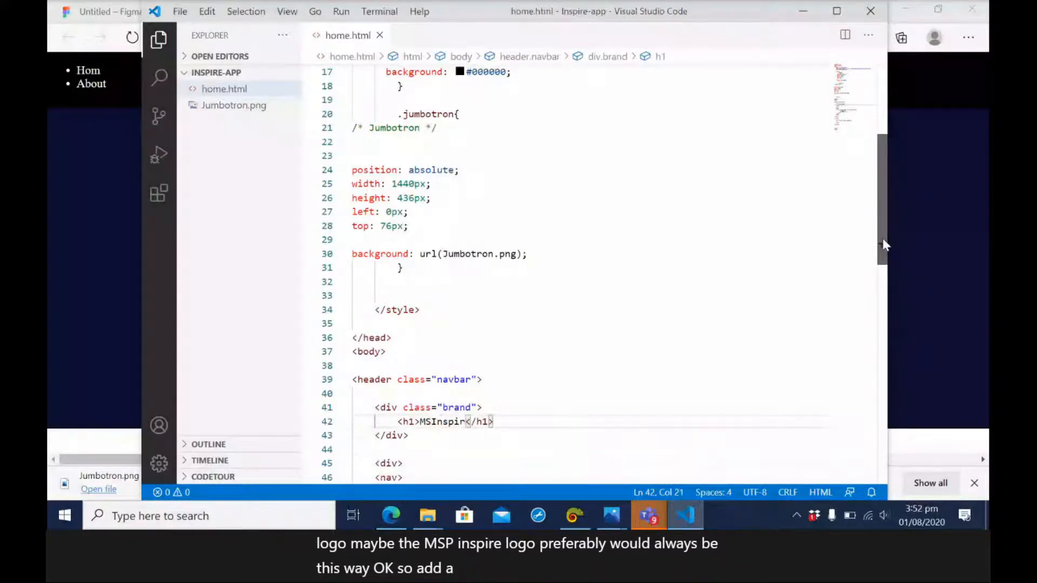
{"action": "scroll", "coordinate": [882, 244], "scroll_direction": "up", "scroll_amount": 5}
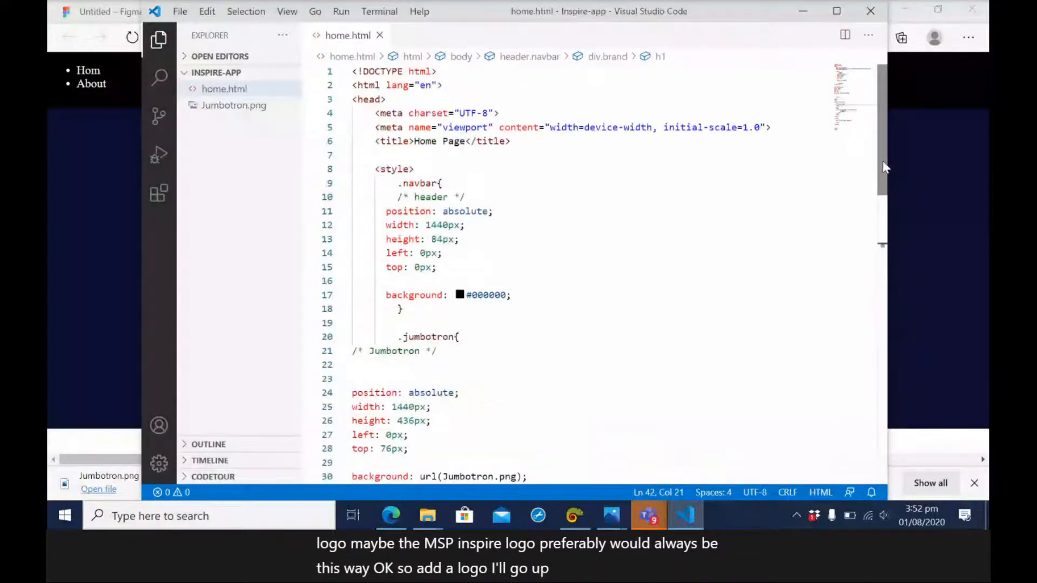
{"action": "left_click", "coordinate": [121, 157]}
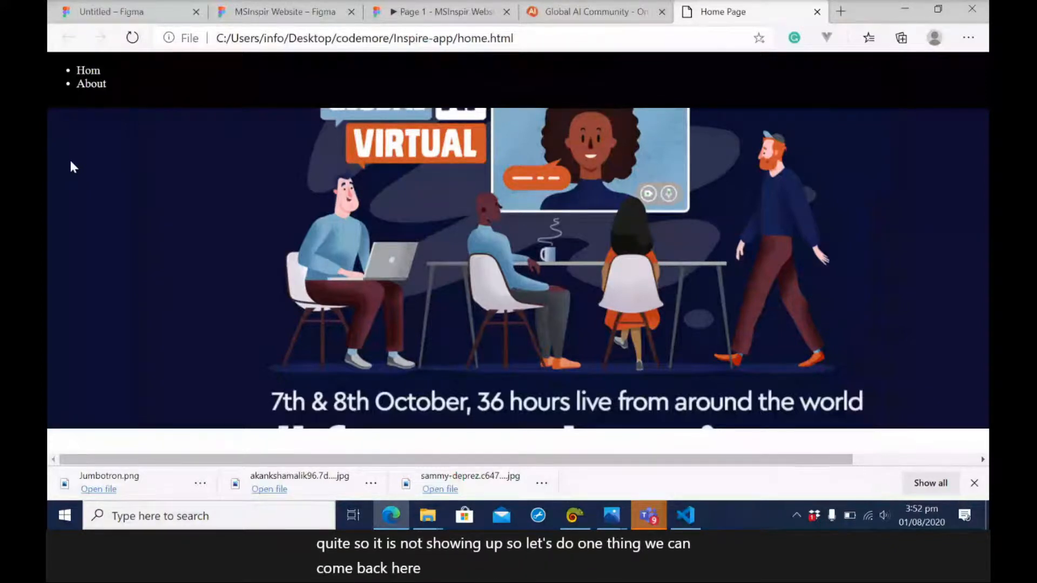
Add "color:azure;" below the background property in the .navbar rule and save the file.
{"action": "key", "text": "alt+Tab"}
{"action": "left_click", "coordinate": [538, 297]}
{"action": "key", "text": "Return"}
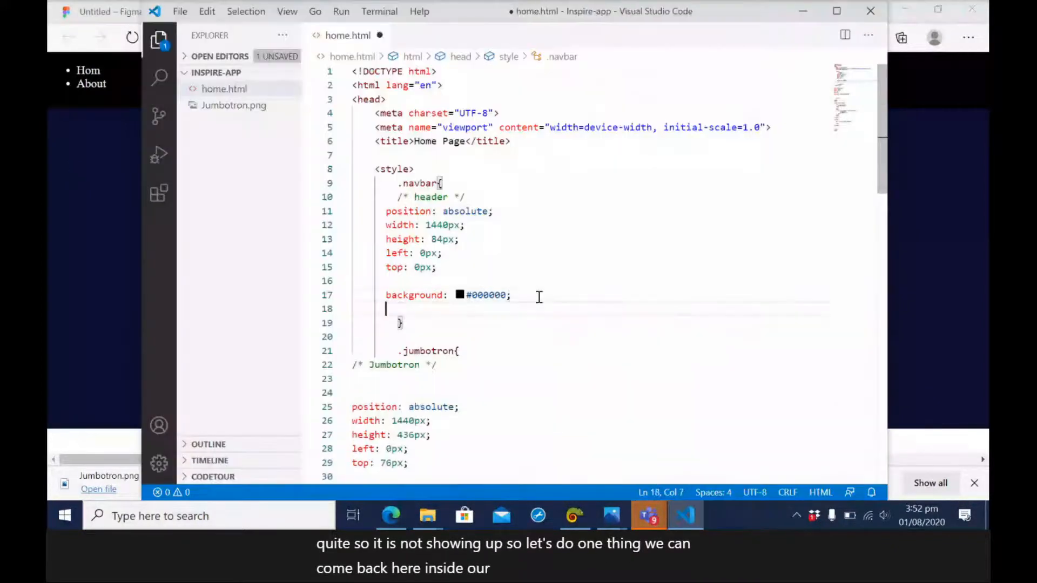
{"action": "type", "text": "cla"}
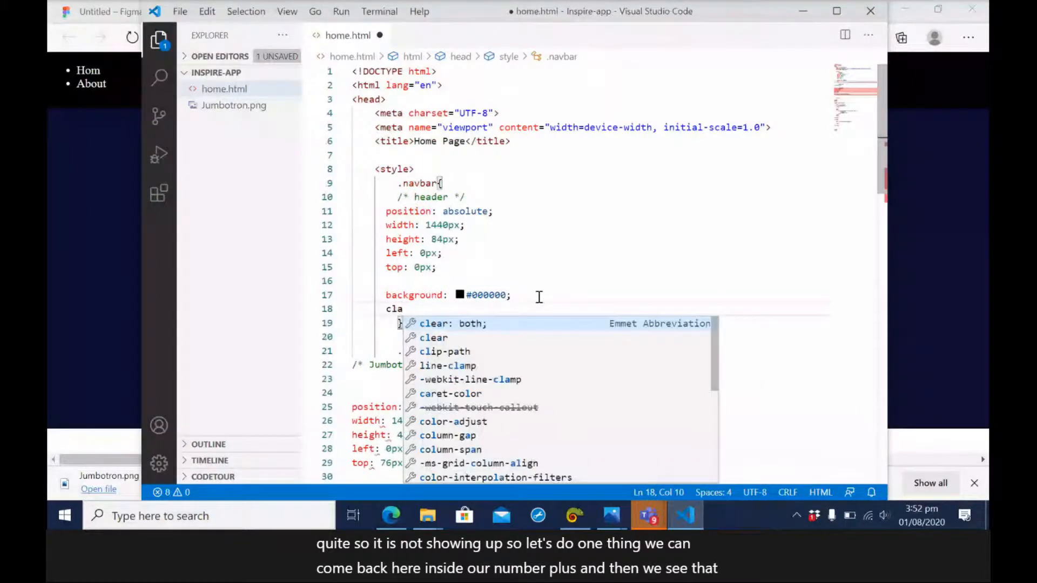
{"action": "key", "text": "BackSpace"}
{"action": "key", "text": "BackSpace"}
{"action": "type", "text": "ol"}
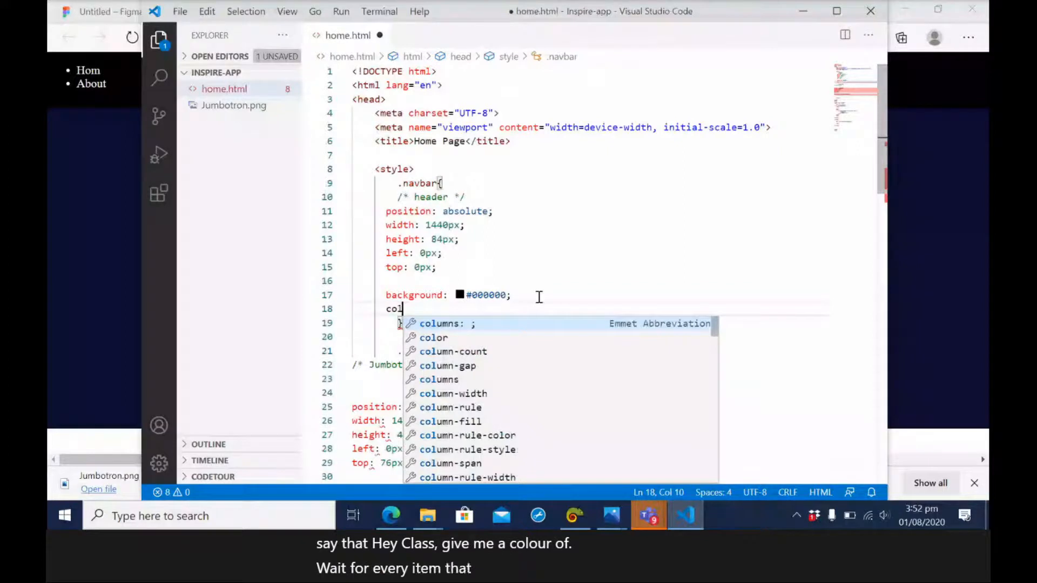
{"action": "type", "text": "or:azure;"}
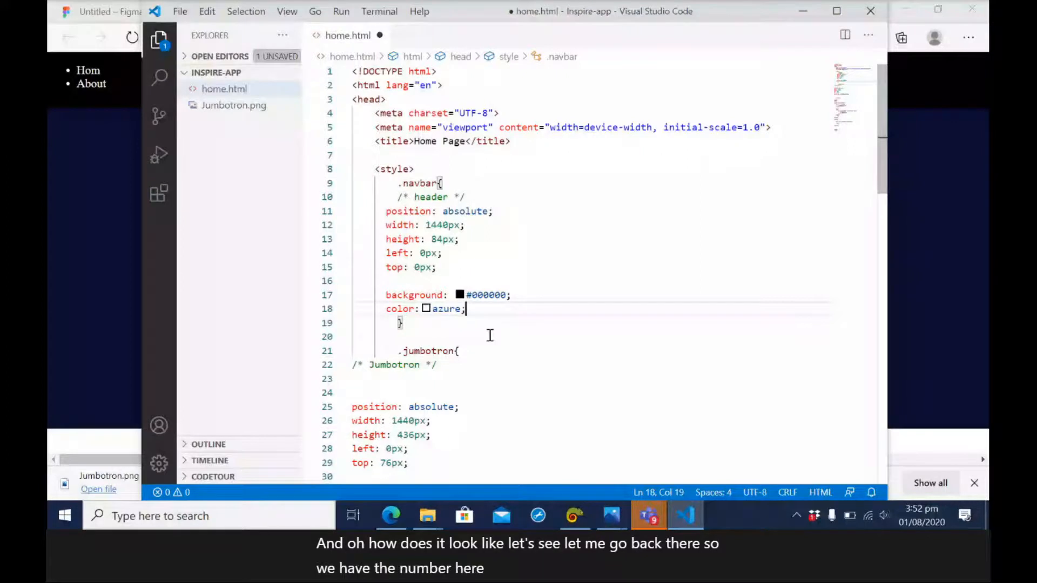
{"action": "key", "text": "ctrl+s"}
Remove the inline white color style from the navbar unordered list and save the file.
{"action": "scroll", "coordinate": [607, 331], "scroll_direction": "down", "scroll_amount": 7}
{"action": "scroll", "coordinate": [608, 333], "scroll_direction": "down", "scroll_amount": 2}
{"action": "left_click", "coordinate": [495, 379]}
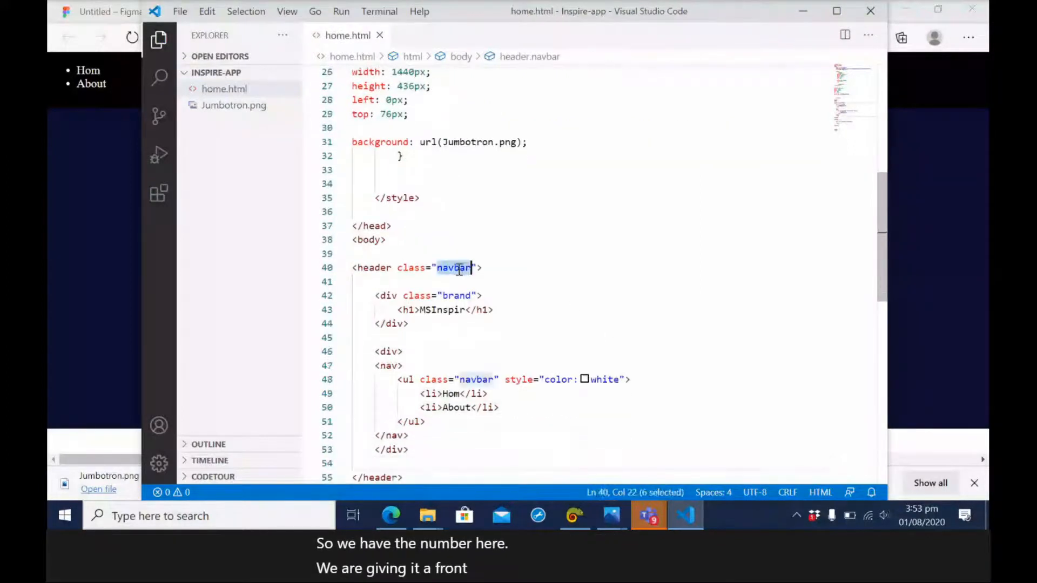
{"action": "left_click_drag", "start_coordinate": [505, 379], "coordinate": [621, 378]}
{"action": "key", "text": "BackSpace"}
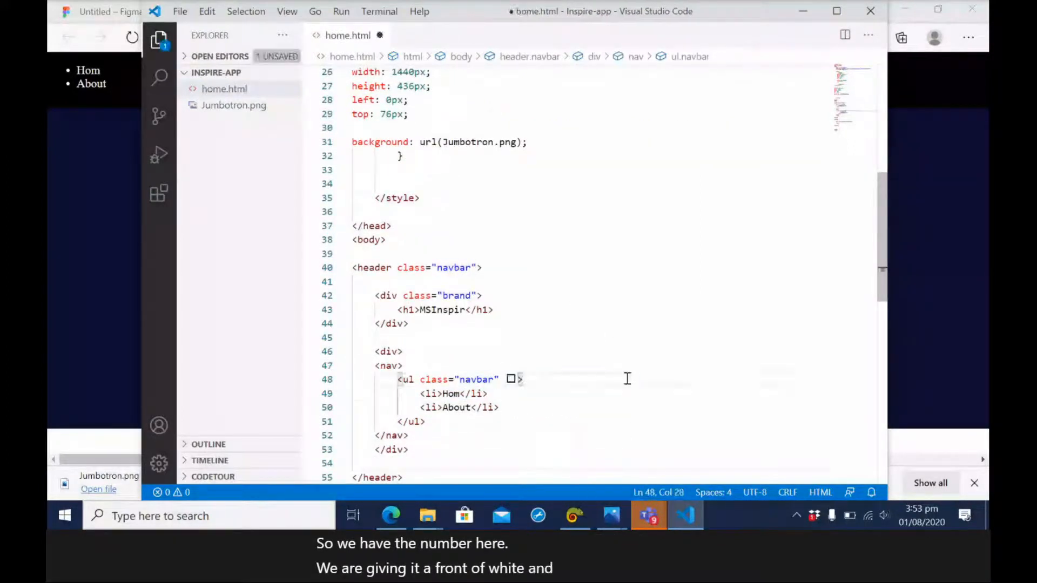
{"action": "key", "text": "BackSpace"}
{"action": "key", "text": "BackSpace"}
{"action": "key", "text": "ctrl+s"}
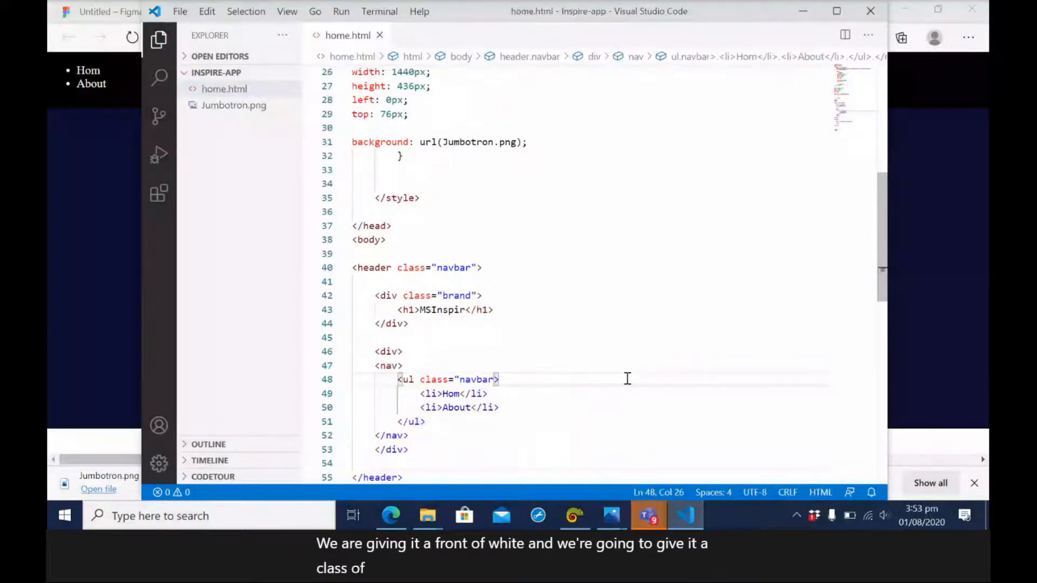
Add "display: flex;" below the header comment in the .navbar rule and save the file.
{"action": "left_click_drag", "start_coordinate": [886, 270], "coordinate": [884, 177]}
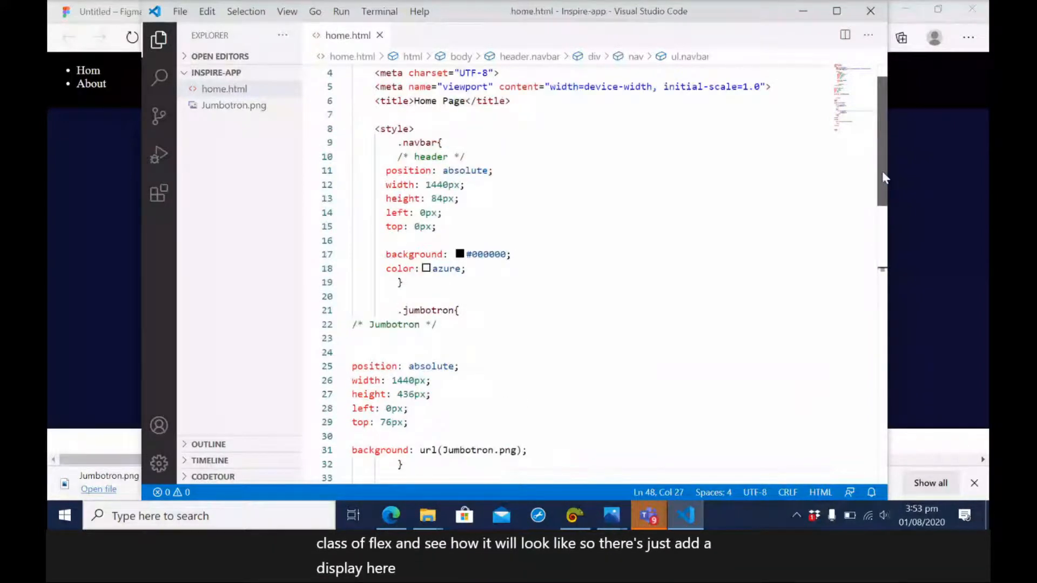
{"action": "left_click", "coordinate": [483, 157]}
{"action": "key", "text": "Return"}
{"action": "type", "text": "dis"}
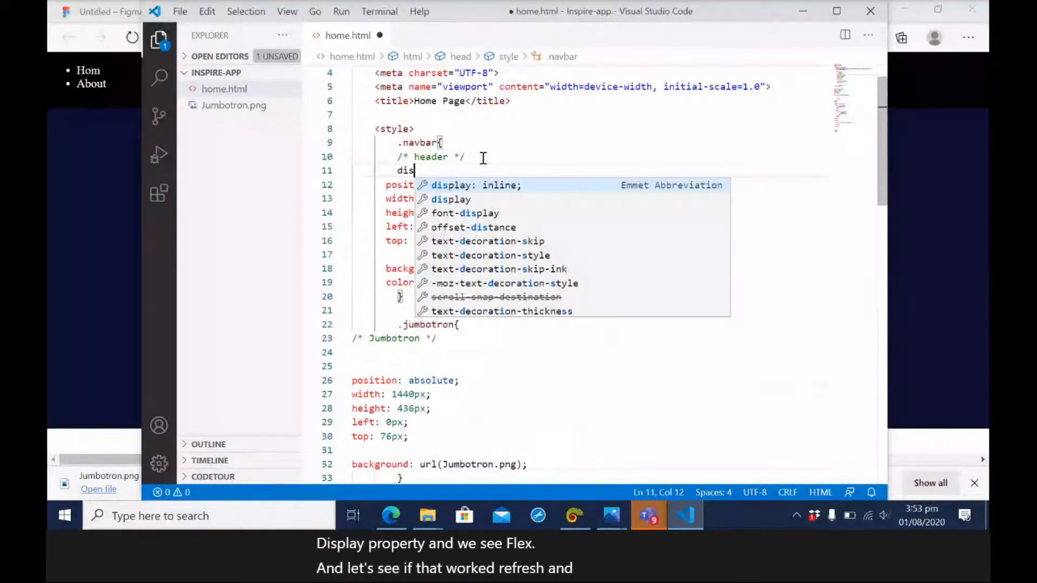
{"action": "type", "text": "p"}
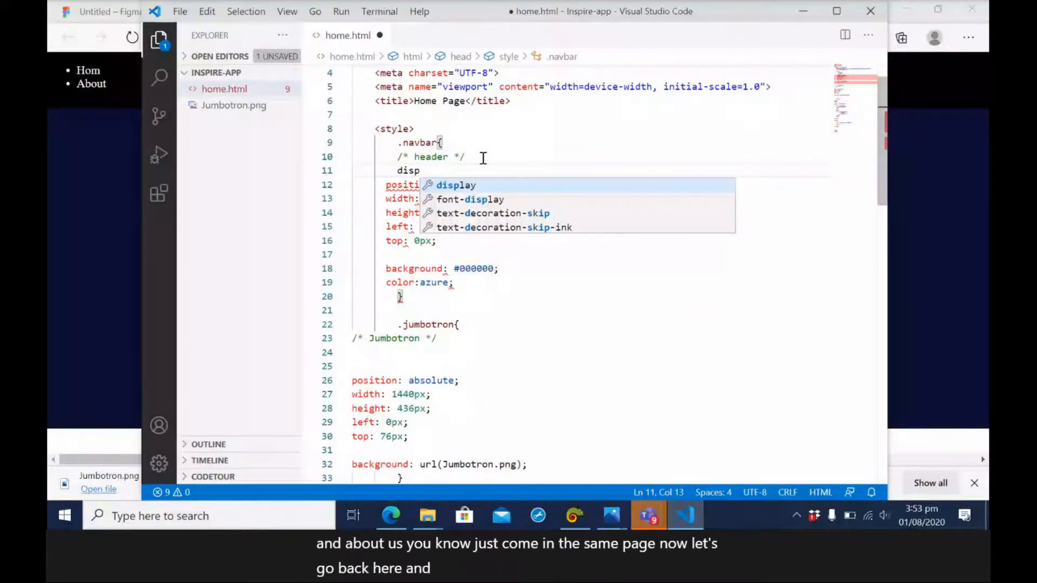
{"action": "key", "text": "Return"}
{"action": "type", "text": "flex"}
{"action": "key", "text": "ctrl+s"}
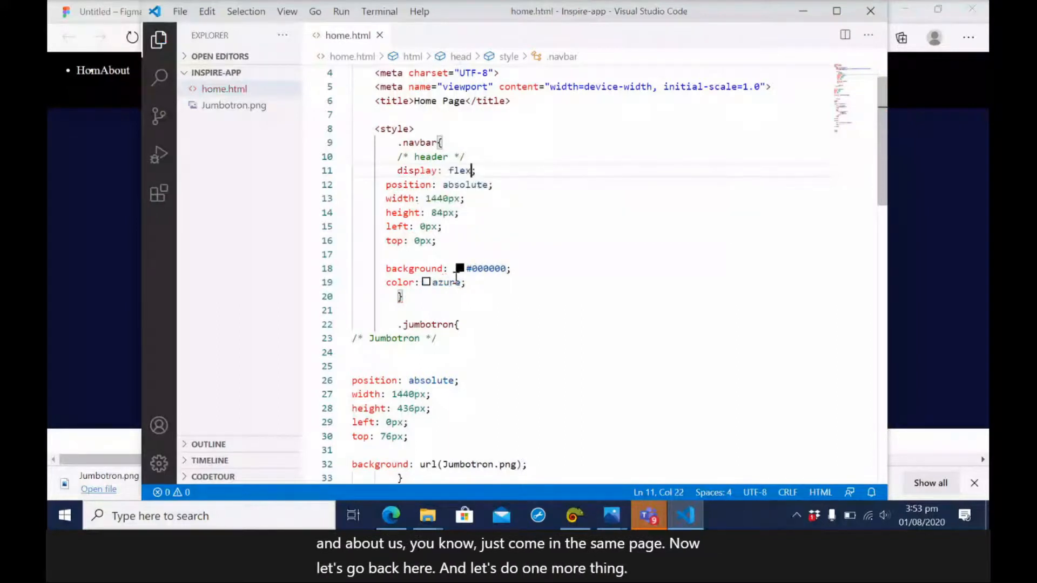
Remove the blank line above background in the .navbar rule and add "justify-content: space-between;" below the display property.
{"action": "left_click", "coordinate": [412, 255]}
{"action": "key", "text": "BackSpace"}
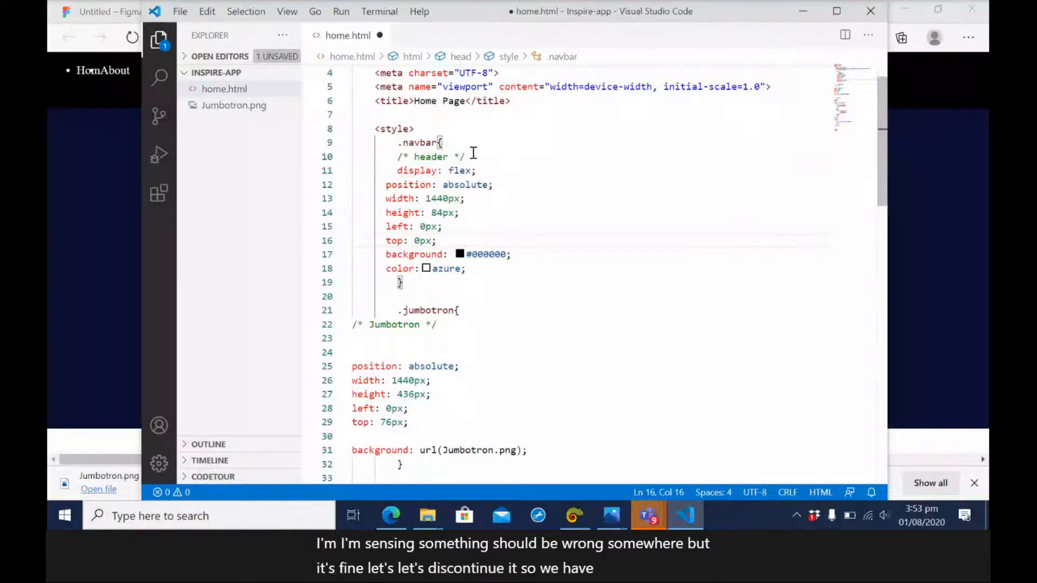
{"action": "left_click", "coordinate": [482, 172]}
{"action": "key", "text": "Return"}
{"action": "type", "text": "just"}
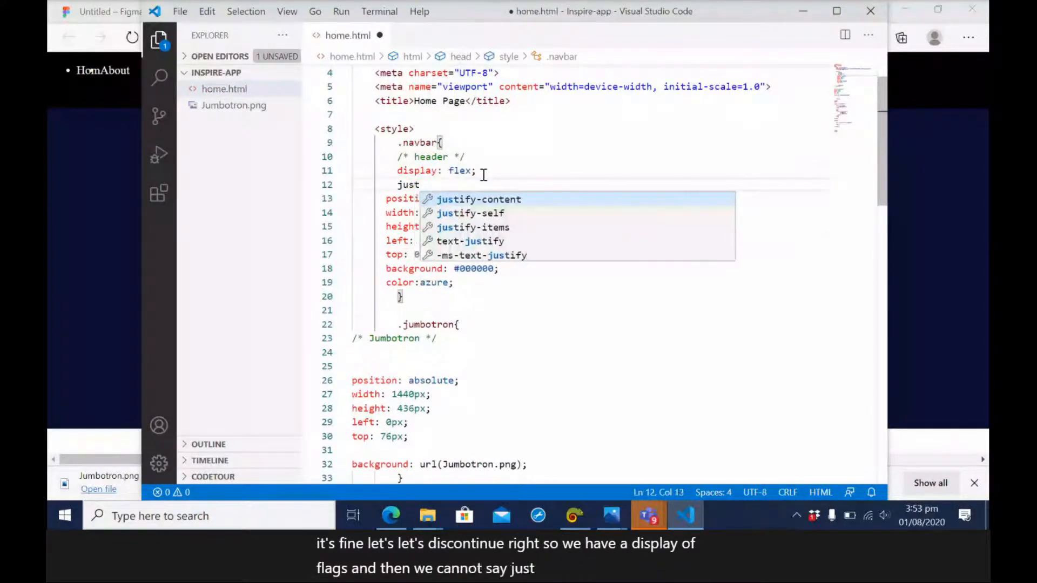
{"action": "left_click", "coordinate": [501, 199]}
{"action": "type", "text": "sp;"}
{"action": "left_click", "coordinate": [586, 227]}
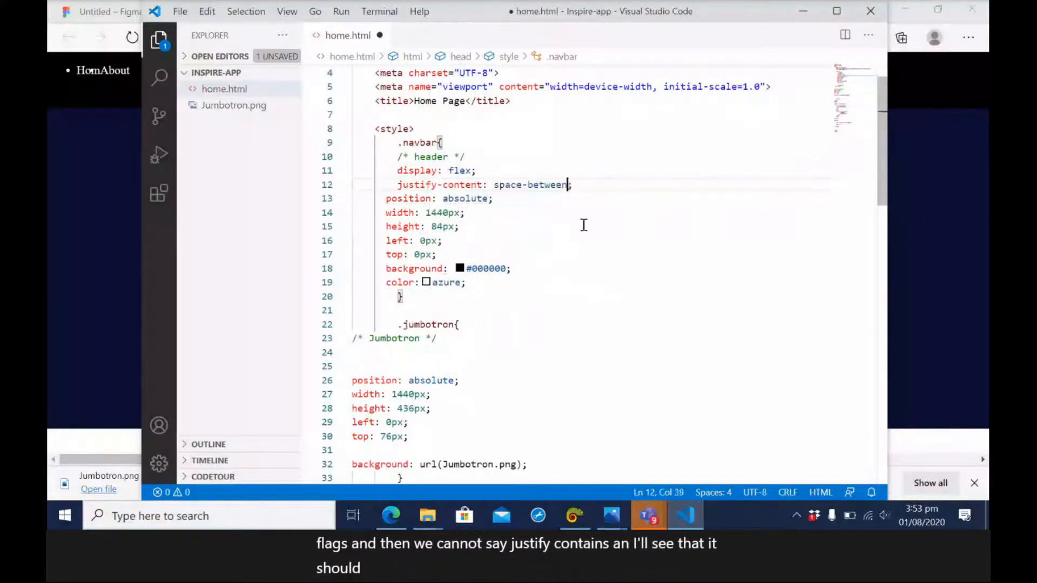
Save home.html and reload the Home Page in the browser to check the navbar's spacing.
{"action": "key", "text": "ctrl+s"}
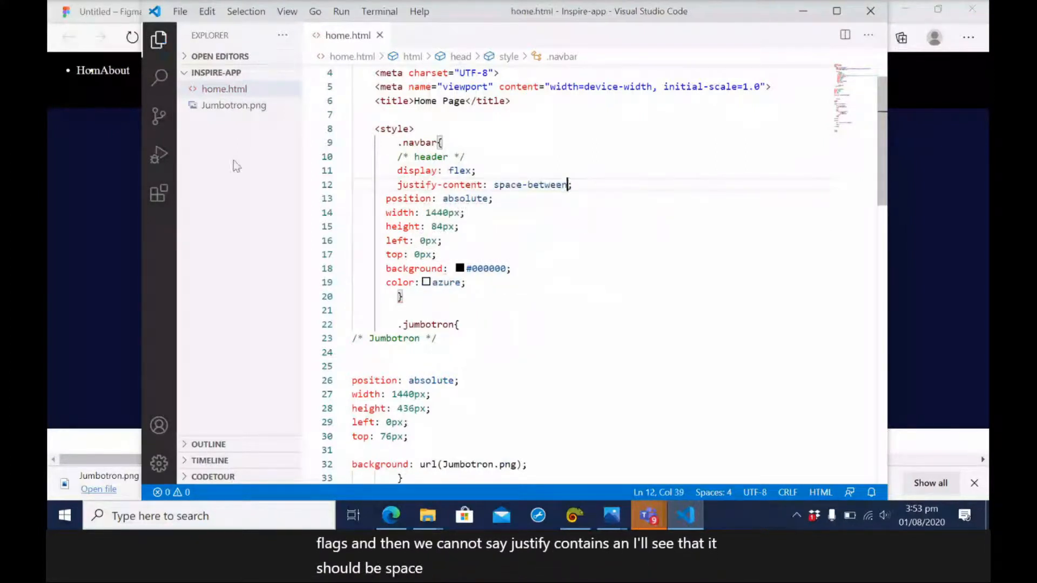
{"action": "left_click", "coordinate": [96, 150]}
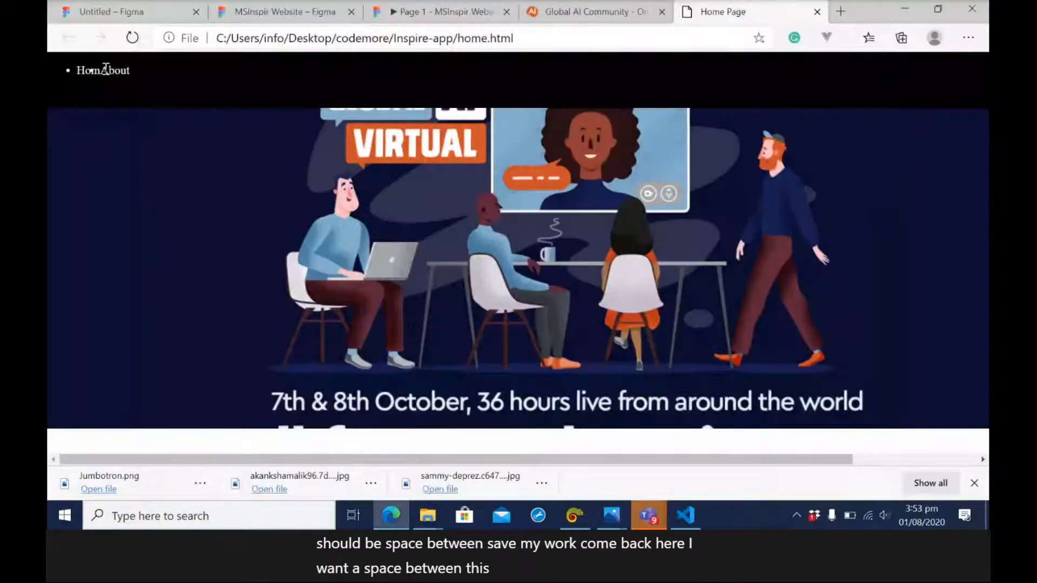
{"action": "left_click", "coordinate": [128, 44]}
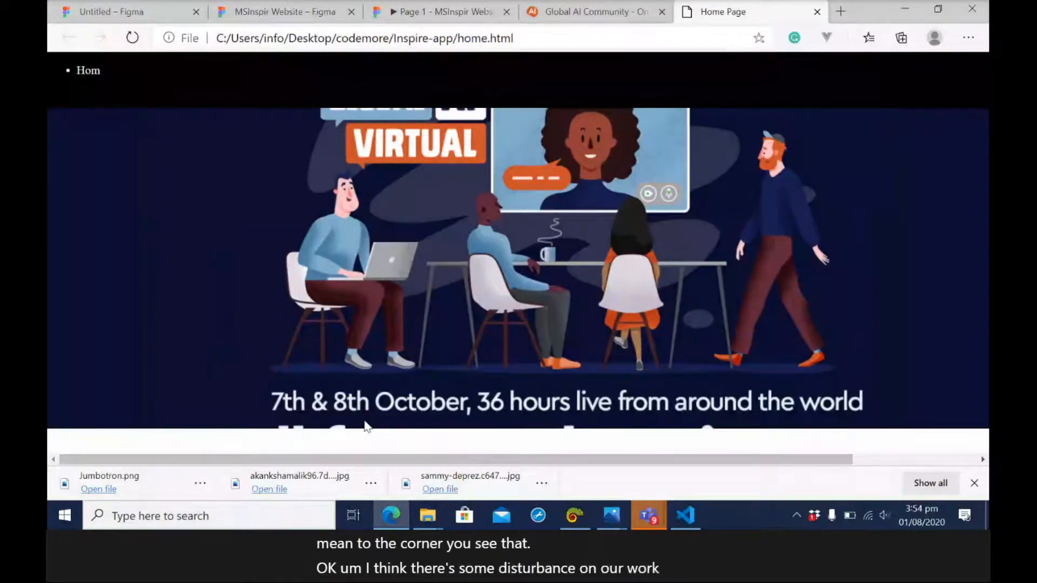
Return to Visual Studio Code and undo the display and justify-content additions in the .navbar rule.
{"action": "mouse_move", "coordinate": [691, 516]}
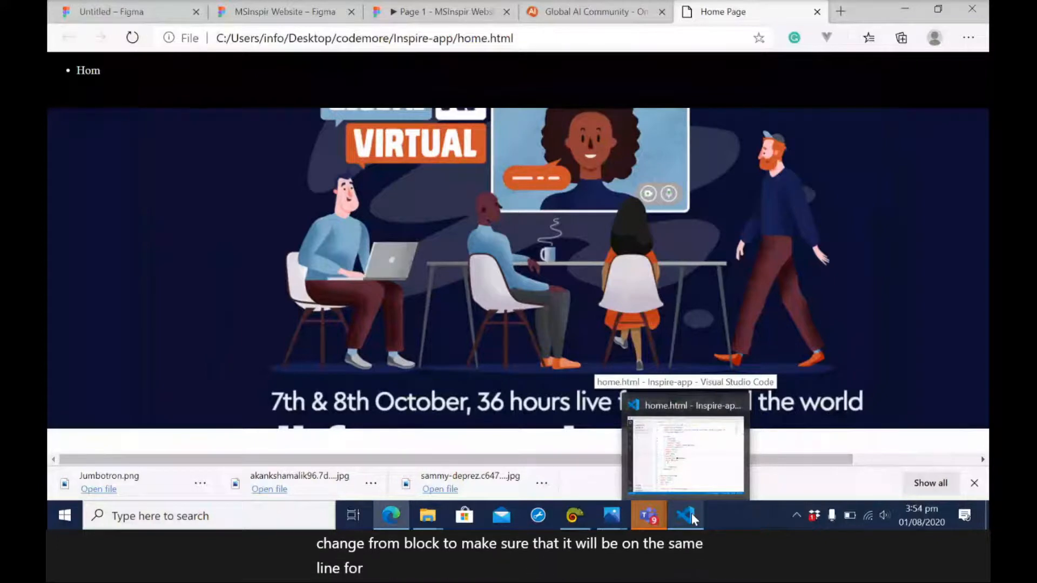
{"action": "left_click", "coordinate": [691, 514]}
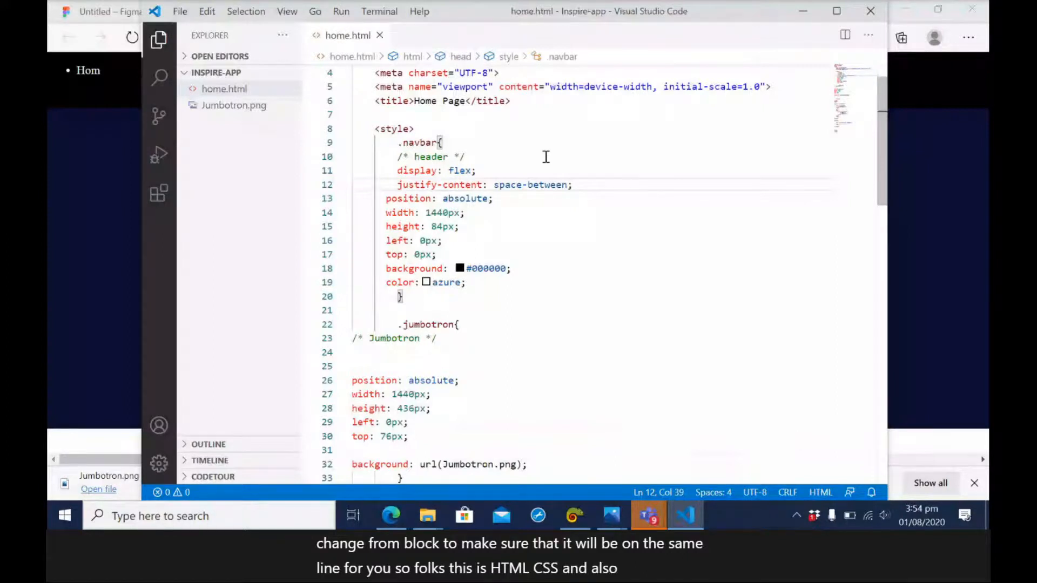
{"action": "key", "text": "ctrl+z"}
{"action": "key", "text": "ctrl+z"}
{"action": "key", "text": "ctrl+z"}
{"action": "key", "text": "ctrl+z"}
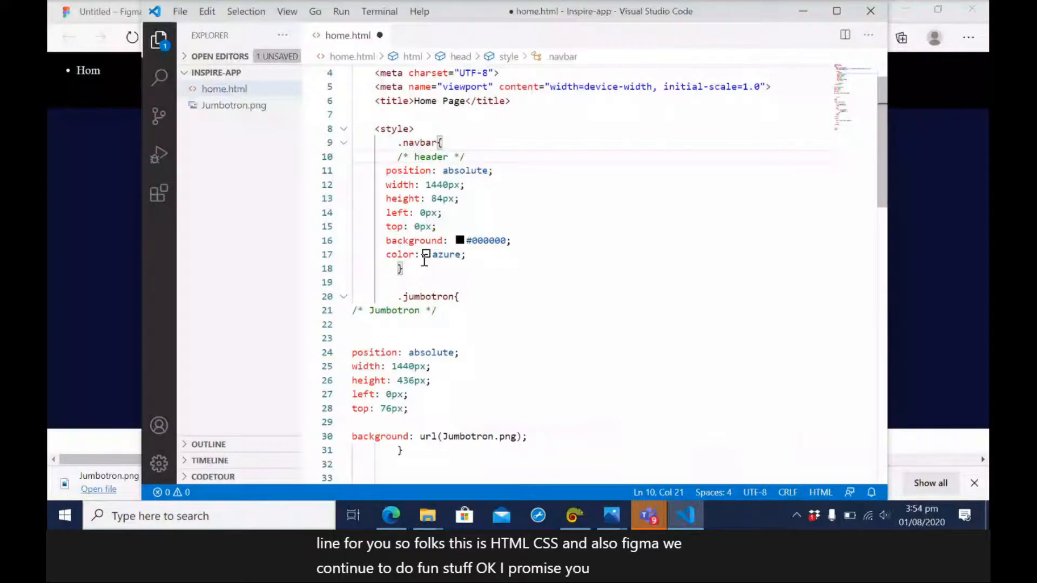
Minimise the code editor and open the presenter's YouTube channel in a new browser tab.
{"action": "left_click", "coordinate": [803, 10]}
{"action": "left_click", "coordinate": [443, 12]}
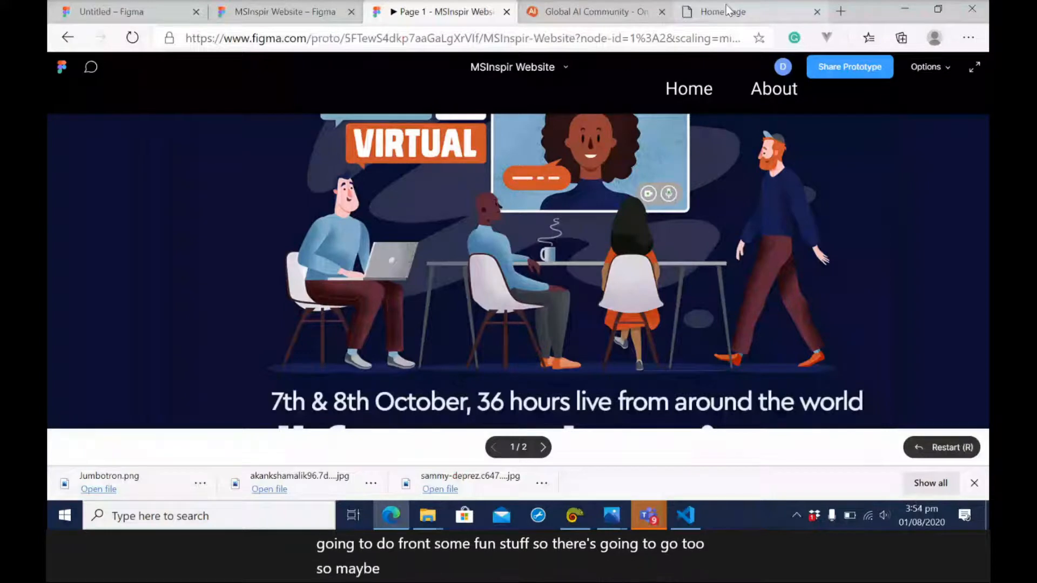
{"action": "left_click", "coordinate": [840, 11]}
{"action": "type", "text": "you"}
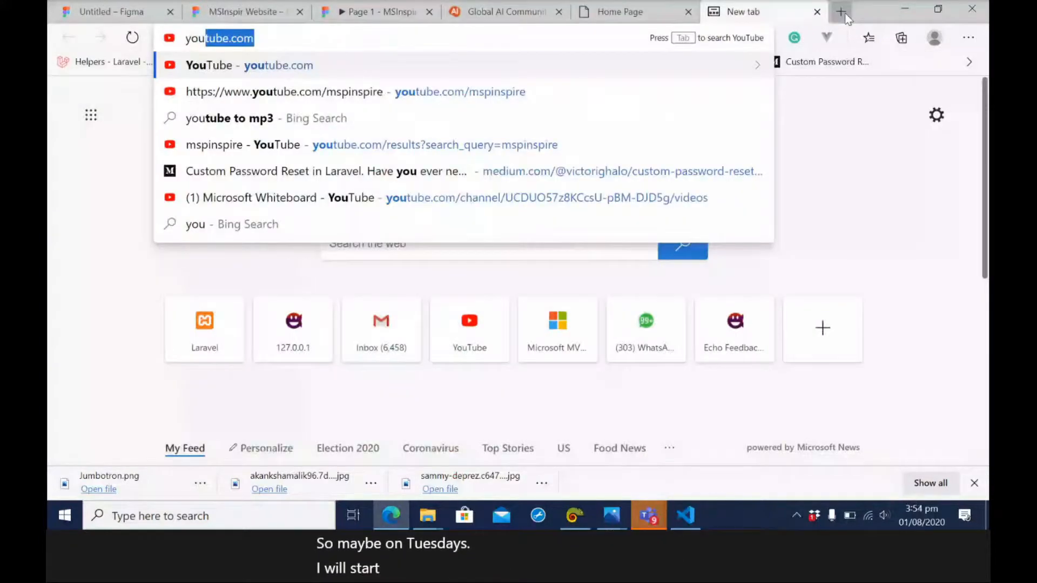
{"action": "type", "text": "tube.com/dawoodiddris"}
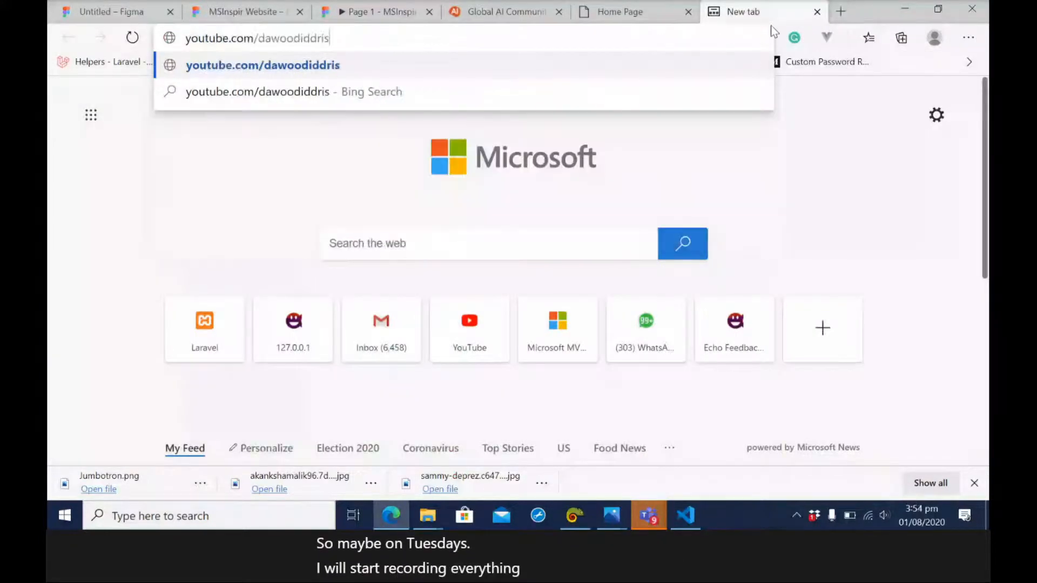
{"action": "key", "text": "Return"}
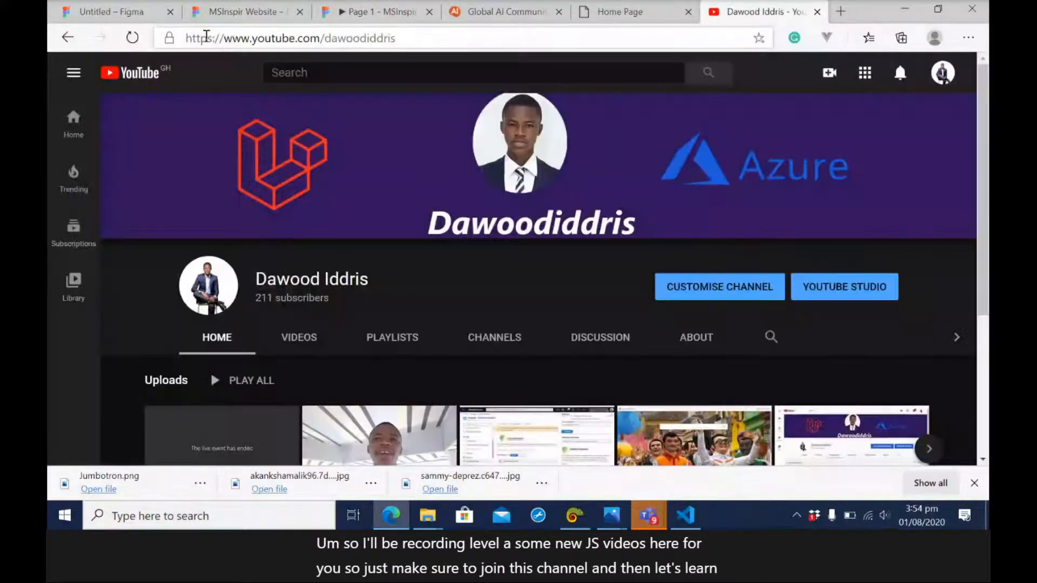
Examine the channel's web address and its list of uploaded videos.
{"action": "left_click", "coordinate": [693, 39]}
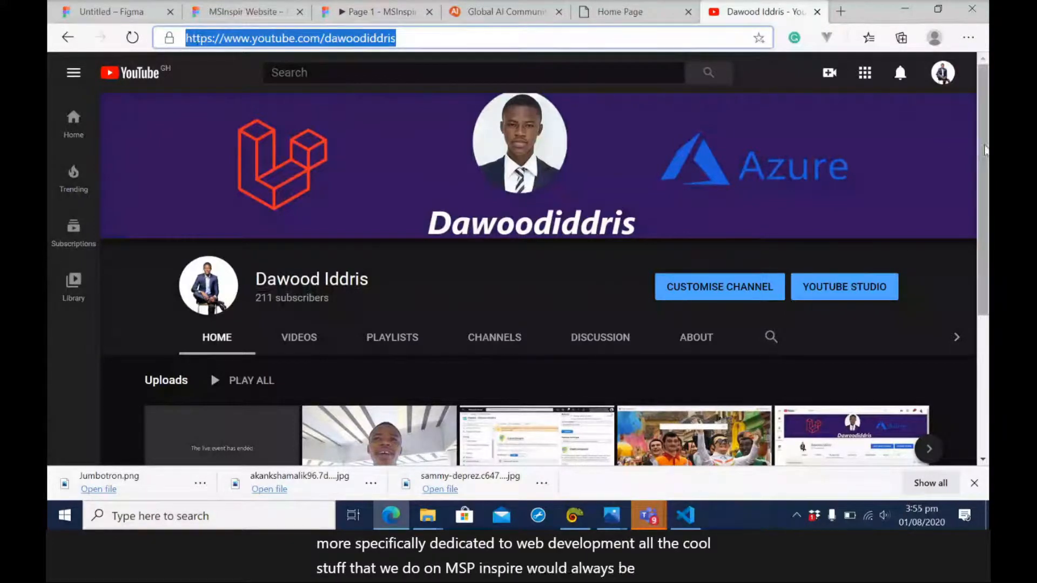
{"action": "left_click_drag", "start_coordinate": [983, 154], "coordinate": [975, 194]}
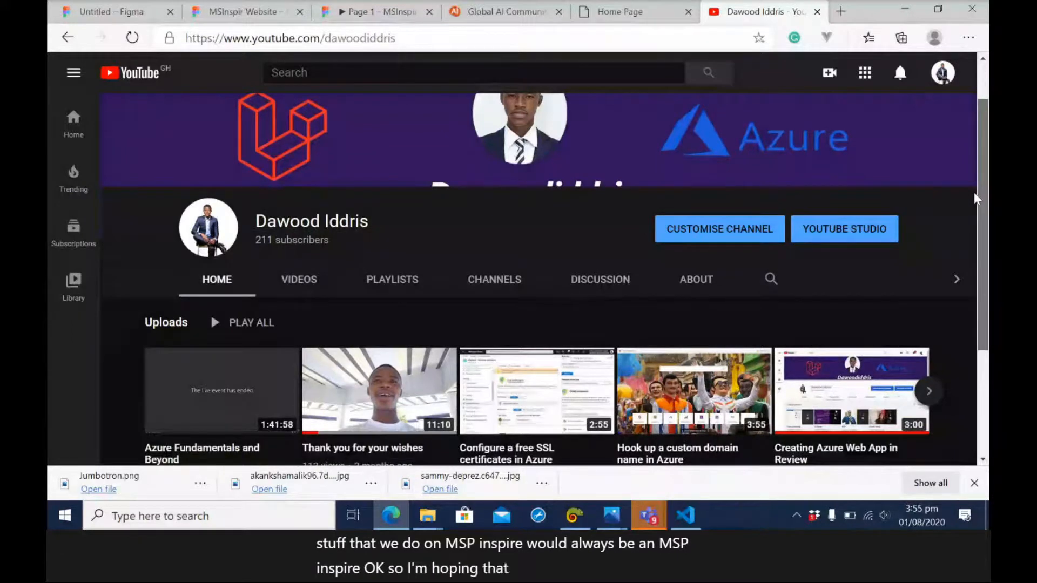
{"action": "scroll", "coordinate": [975, 199], "scroll_direction": "down", "scroll_amount": 3}
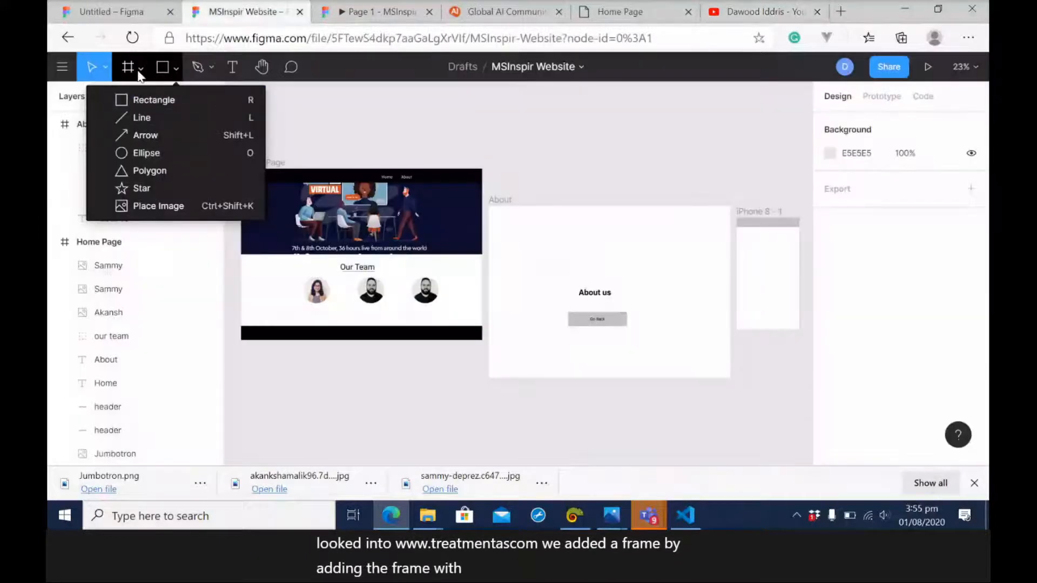
Switch to the MSInspir Website design file in Figma and bring up the Frame tool's options.
{"action": "left_click", "coordinate": [140, 75]}
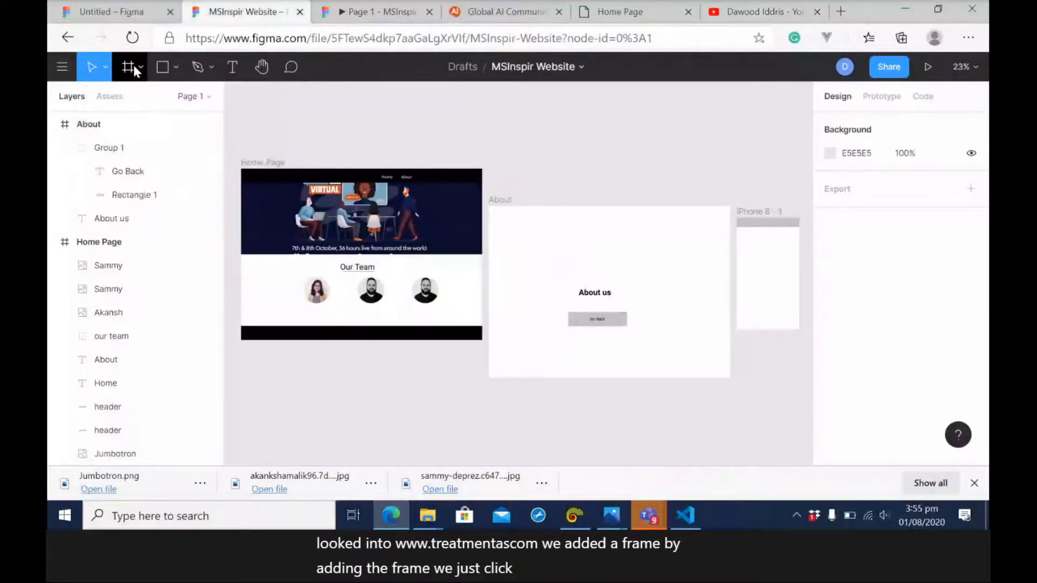
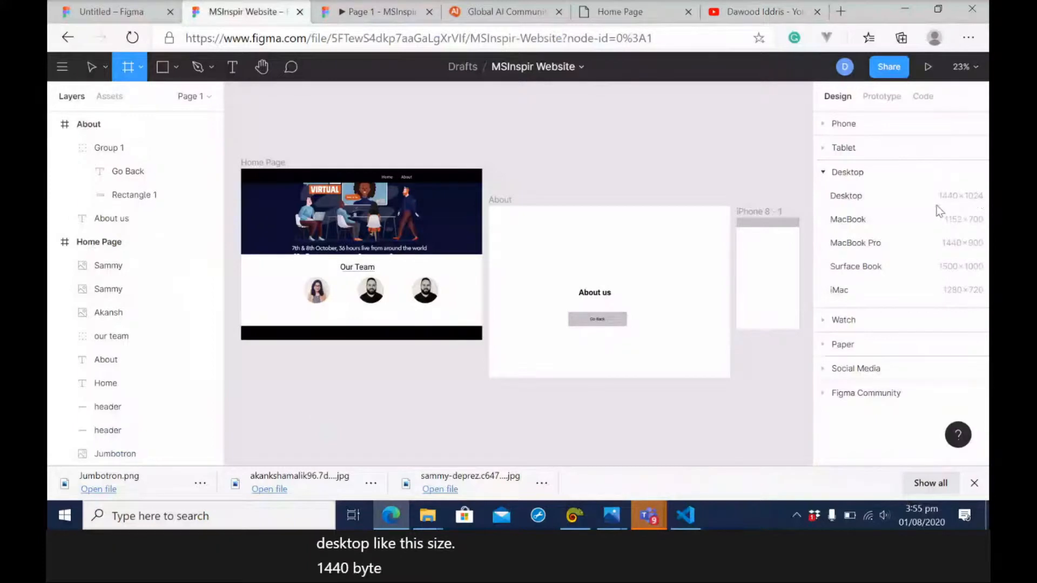
Add a 1440 × 1024 Desktop frame and draw a full-width header rectangle about 91 px high along its upper edge.
{"action": "left_click", "coordinate": [859, 198]}
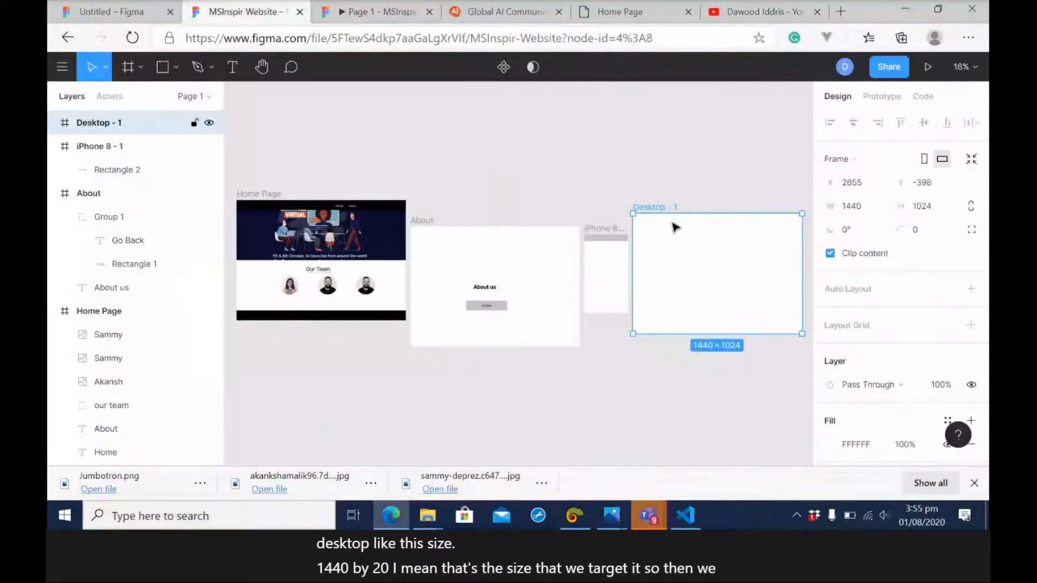
{"action": "left_click", "coordinate": [176, 67]}
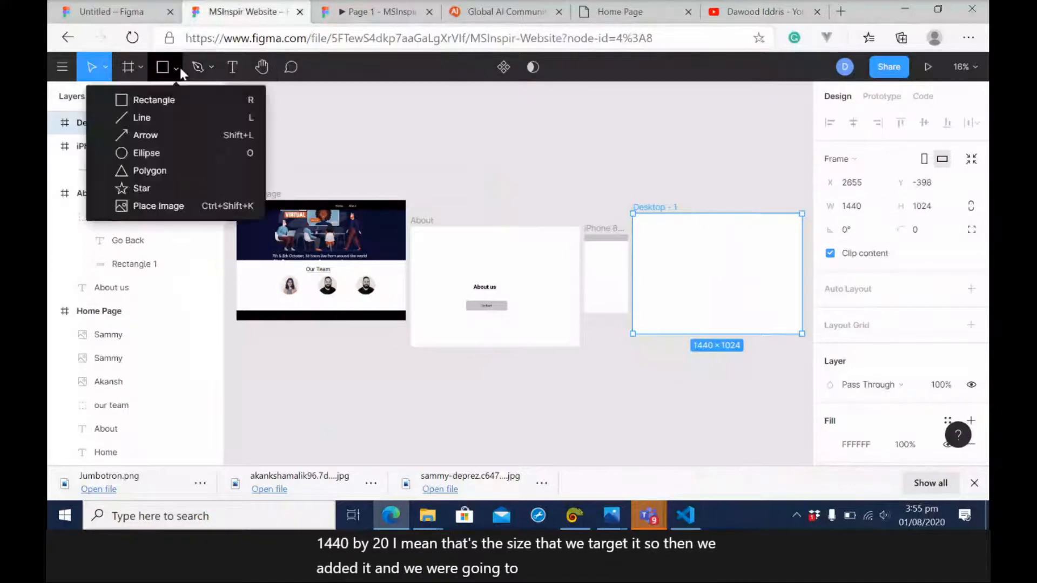
{"action": "left_click", "coordinate": [154, 104]}
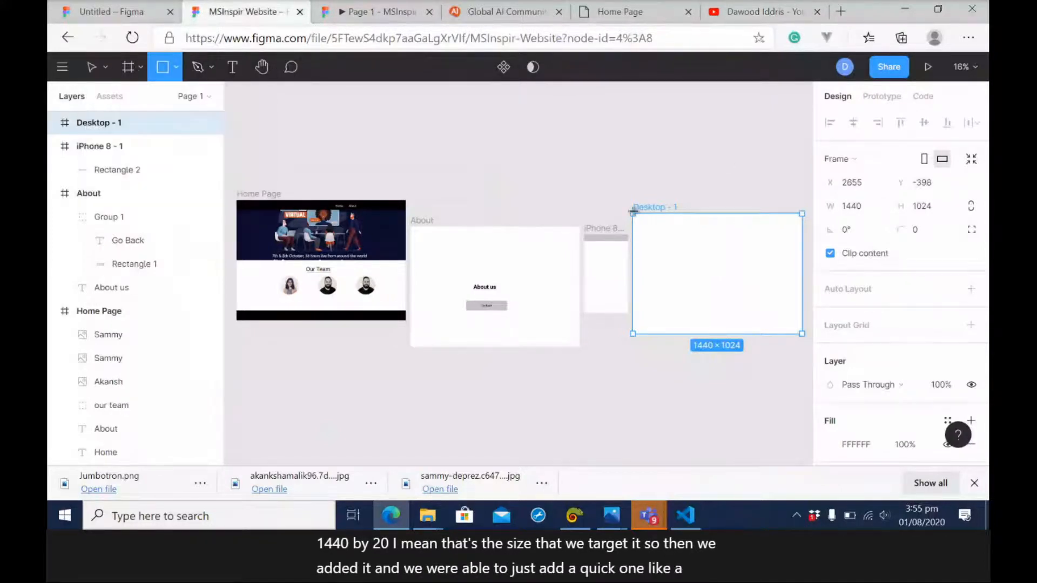
{"action": "mouse_move", "coordinate": [633, 213]}
{"action": "left_mouse_down"}
{"action": "mouse_move", "coordinate": [809, 224]}
{"action": "mouse_move", "coordinate": [691, 224]}
{"action": "left_mouse_up"}
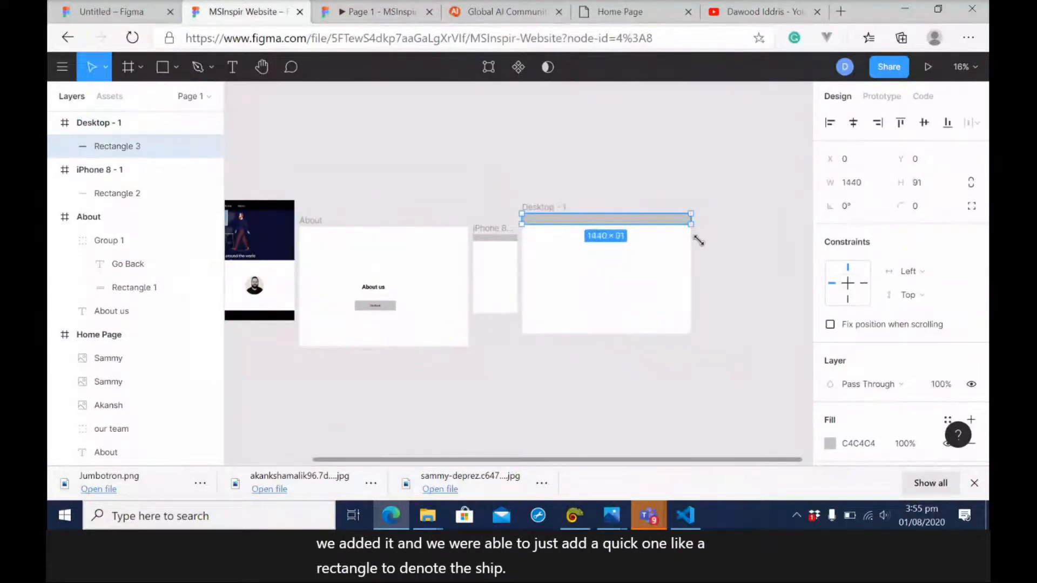
{"action": "left_click", "coordinate": [710, 262]}
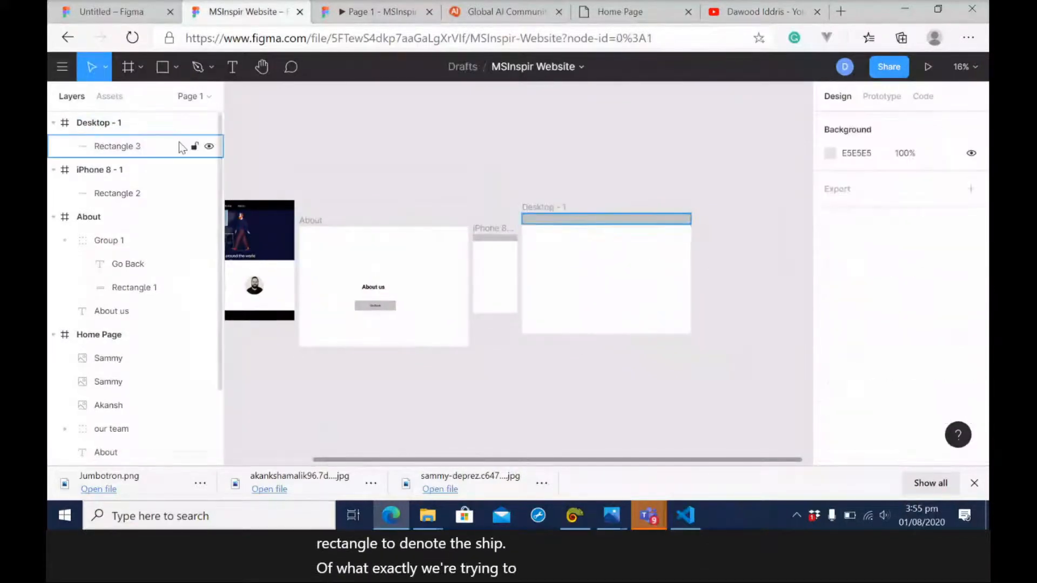
{"action": "left_click", "coordinate": [174, 69]}
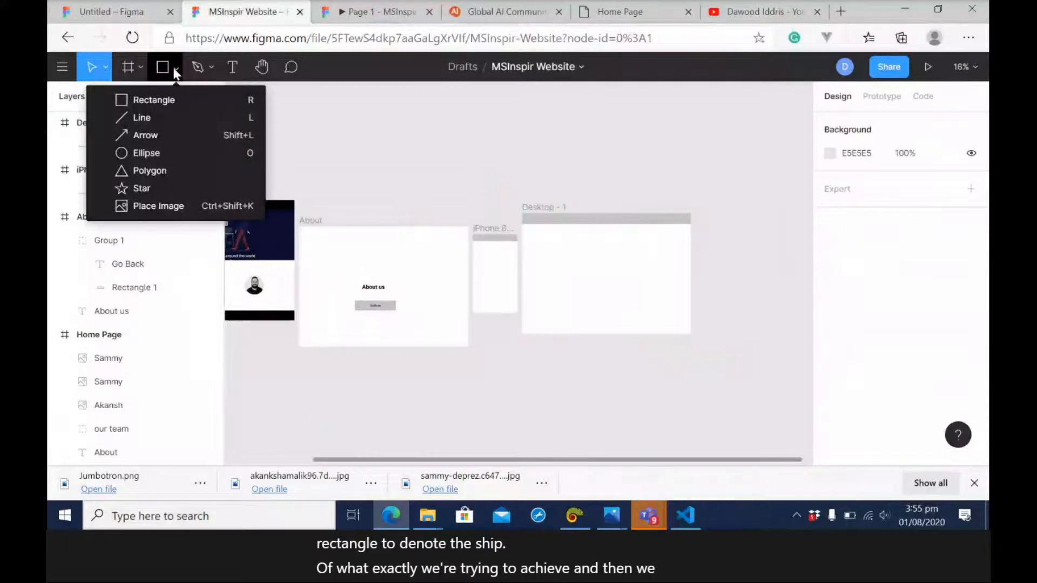
{"action": "left_click", "coordinate": [155, 100]}
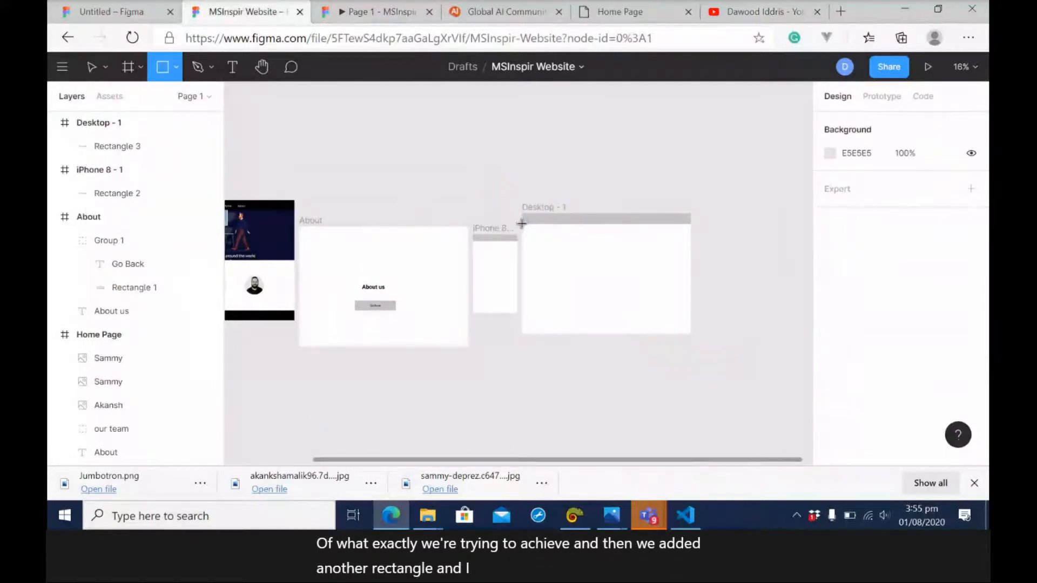
{"action": "left_click_drag", "start_coordinate": [521, 226], "coordinate": [638, 254]}
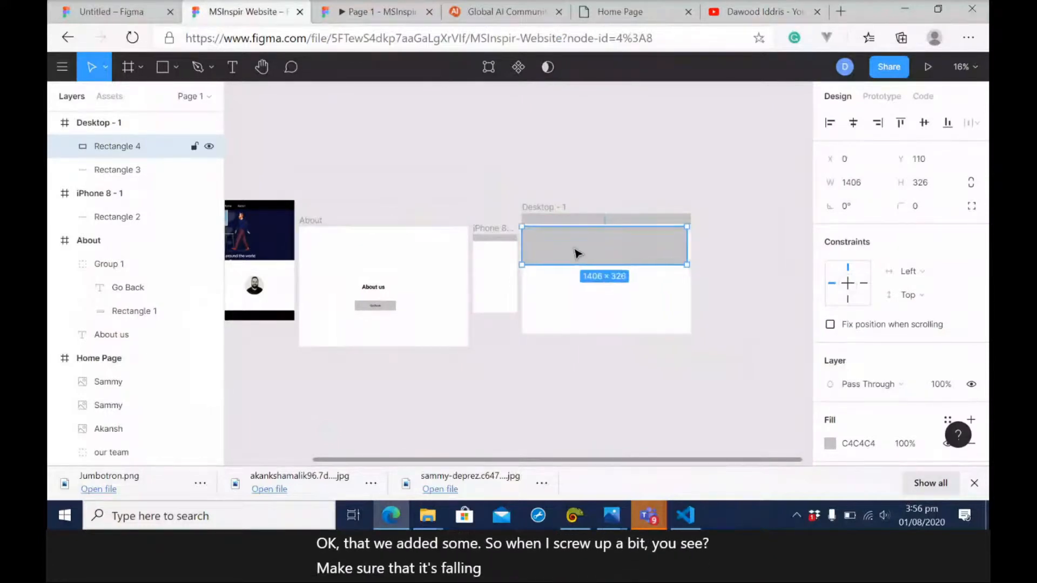
{"action": "key", "text": "Delete"}
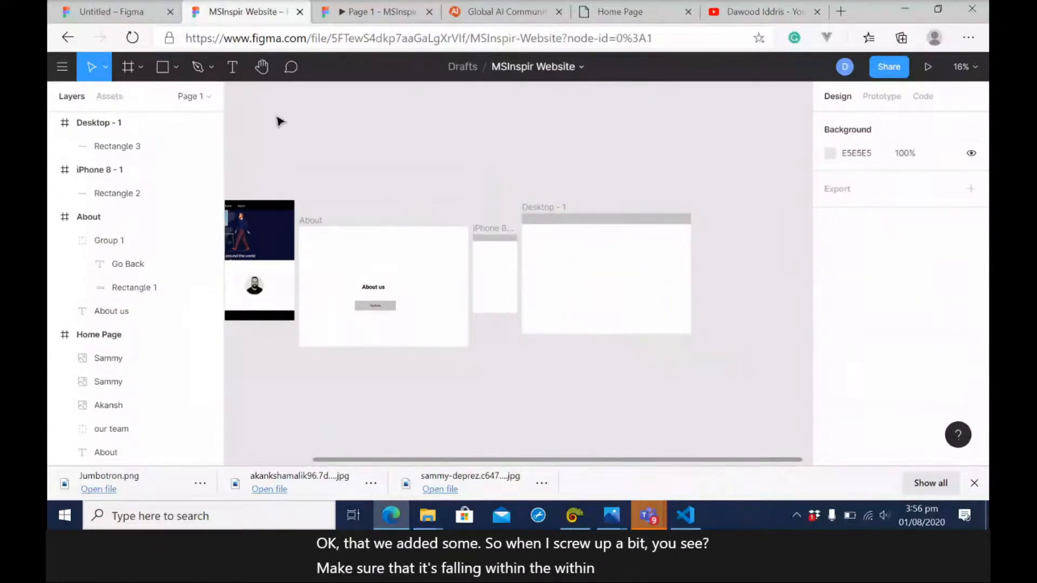
{"action": "left_click", "coordinate": [172, 67]}
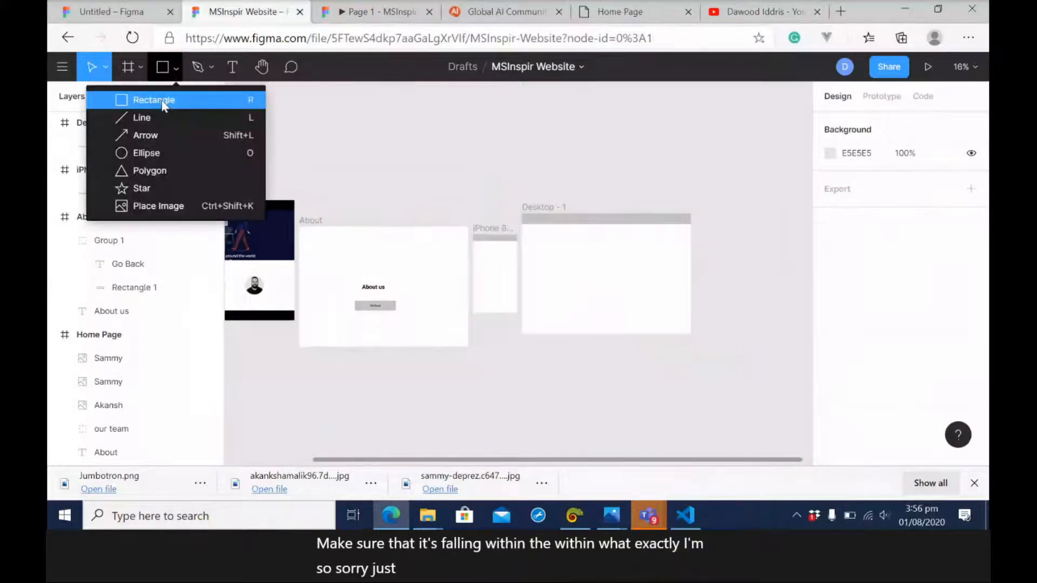
{"action": "left_click", "coordinate": [157, 101]}
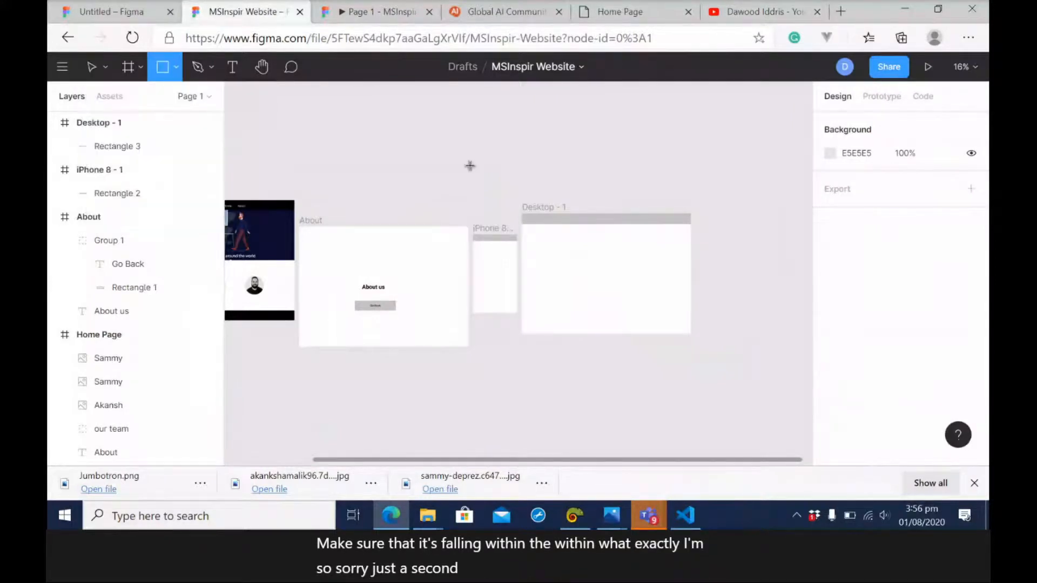
{"action": "left_click", "coordinate": [522, 222]}
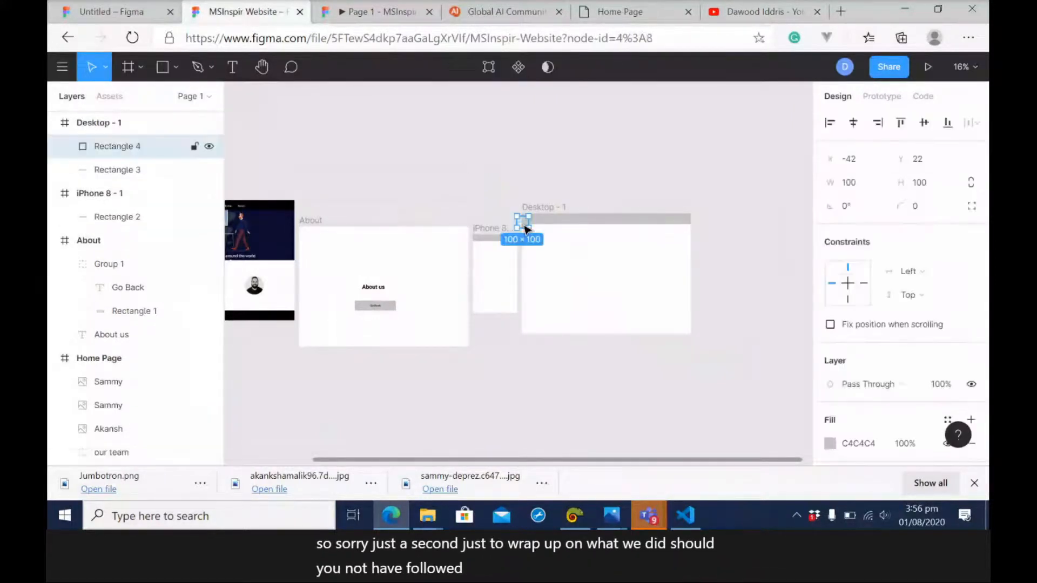
{"action": "key", "text": "Delete"}
Draw a banner rectangle below the Desktop frame's header and stretch its corner up to the header, about 1469 × 421 in size.
{"action": "key", "text": "r"}
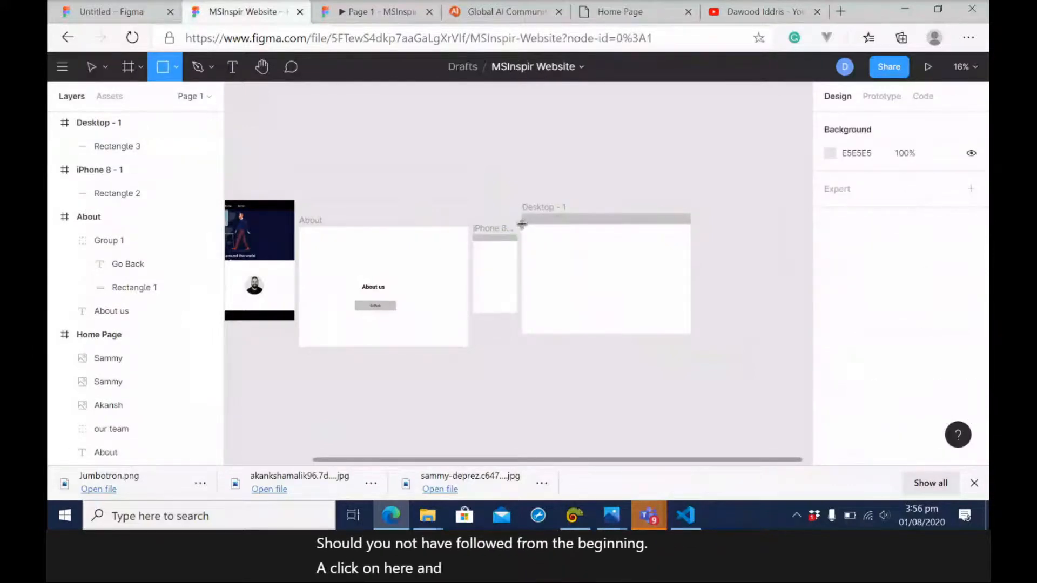
{"action": "left_click_drag", "start_coordinate": [522, 226], "coordinate": [692, 272]}
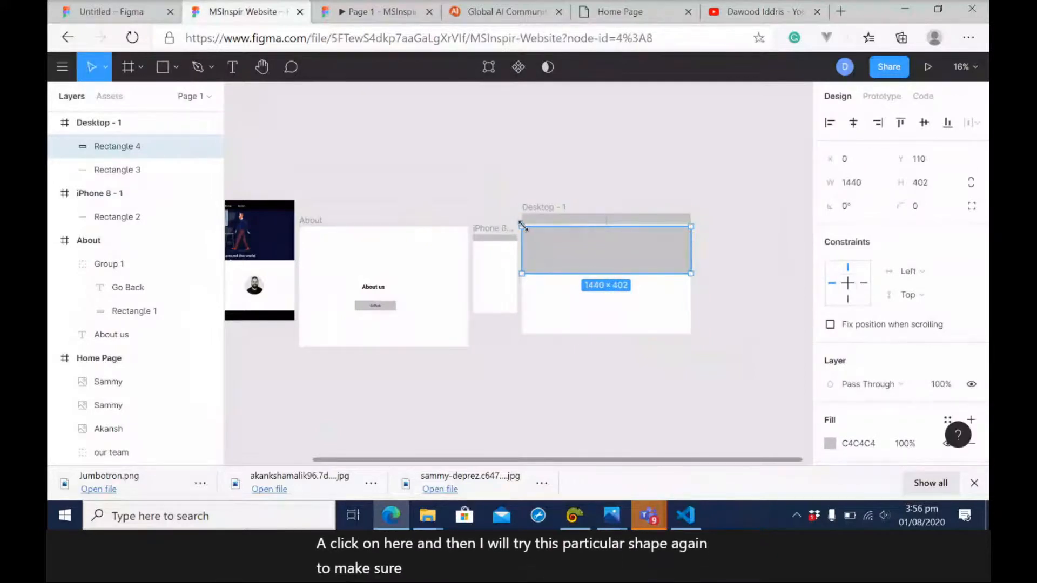
{"action": "left_click_drag", "start_coordinate": [518, 224], "coordinate": [518, 223]}
{"action": "left_click", "coordinate": [746, 258]}
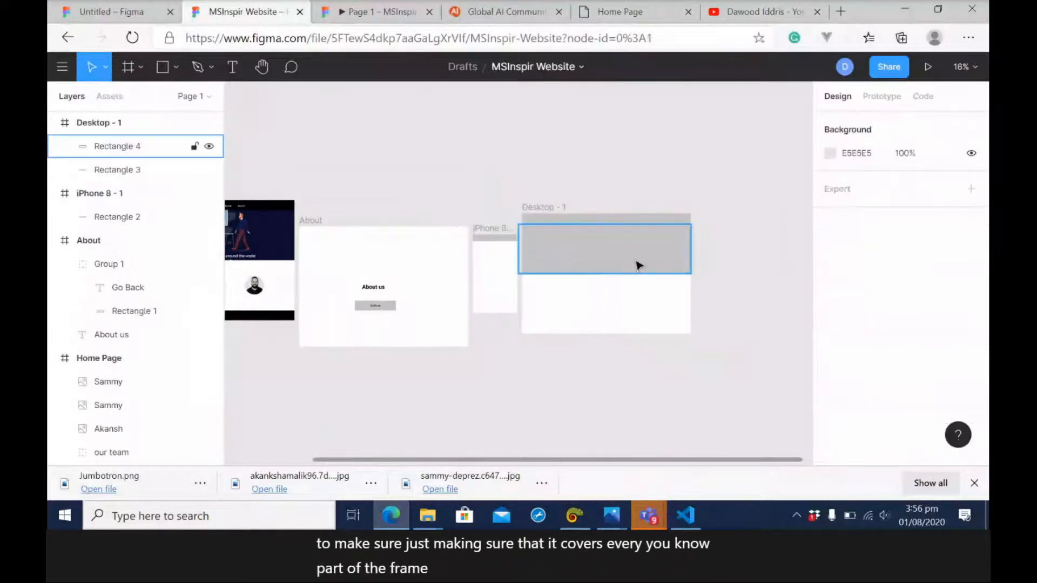
Change the banner rectangle's fill to the black document colour 000000.
{"action": "left_click", "coordinate": [639, 265]}
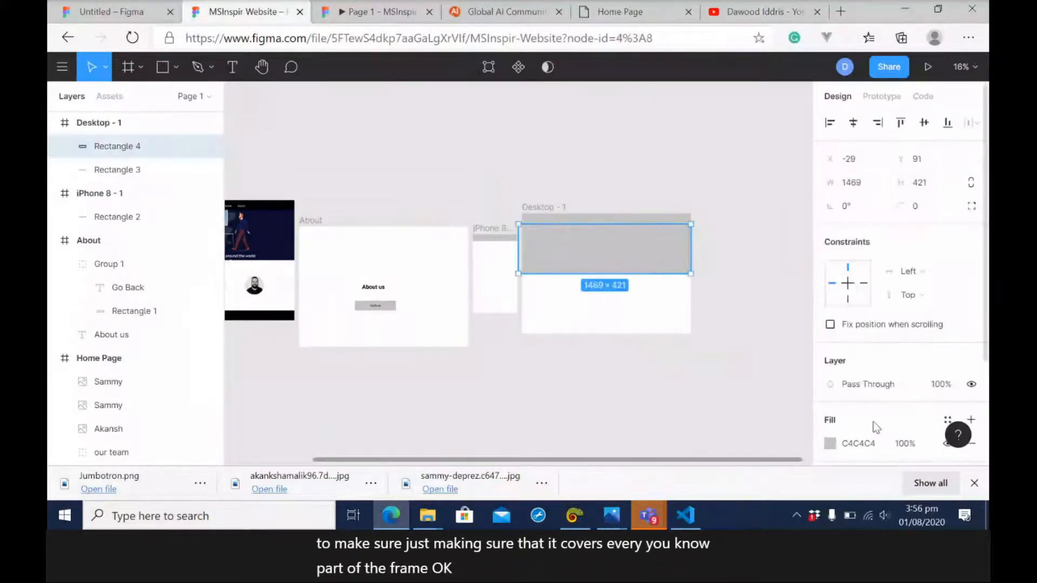
{"action": "left_click", "coordinate": [830, 443]}
{"action": "left_click", "coordinate": [671, 395]}
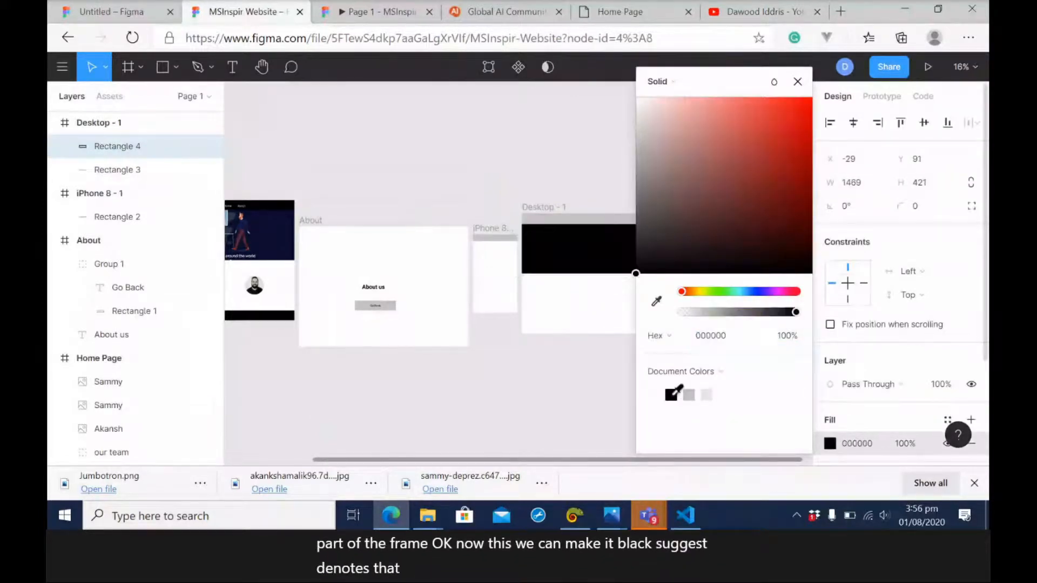
{"action": "left_click", "coordinate": [586, 407]}
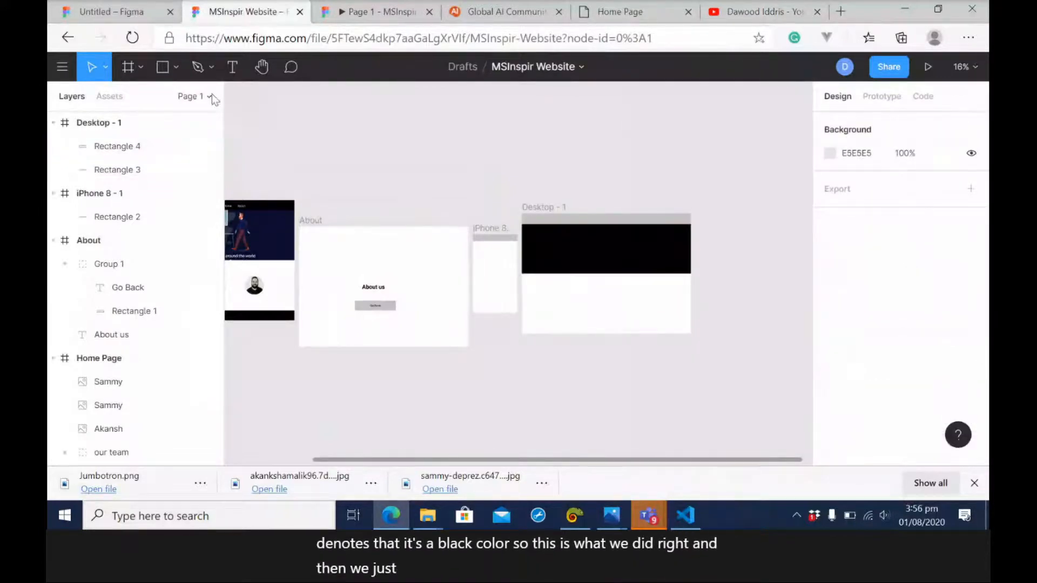
Draw an ellipse about 276 × 259 in the white area below the black banner.
{"action": "left_click", "coordinate": [175, 67]}
{"action": "left_click", "coordinate": [149, 154]}
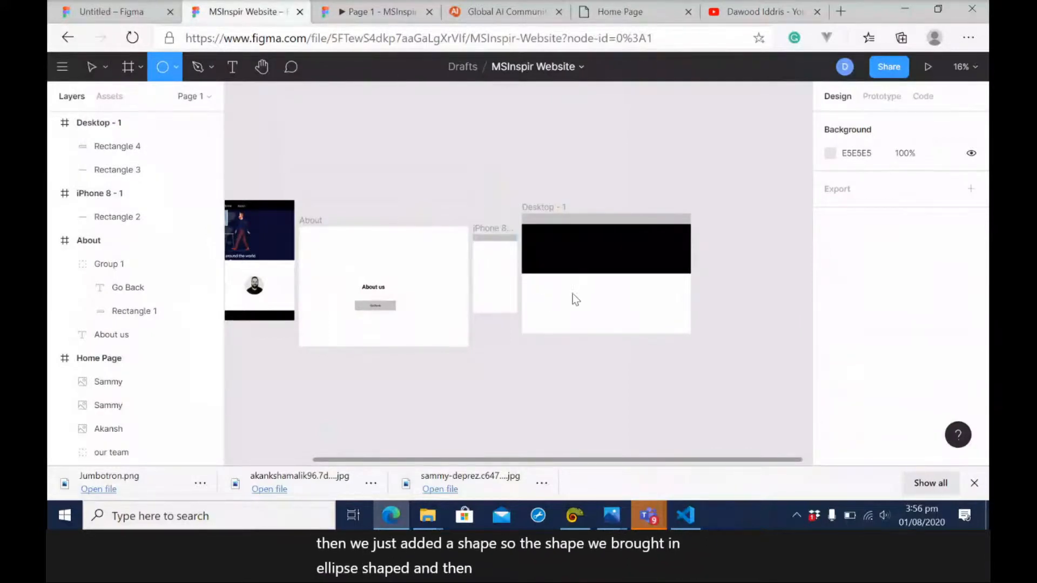
{"action": "mouse_move", "coordinate": [549, 287]}
{"action": "left_mouse_down"}
{"action": "mouse_move", "coordinate": [592, 325]}
{"action": "mouse_move", "coordinate": [583, 322]}
{"action": "left_mouse_up"}
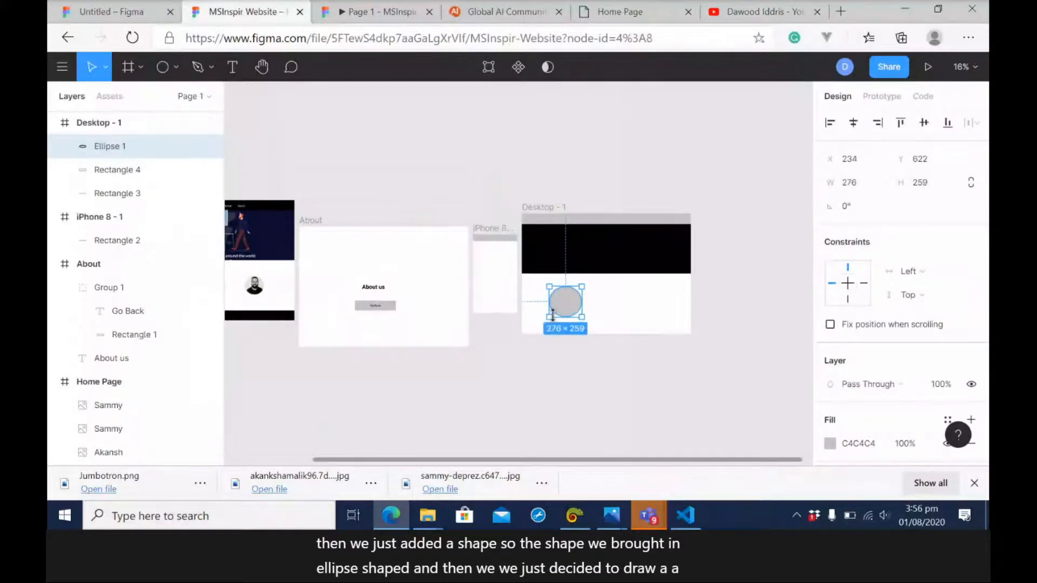
Place a portrait photo from the Downloads folder inside the ellipse on the Desktop frame.
{"action": "left_click", "coordinate": [174, 66]}
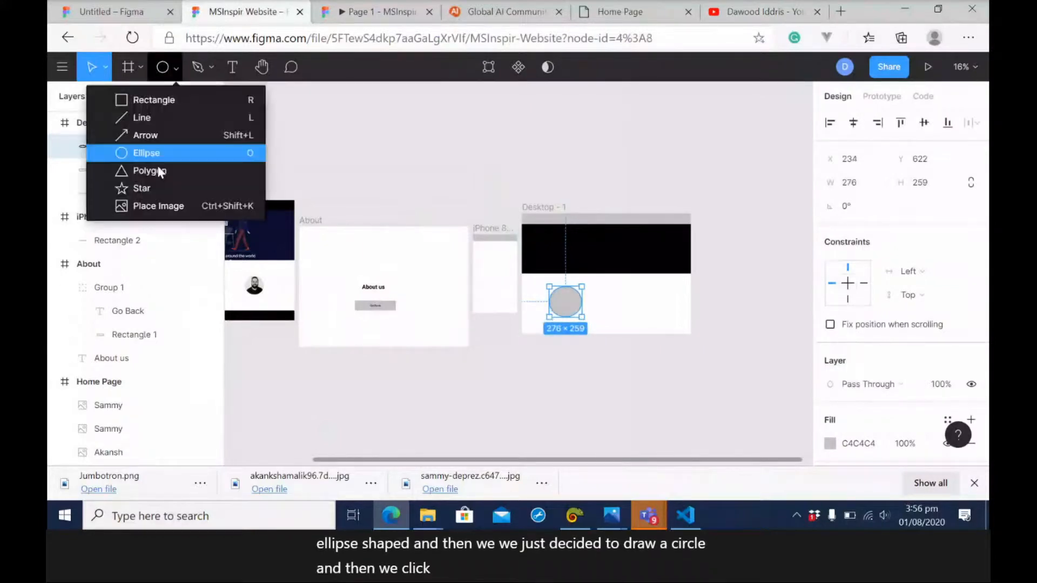
{"action": "left_click", "coordinate": [158, 205]}
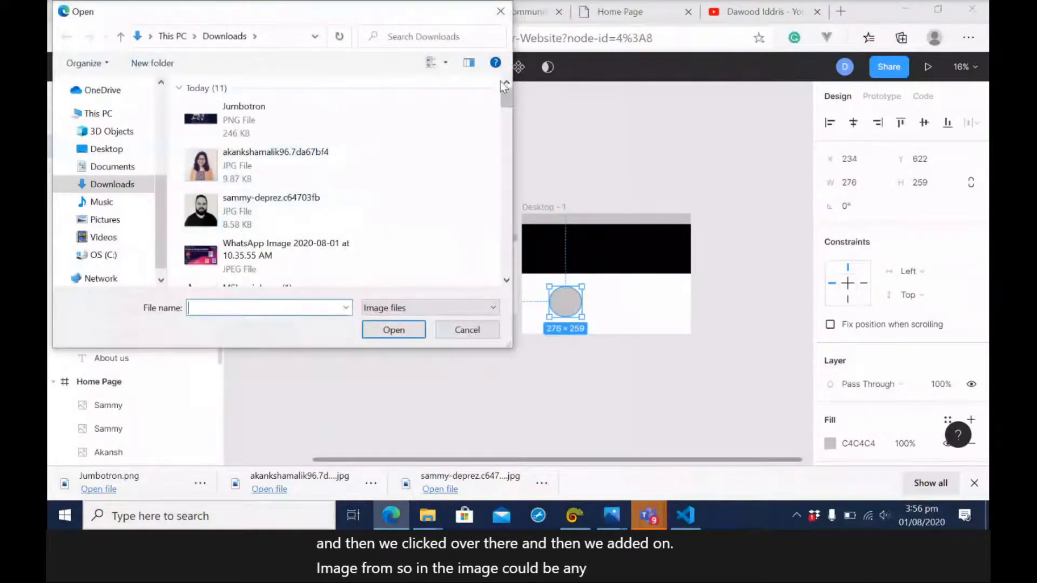
{"action": "left_click_drag", "start_coordinate": [503, 93], "coordinate": [506, 184]}
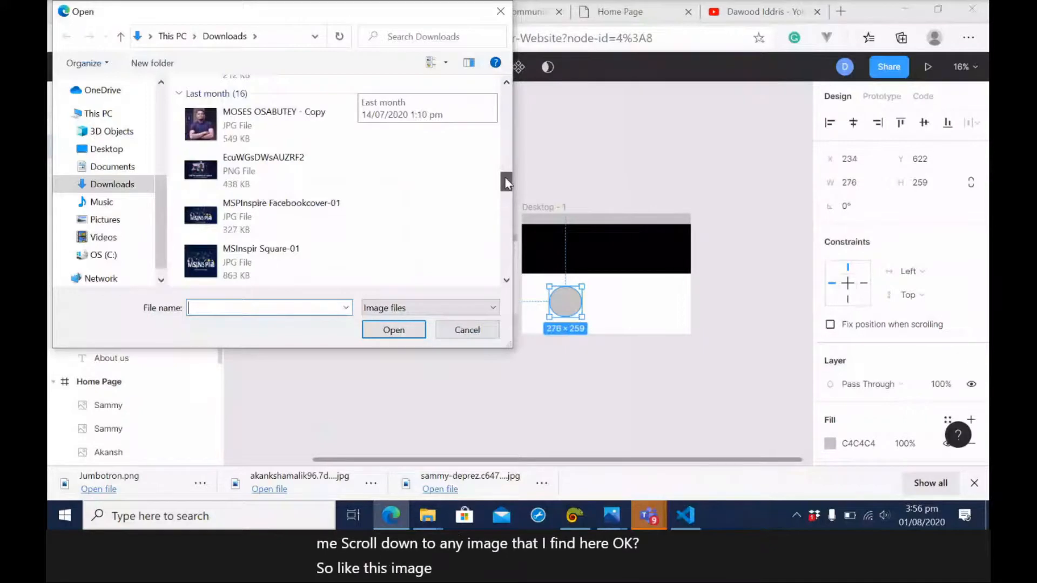
{"action": "double_click", "coordinate": [254, 118]}
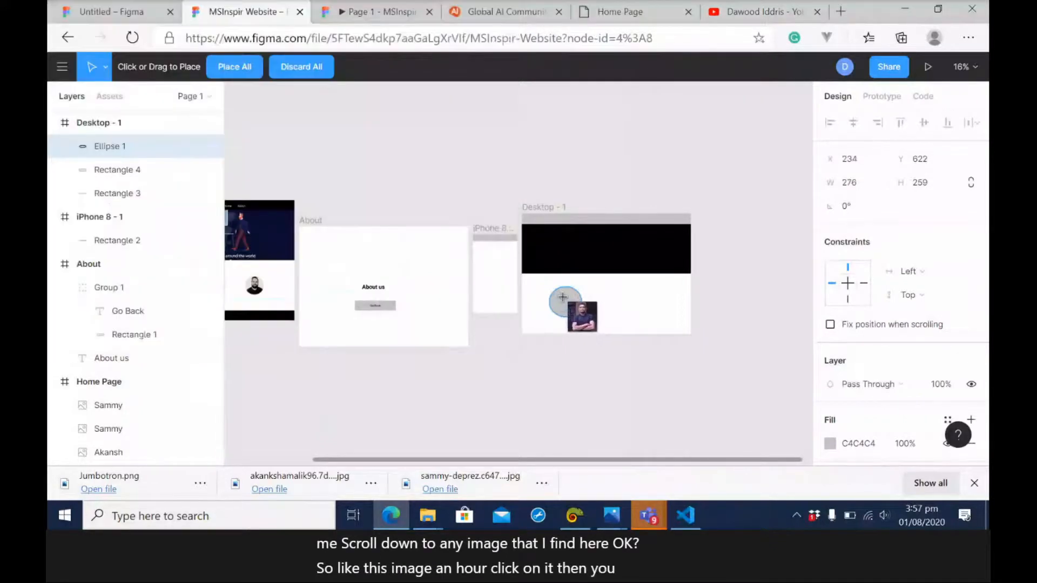
{"action": "left_click", "coordinate": [562, 297]}
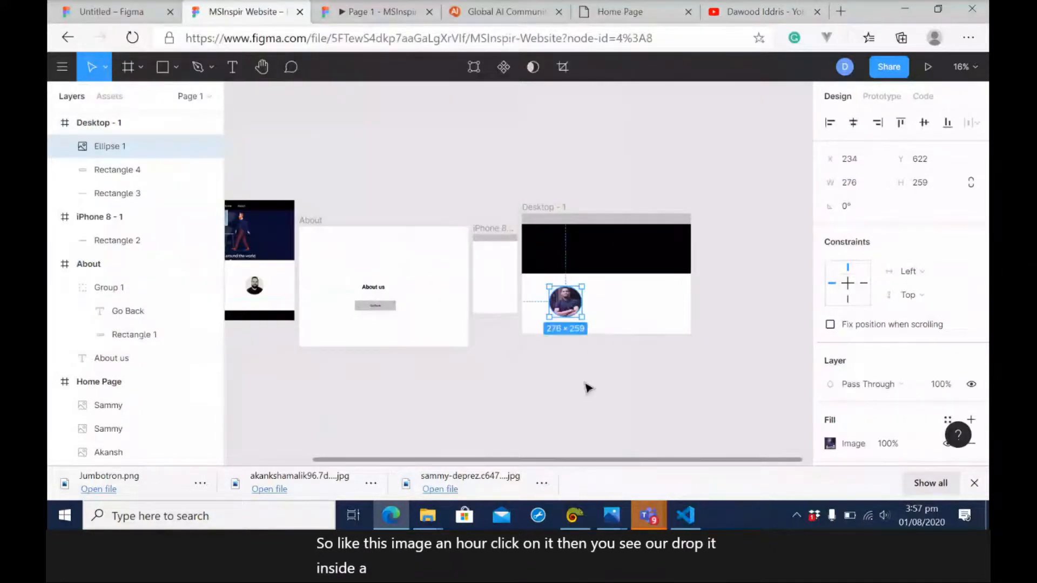
{"action": "left_click", "coordinate": [615, 354]}
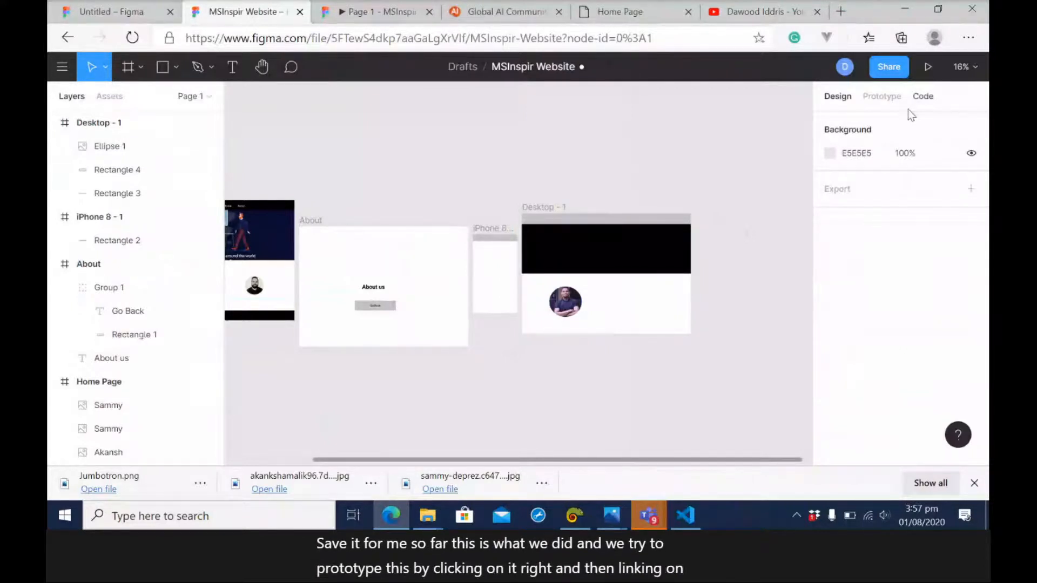
Add a prototype link from the circular photo on the Desktop frame to the About frame.
{"action": "left_click", "coordinate": [882, 96]}
{"action": "left_click", "coordinate": [565, 301]}
{"action": "left_click_drag", "start_coordinate": [582, 301], "coordinate": [370, 270]}
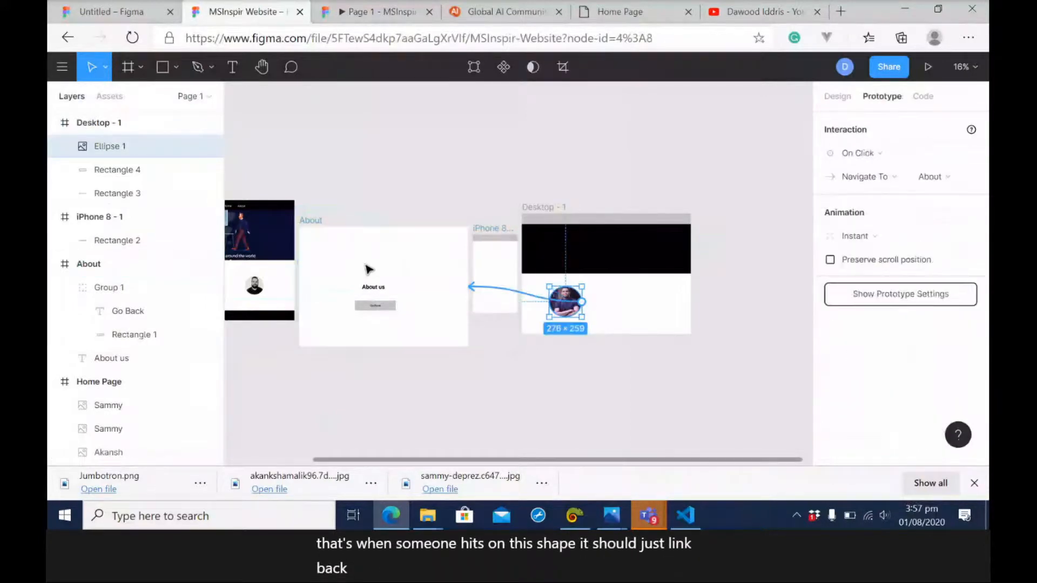
{"action": "left_click", "coordinate": [660, 366]}
Delete the iPhone 8 frame between the About and Desktop frames.
{"action": "left_click", "coordinate": [491, 236]}
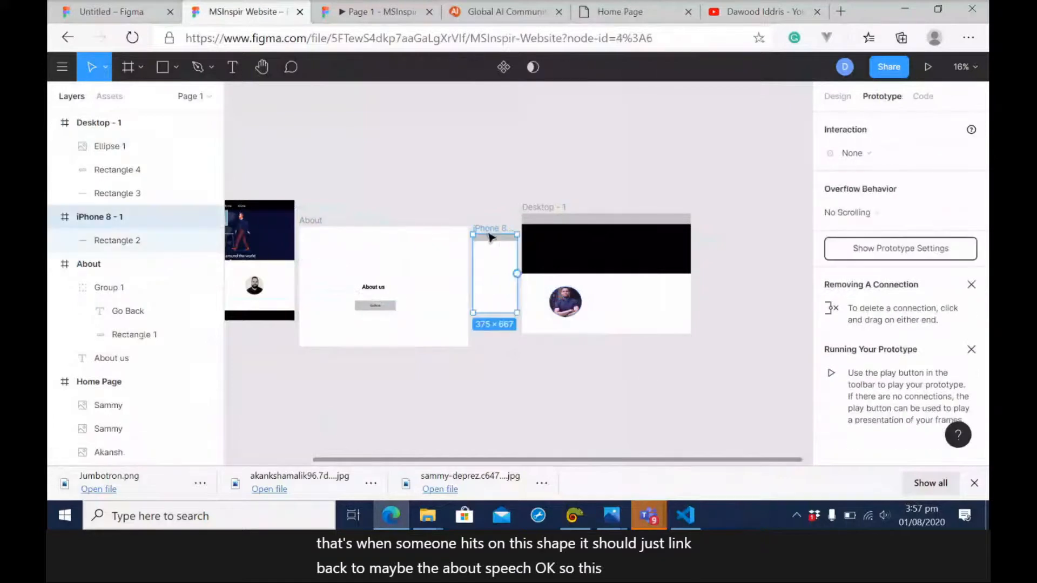
{"action": "right_click", "coordinate": [139, 221]}
{"action": "key", "text": "Escape"}
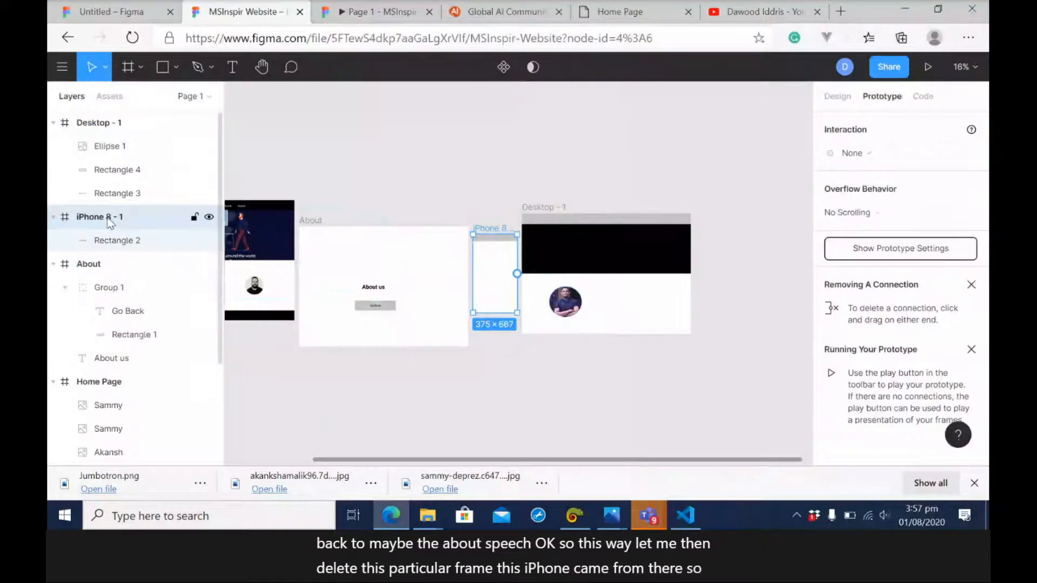
{"action": "key", "text": "Delete"}
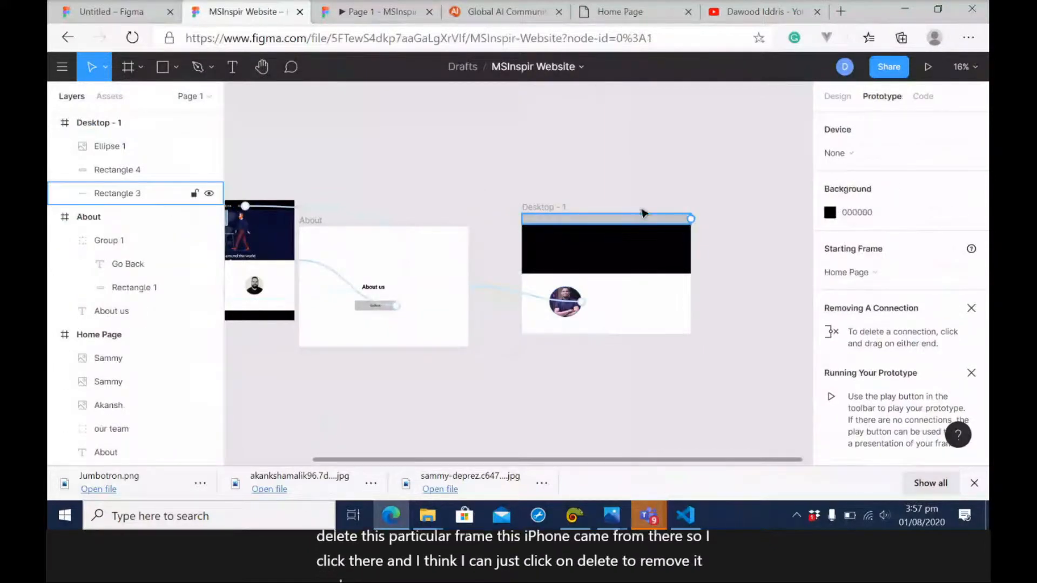
Play the prototype and test the About link and the Go Back button between the two pages.
{"action": "left_click", "coordinate": [927, 68]}
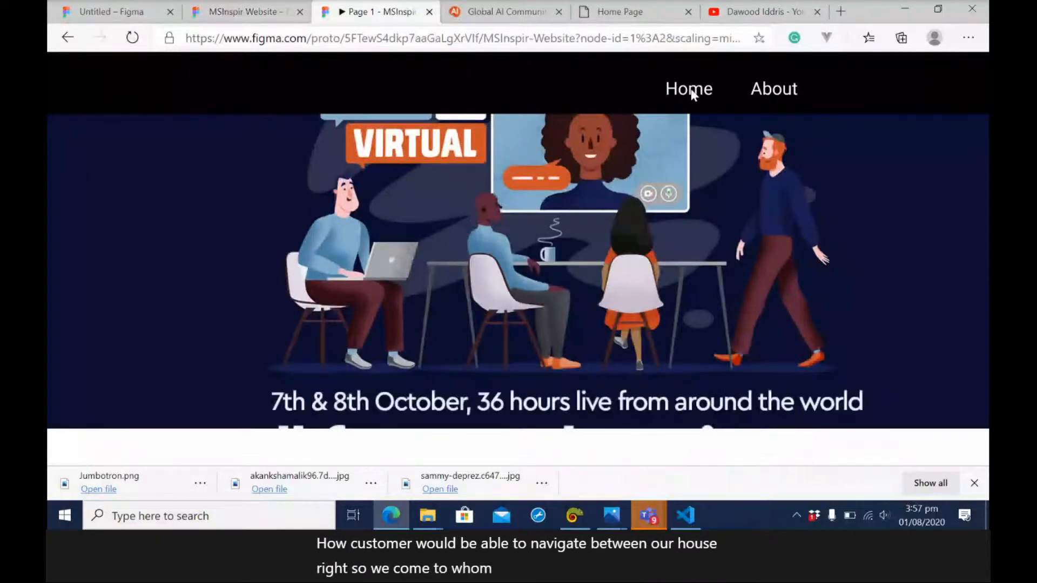
{"action": "left_click", "coordinate": [778, 88]}
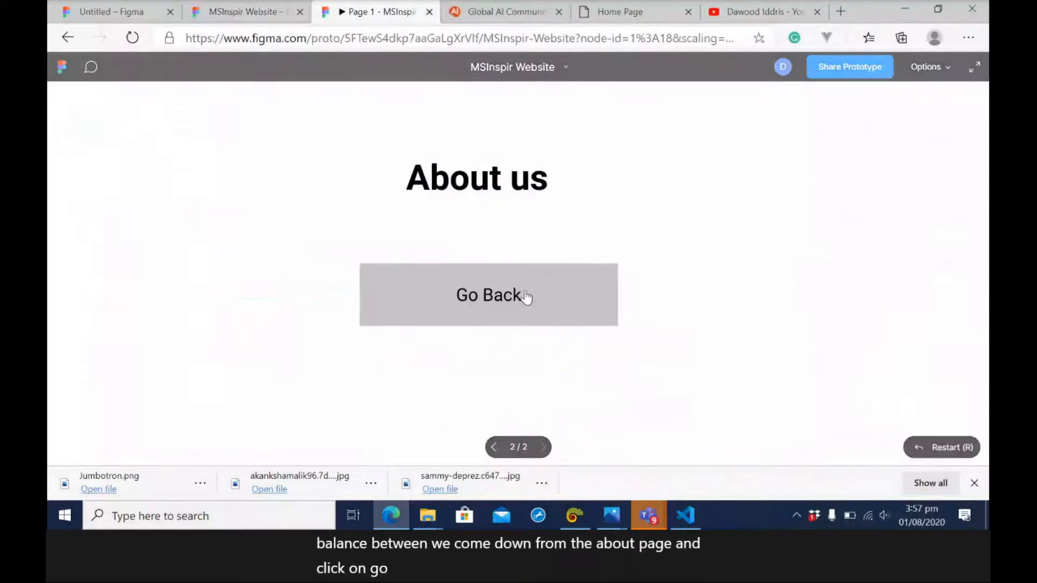
{"action": "left_click", "coordinate": [526, 294]}
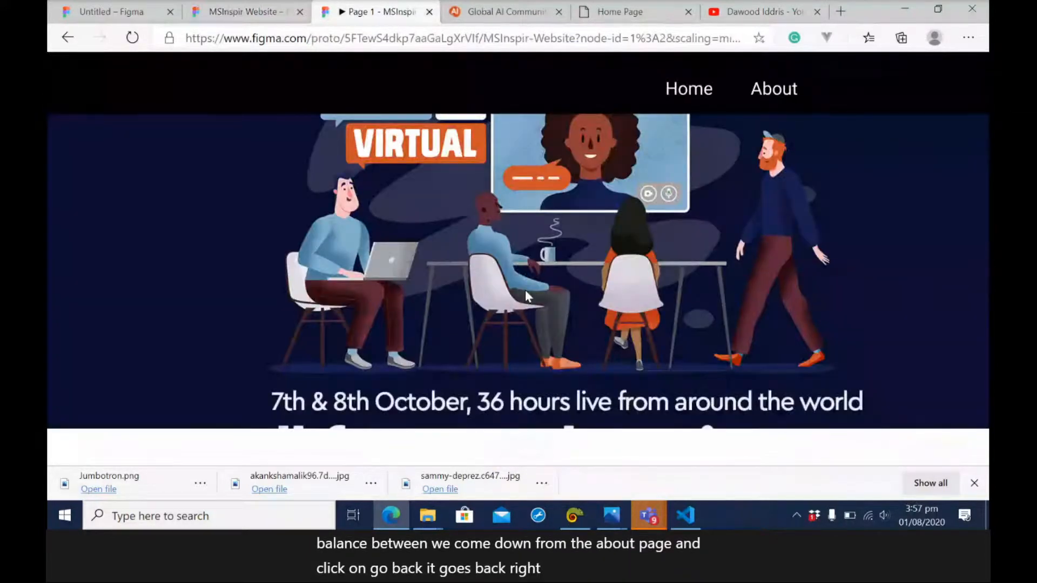
Add a prototype link from the Home text in the Home Page header to the Desktop - 1 frame.
{"action": "key", "text": "ctrl+shift+Tab"}
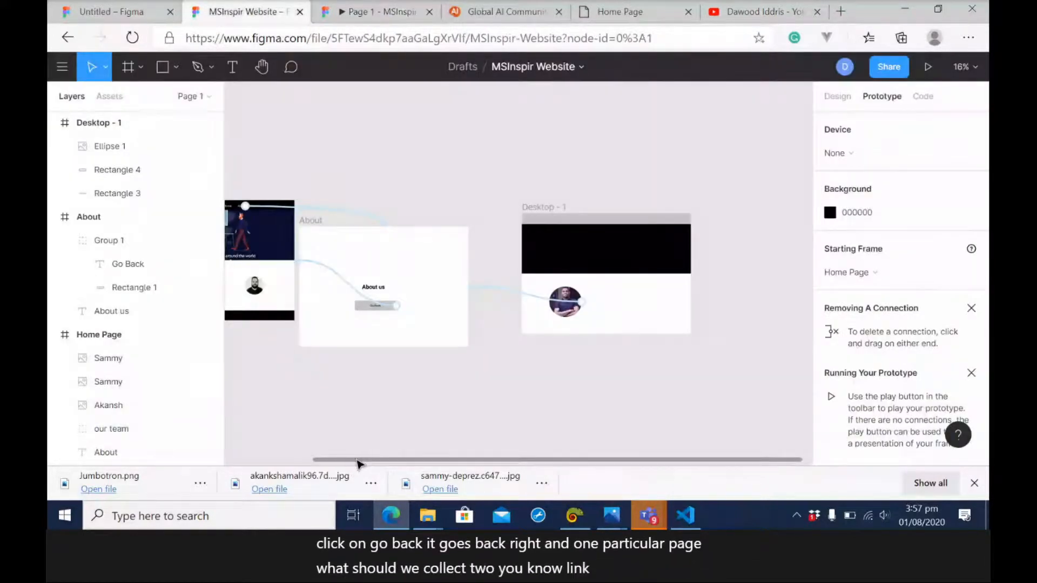
{"action": "left_click_drag", "start_coordinate": [359, 463], "coordinate": [259, 449]}
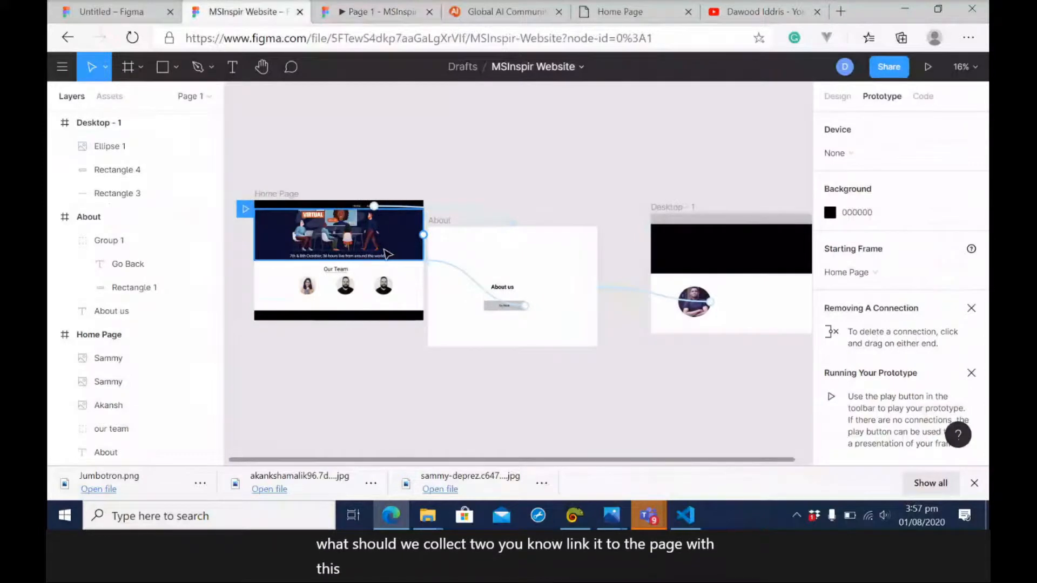
{"action": "left_click", "coordinate": [361, 207]}
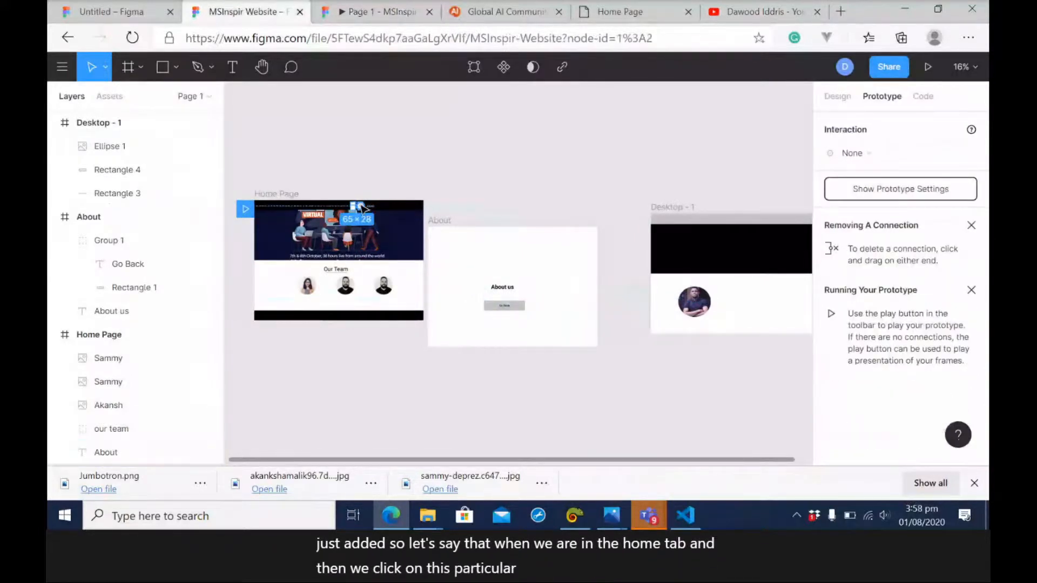
{"action": "left_click_drag", "start_coordinate": [361, 206], "coordinate": [652, 251]}
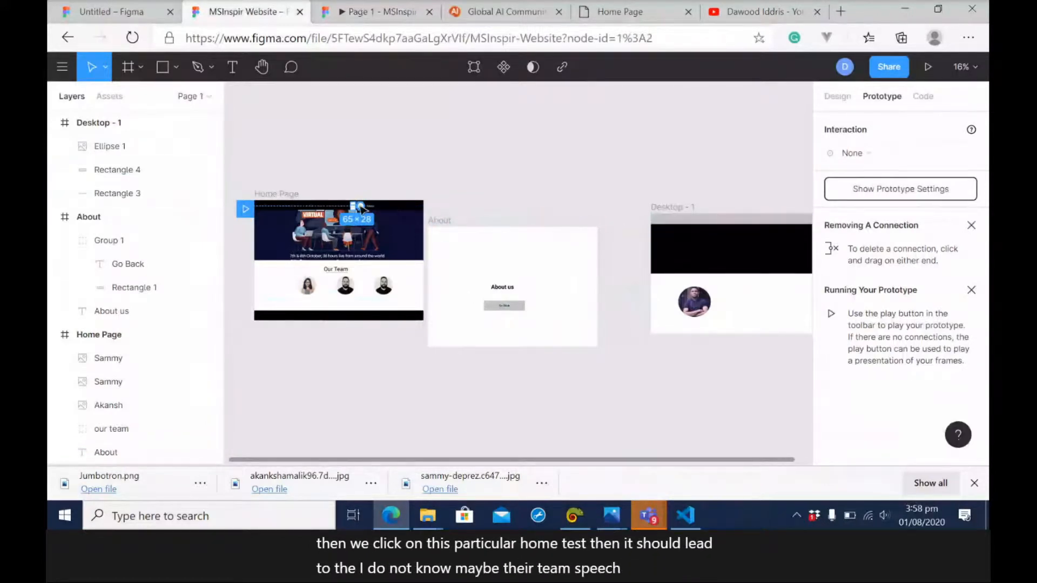
{"action": "left_click_drag", "start_coordinate": [361, 207], "coordinate": [695, 233]}
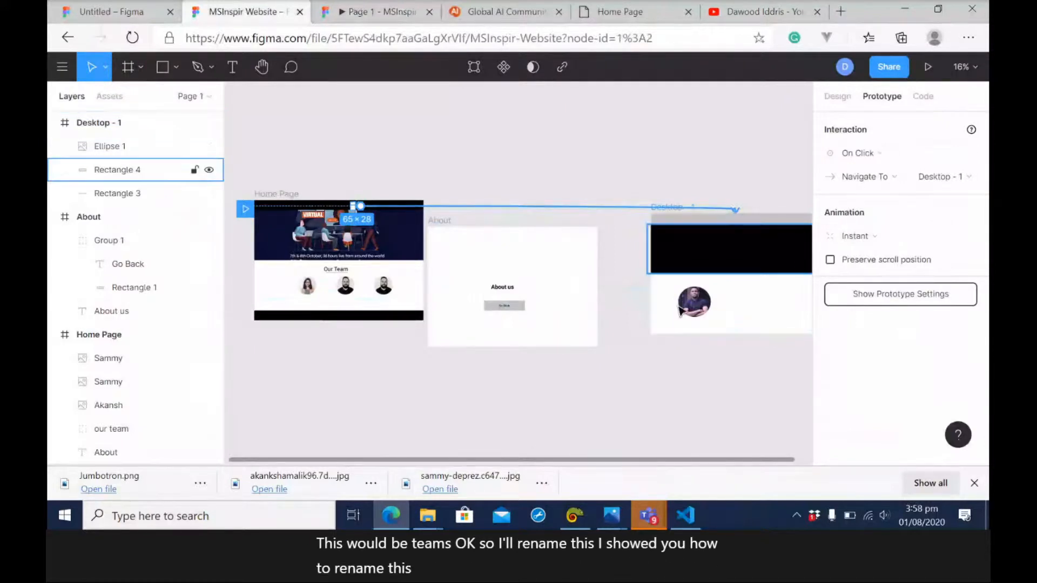
Rename the Desktop - 1 frame to Teams.
{"action": "left_click", "coordinate": [679, 375]}
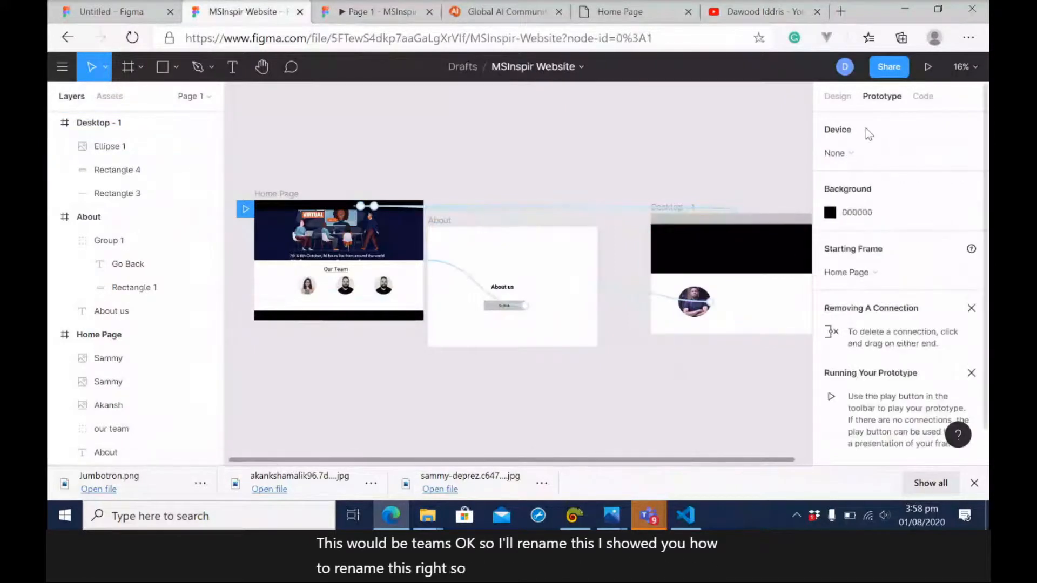
{"action": "left_click", "coordinate": [838, 96]}
{"action": "left_click", "coordinate": [690, 208]}
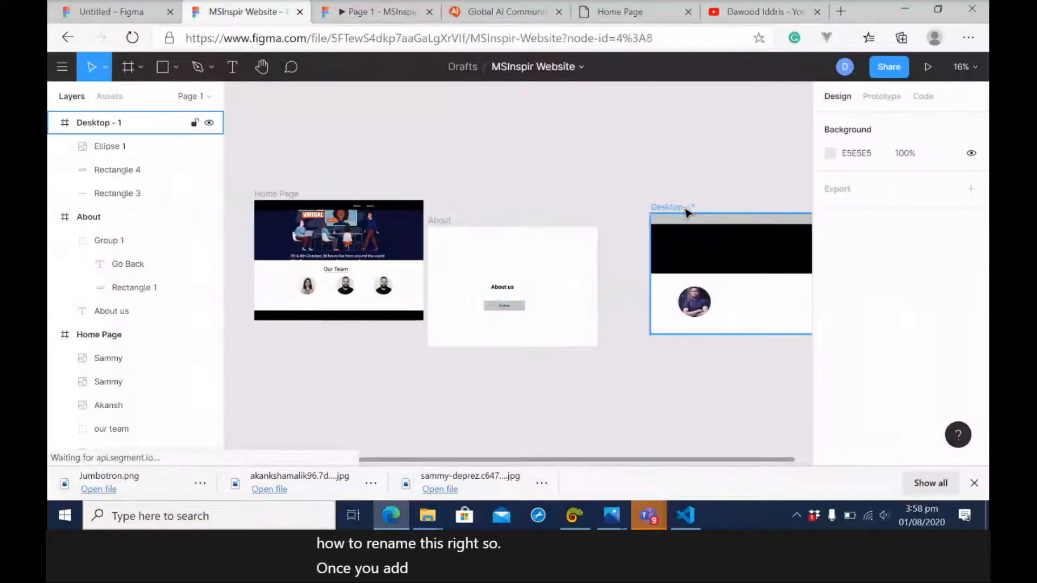
{"action": "left_click", "coordinate": [680, 207]}
{"action": "left_click", "coordinate": [674, 205]}
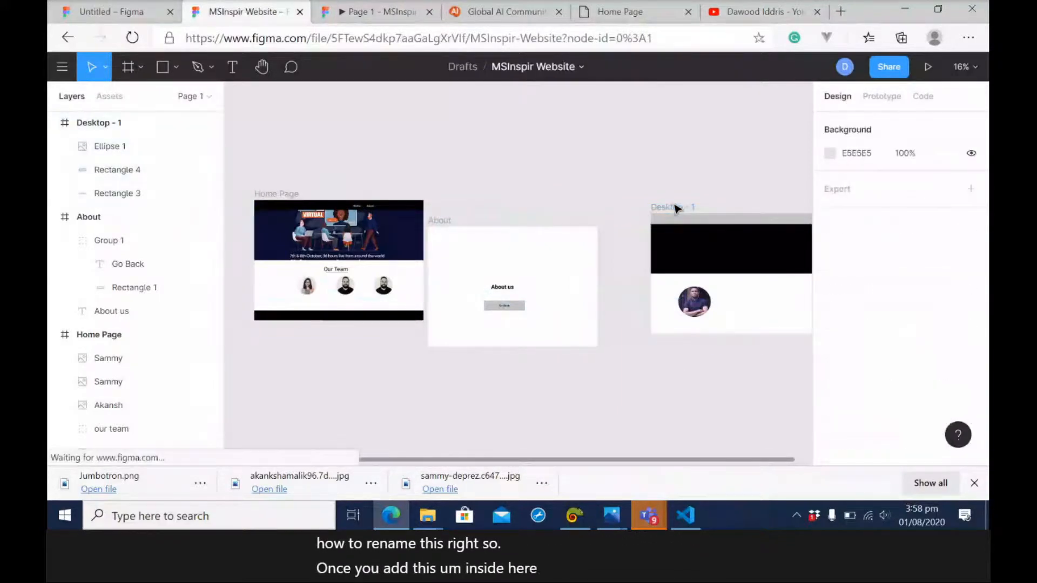
{"action": "left_click", "coordinate": [675, 207]}
{"action": "double_click", "coordinate": [118, 123]}
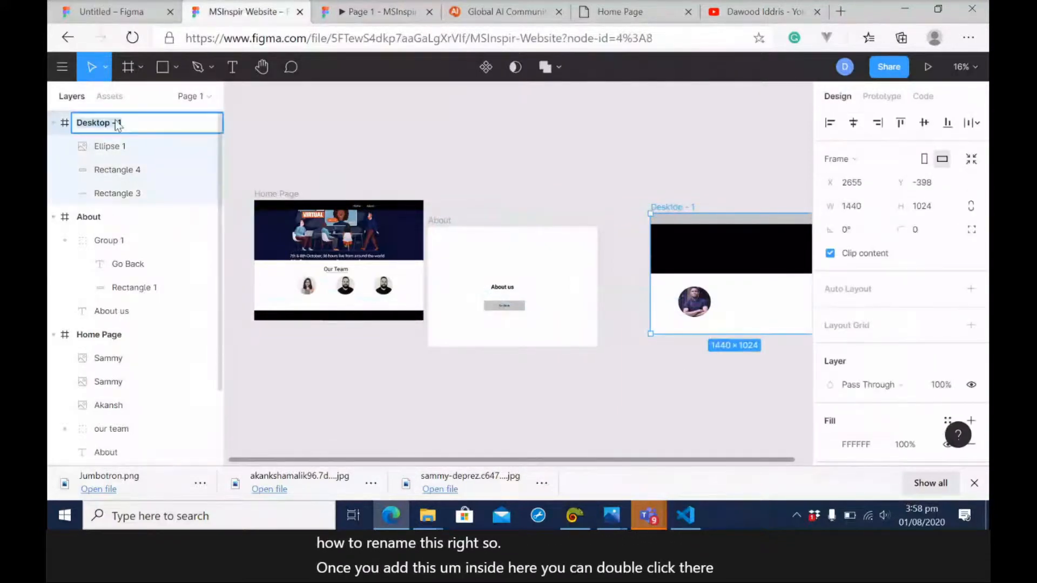
{"action": "type", "text": "Teams"}
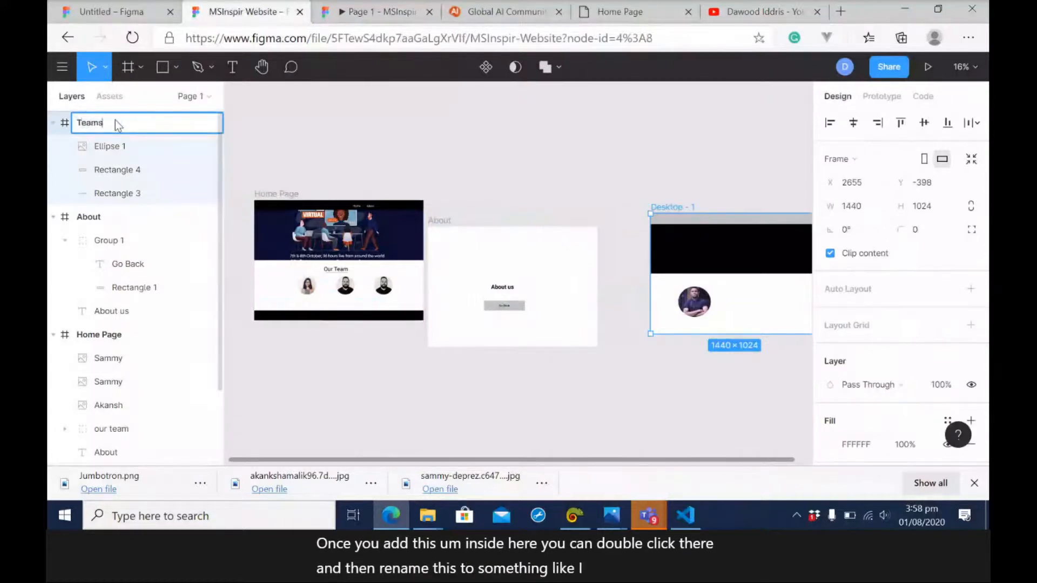
{"action": "key", "text": "Return"}
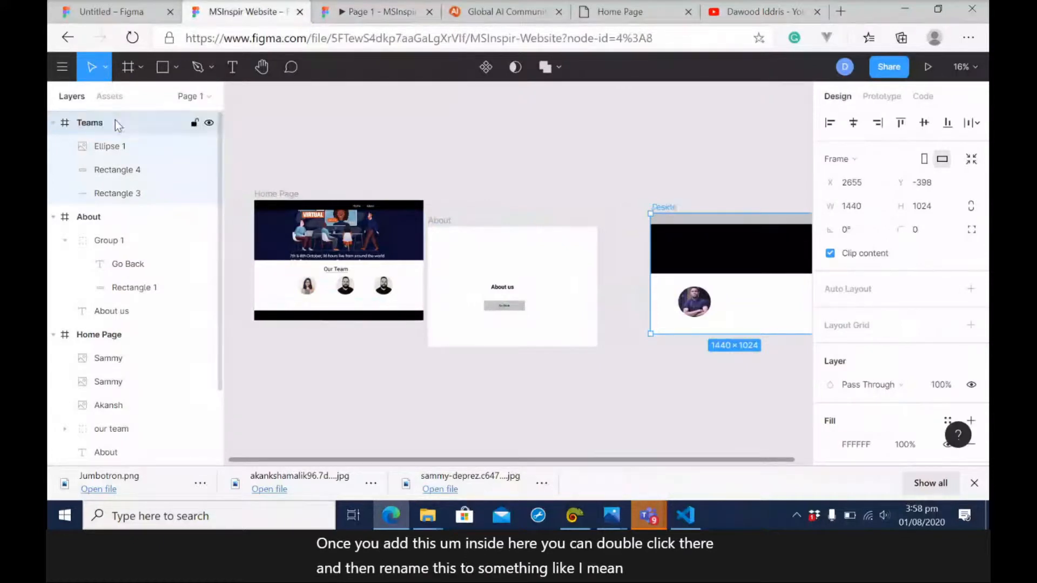
{"action": "left_click", "coordinate": [432, 170]}
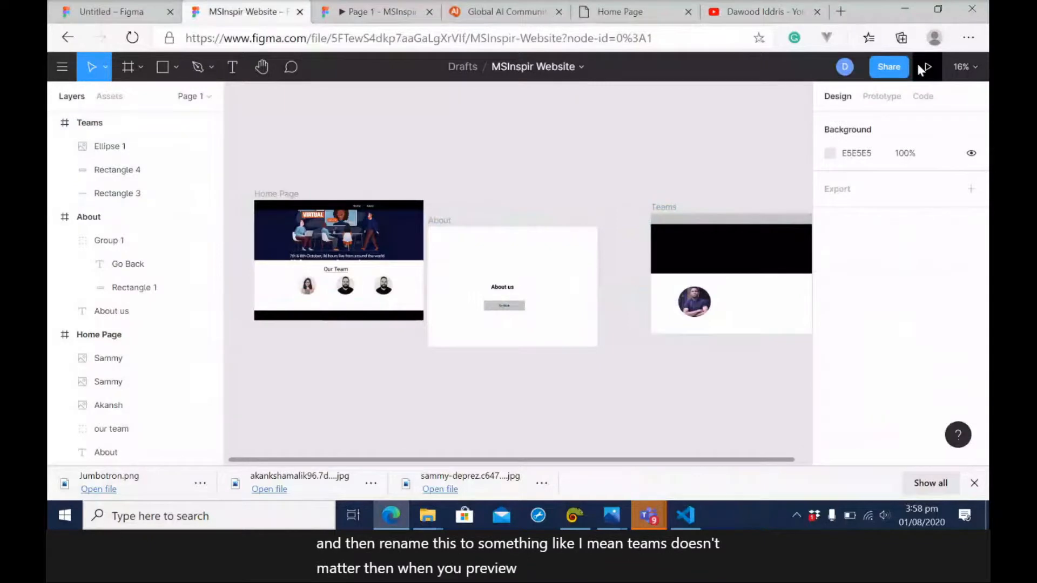
Play the prototype and follow its links from the Home text through the portrait photo and Go Back to the home page.
{"action": "left_click", "coordinate": [924, 67]}
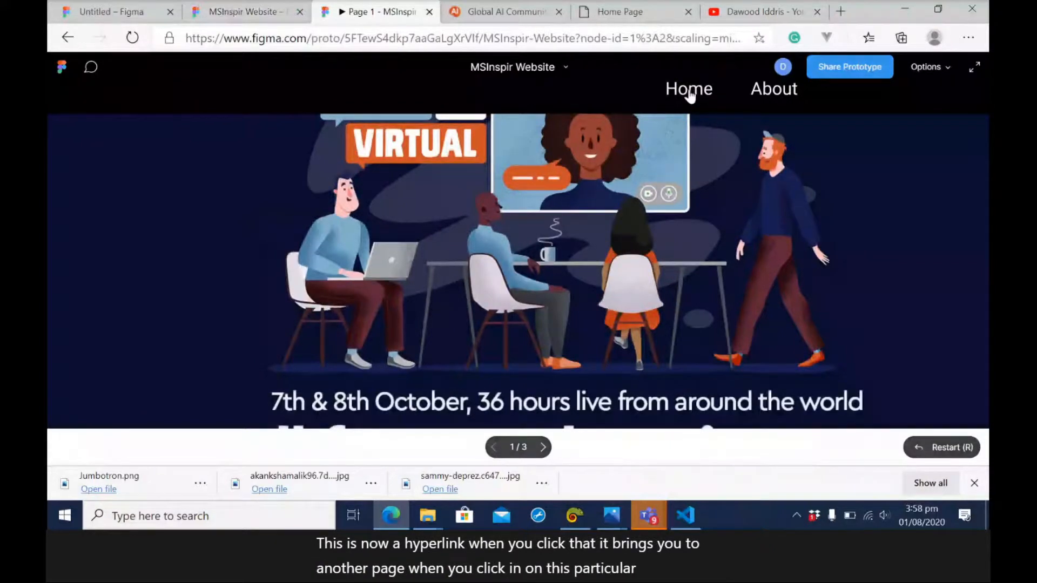
{"action": "left_click", "coordinate": [513, 384]}
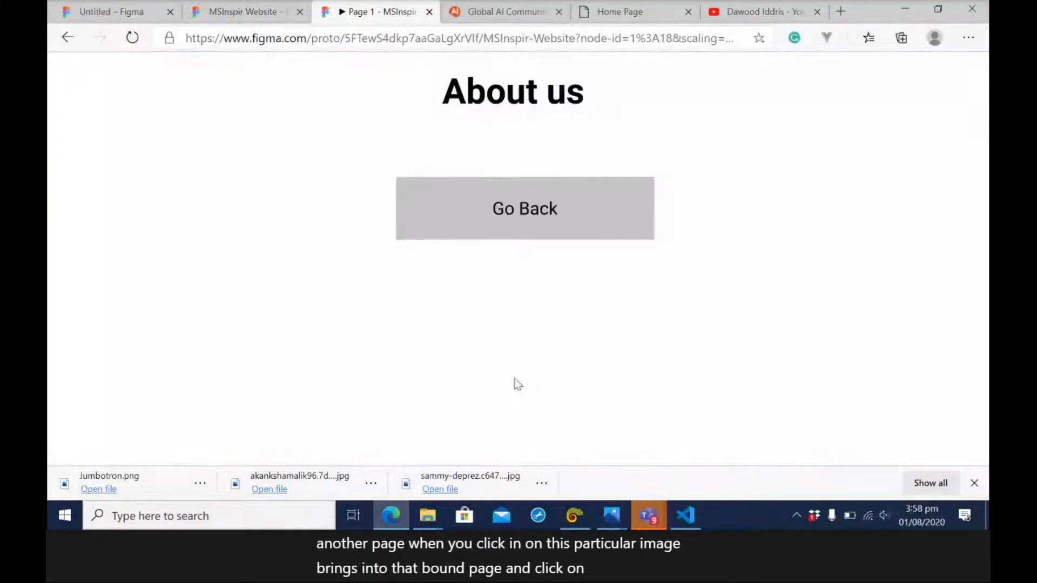
{"action": "left_click", "coordinate": [526, 214]}
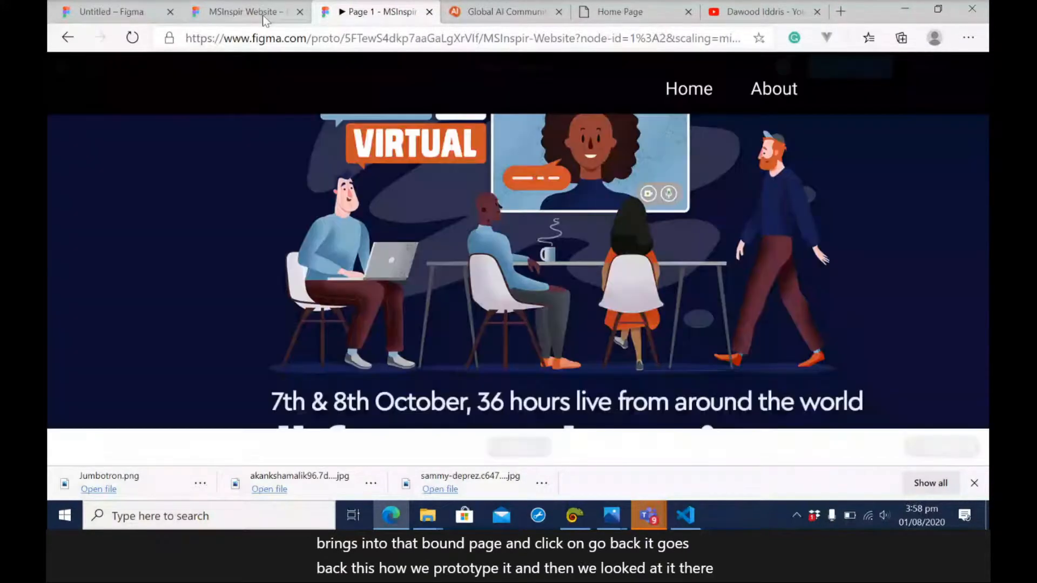
Inspect the CSS of the jumbotron and the third team photo on the Home Page frame, and view the file's sharing options.
{"action": "left_click", "coordinate": [263, 12]}
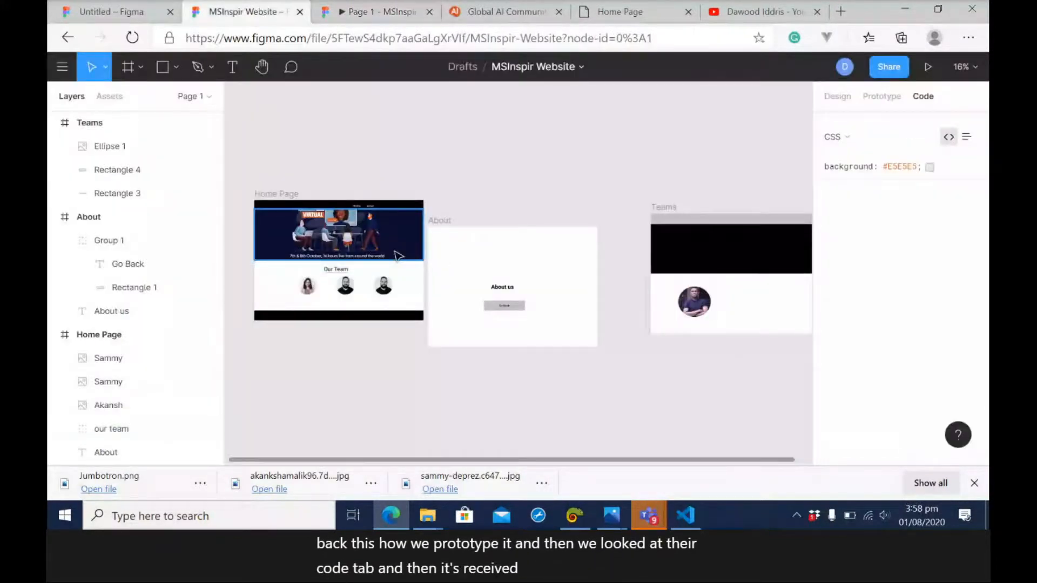
{"action": "left_click", "coordinate": [398, 256]}
{"action": "left_click", "coordinate": [384, 285]}
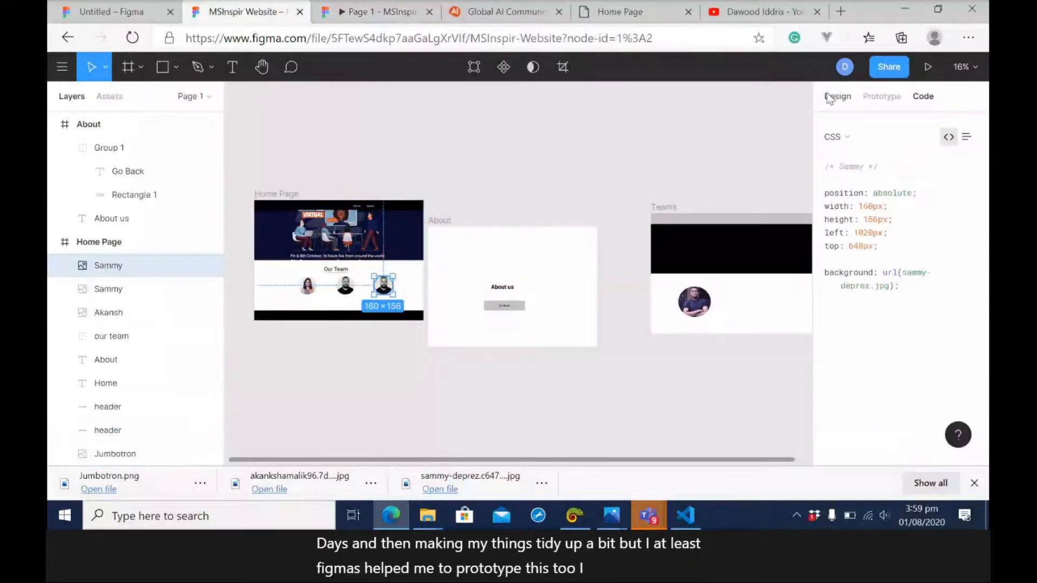
{"action": "left_click", "coordinate": [903, 69]}
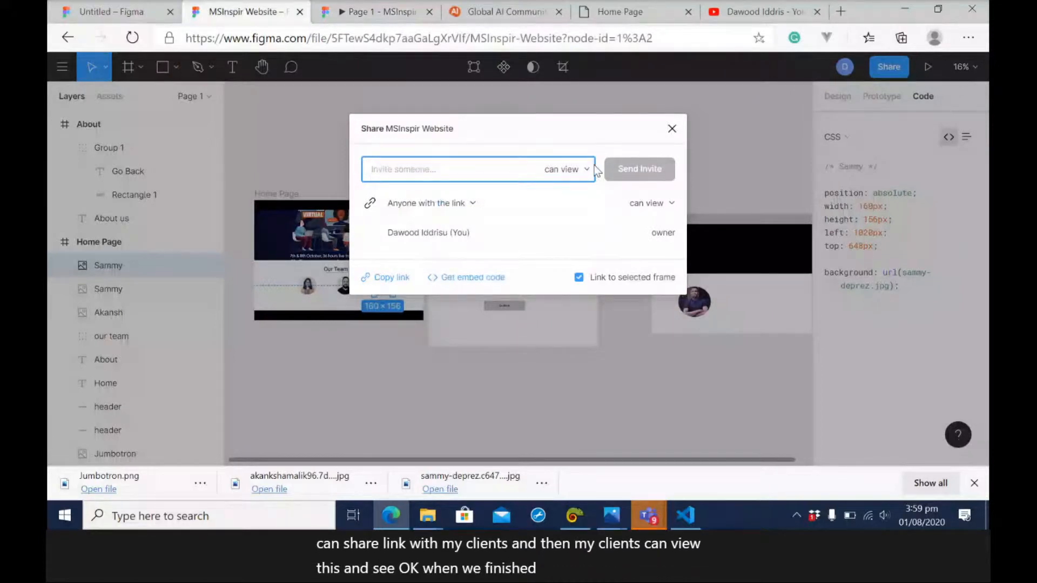
{"action": "key", "text": "Escape"}
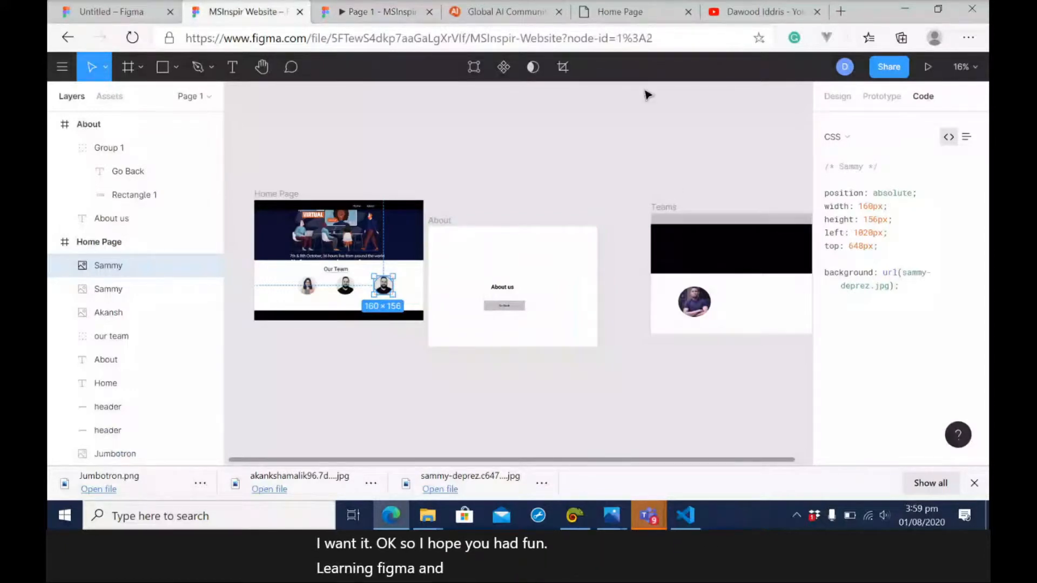
View the coded home.html page in the browser and look through the uploads on the presenter's YouTube channel.
{"action": "left_click", "coordinate": [624, 11]}
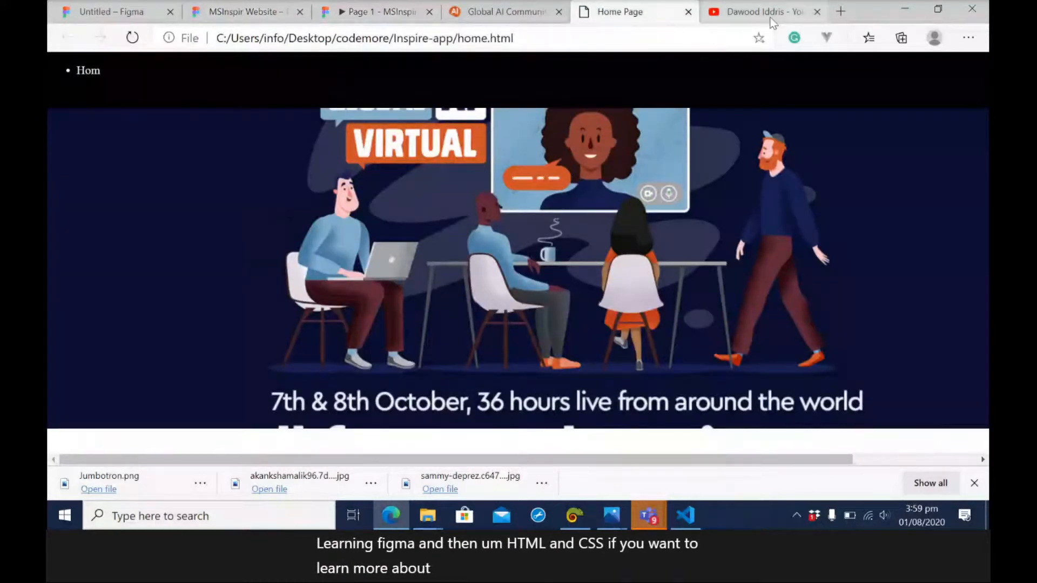
{"action": "left_click", "coordinate": [771, 16]}
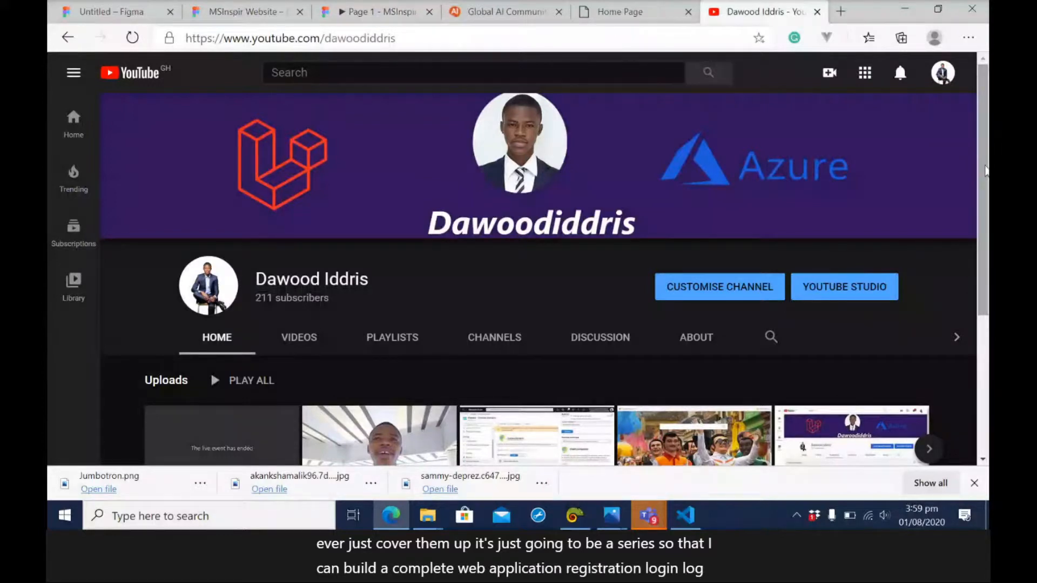
{"action": "left_click_drag", "start_coordinate": [985, 166], "coordinate": [988, 199]}
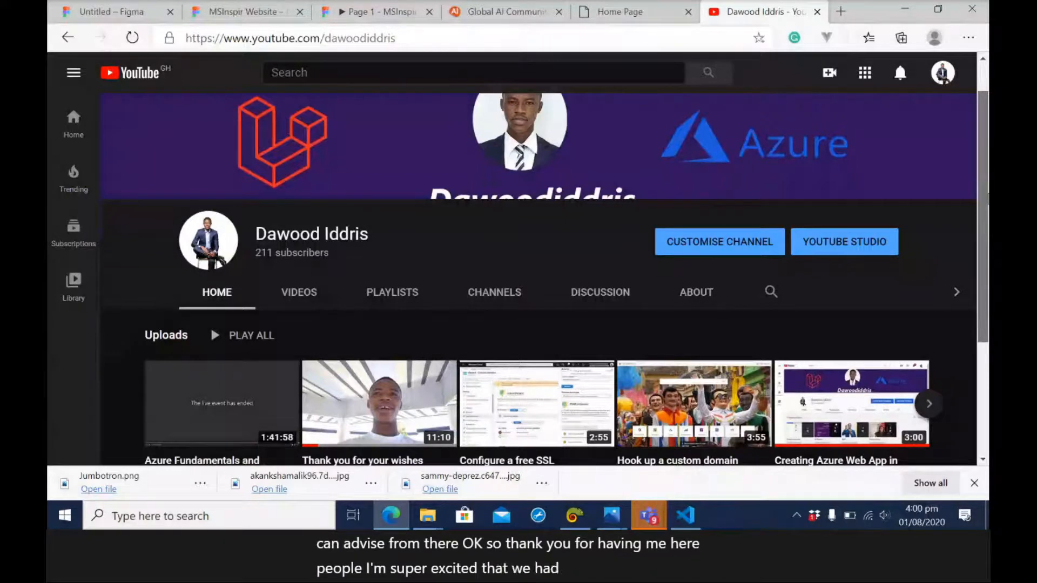
{"action": "left_click_drag", "start_coordinate": [988, 198], "coordinate": [988, 303]}
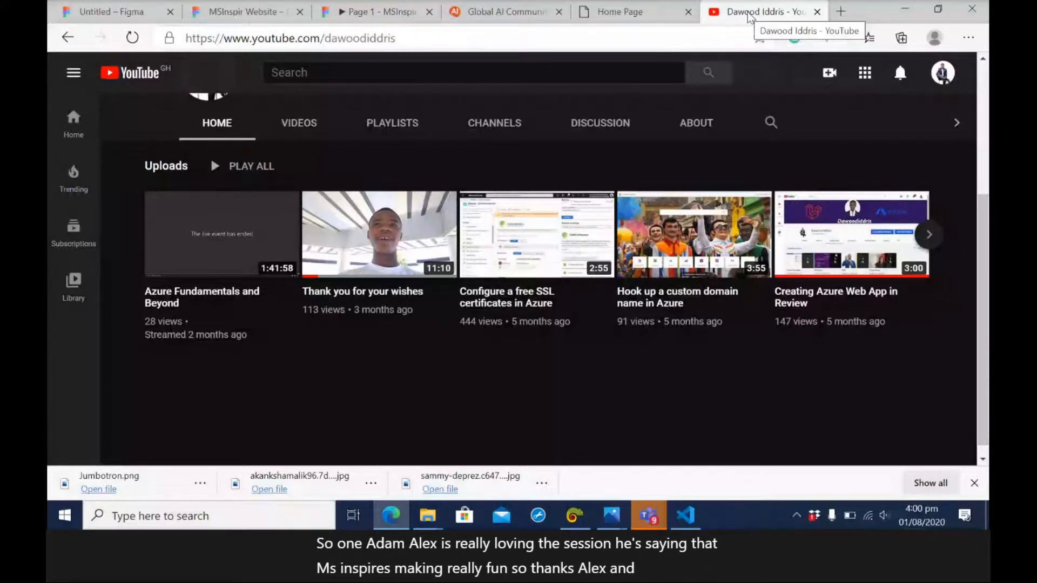
Switch to the Microsoft Teams meeting and open the Figma prototype link shared in the meeting chat.
{"action": "left_click", "coordinate": [246, 12]}
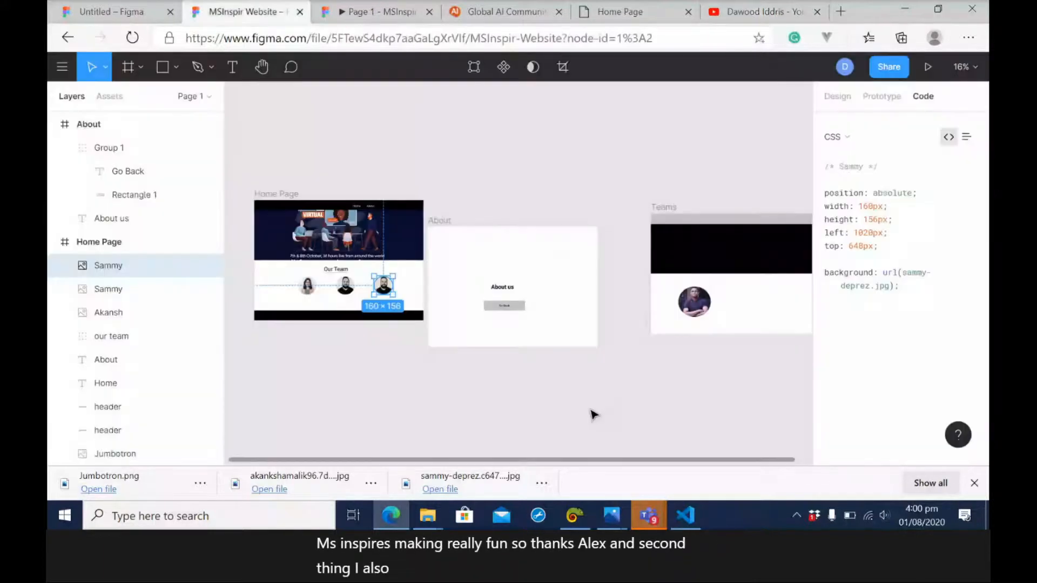
{"action": "mouse_move", "coordinate": [659, 516]}
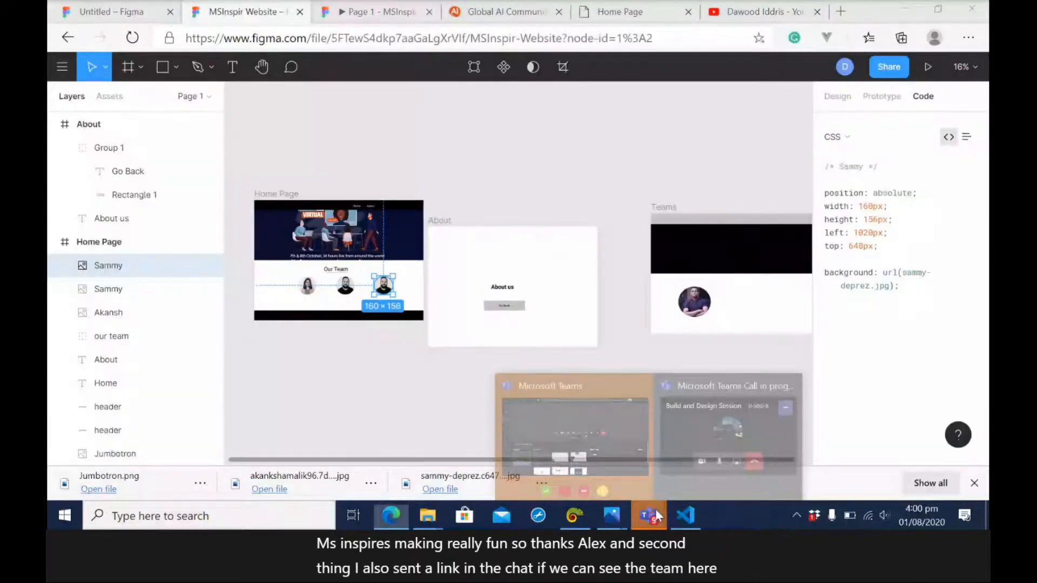
{"action": "left_click", "coordinate": [621, 433]}
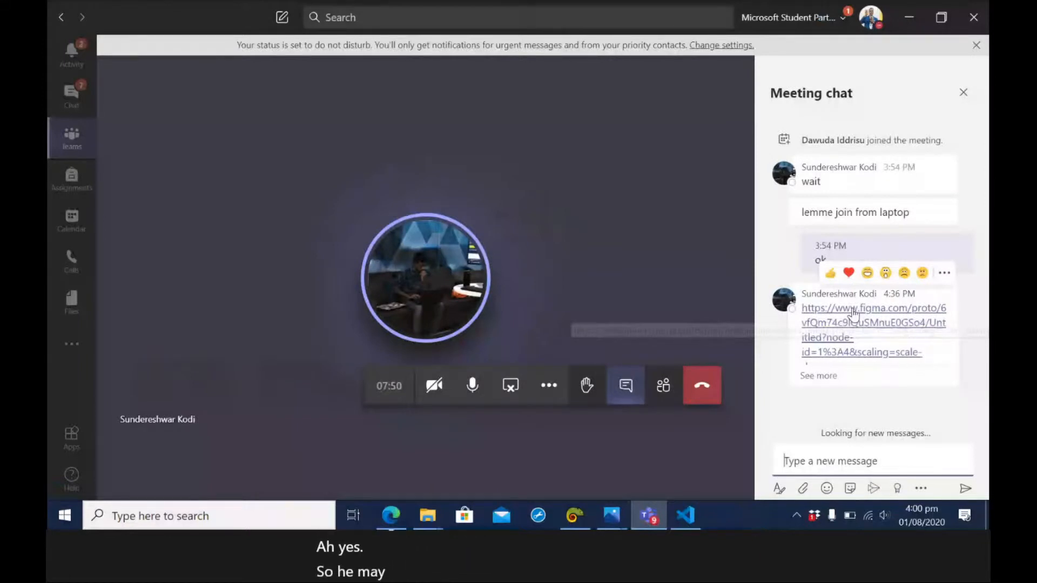
{"action": "left_click", "coordinate": [853, 313]}
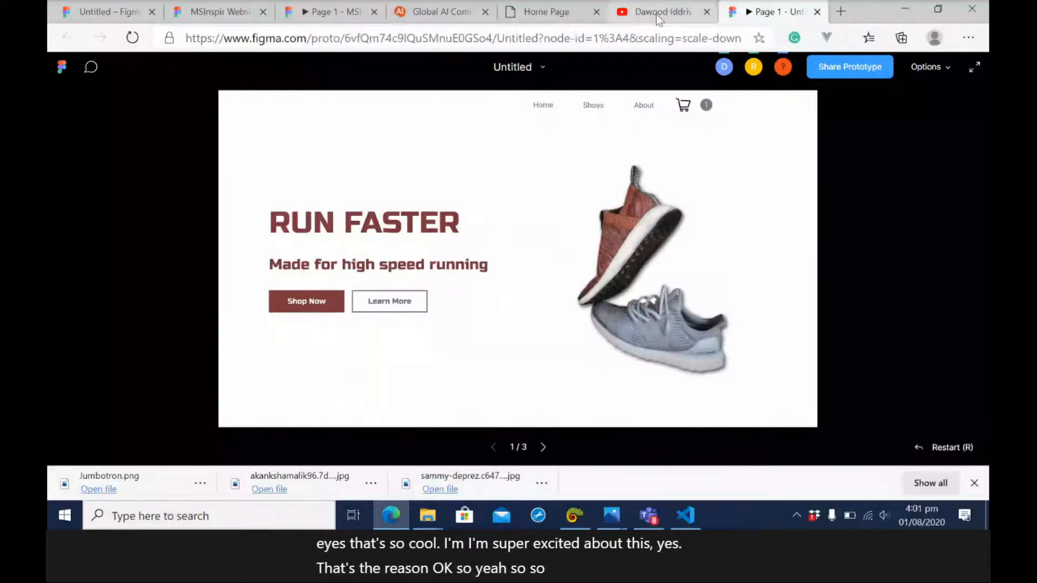
Export Group 1, the three circular images in the Untitled design file, as a 1x PNG and open the downloaded image.
{"action": "left_click", "coordinate": [545, 15]}
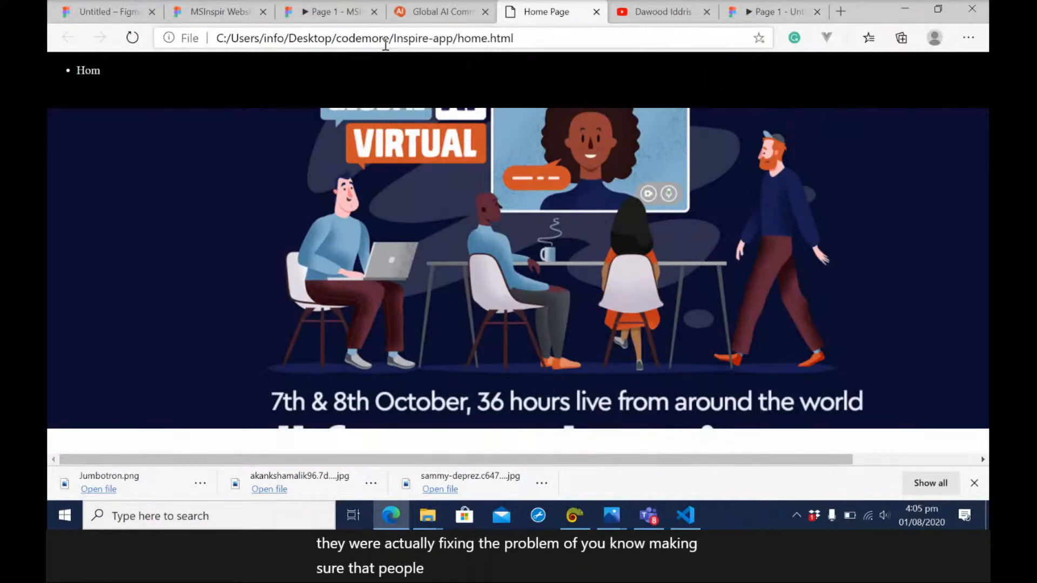
{"action": "left_click", "coordinate": [120, 18]}
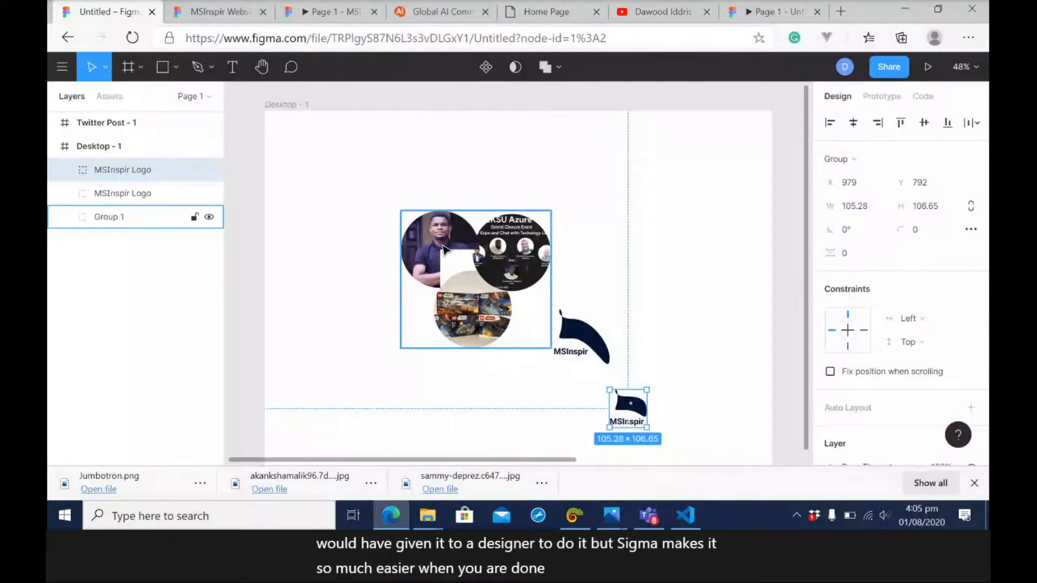
{"action": "left_click", "coordinate": [456, 254]}
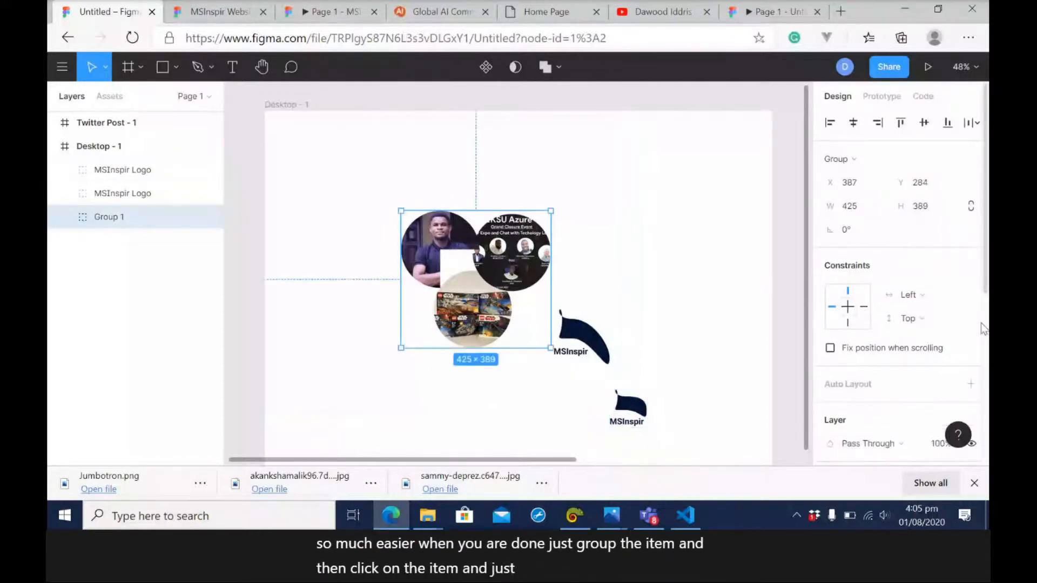
{"action": "scroll", "coordinate": [984, 324], "scroll_direction": "down", "scroll_amount": 5}
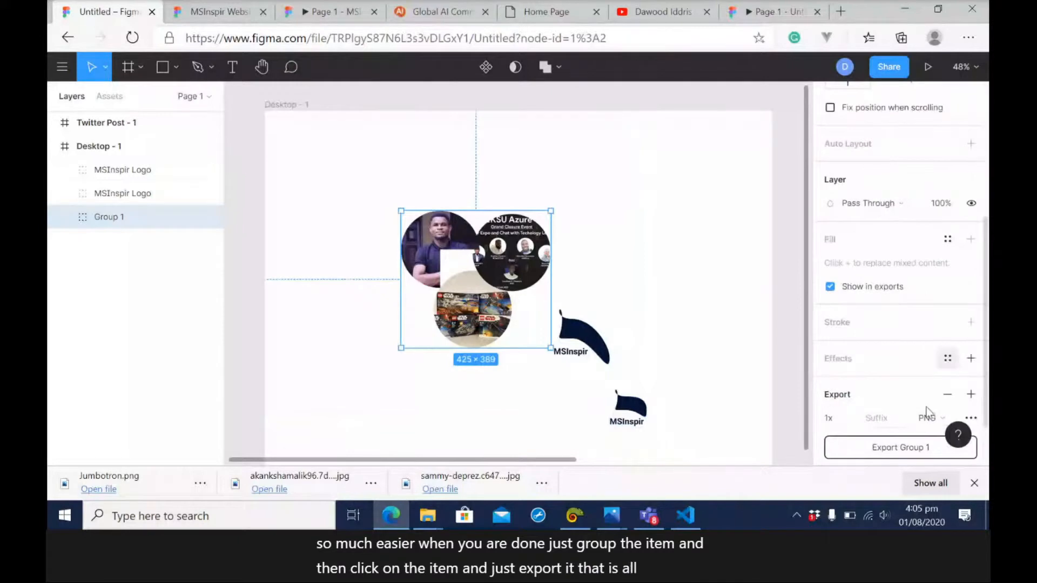
{"action": "left_click", "coordinate": [902, 447]}
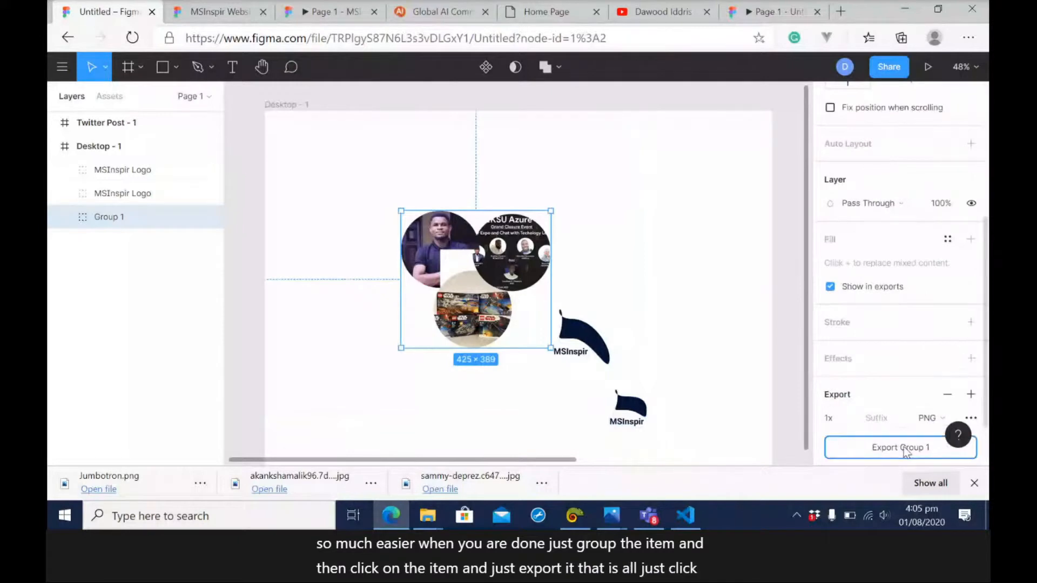
{"action": "left_click", "coordinate": [205, 483]}
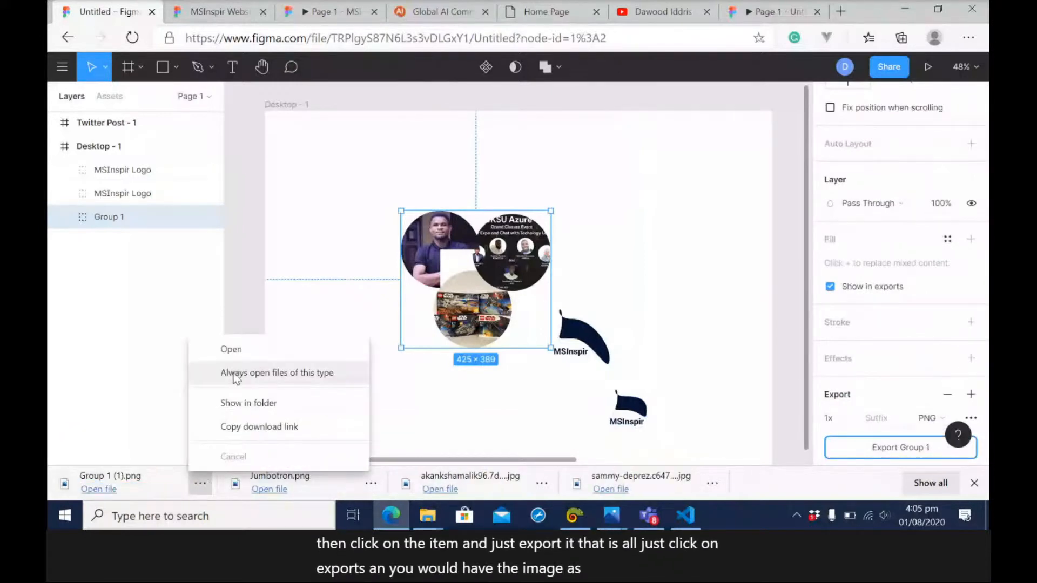
{"action": "left_click", "coordinate": [239, 354]}
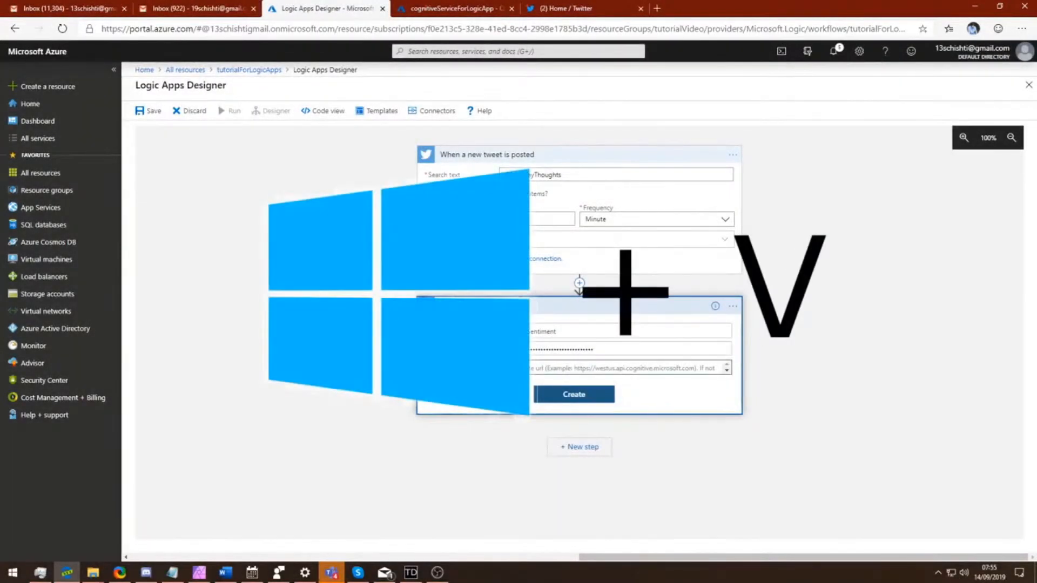
{"action": "key", "text": "super+v"}
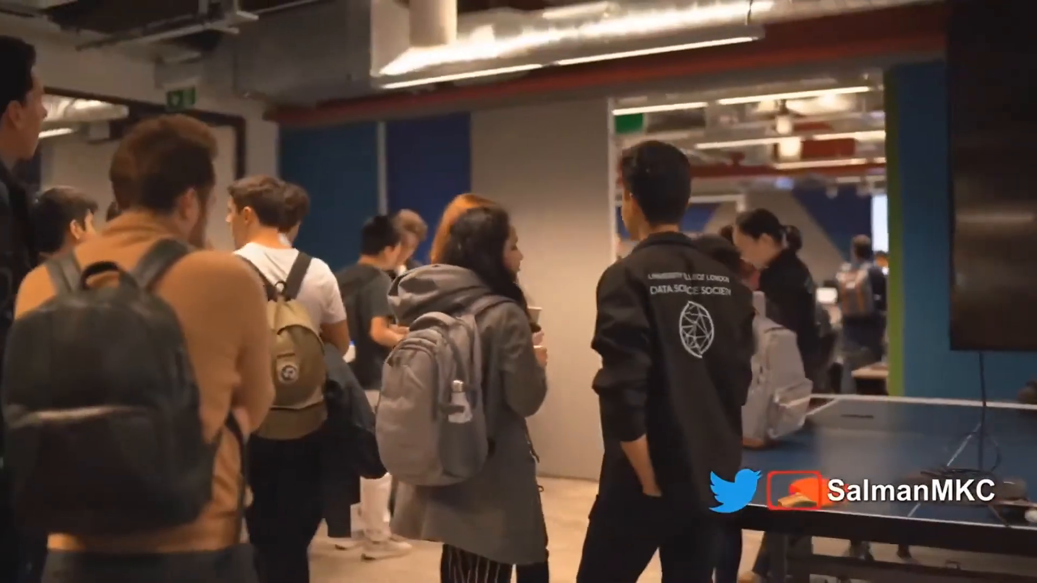